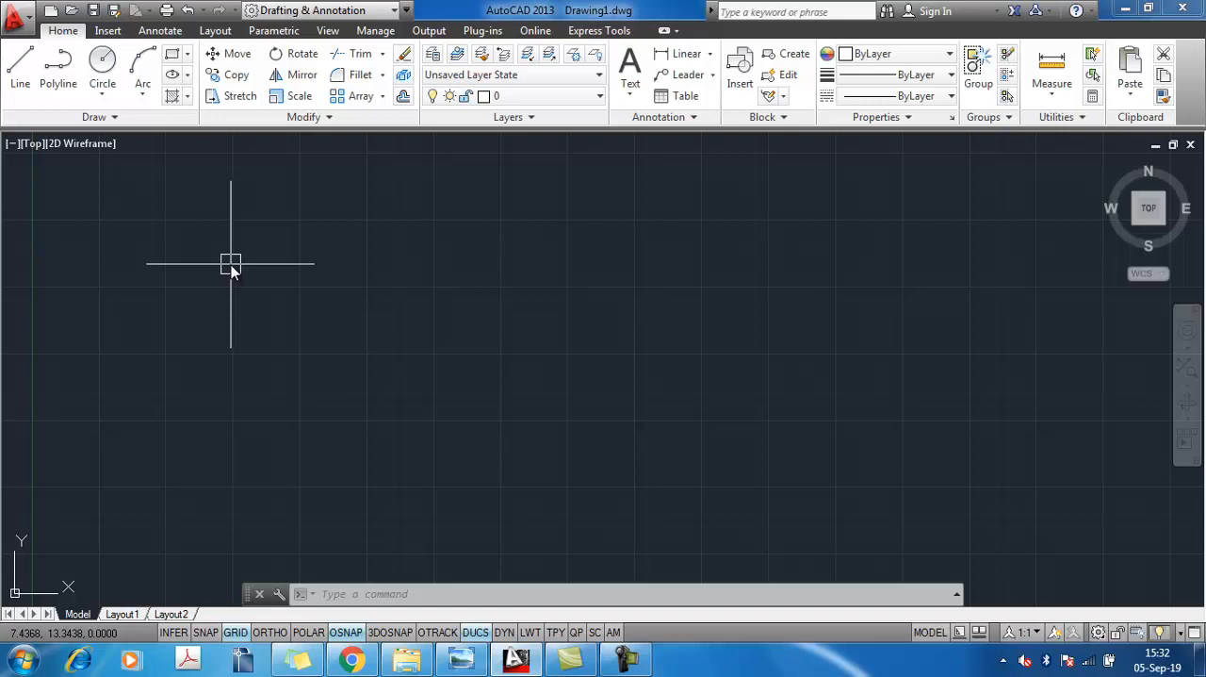
Draw a rectangle with the Dimensions option, using length 10 and width 10, extending down and right from its first corner
left_click(172, 59)
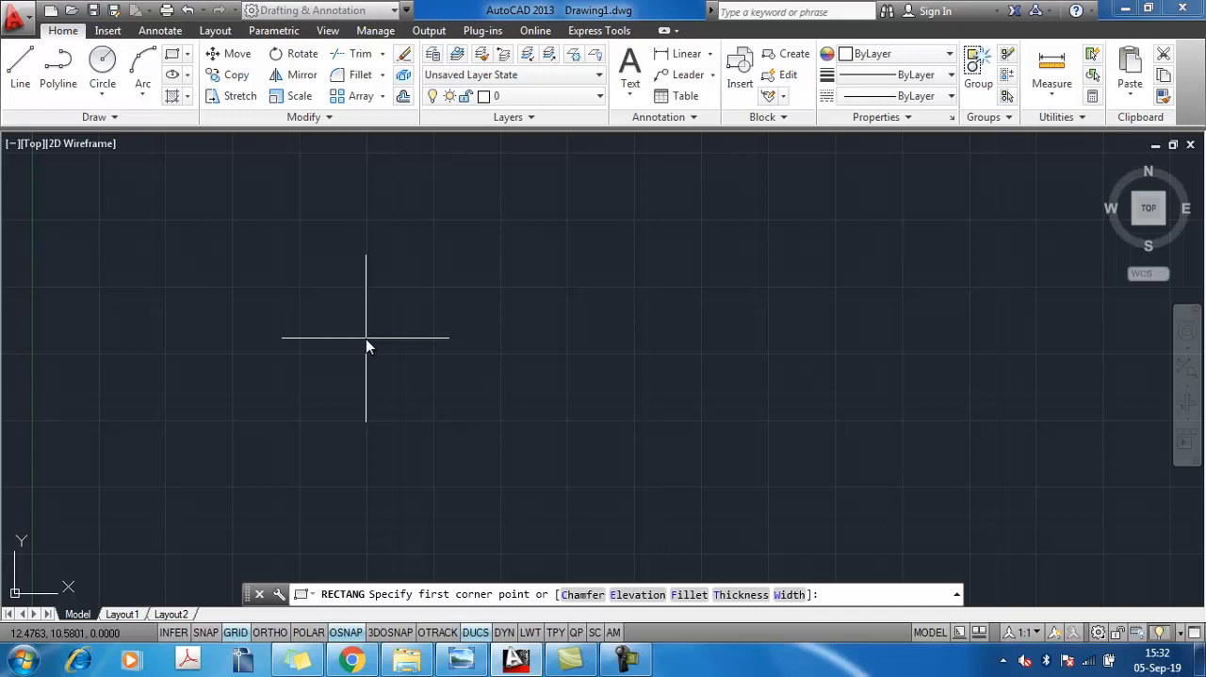
key("Escape")
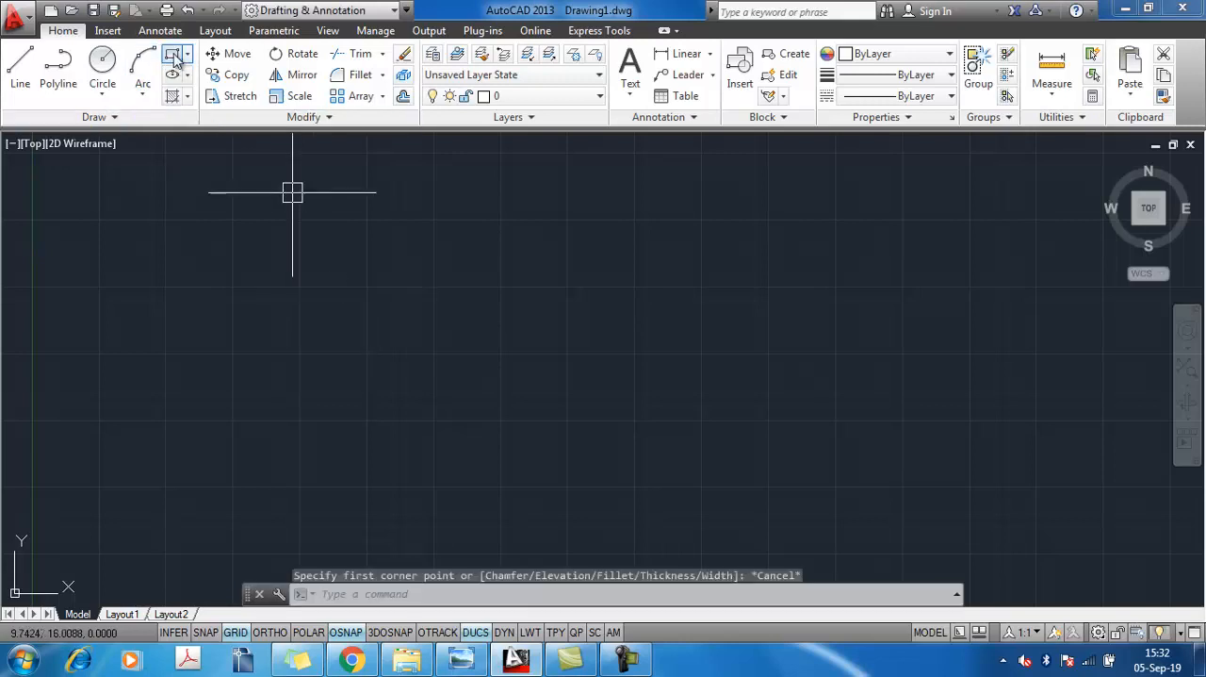
left_click(173, 54)
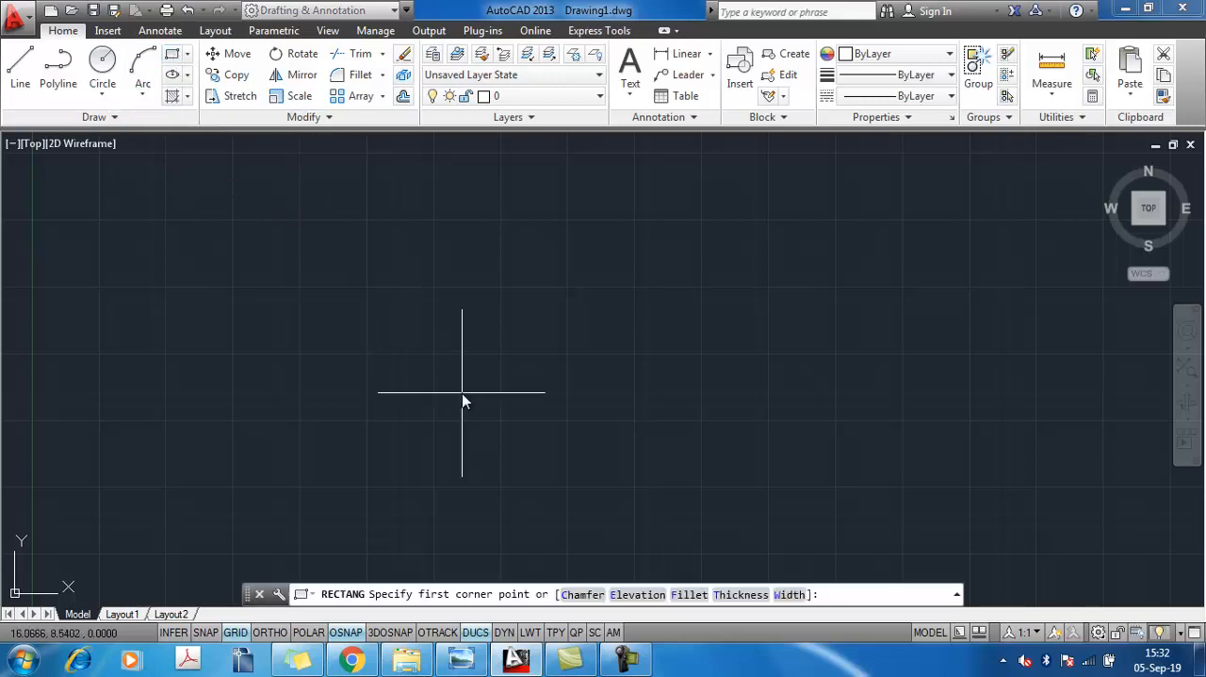
left_click(273, 214)
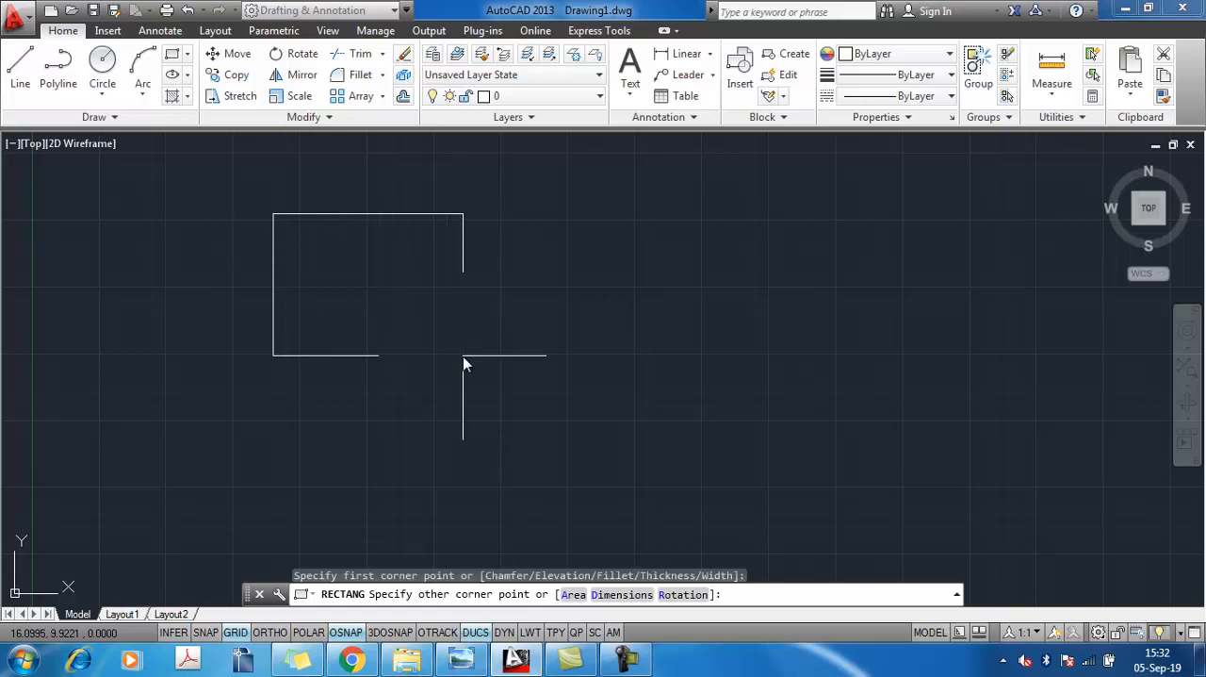
type("d")
key("Return")
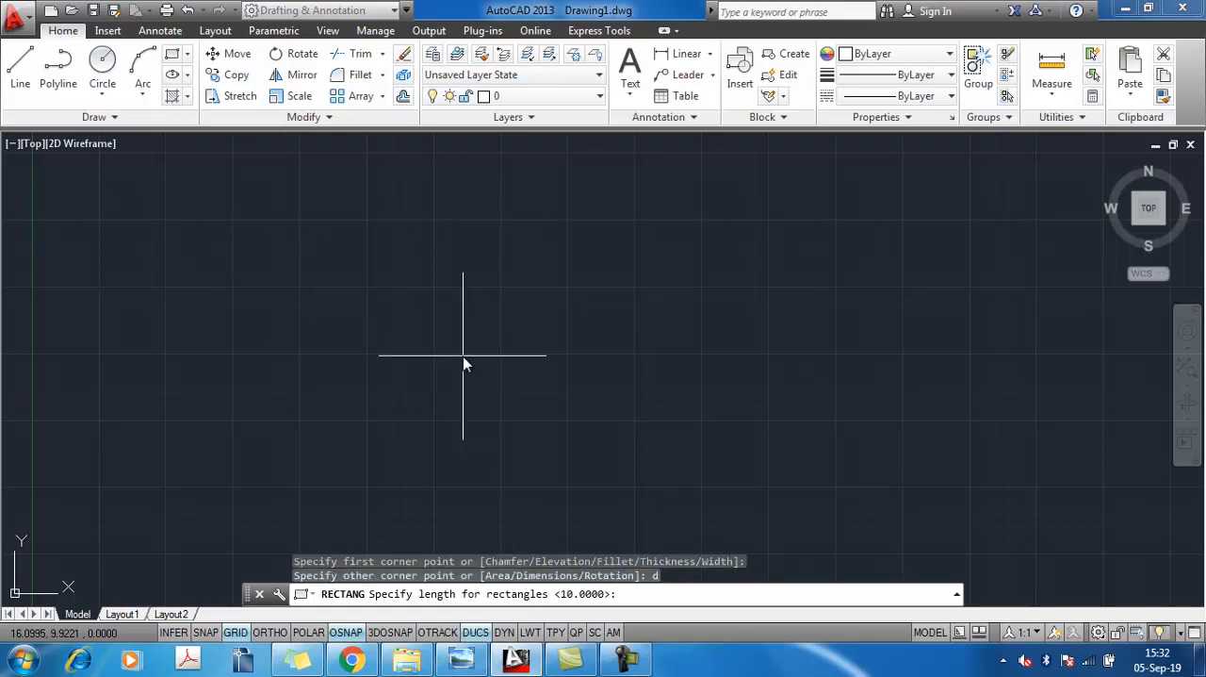
type("10")
key("Return")
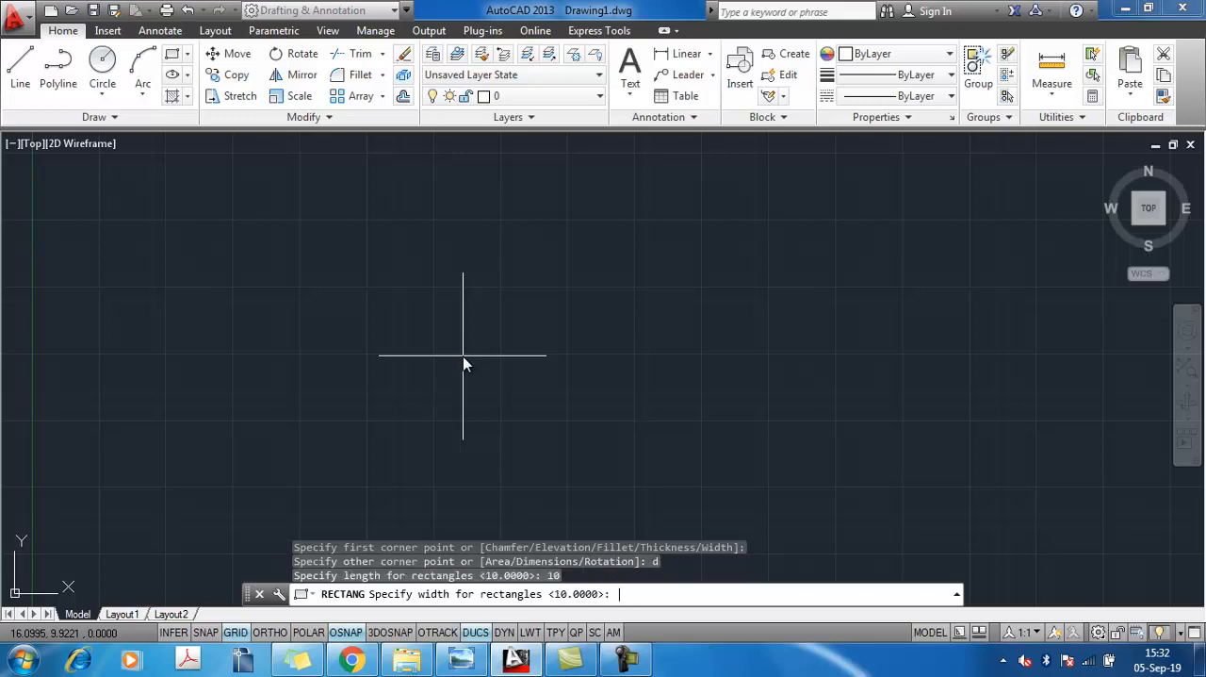
key("Return")
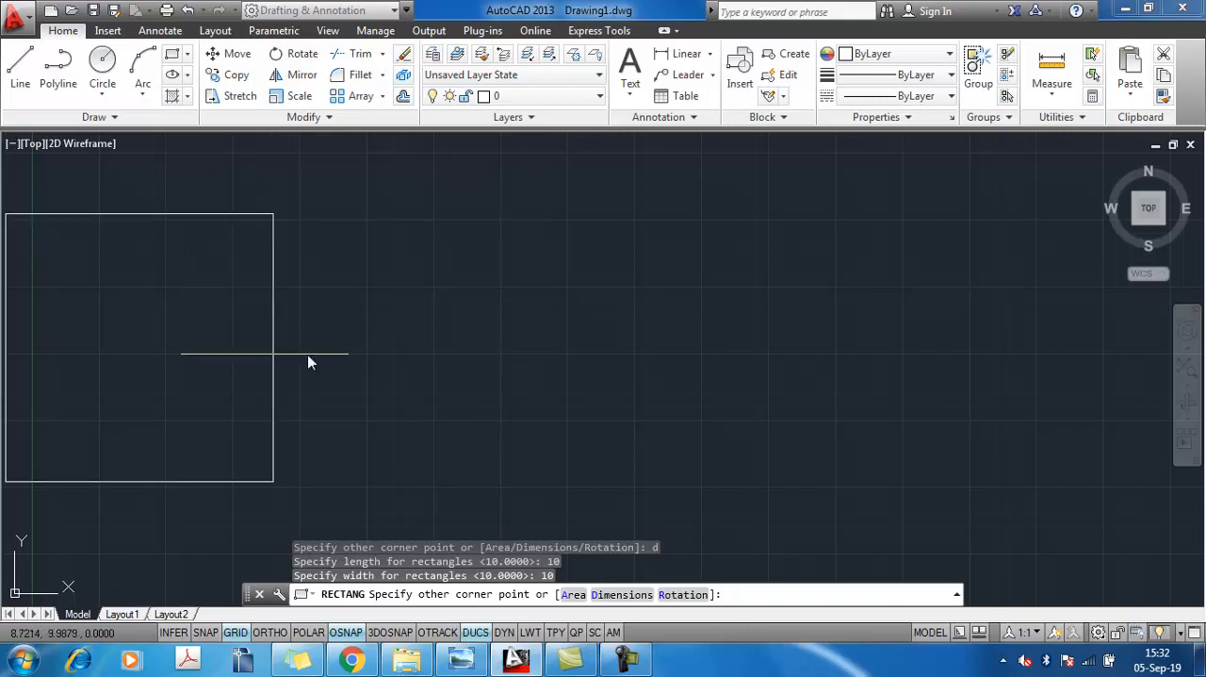
left_click(400, 352)
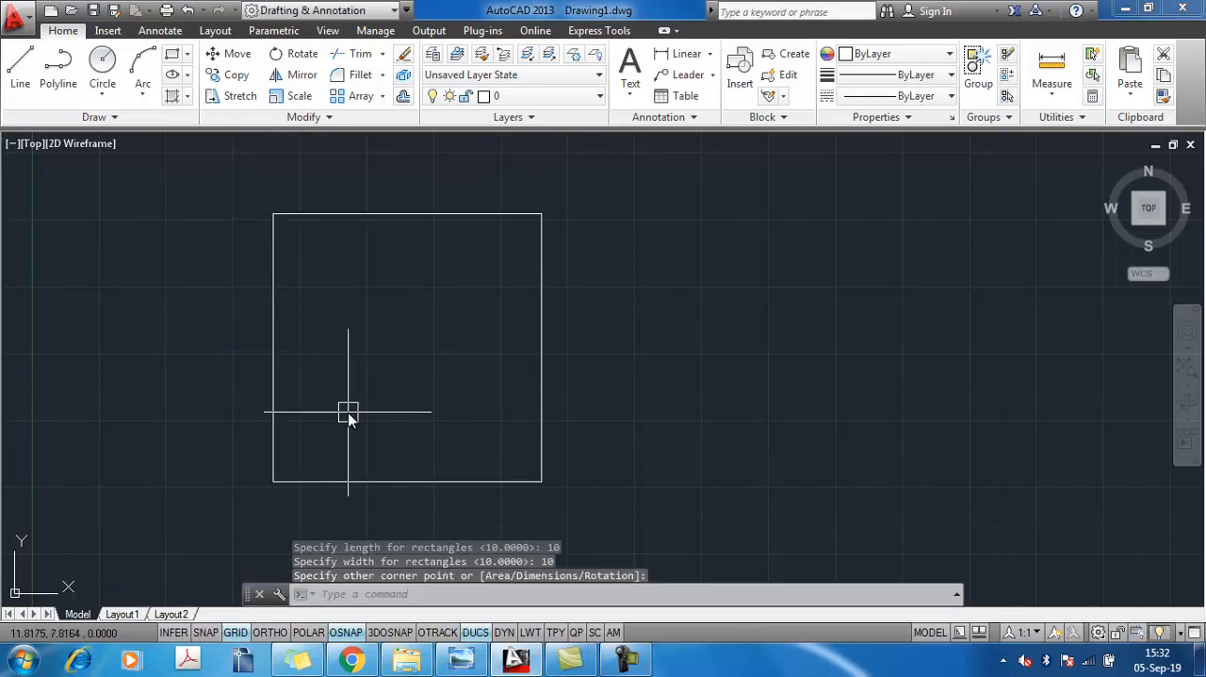
Draw a second rectangle to the right of the square using the Dimensions option, with length 10 and width 20
key("Return")
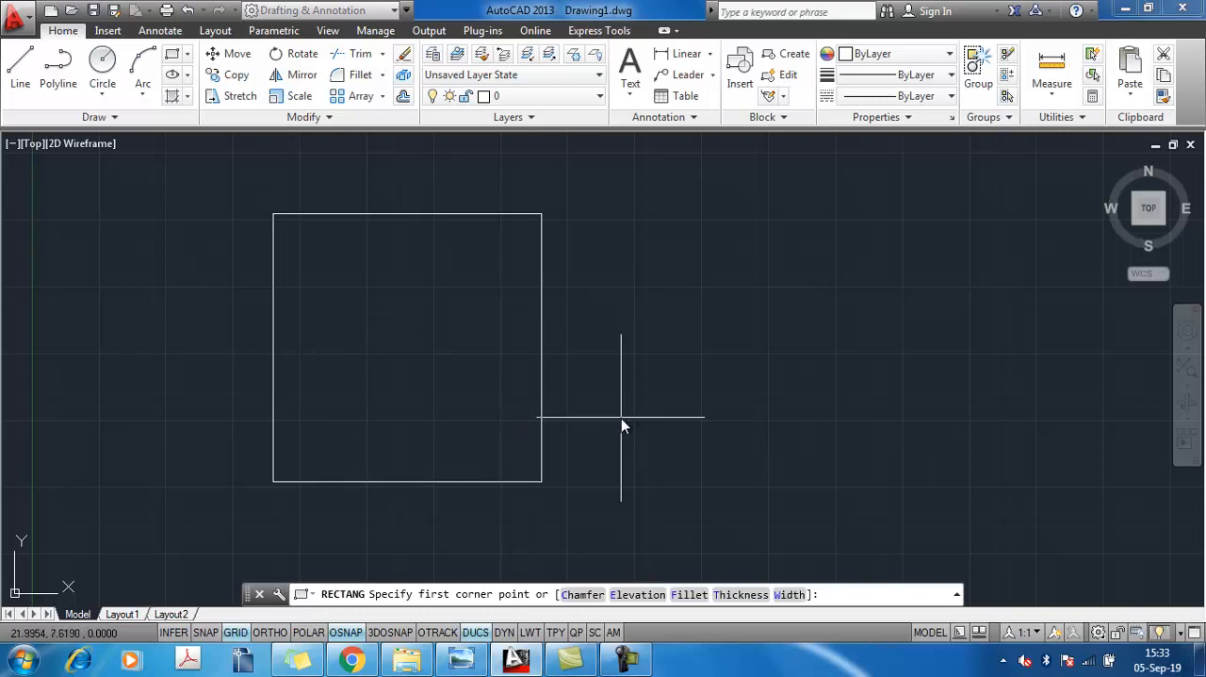
left_click(641, 279)
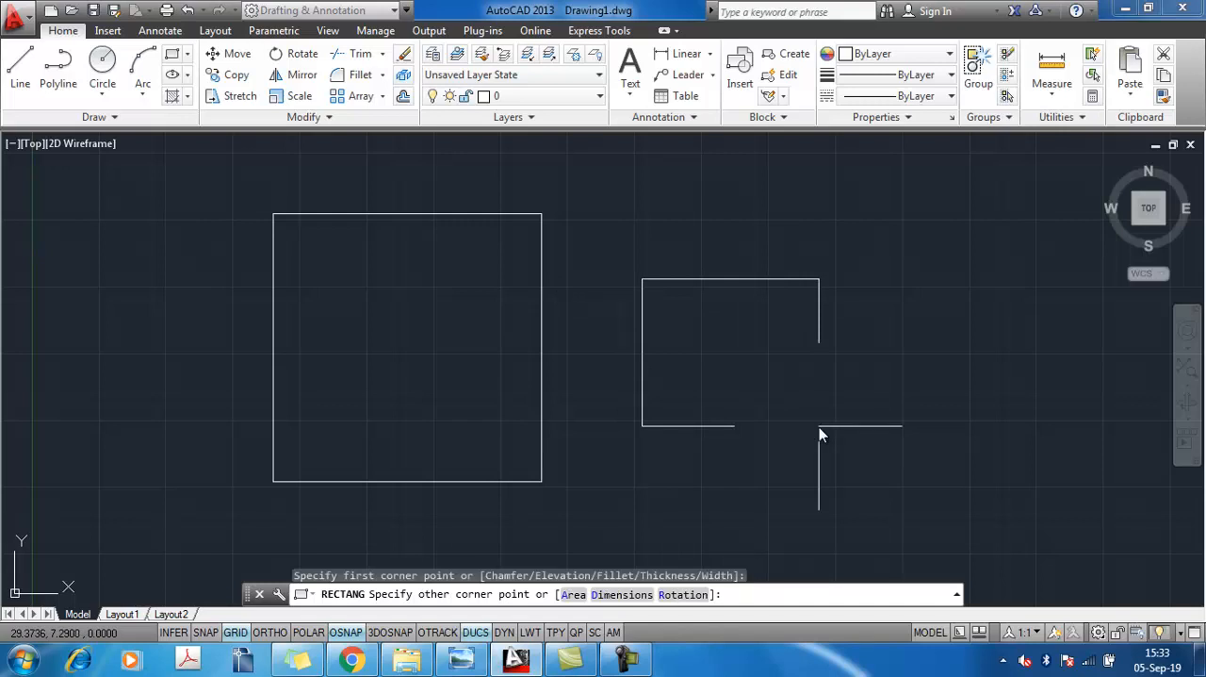
type("d")
key("Return")
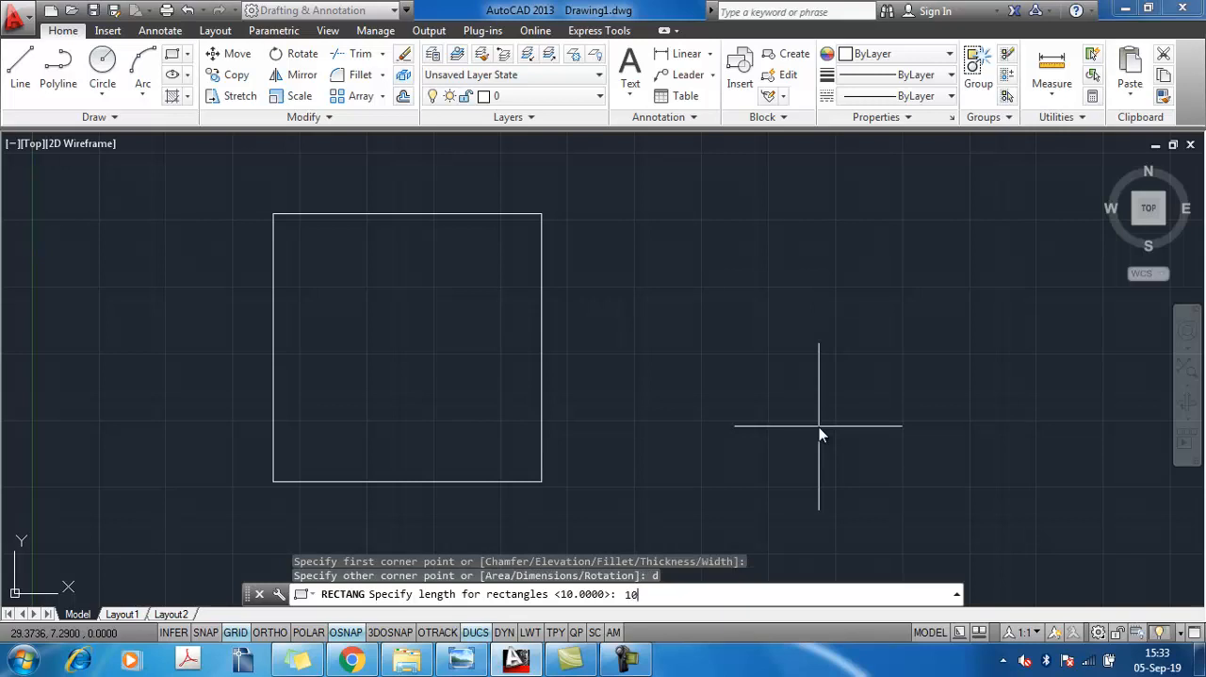
key("Return")
type("20")
key("Return")
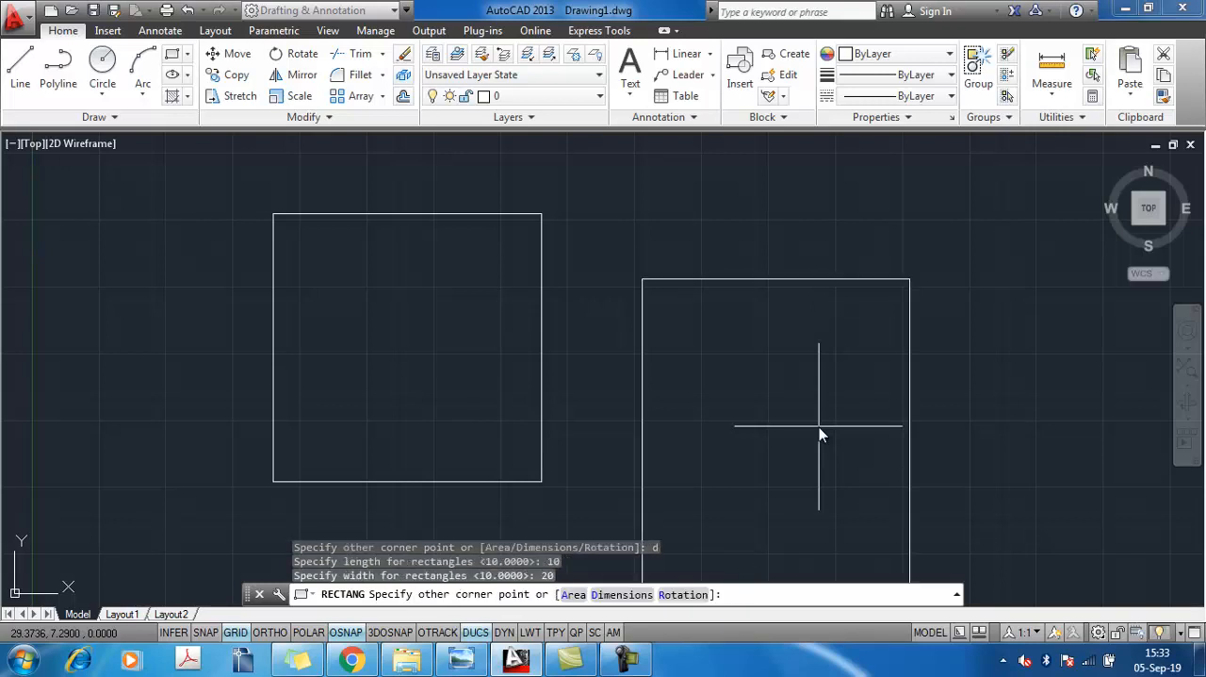
scroll(821, 382, "down", 3)
left_click(821, 384)
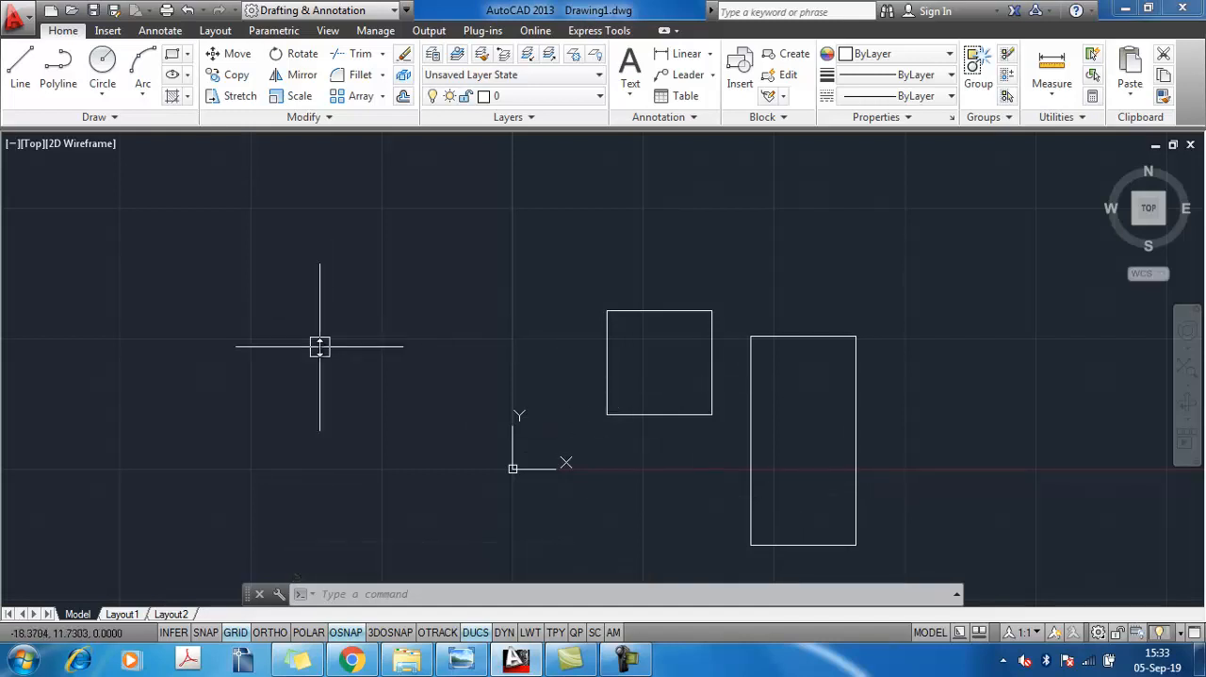
Draw a large rectangle with line width 2 in the empty area left of the square
type("rec")
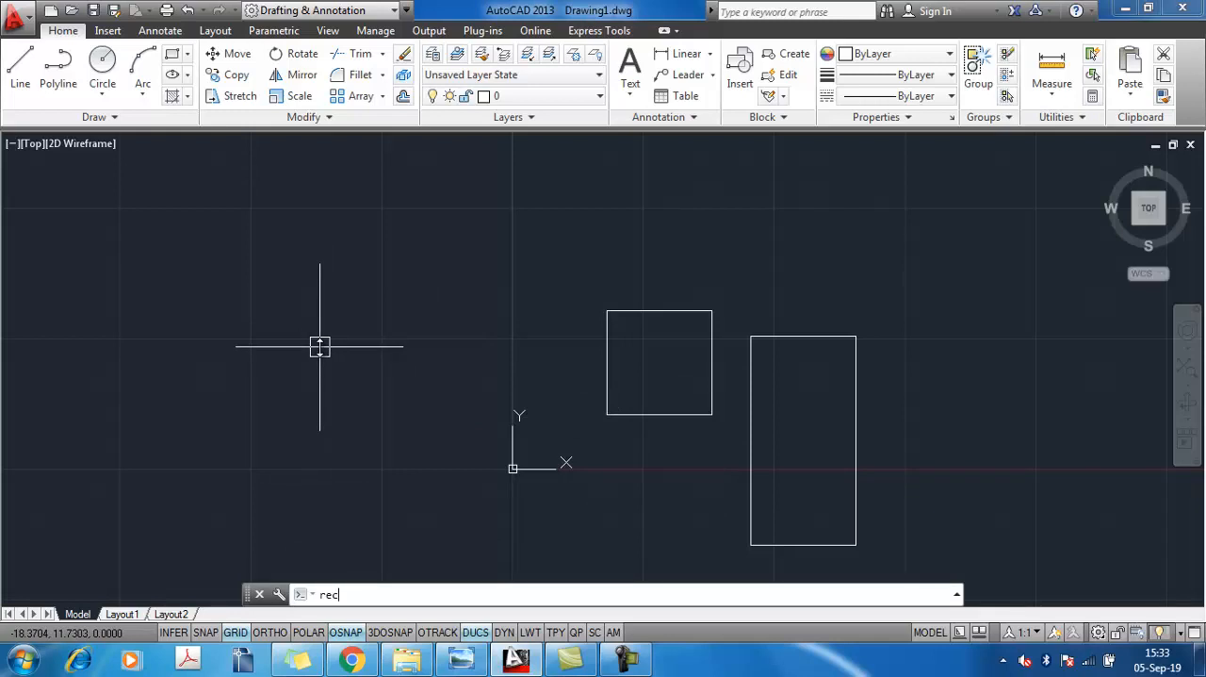
key("Return")
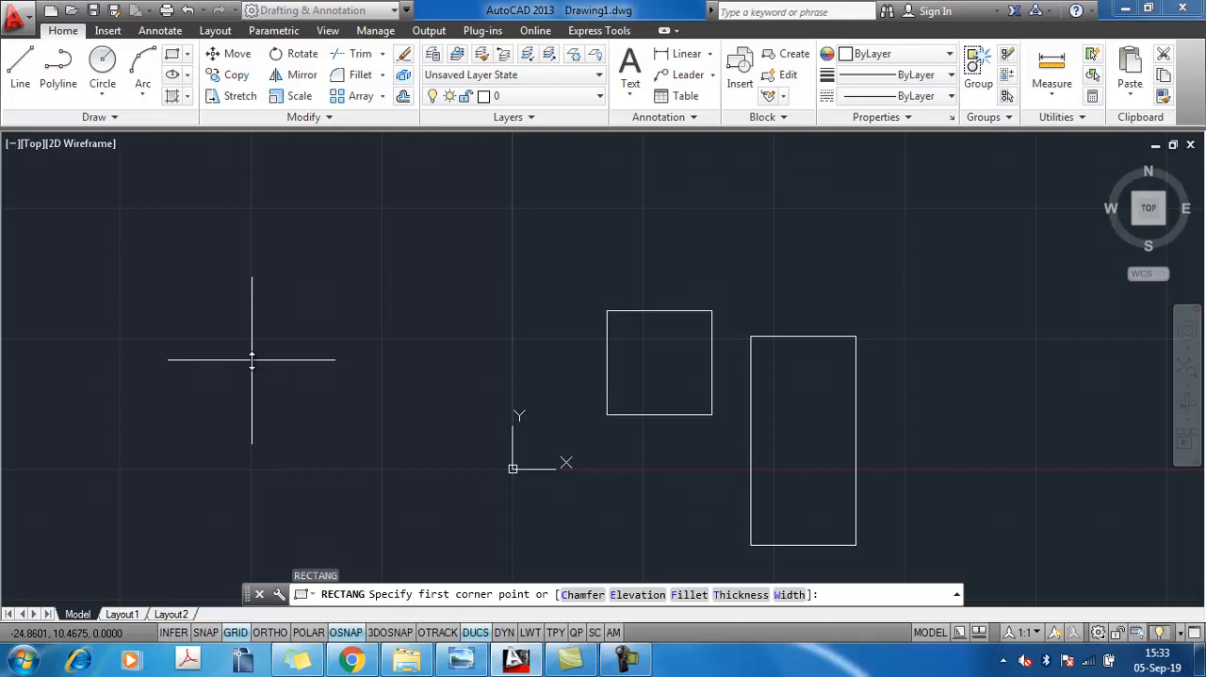
key("Return")
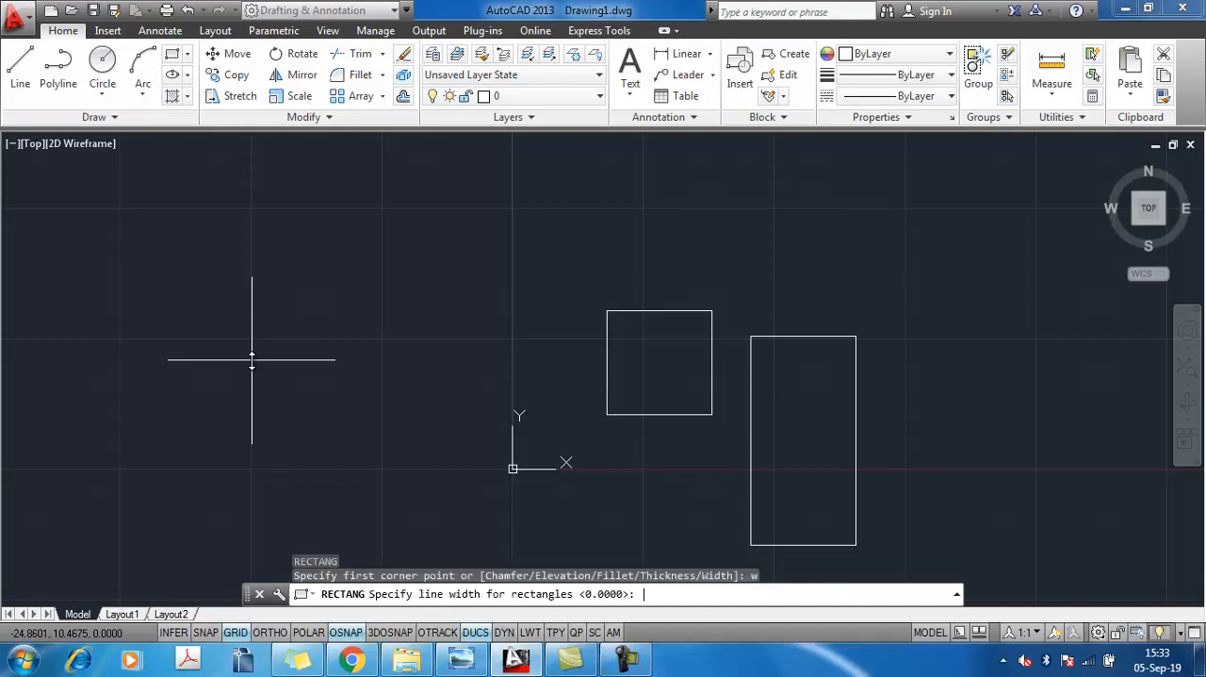
key("Return")
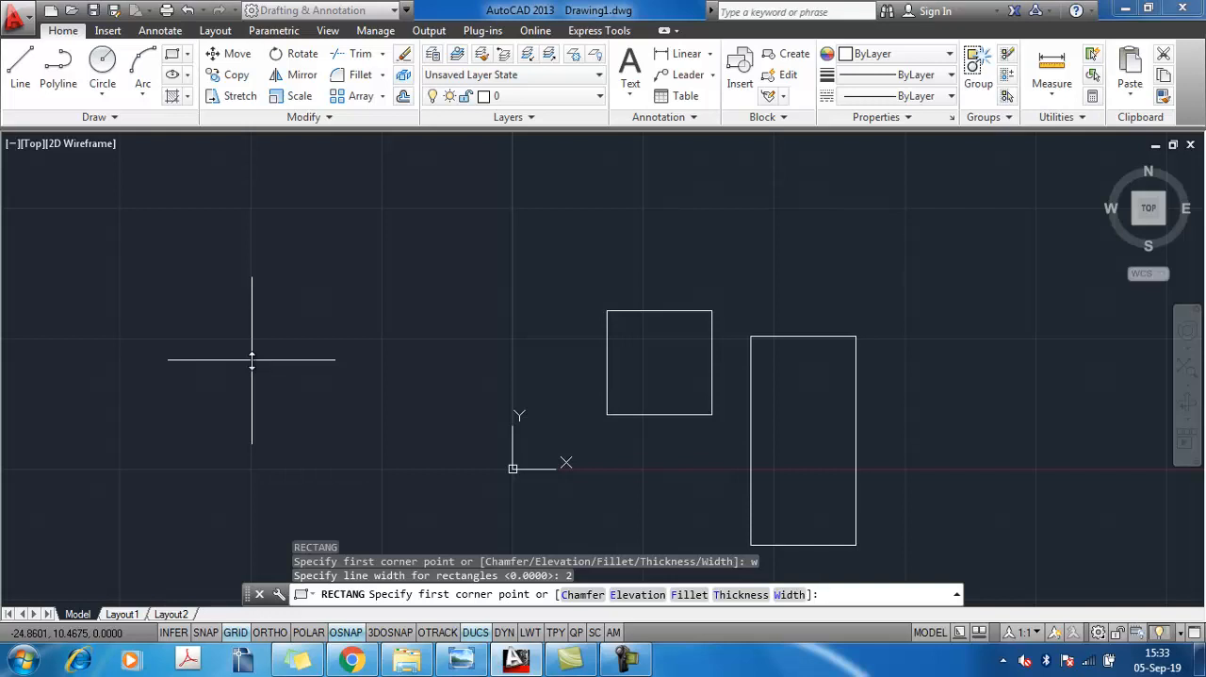
left_click(139, 231)
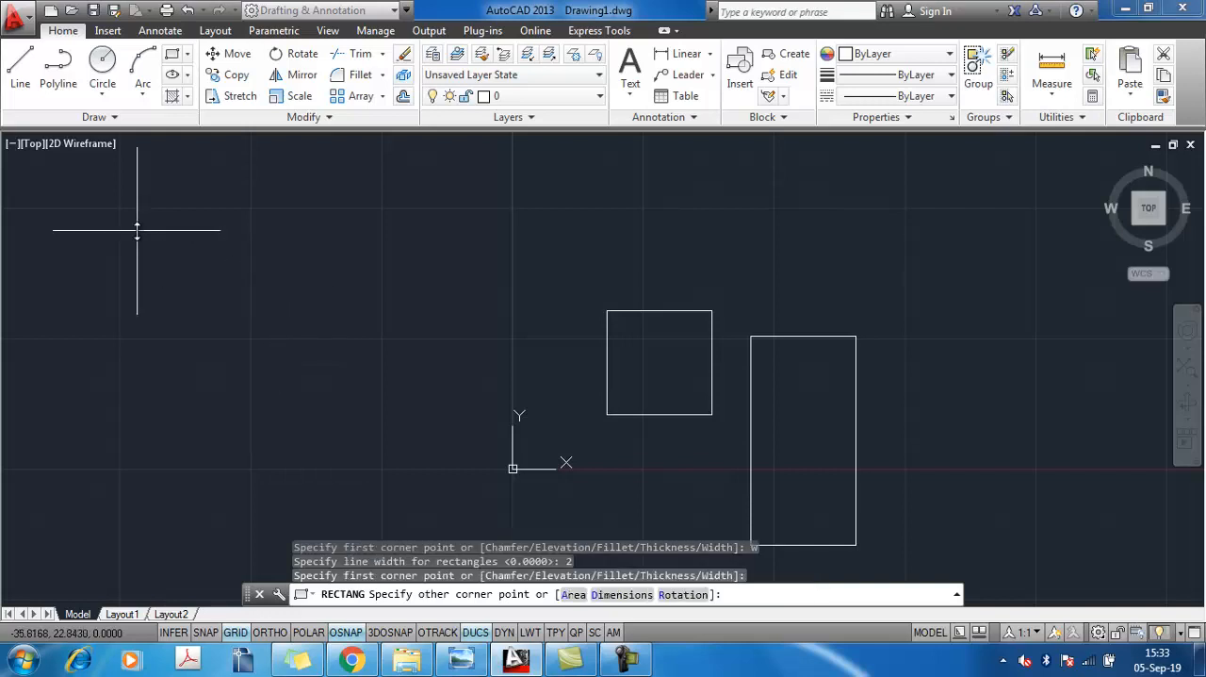
left_click(505, 500)
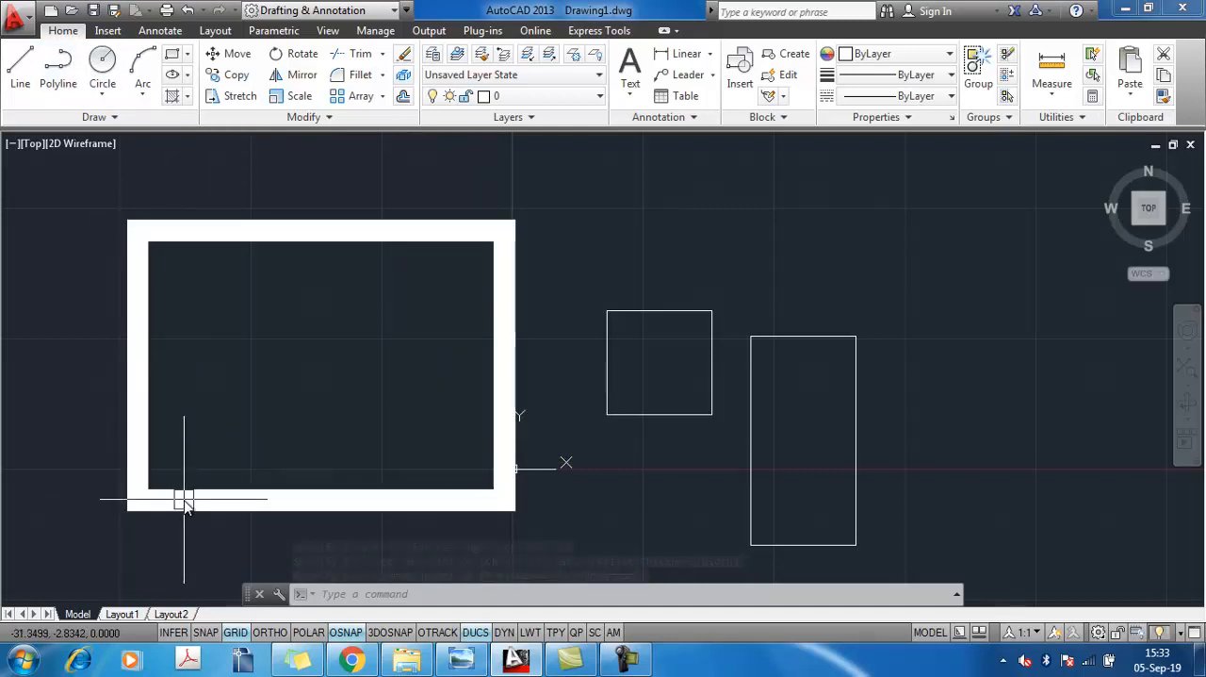
key("Return")
type("re")
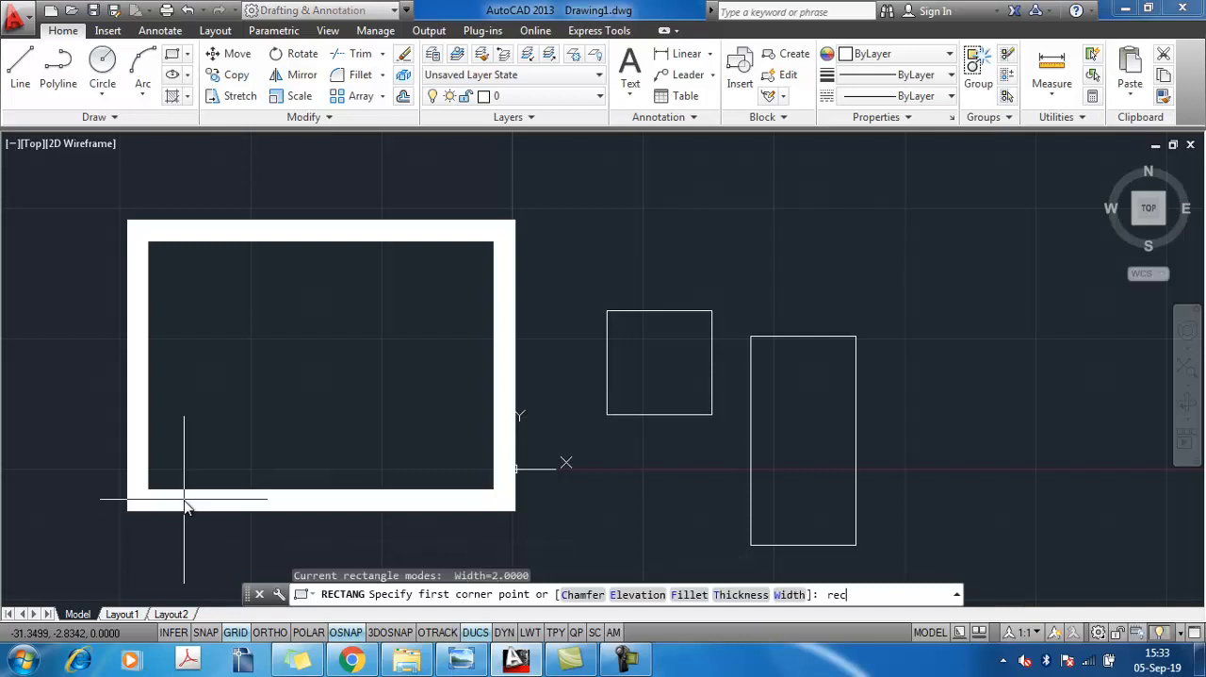
type("c")
key("Return")
left_click(714, 200)
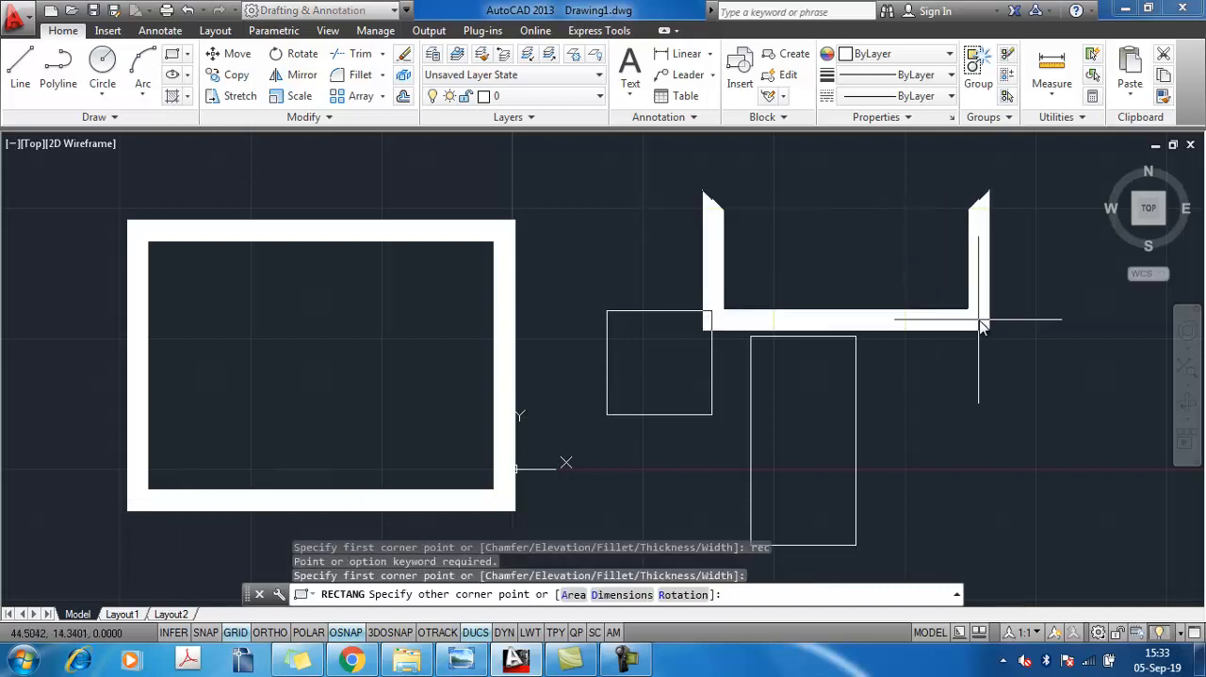
key("Escape")
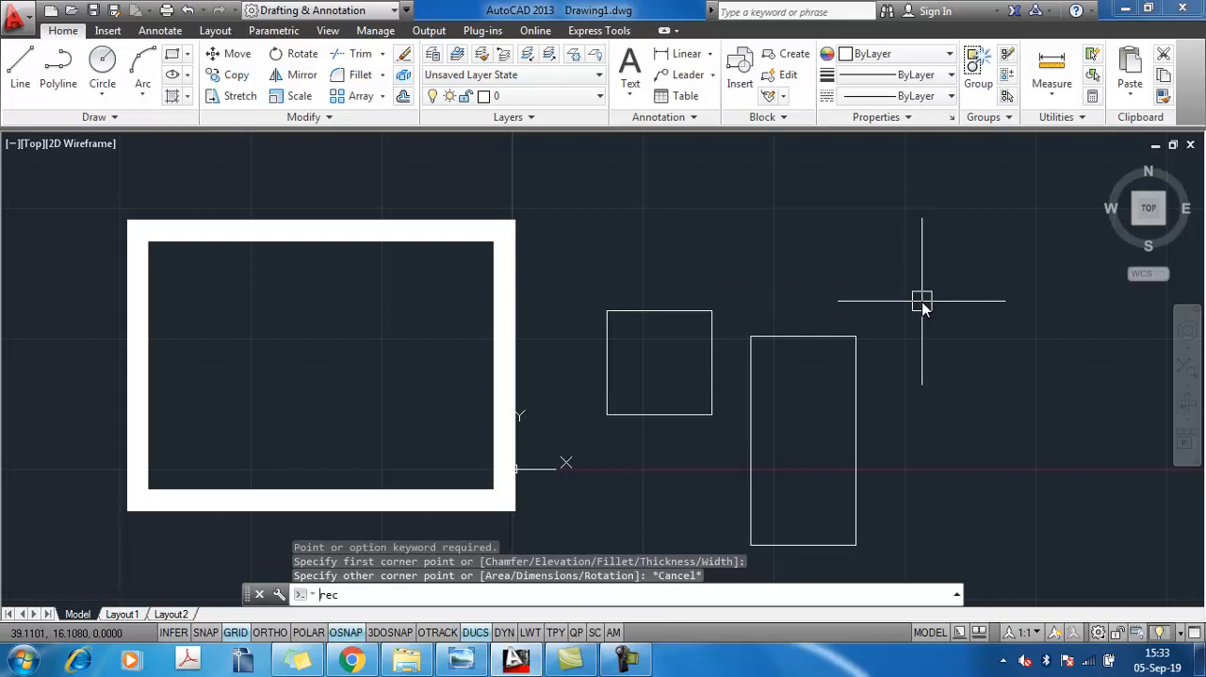
key("Return")
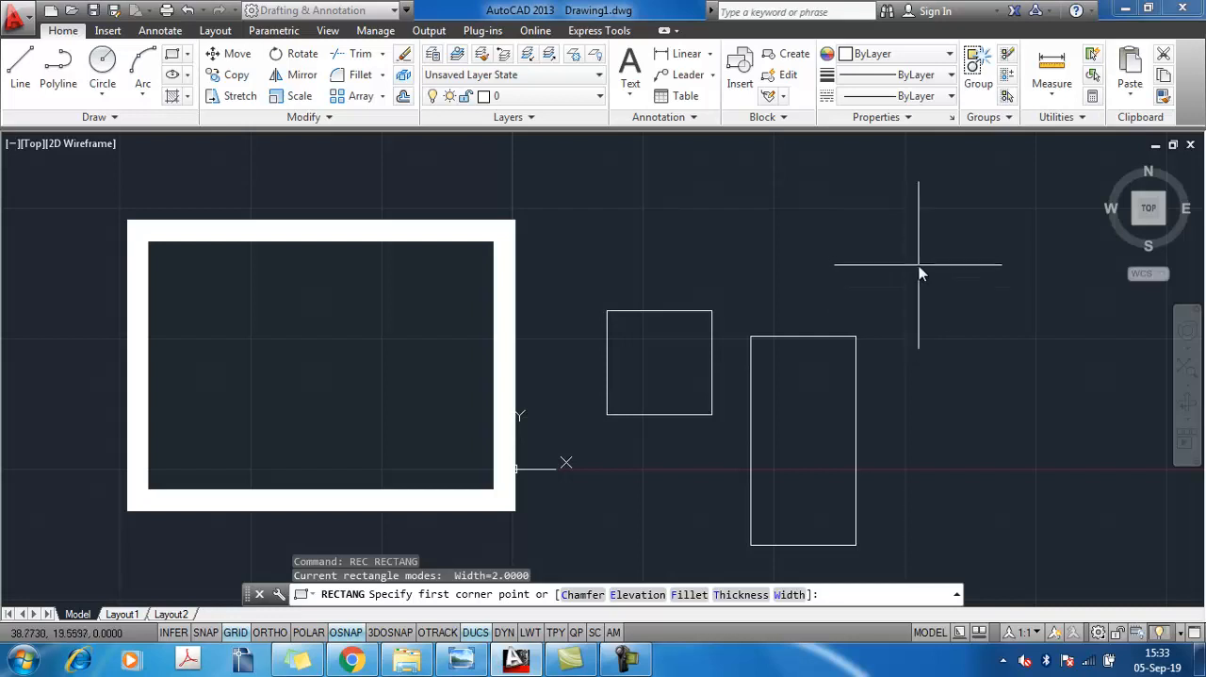
left_click(919, 261)
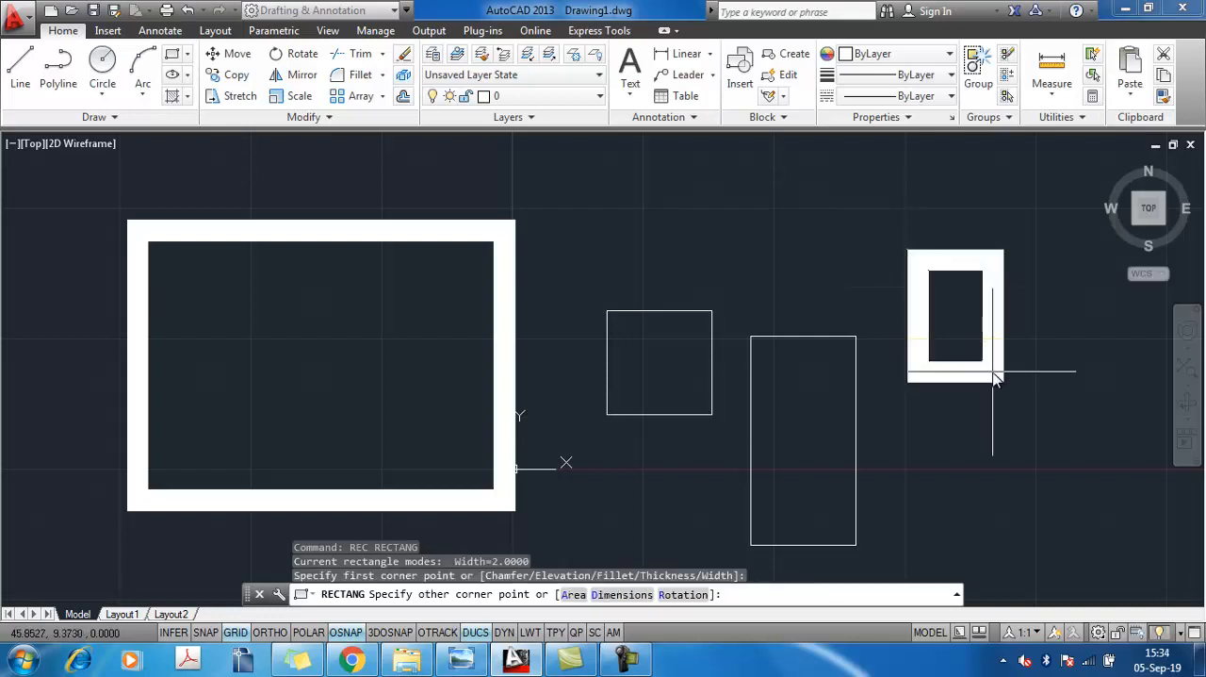
key("Escape")
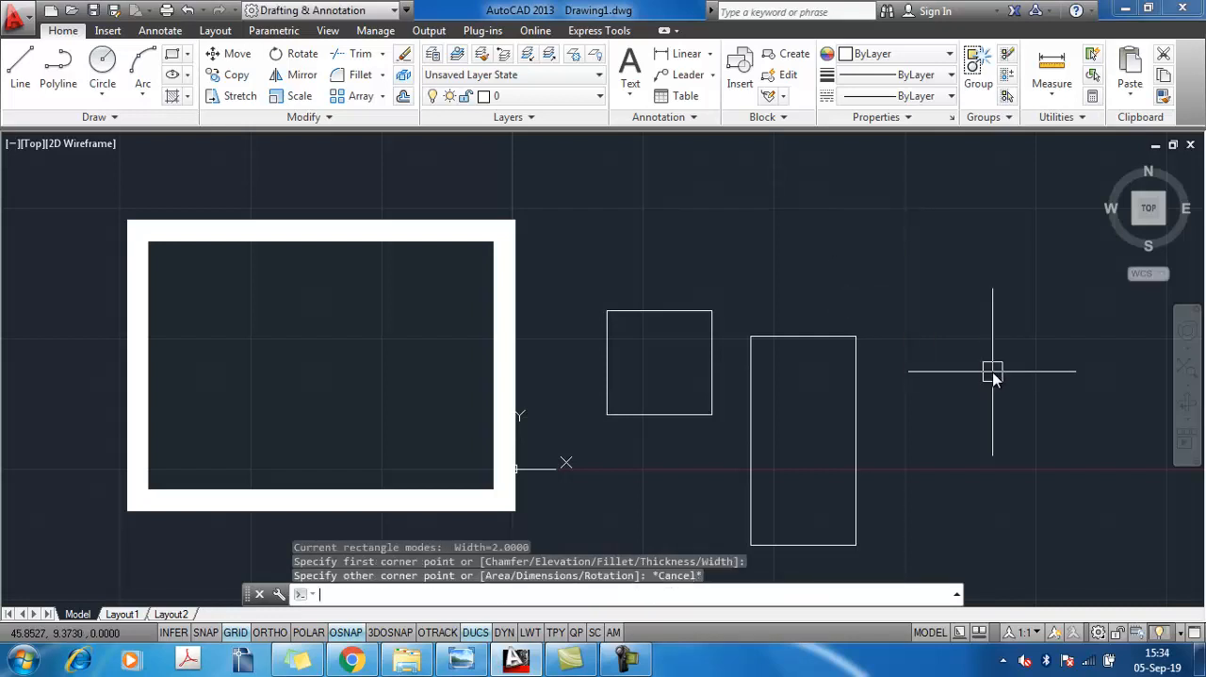
Set the rectangle line width to 0 and draw a wide, low rectangle above the square and the tall rectangle
type("rec")
key("Return")
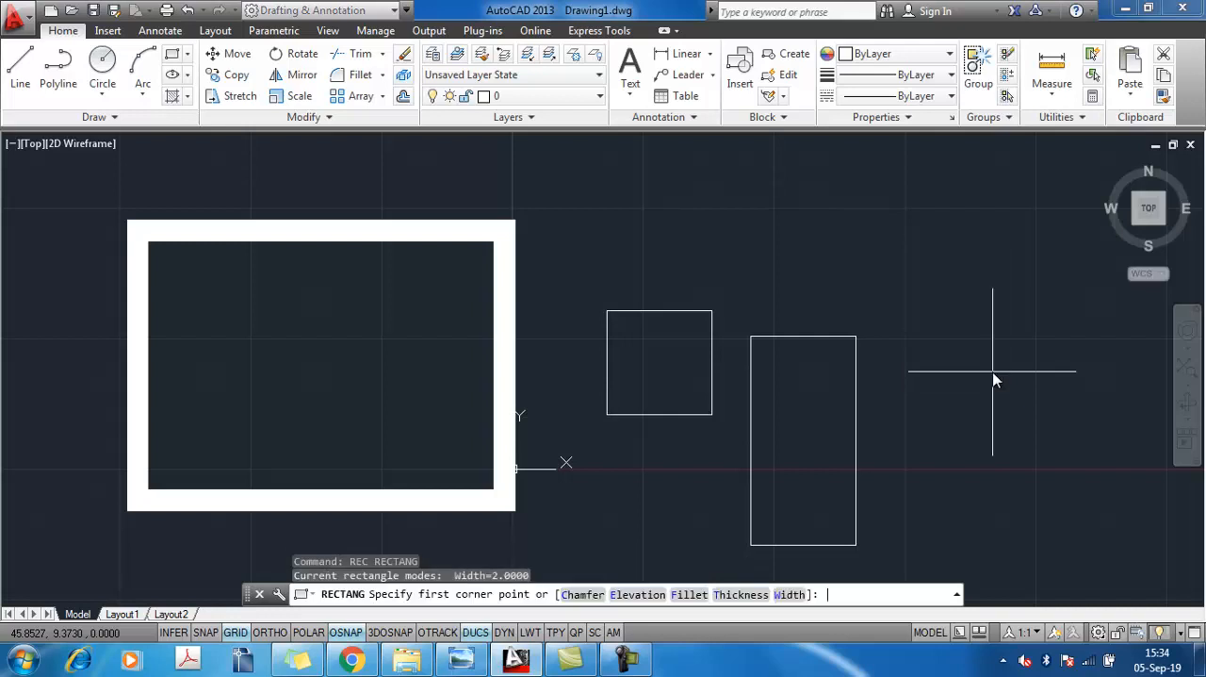
type("w")
key("Return")
type("0")
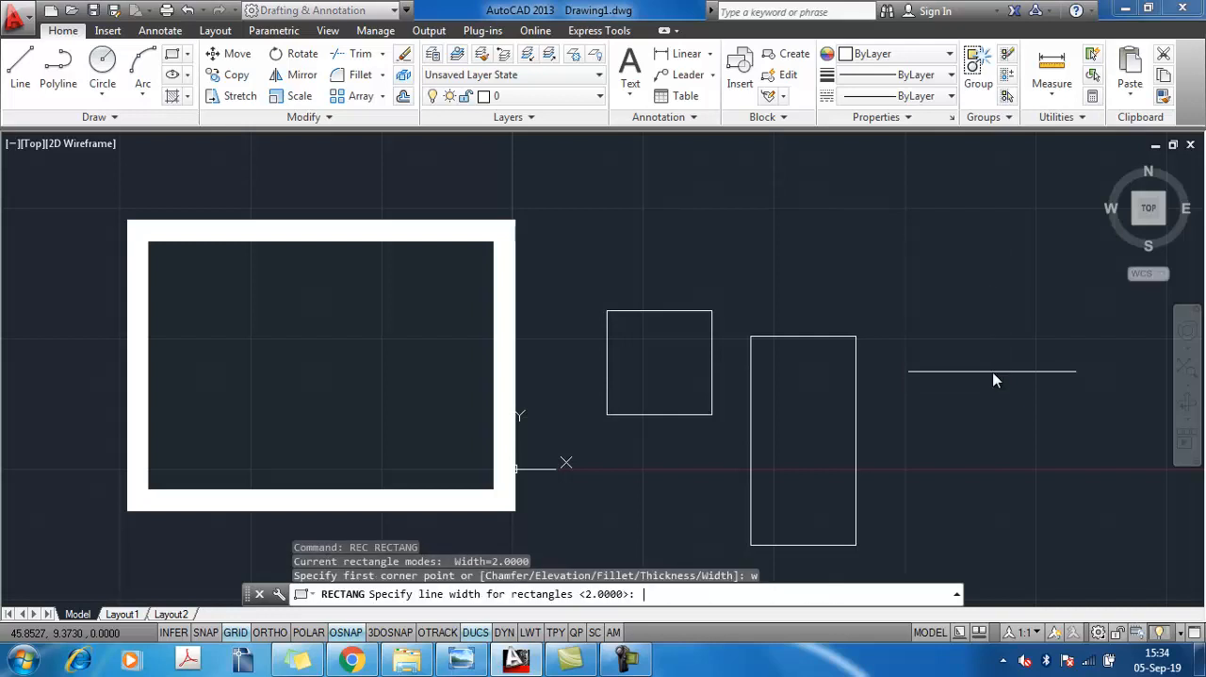
key("Return")
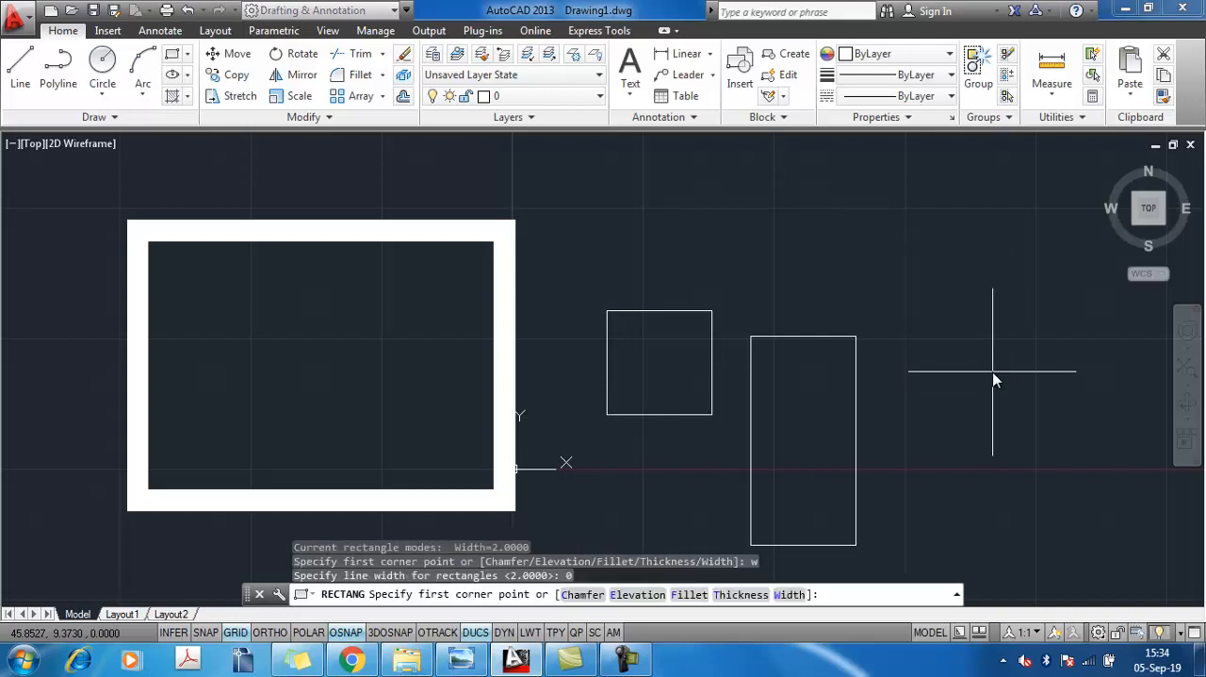
left_click(924, 177)
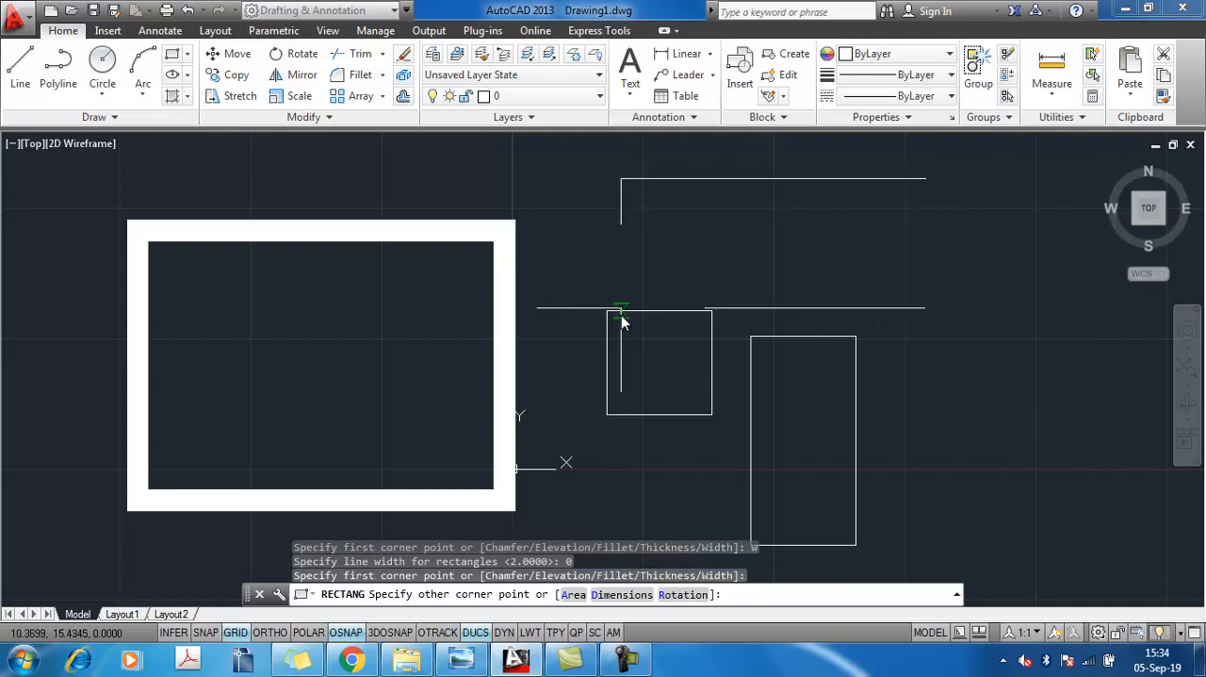
left_click(728, 260)
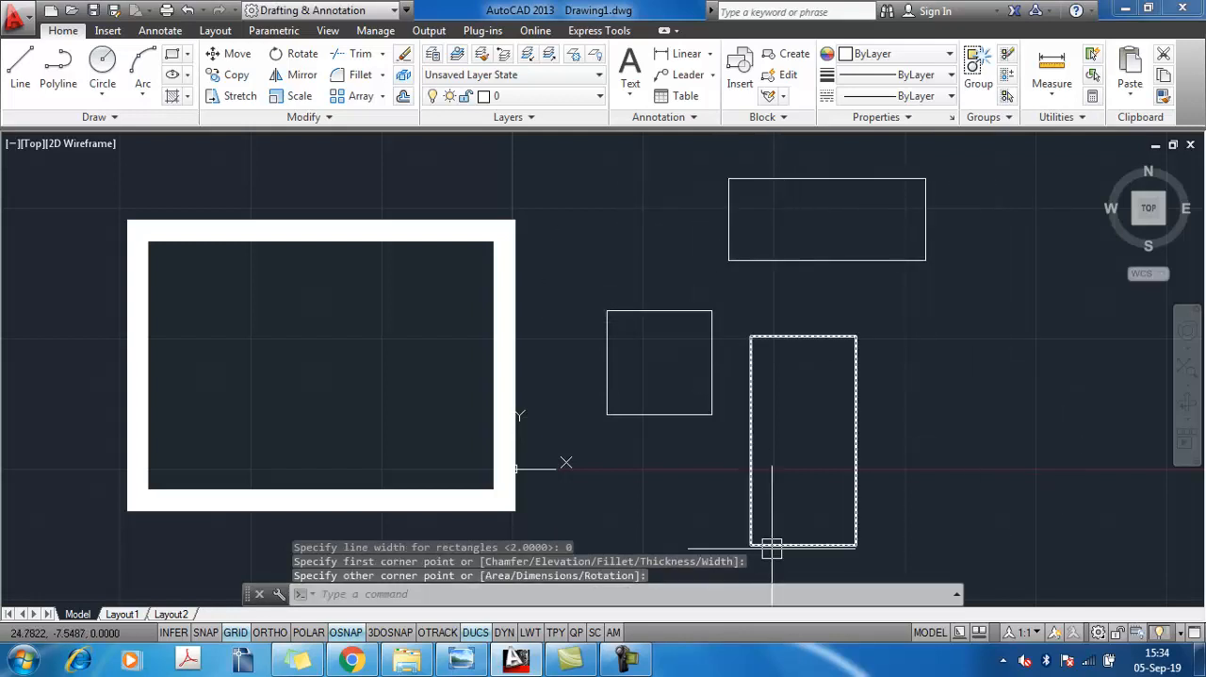
Erase the large thick-lined rectangle left of the origin
middle_click_drag(881, 473, 667, 412)
scroll(657, 413, "down", 2)
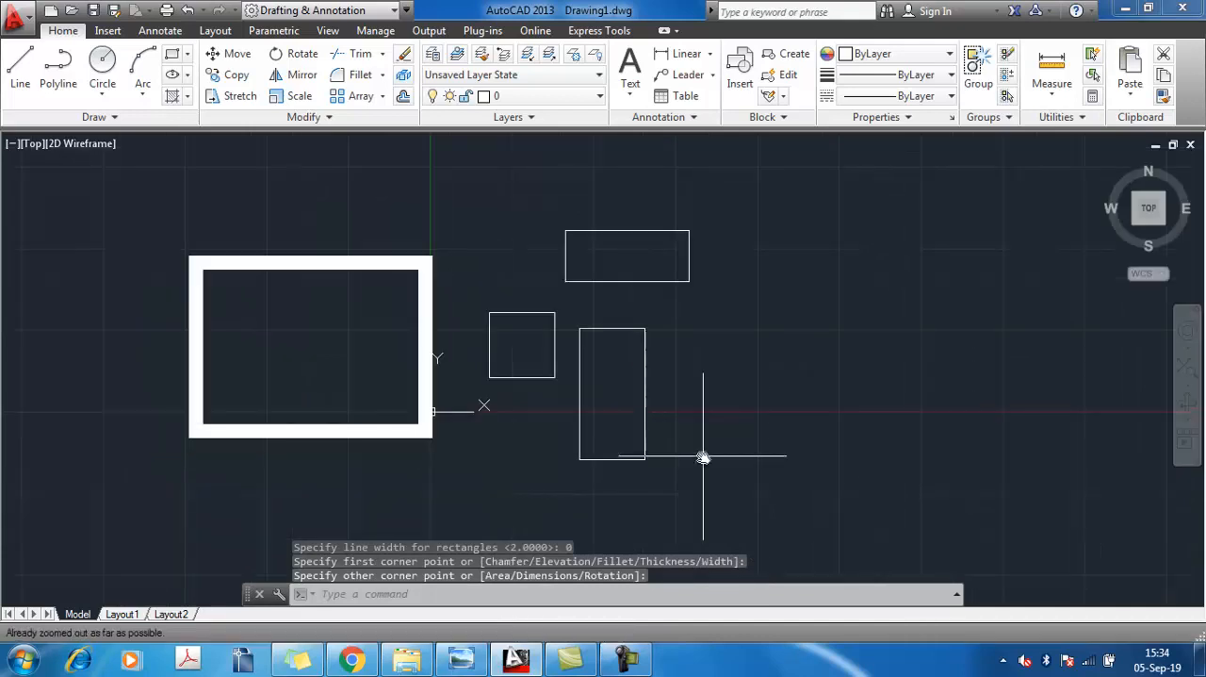
middle_click_drag(614, 474, 515, 439)
left_click(439, 325)
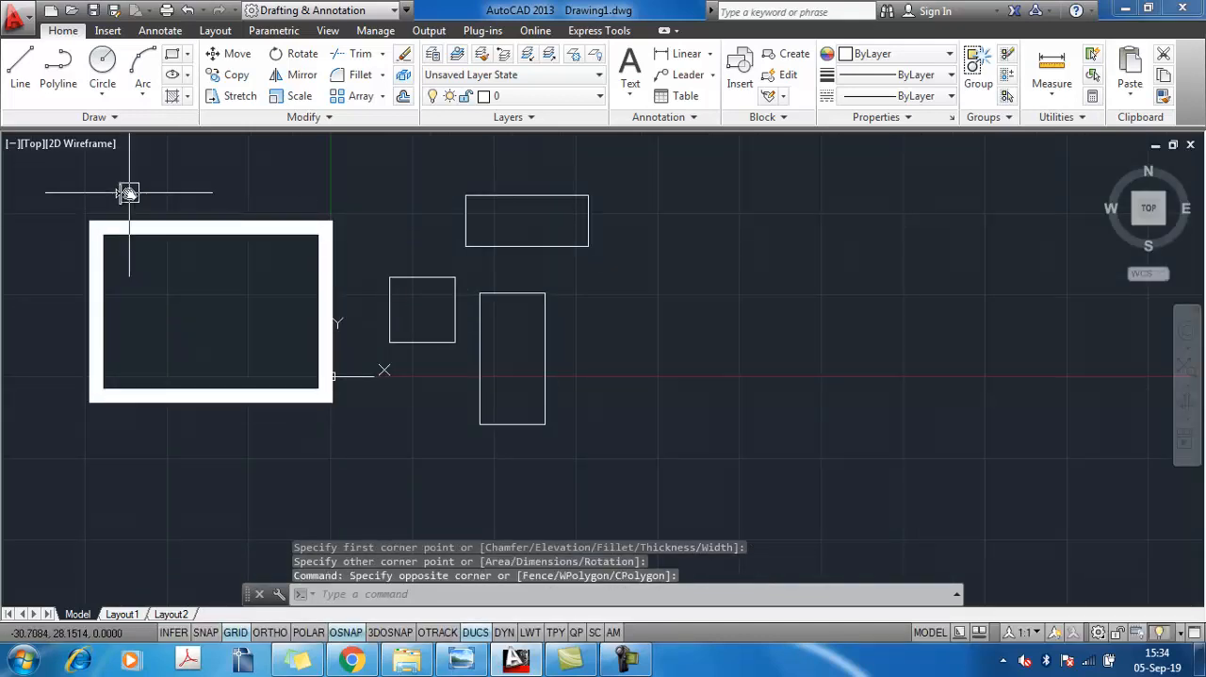
left_click(81, 173)
left_click(261, 411)
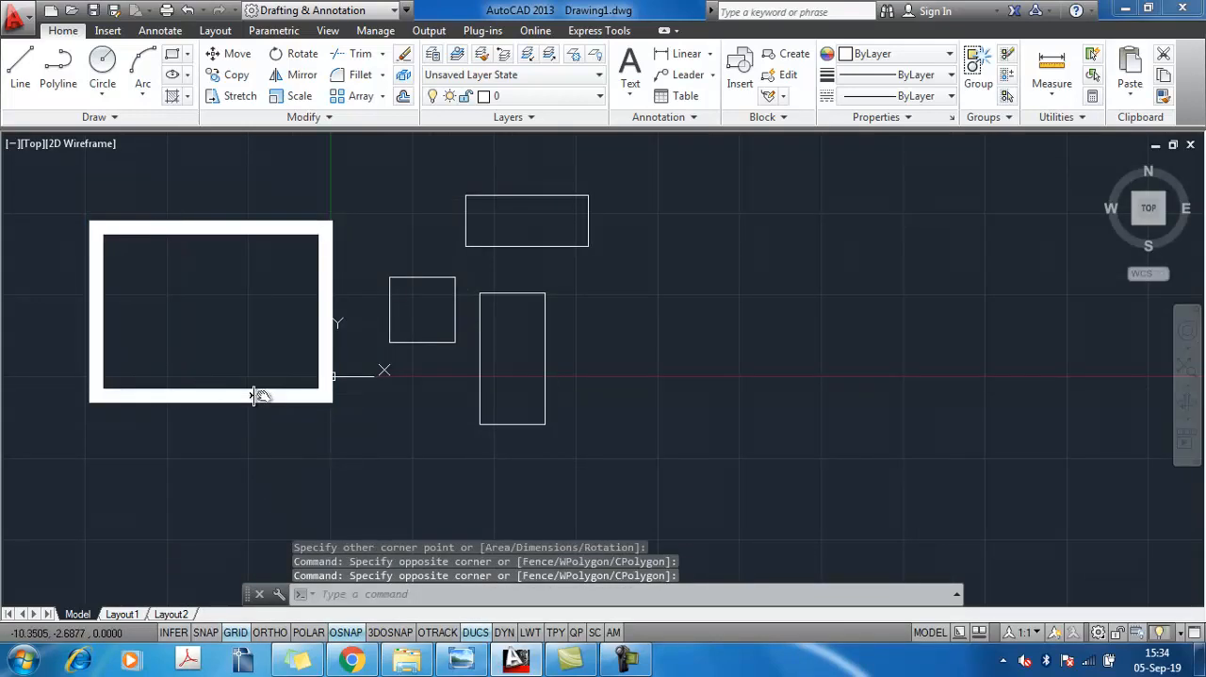
left_click(260, 393)
key("Delete")
Move the tall rectangle by its lower-left corner to the empty area further right, keeping it at about the same height
middle_click_drag(446, 429, 447, 460)
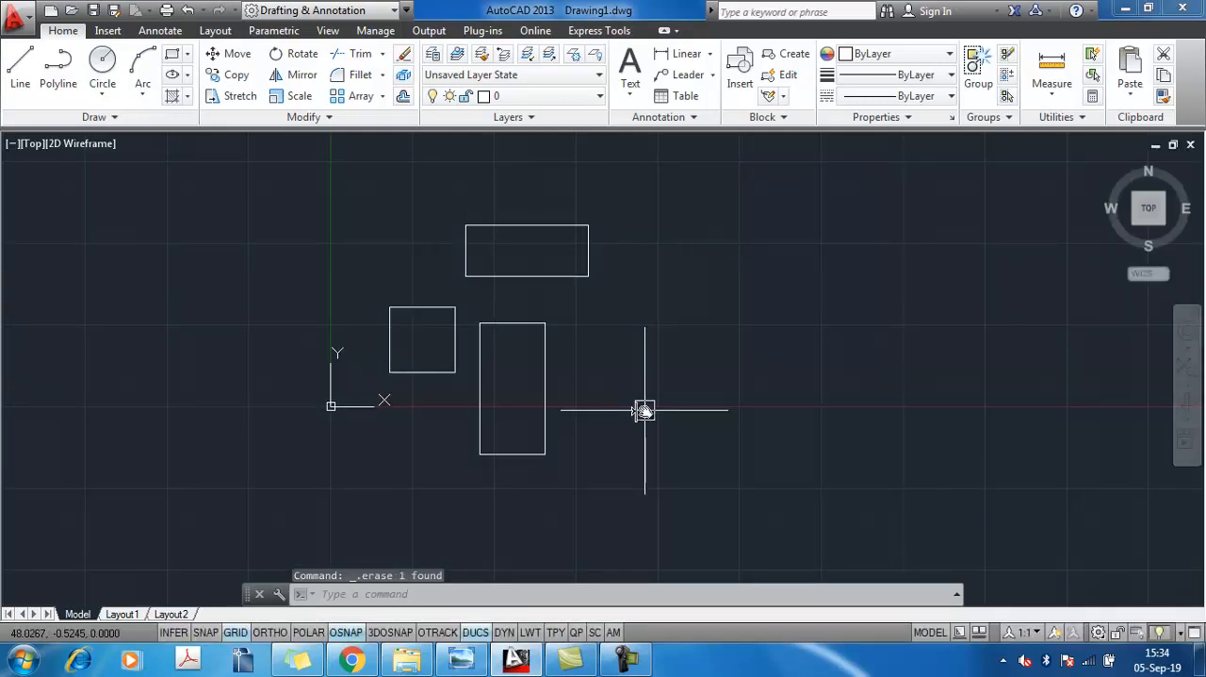
left_click(492, 455)
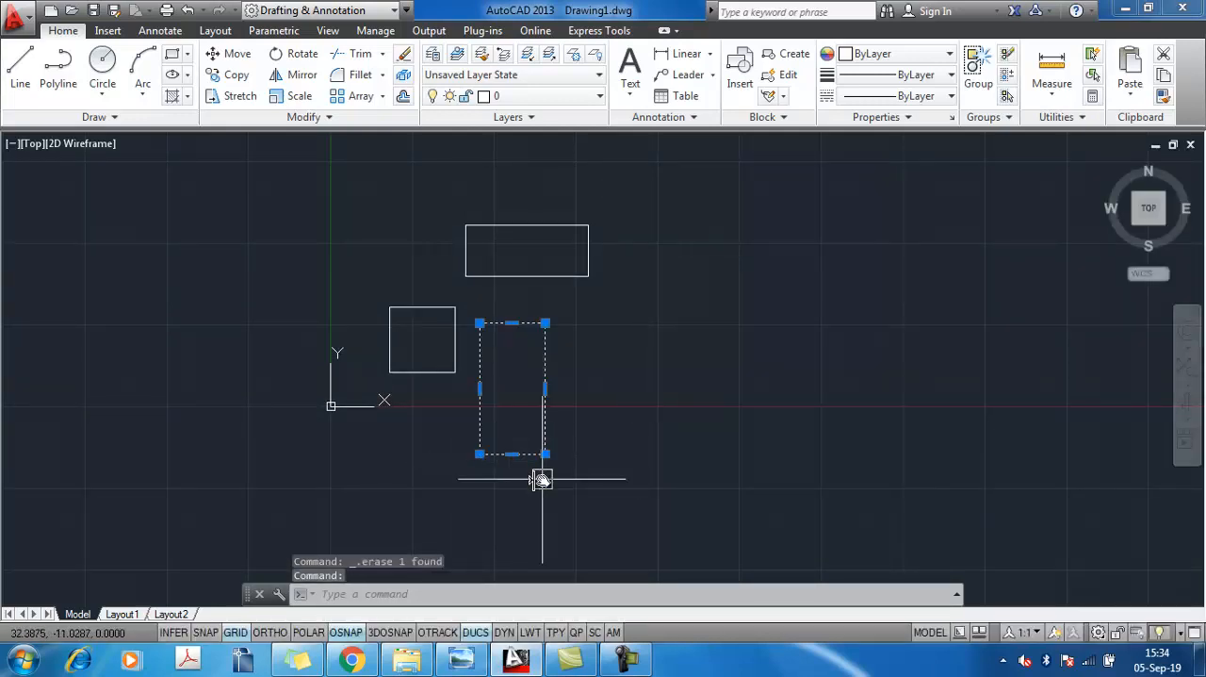
type("m")
key("Return")
left_click(480, 454)
left_click(727, 454)
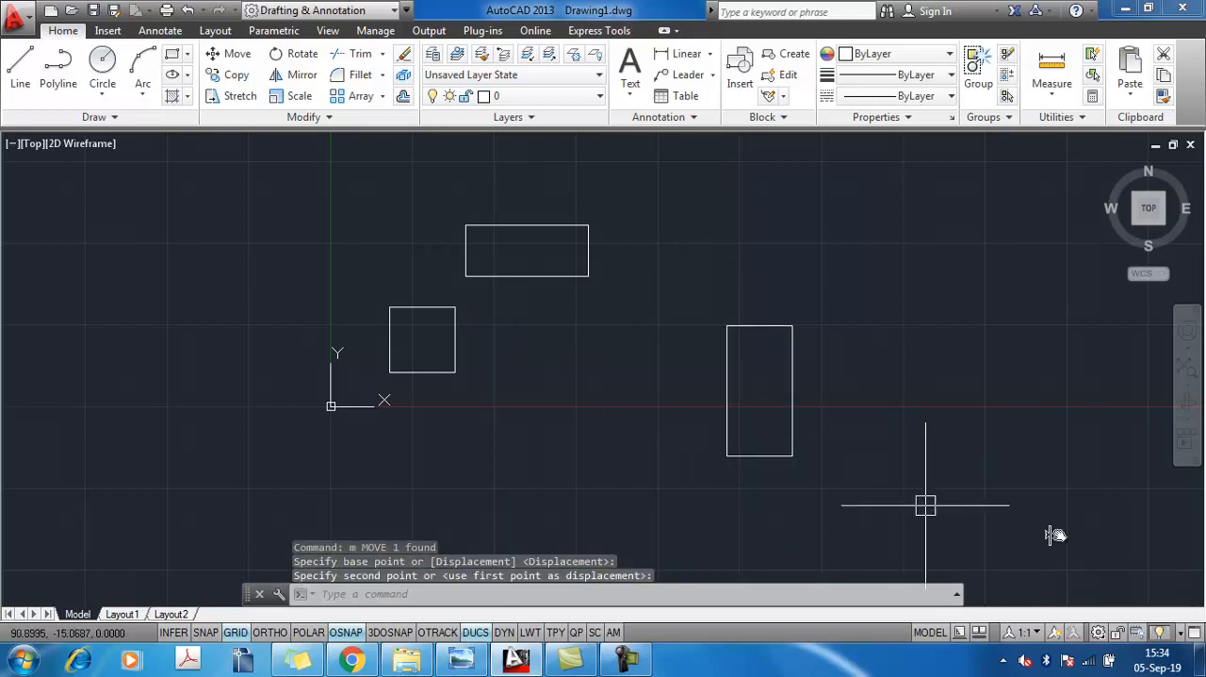
Rotate the tall rectangle by 50 degrees about its lower-left corner
type("ro")
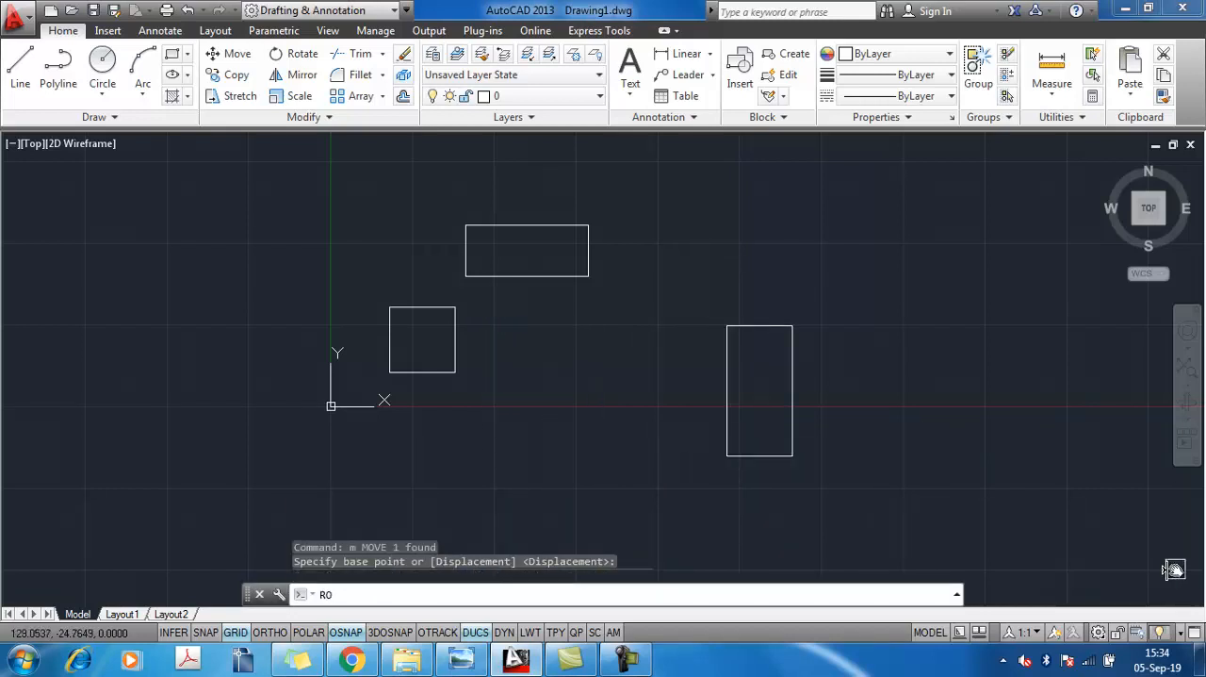
key("Return")
left_click(762, 456)
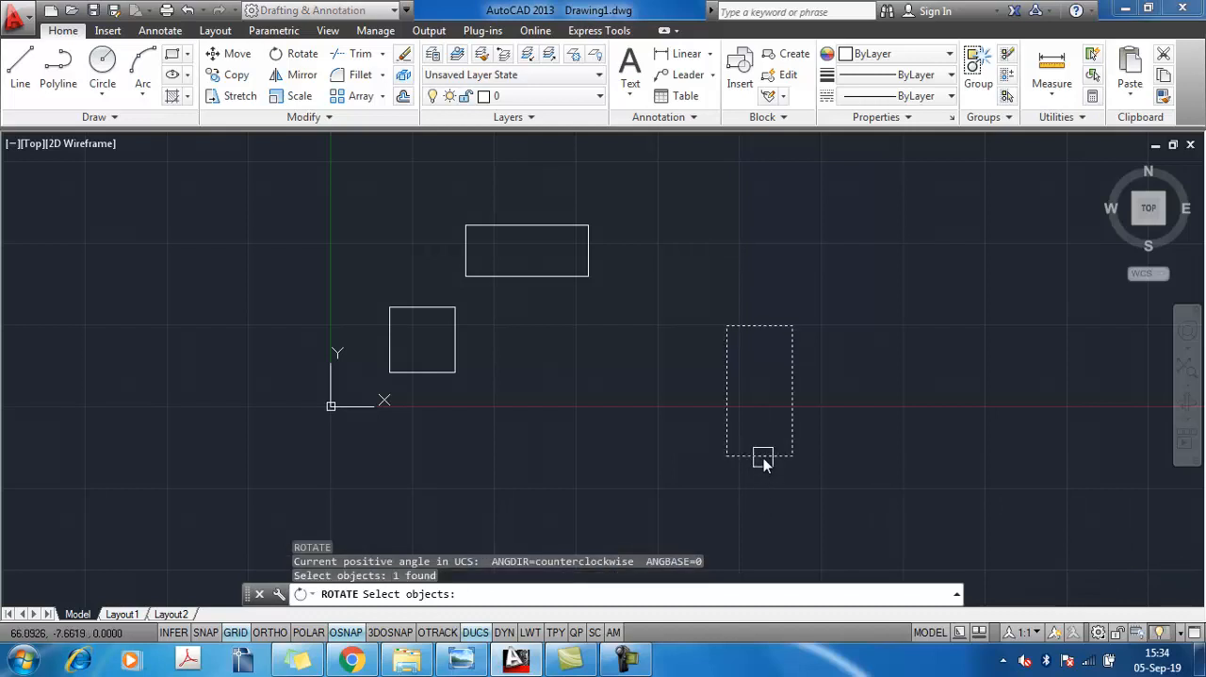
key("Return")
left_click(727, 457)
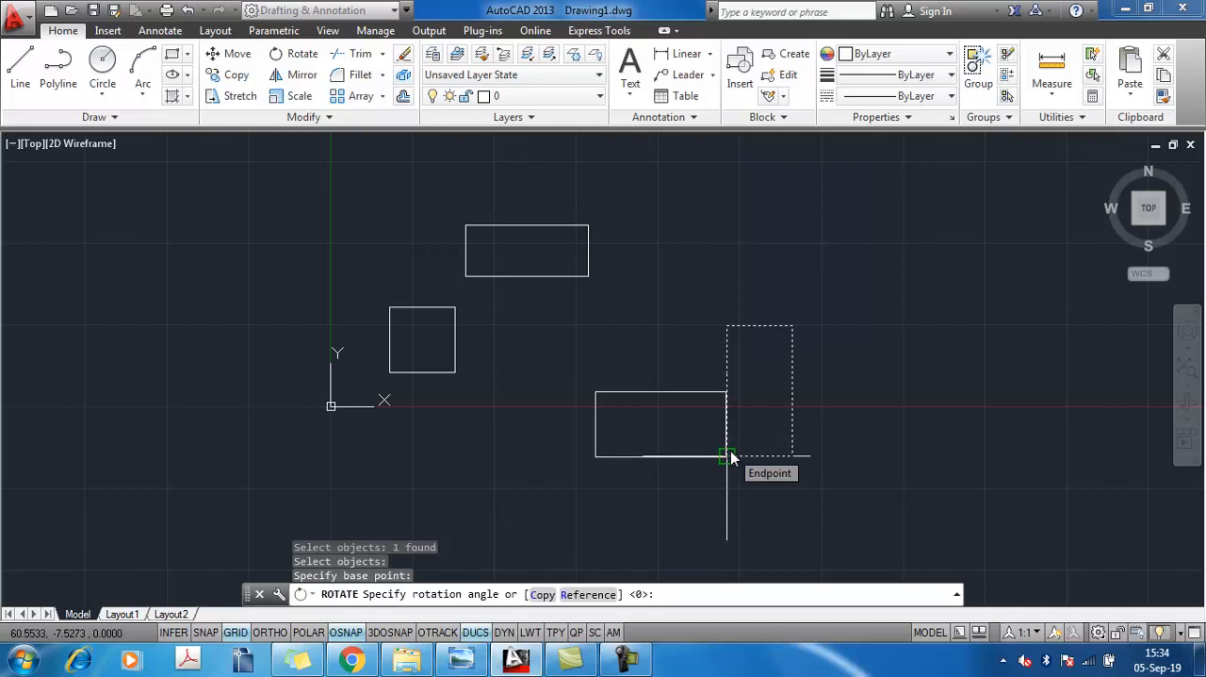
type("50")
key("Return")
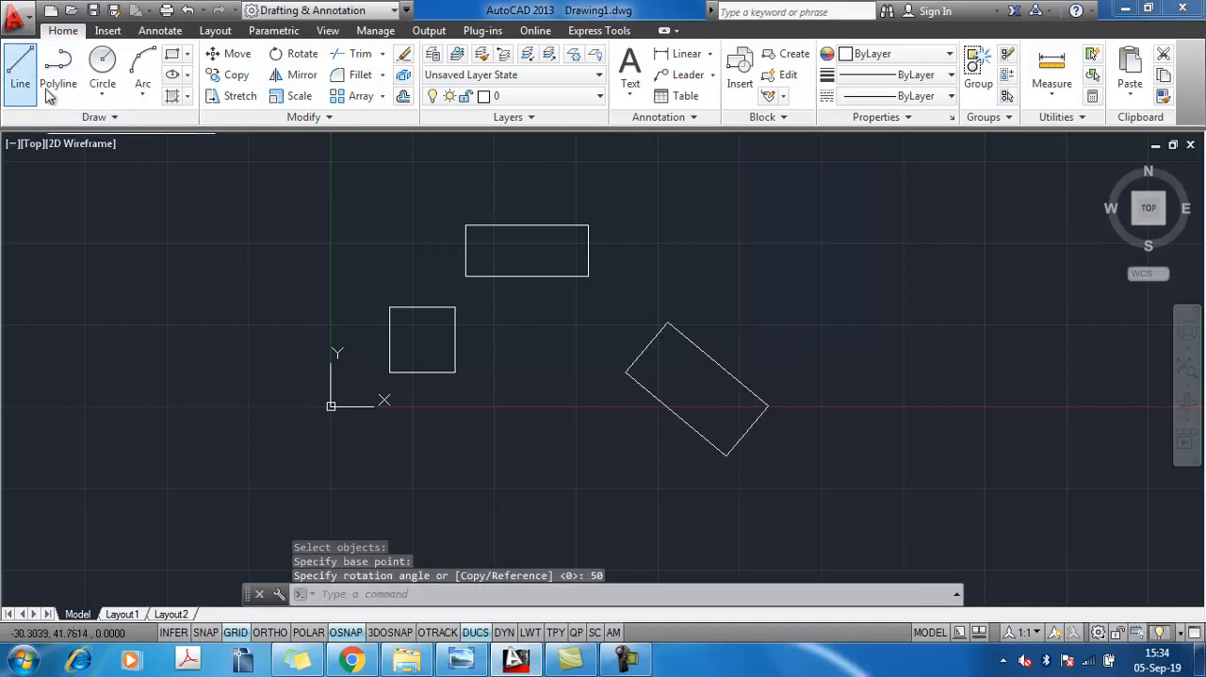
Turn on Ortho mode and draw a short horizontal line to the right from the rotated rectangle's lowest corner
left_click(20, 66)
left_click(726, 456)
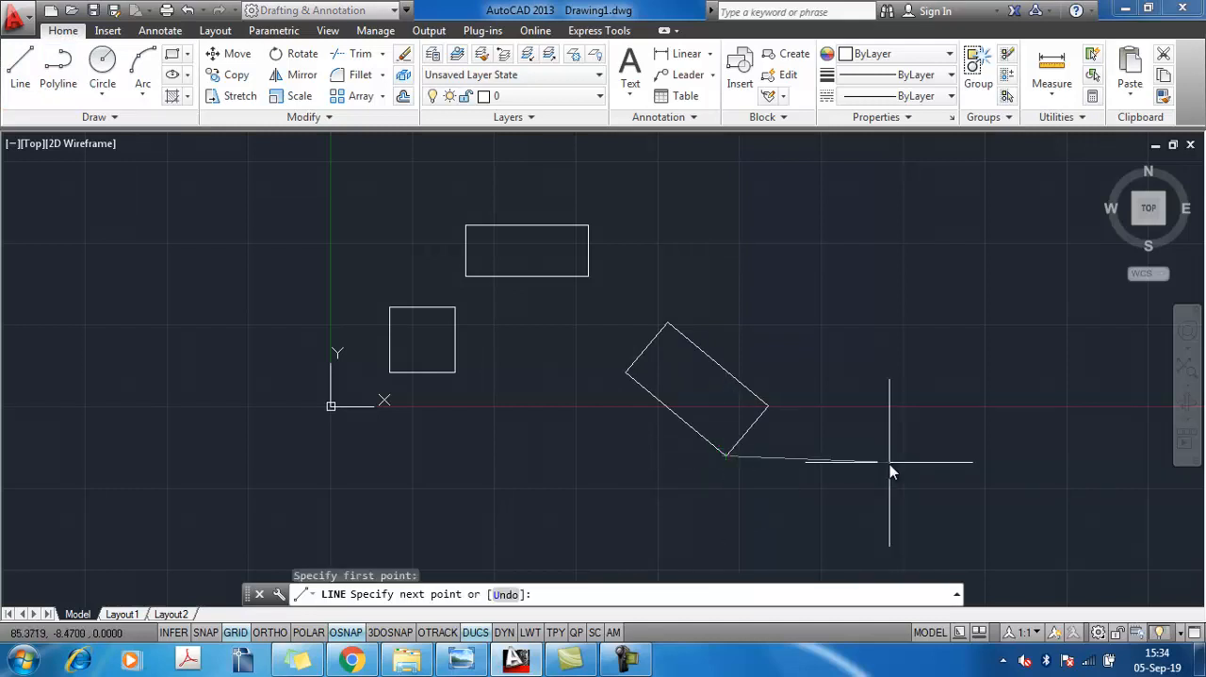
left_click(271, 635)
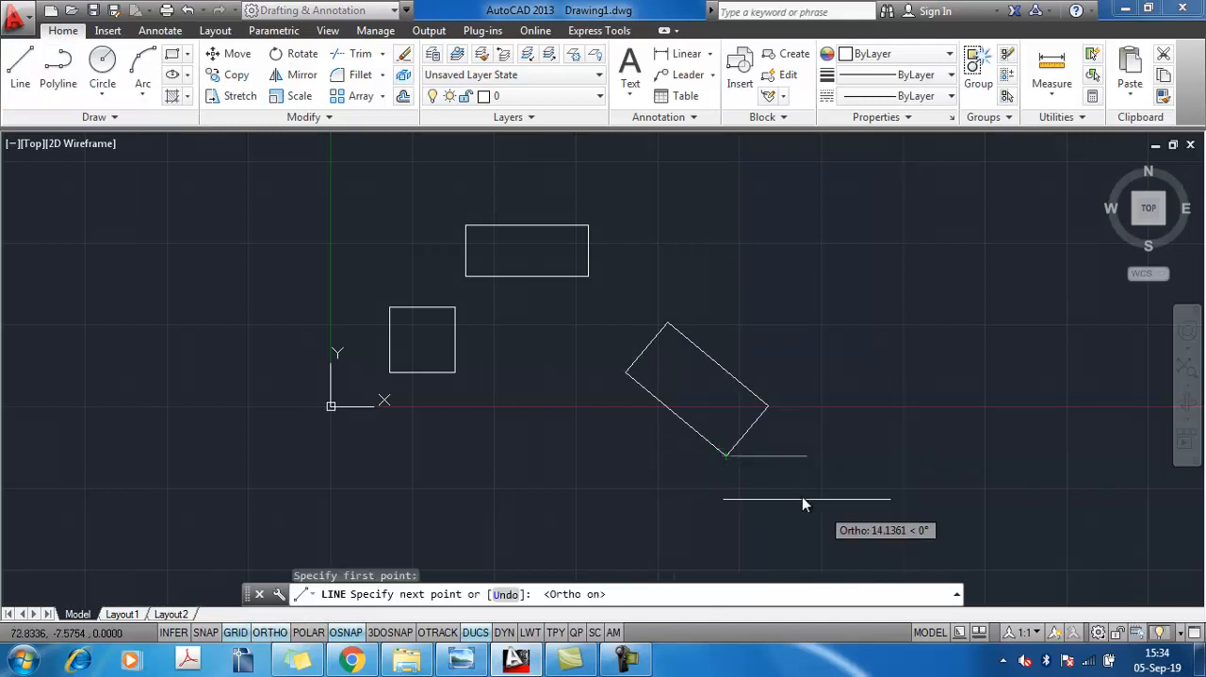
right_click(799, 489)
left_click(872, 294)
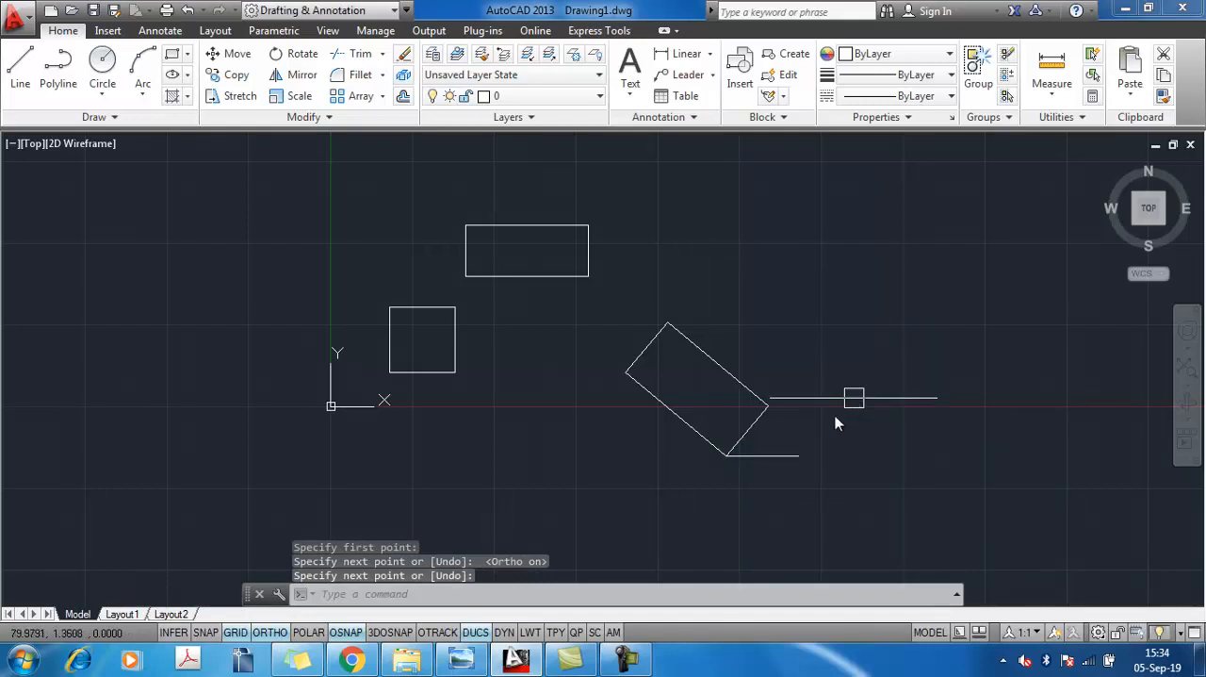
Add an angular dimension between the horizontal line and the rotated rectangle's short lower-right side, and check its text
scroll(836, 417, "up", 5)
middle_click_drag(641, 445, 899, 304)
scroll(670, 355, "down", 2)
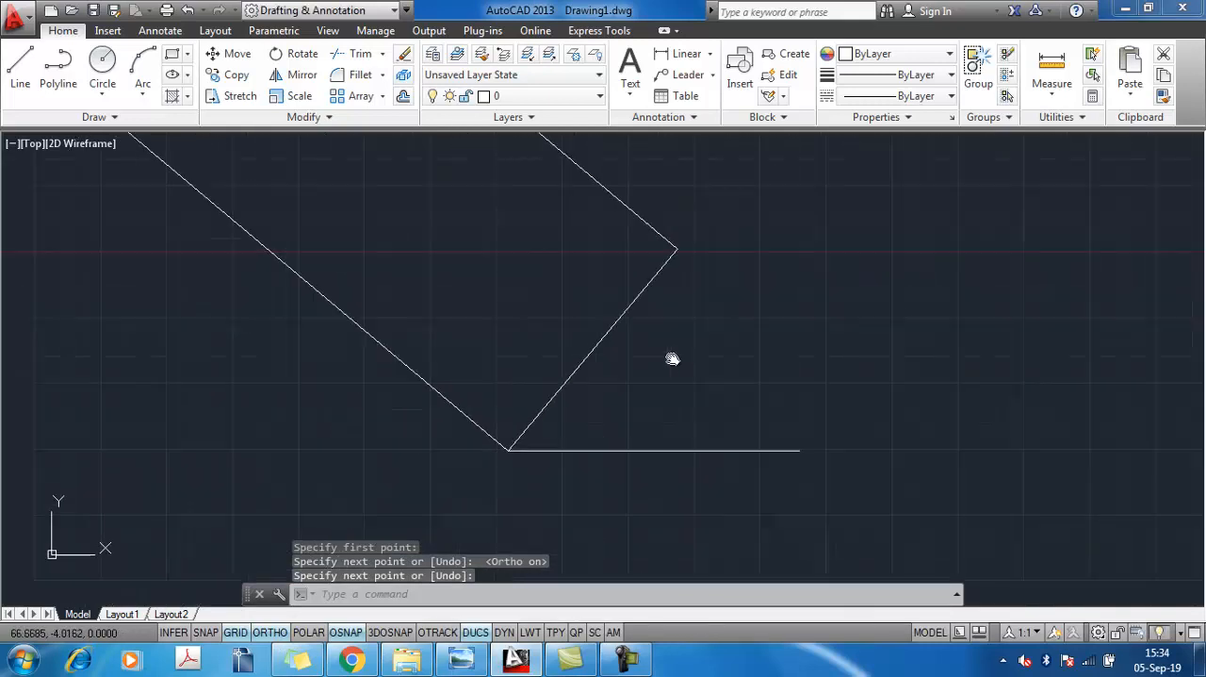
left_click(710, 56)
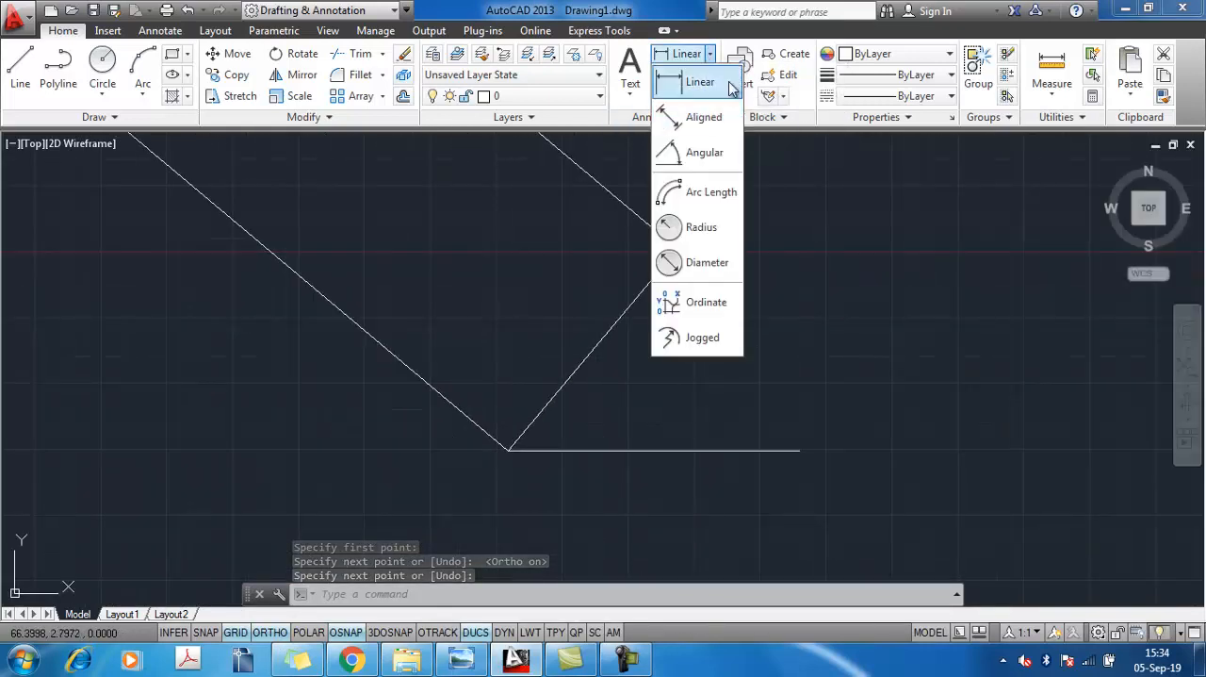
left_click(706, 154)
left_click(624, 452)
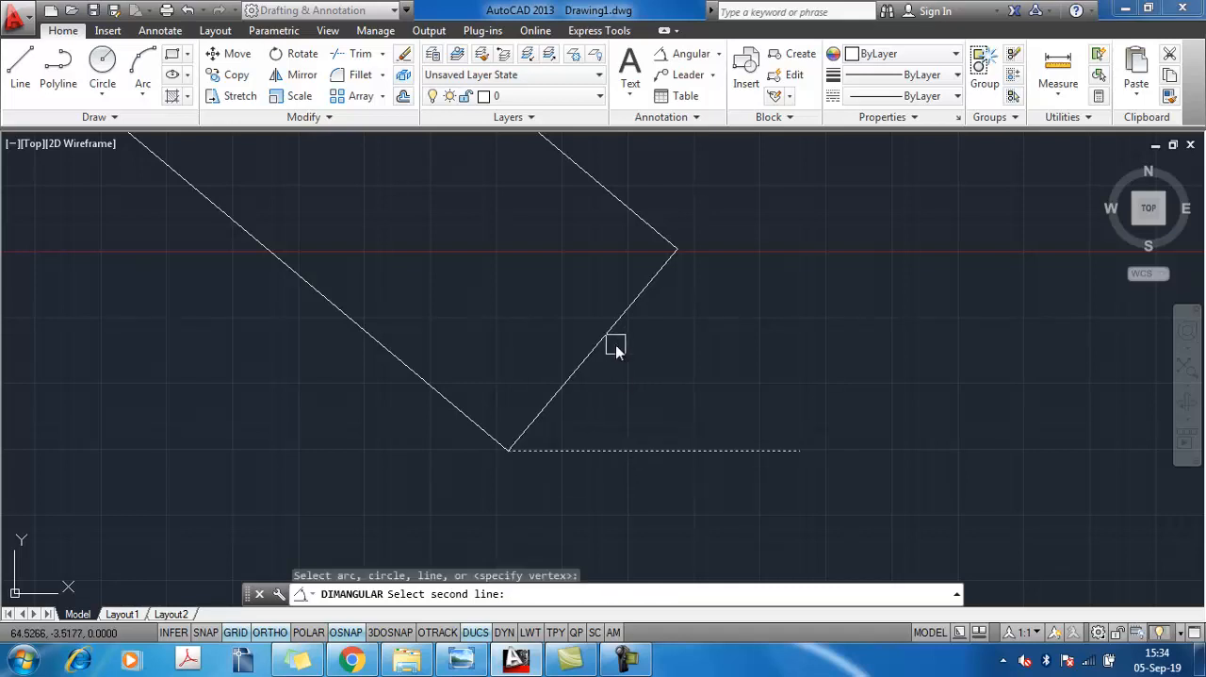
left_click(609, 331)
left_click(679, 382)
scroll(659, 382, "up", 6)
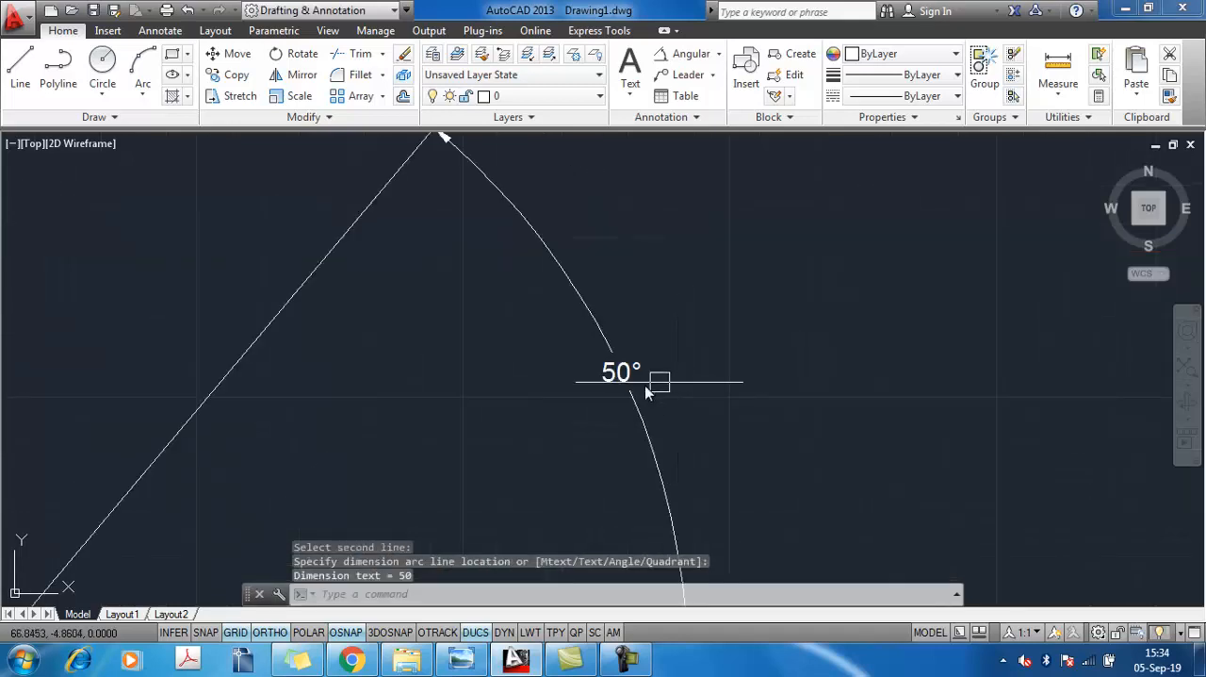
middle_click_drag(651, 386, 842, 377)
scroll(843, 378, "down", 6)
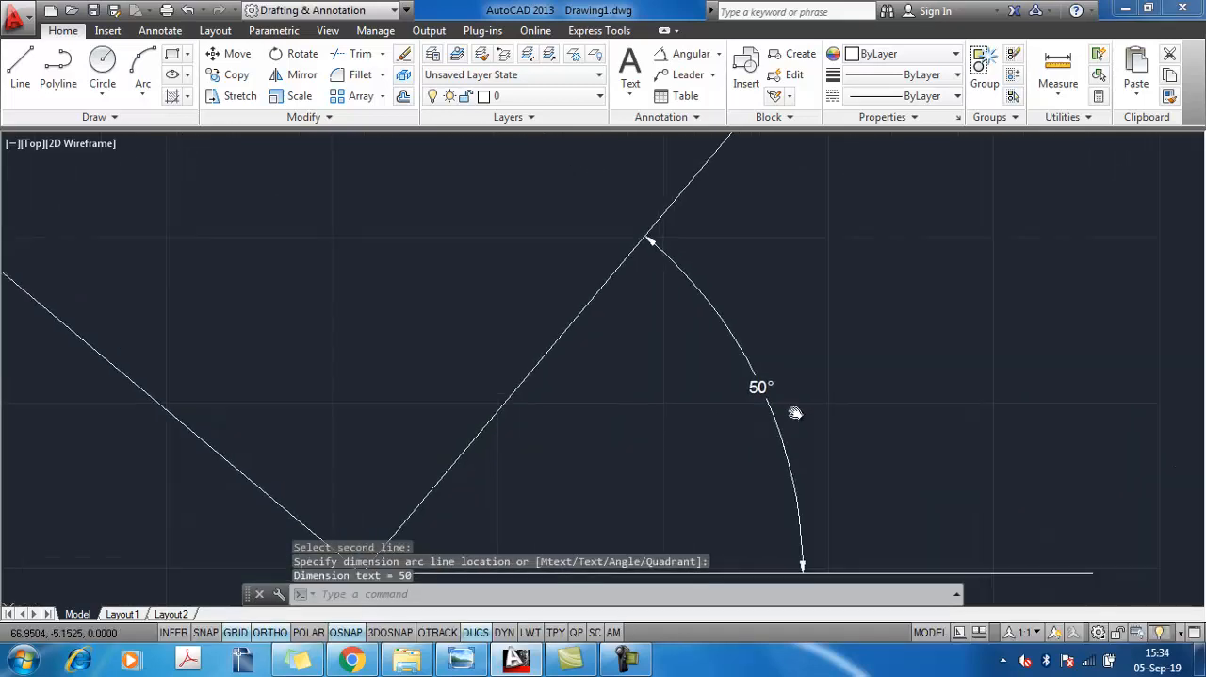
scroll(788, 379, "down", 2)
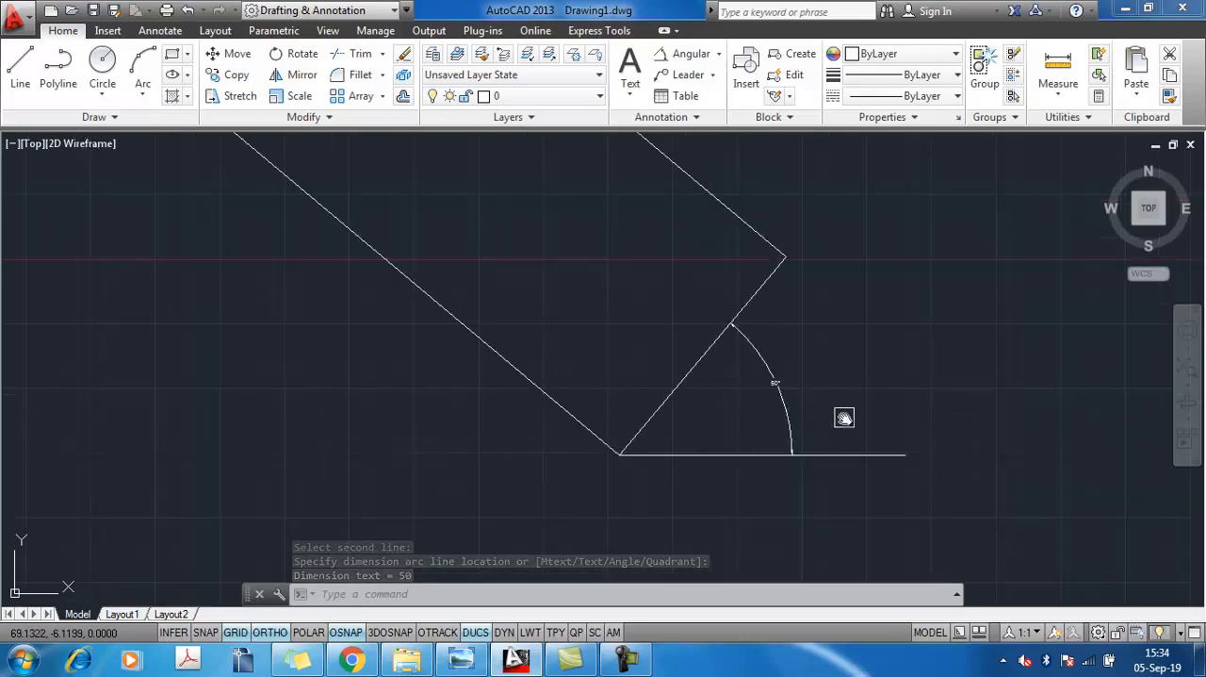
key("Escape")
Rotate the square by 90 degrees about its lower-left corner
scroll(850, 414, "down", 3)
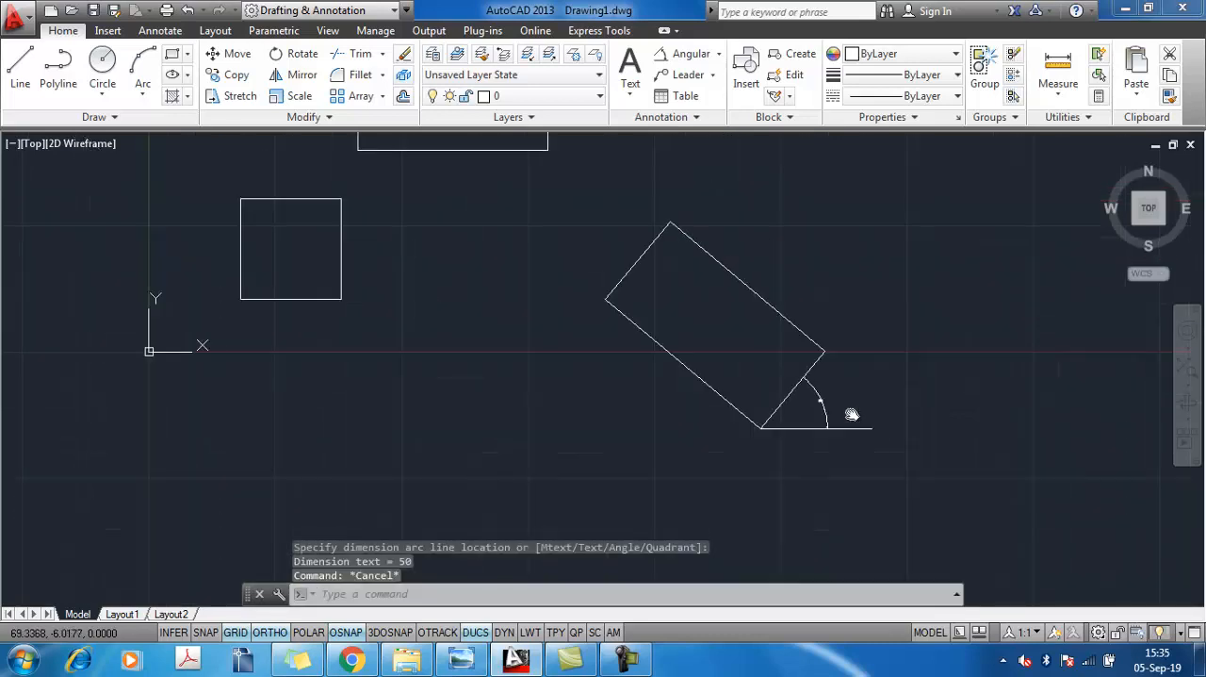
middle_click_drag(853, 413, 885, 510)
scroll(527, 390, "down", 2)
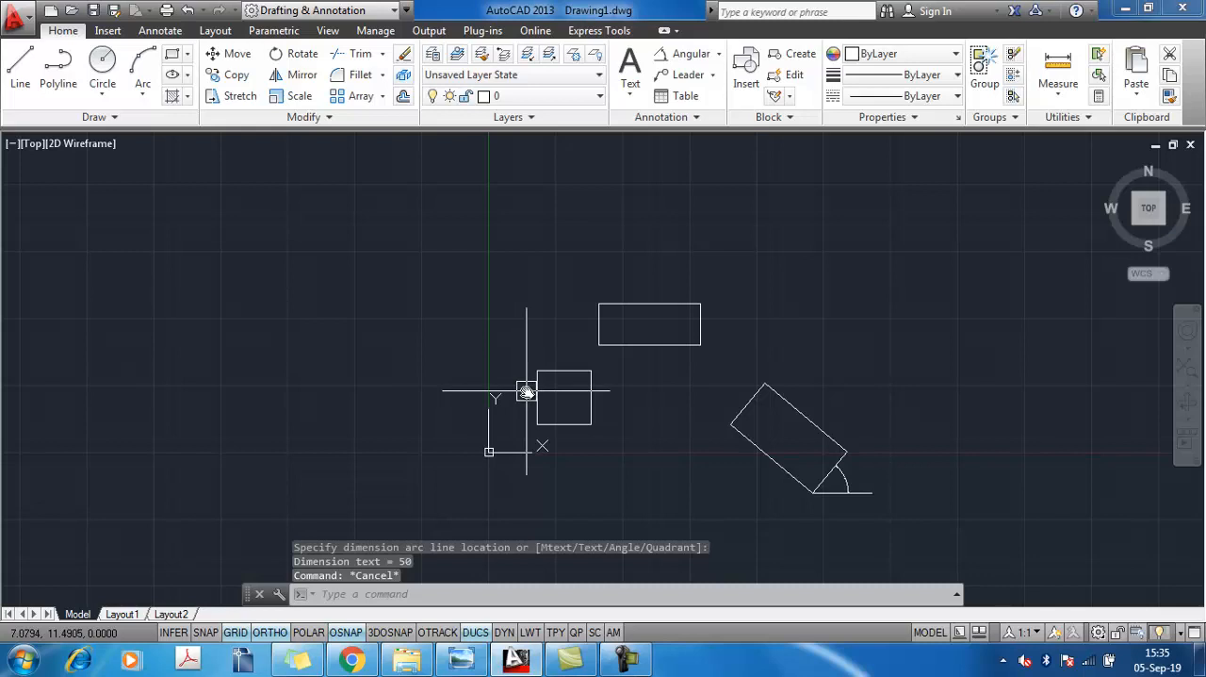
scroll(584, 405, "up", 4)
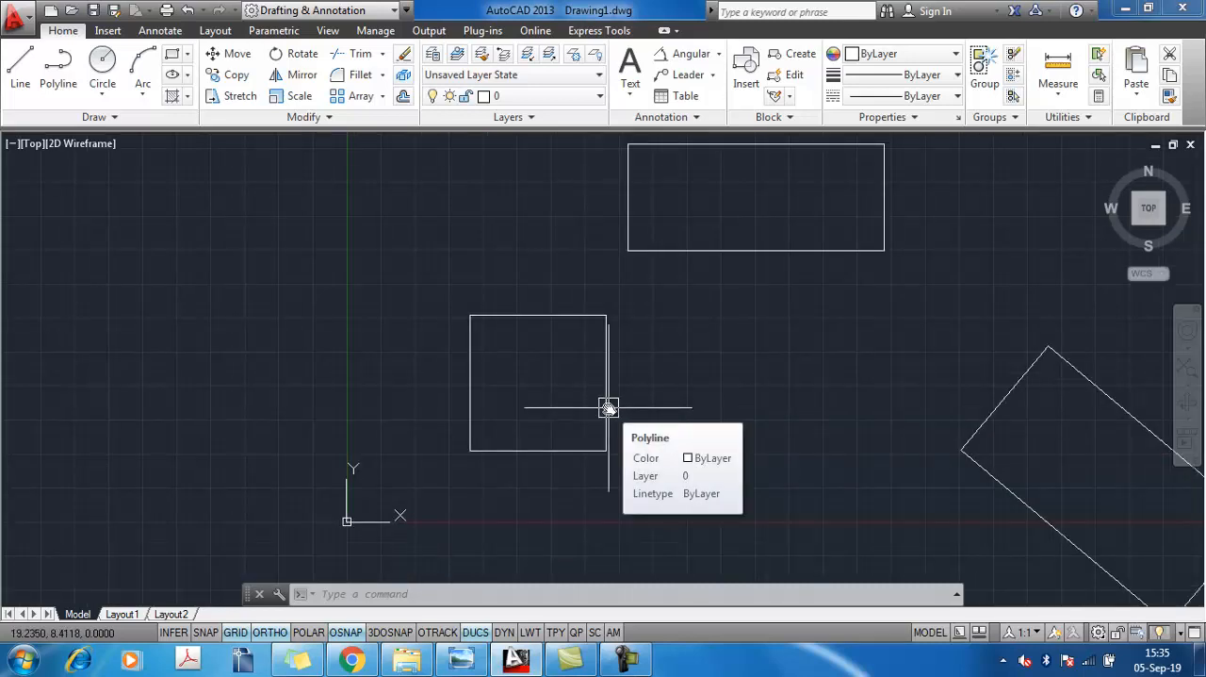
type("ro")
key("Return")
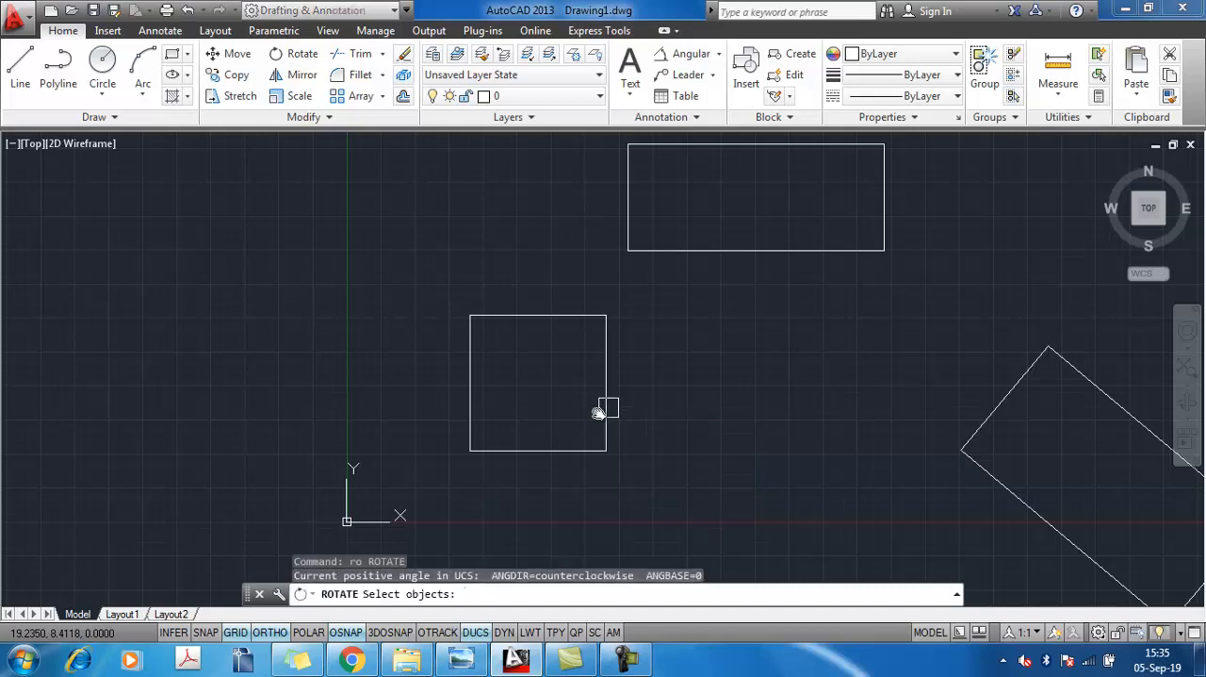
left_click(550, 449)
key("Return")
left_click(468, 450)
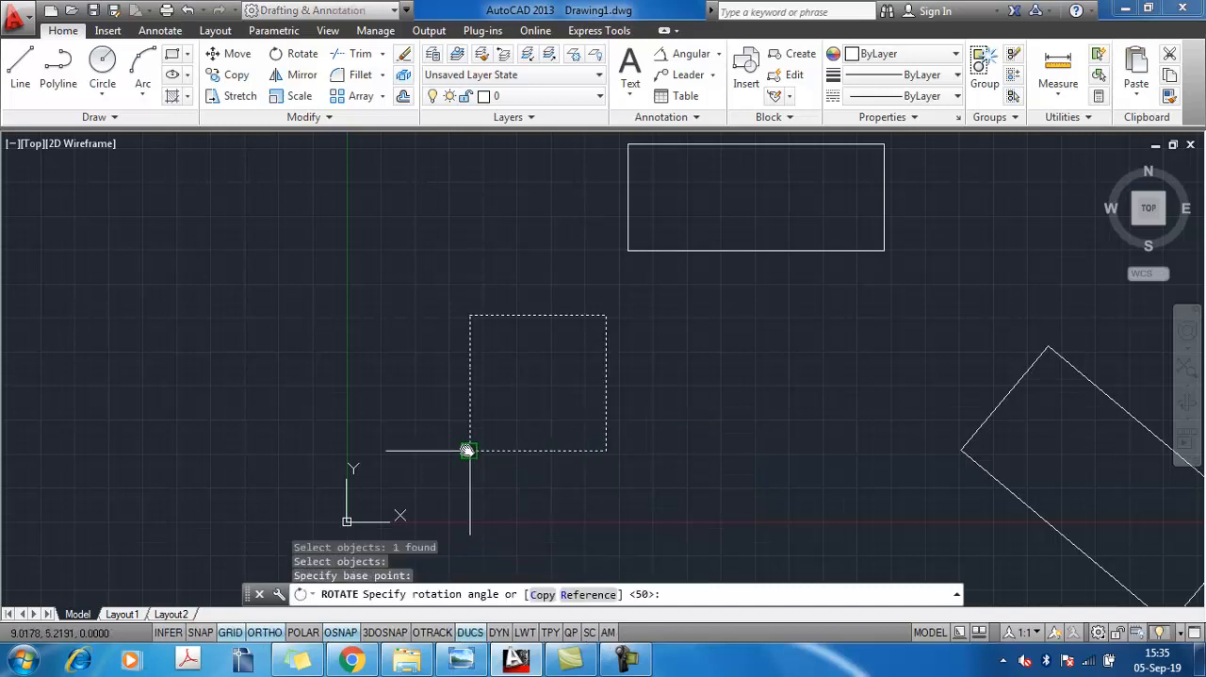
type("90")
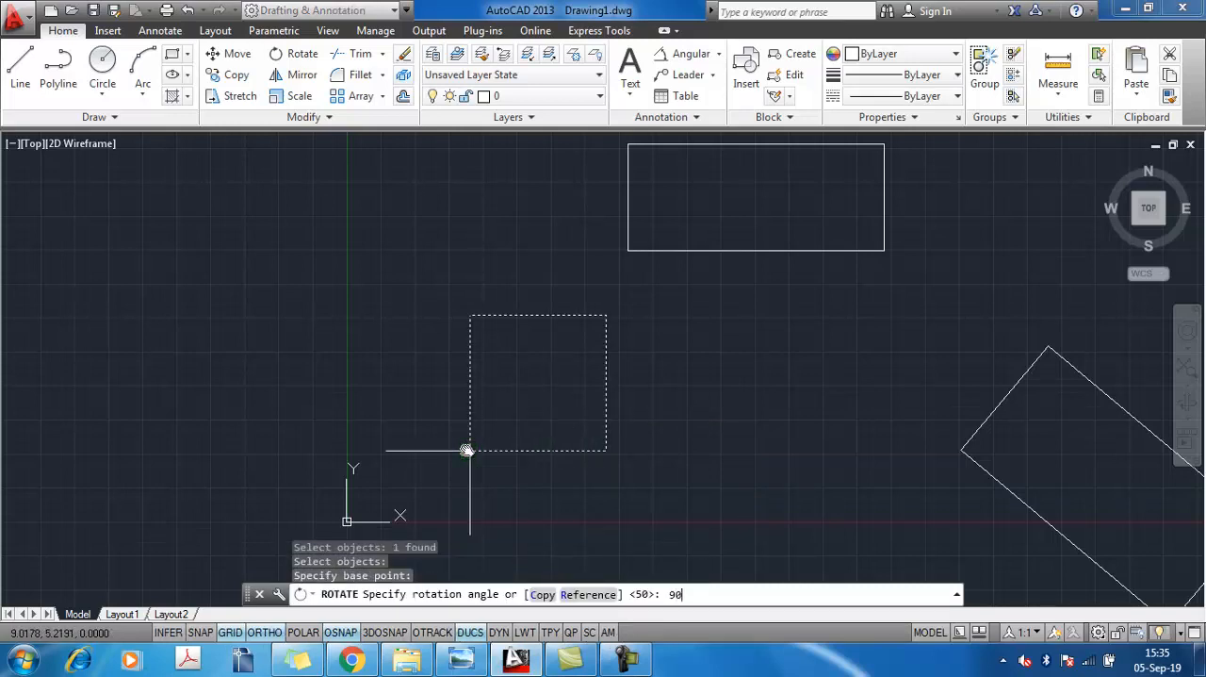
key("Return")
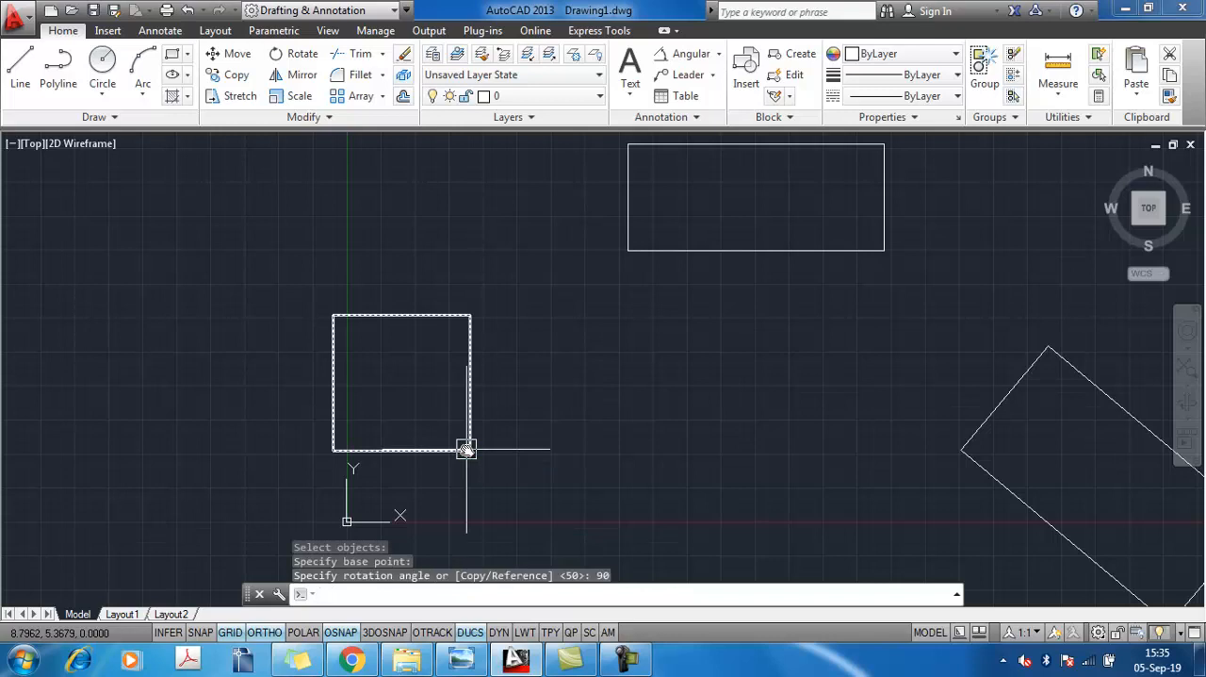
Rotate the square by 45 degrees about its current lower-left corner
type("ro")
key("Return")
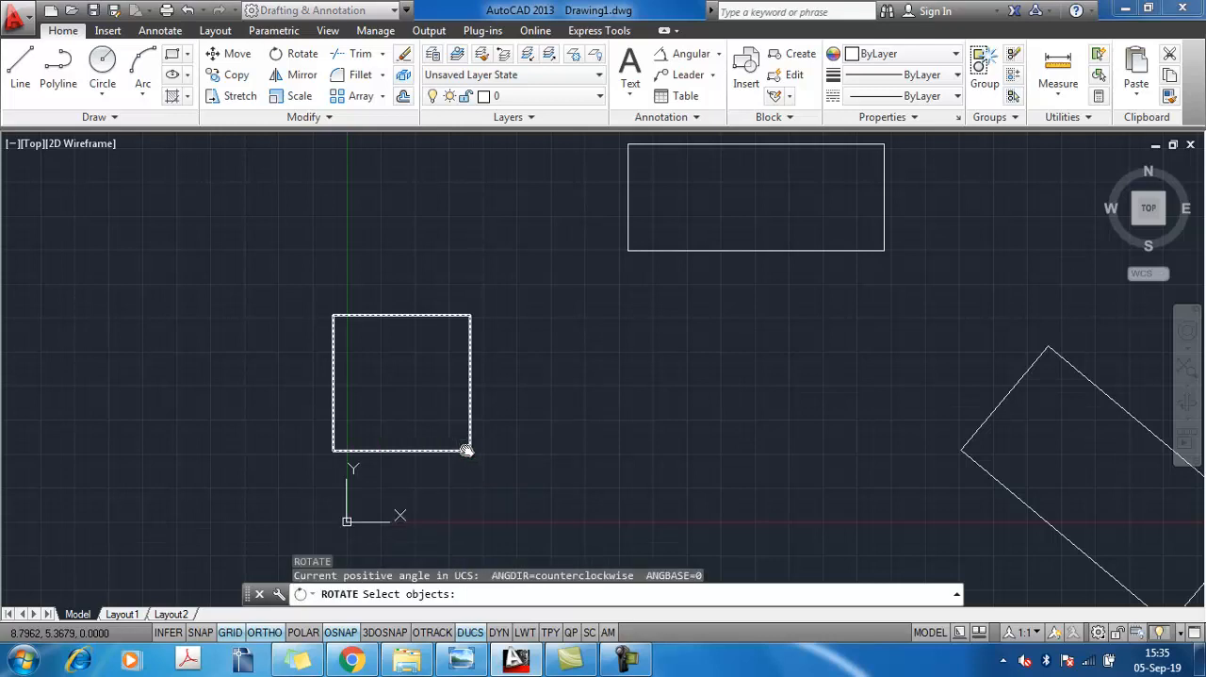
left_click(466, 450)
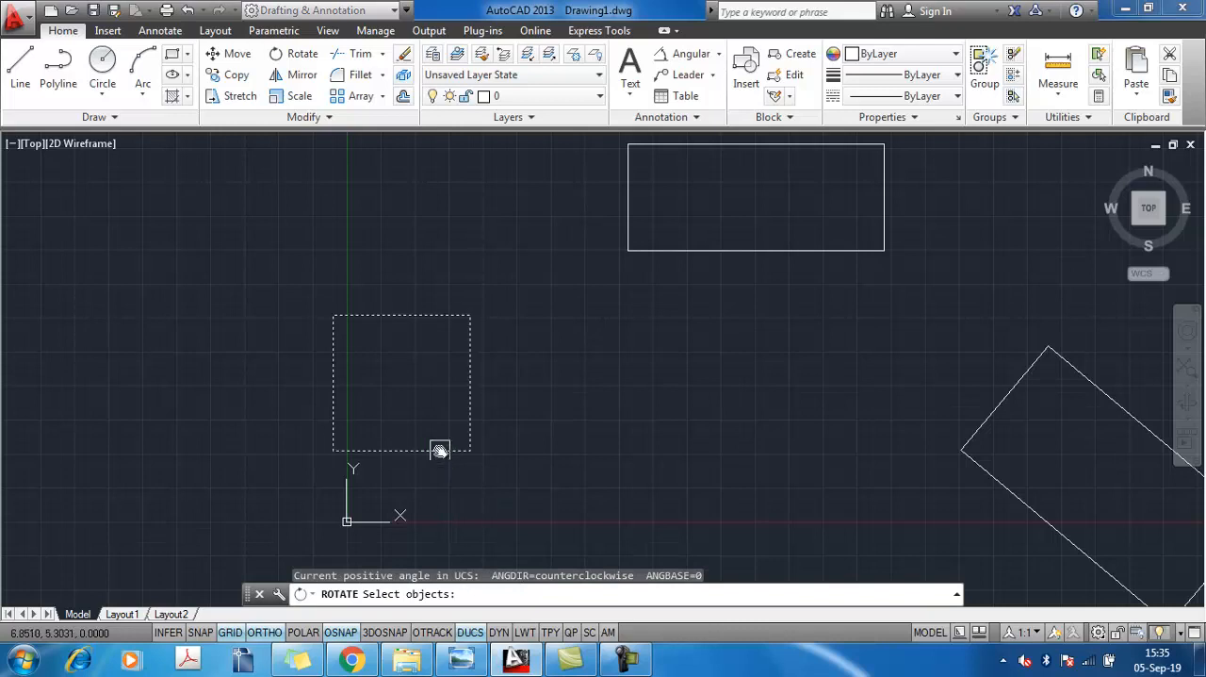
key("Return")
left_click(334, 449)
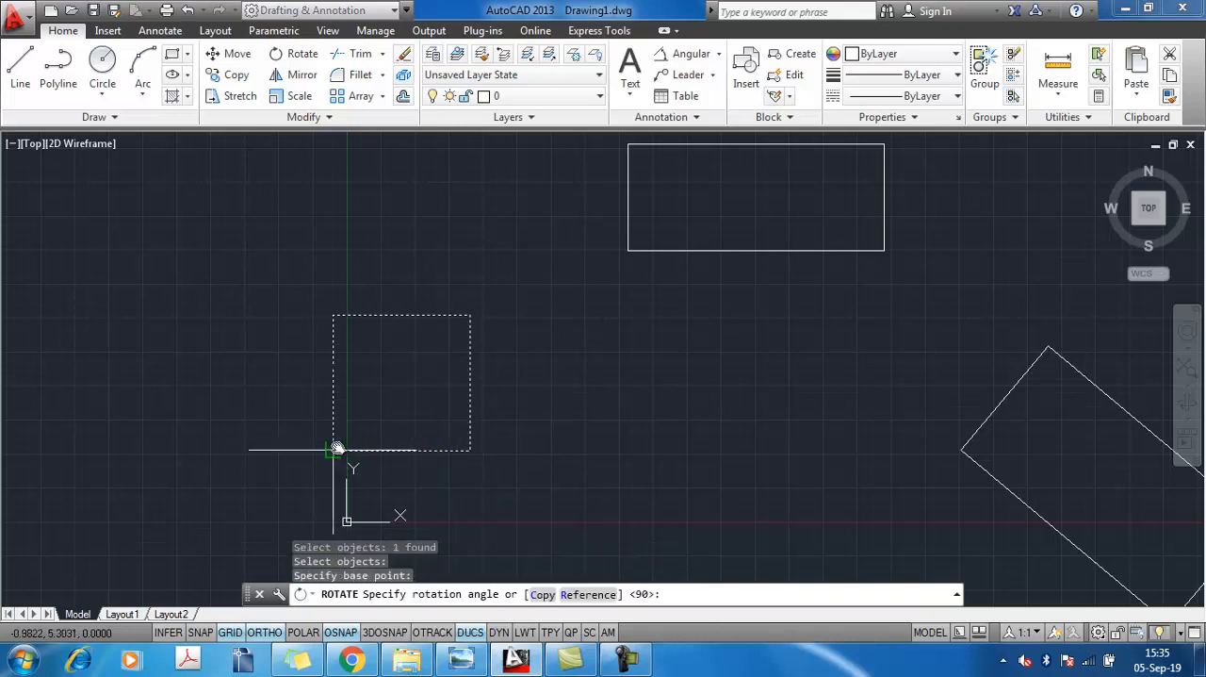
type("45")
key("Return")
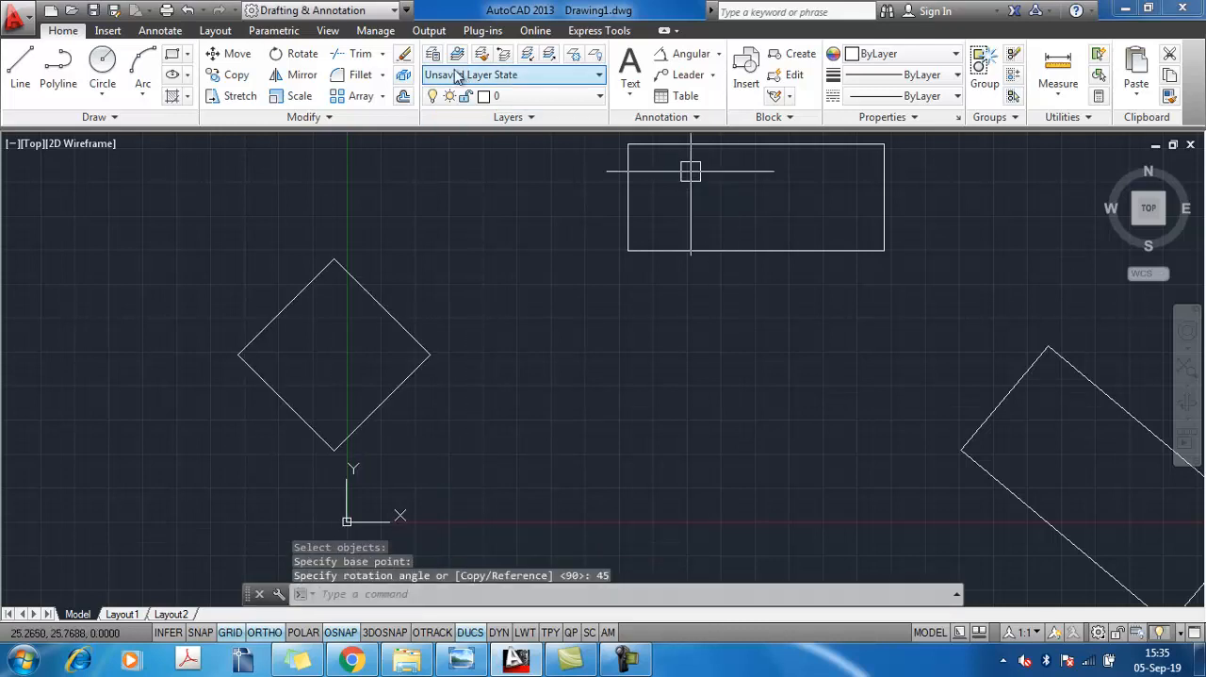
Draw a horizontal reference line to the right from the lowest corner of the rotated square
left_click(19, 66)
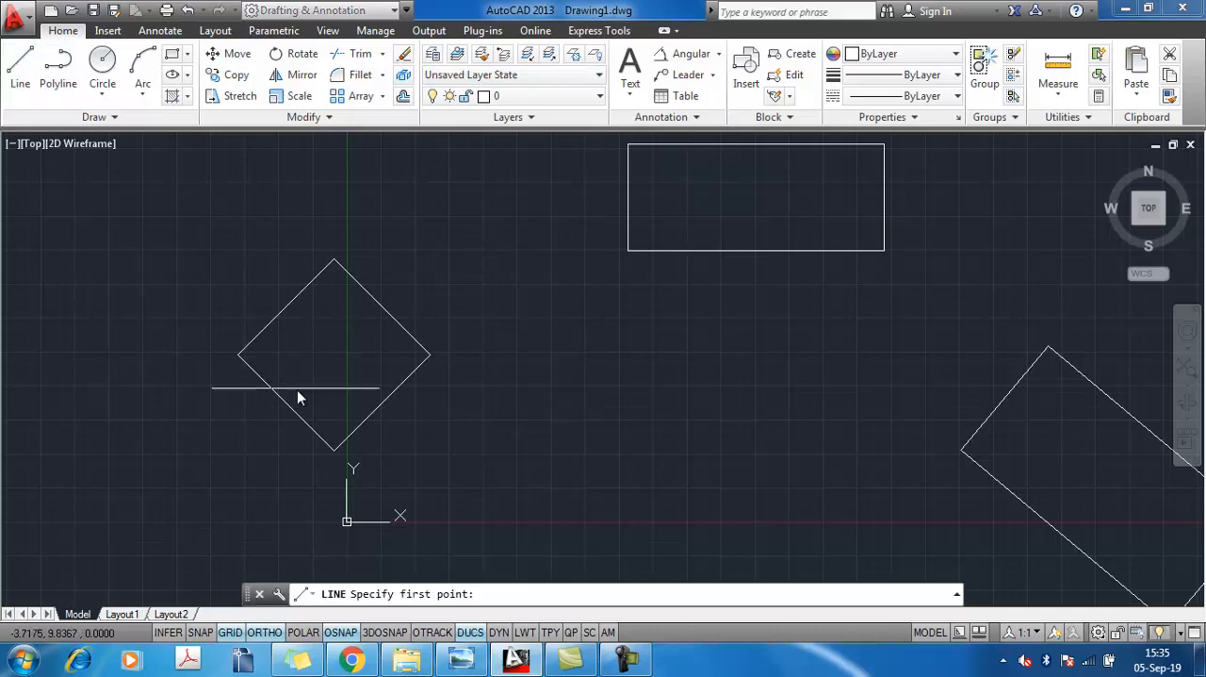
left_click(334, 450)
left_click(584, 481)
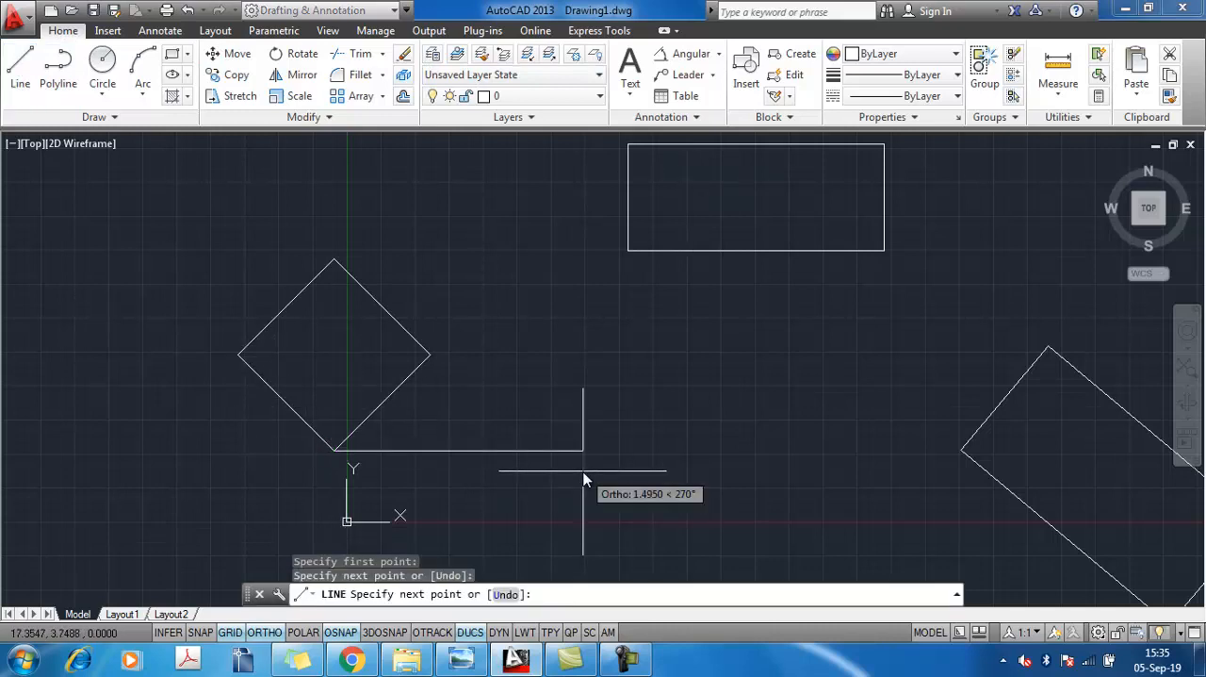
right_click(584, 480)
left_click(625, 274)
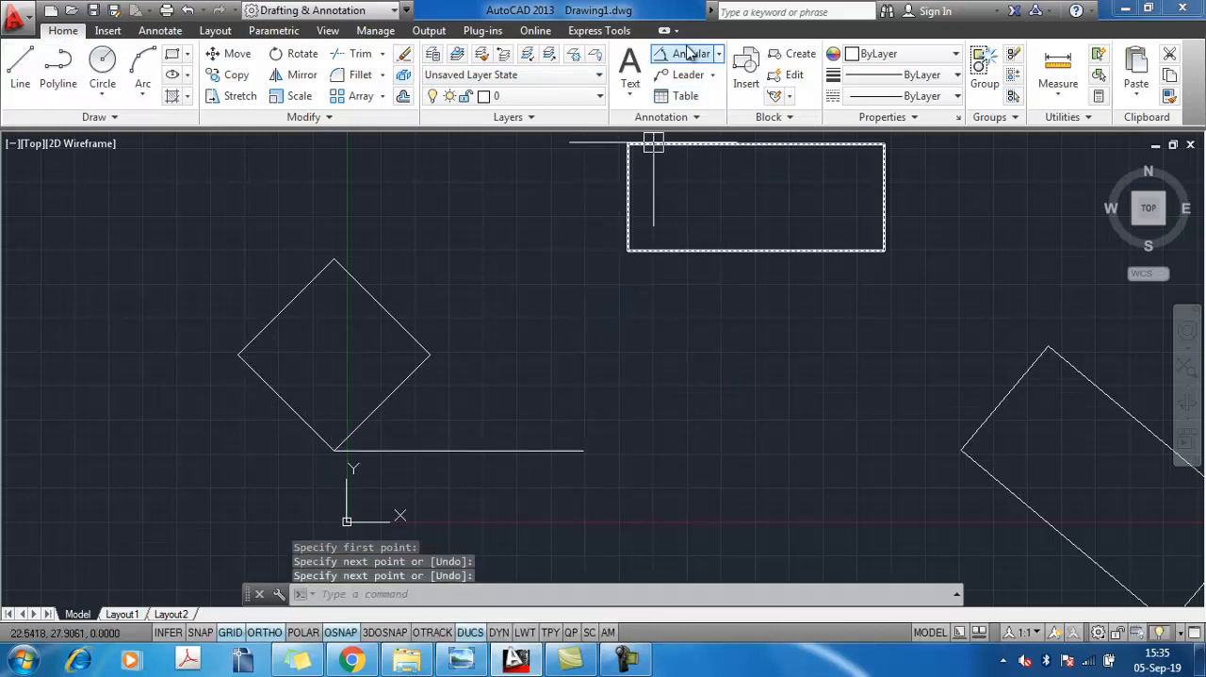
Add an angular dimension between the square's lower-right side and the horizontal reference line
left_click(689, 53)
left_click(369, 415)
left_click(396, 450)
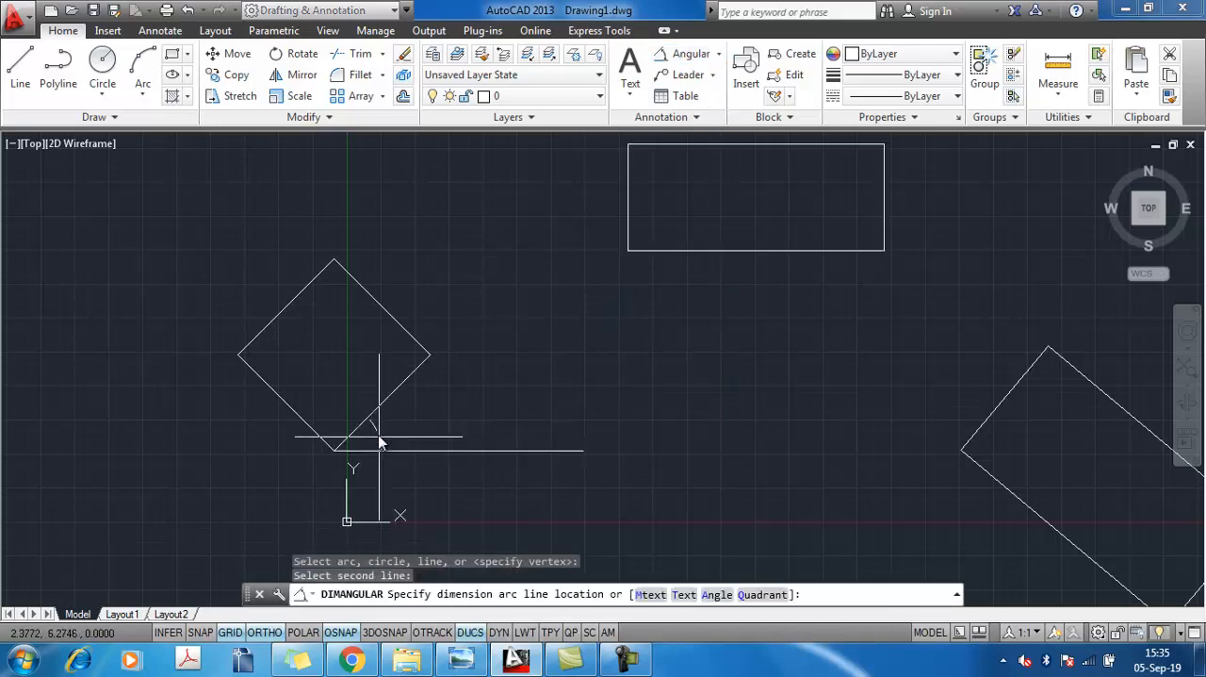
scroll(380, 441, "up", 5)
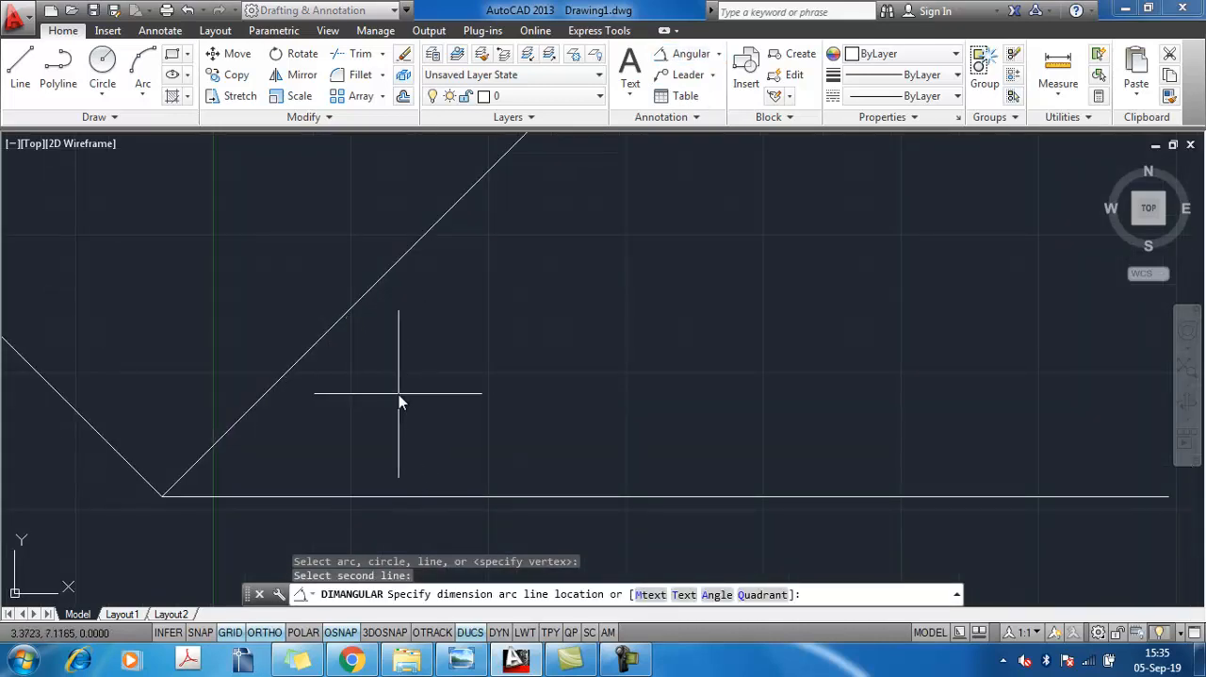
left_click(399, 394)
scroll(543, 437, "down", 2)
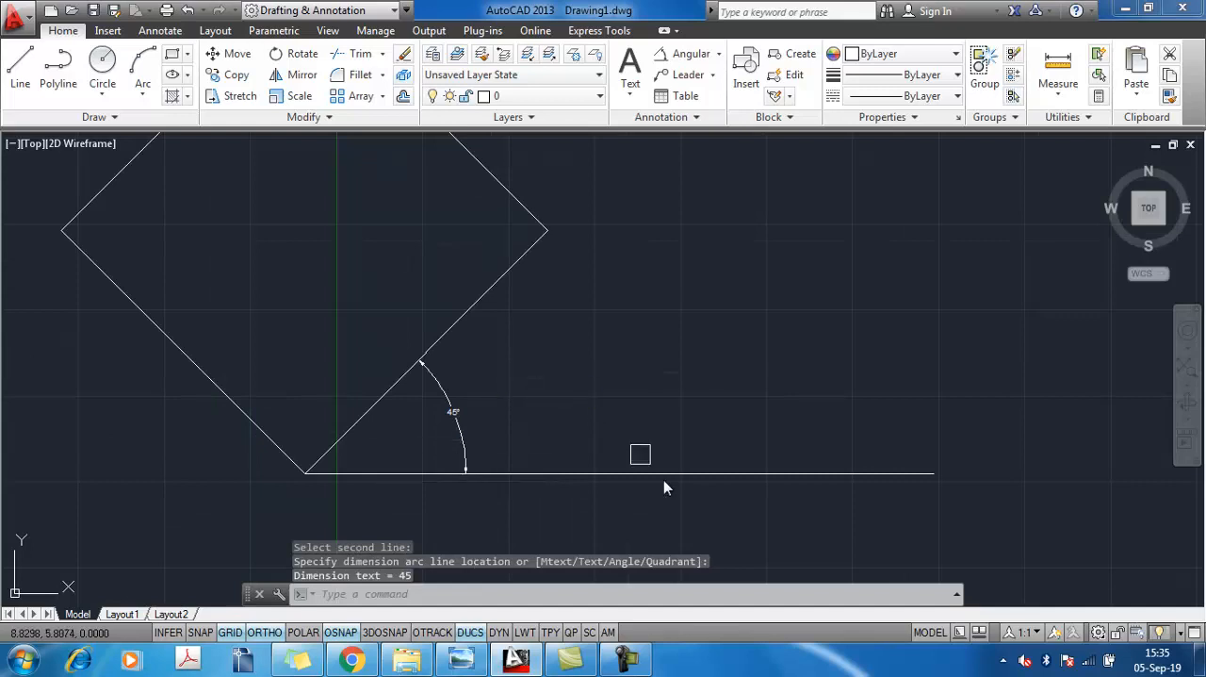
Erase the horizontal reference line and the angular dimension beside the rotated square
scroll(604, 409, "down", 3)
left_click(708, 491)
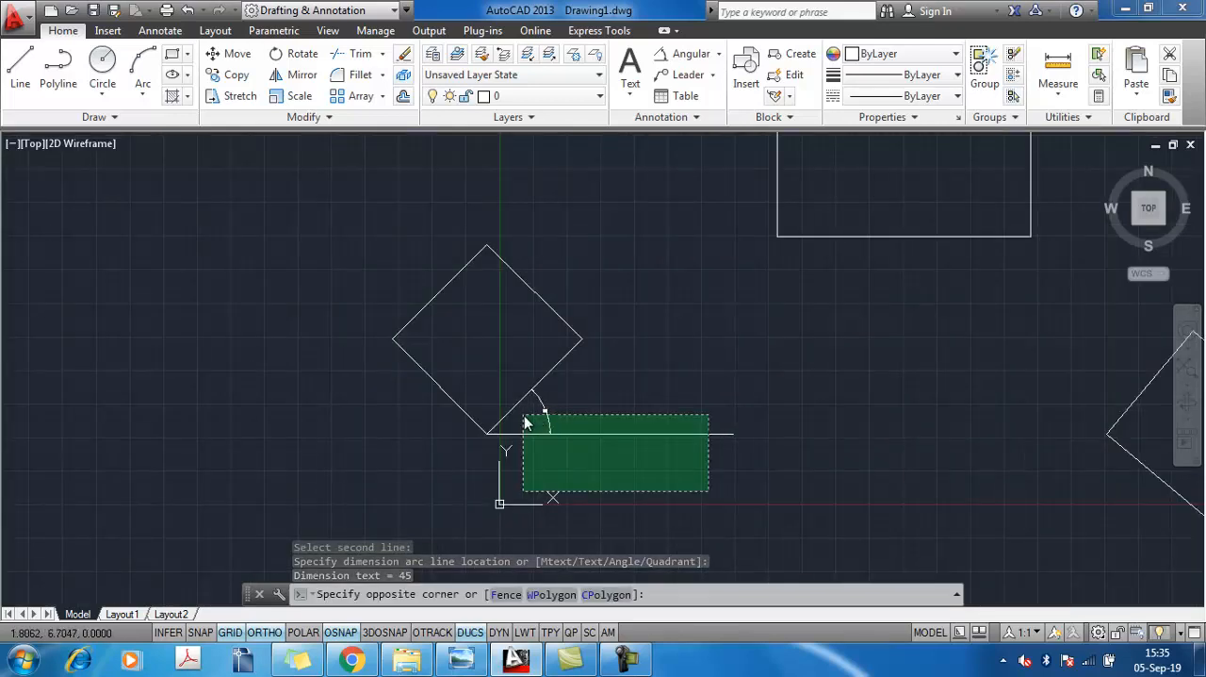
left_click(526, 422)
key("Delete")
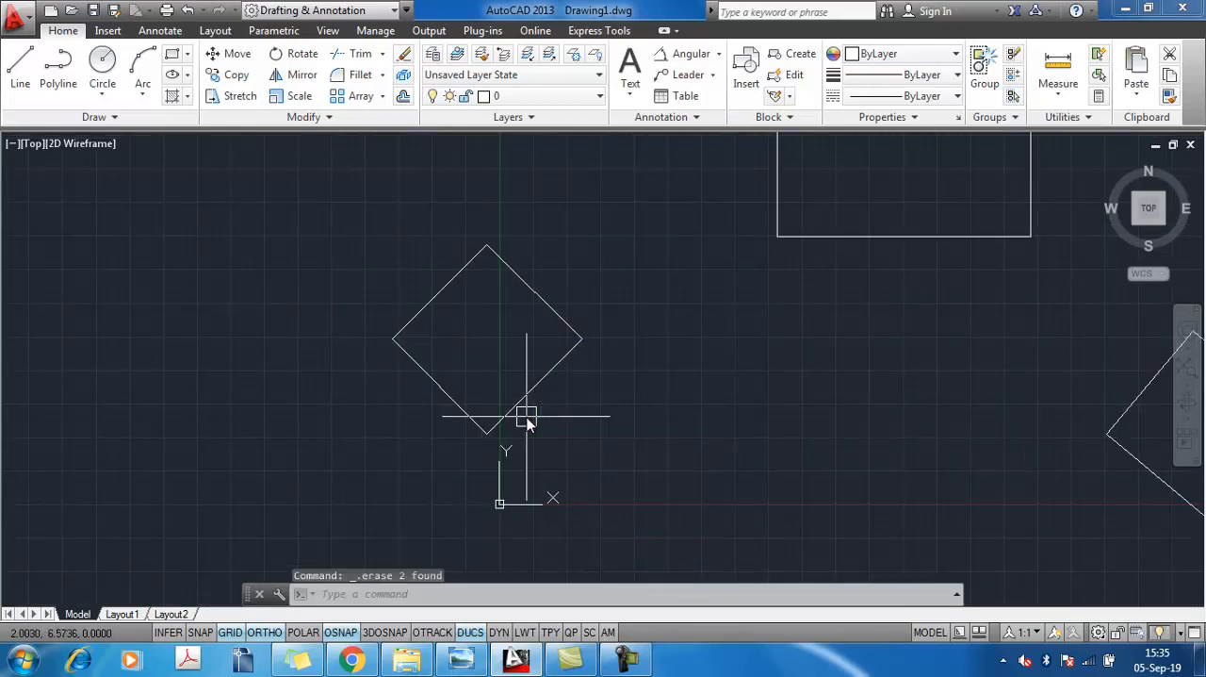
Move the 45-degree rotated square so that it overlaps the upper-left corner of the horizontal rectangle
key("Escape")
scroll(533, 343, "down", 3)
middle_click_drag(646, 335, 539, 395)
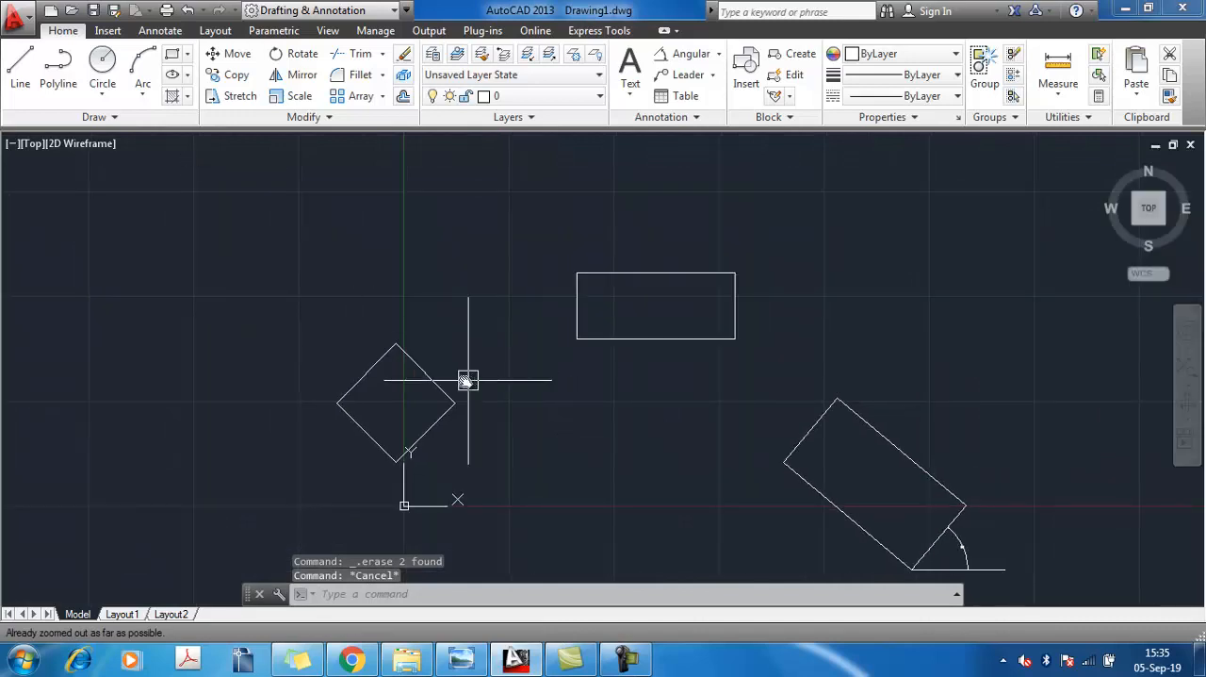
left_click(430, 379)
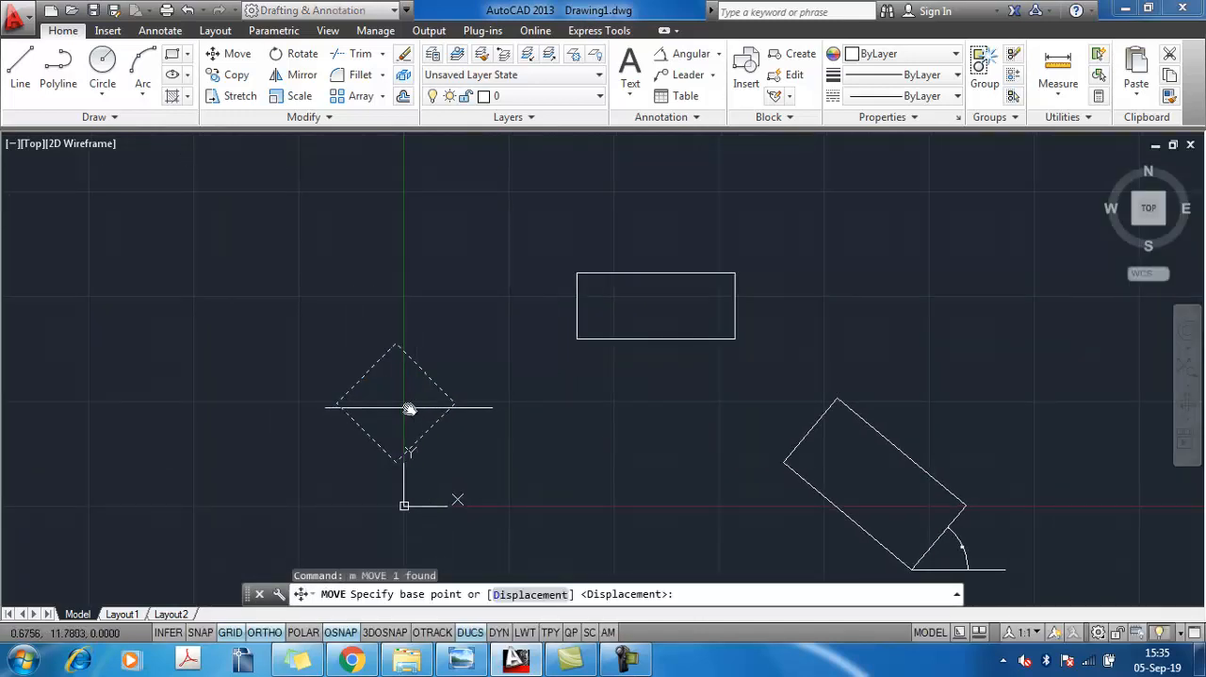
left_click(407, 407)
left_click(577, 273)
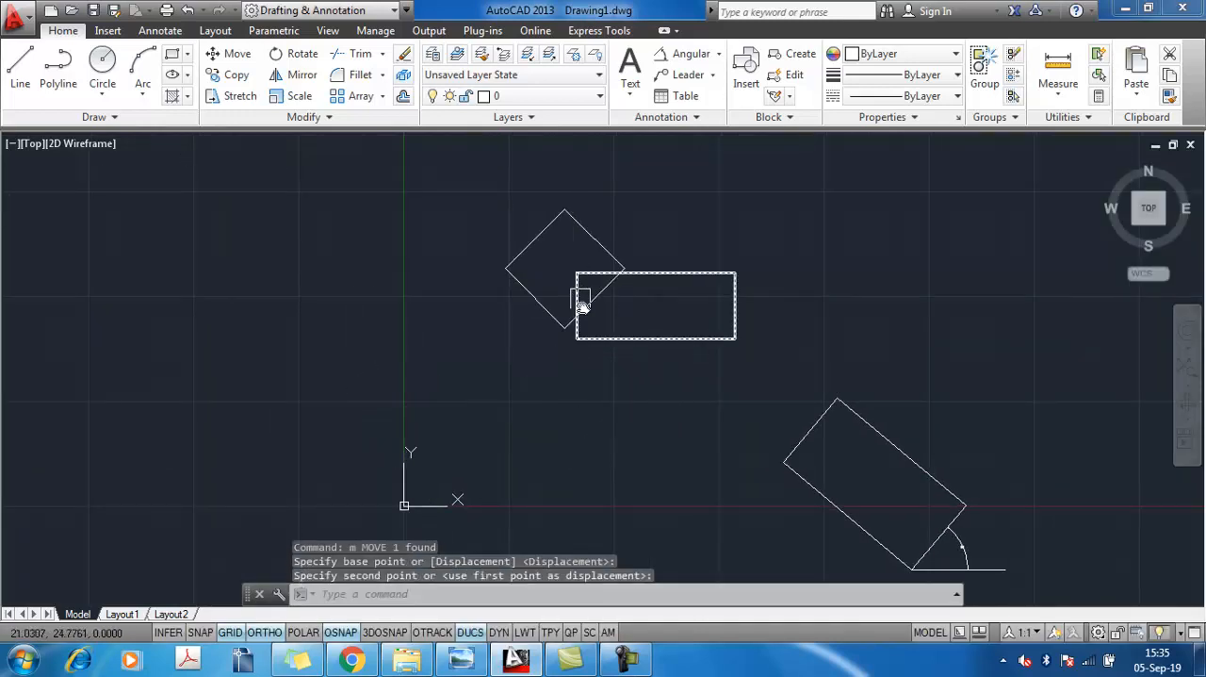
key("Escape")
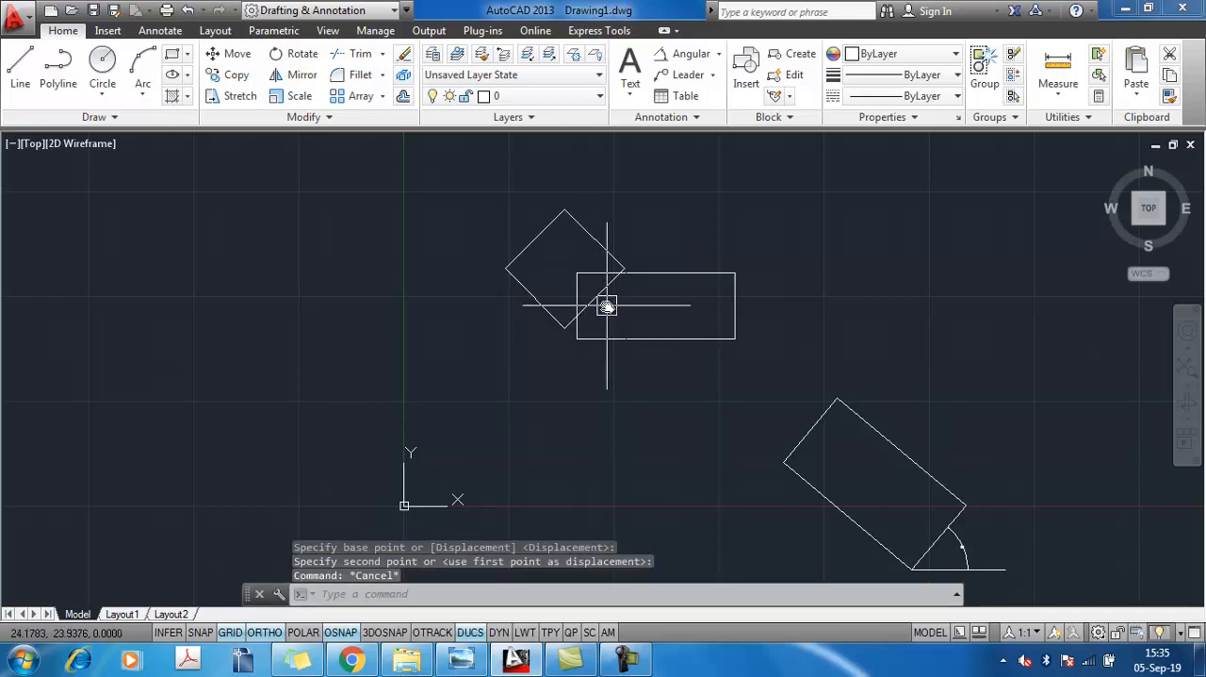
left_click(534, 235)
mouse_move(536, 239)
left_click(613, 304)
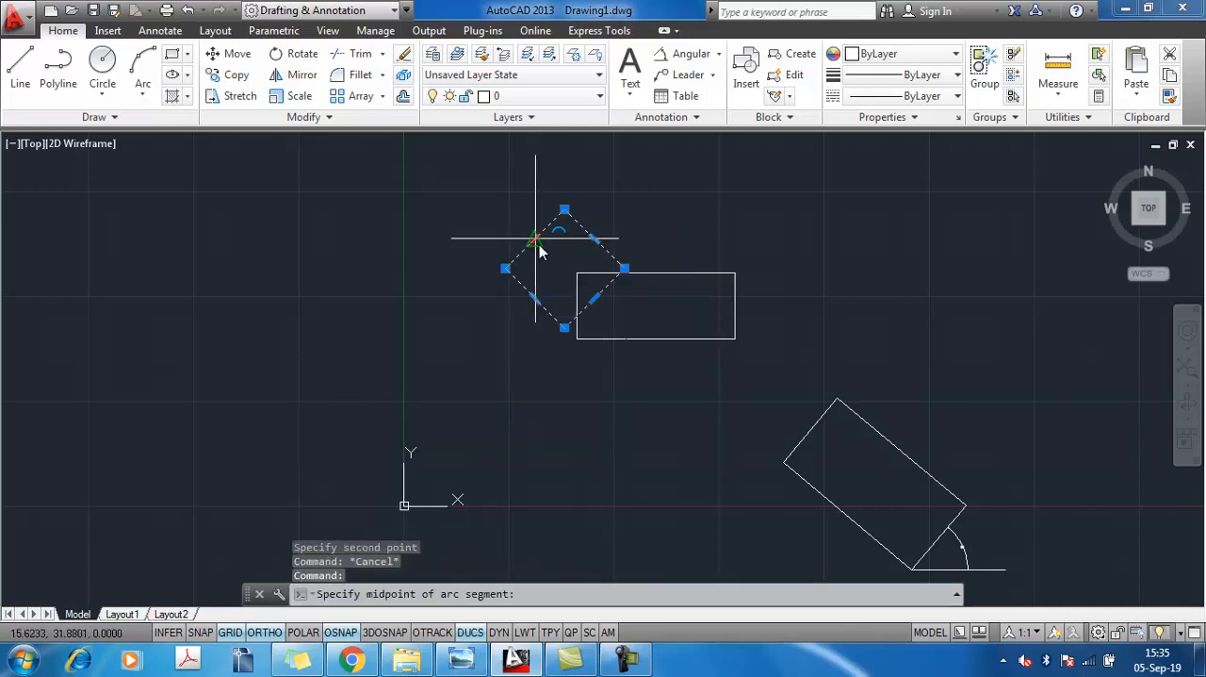
type("o")
key("Return")
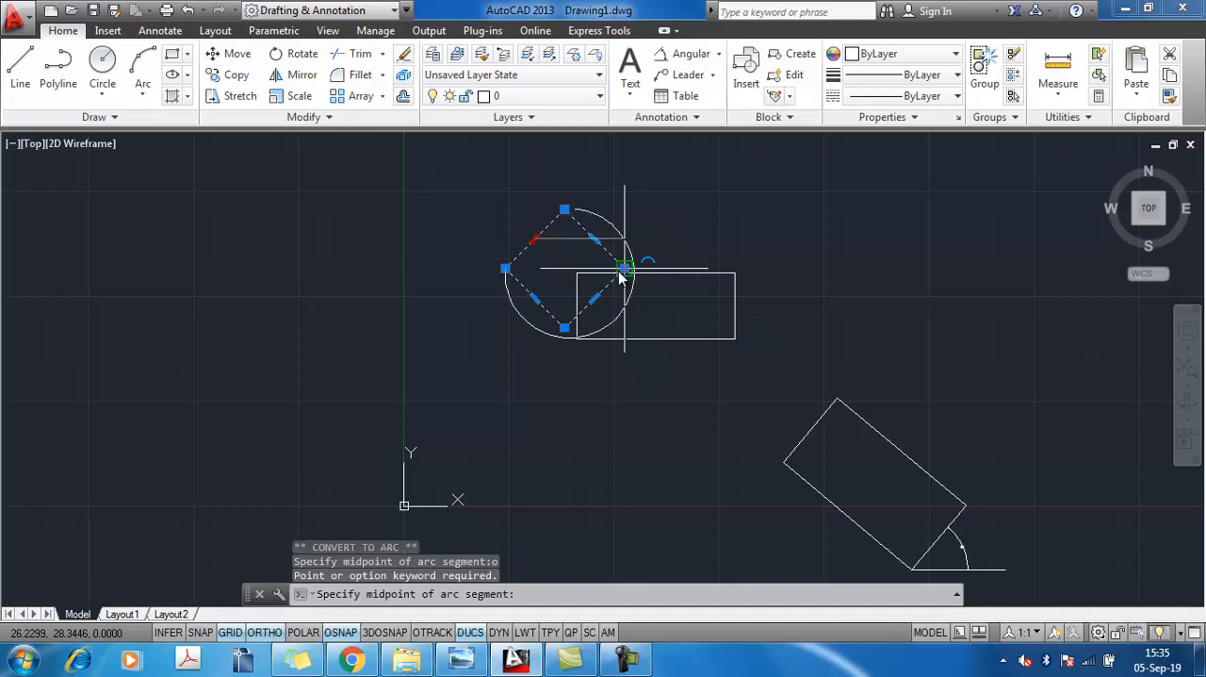
key("Escape")
Copy the rotated square horizontally from its left corner to its right corner, so the two squares touch at that point
type("Co")
key("Return")
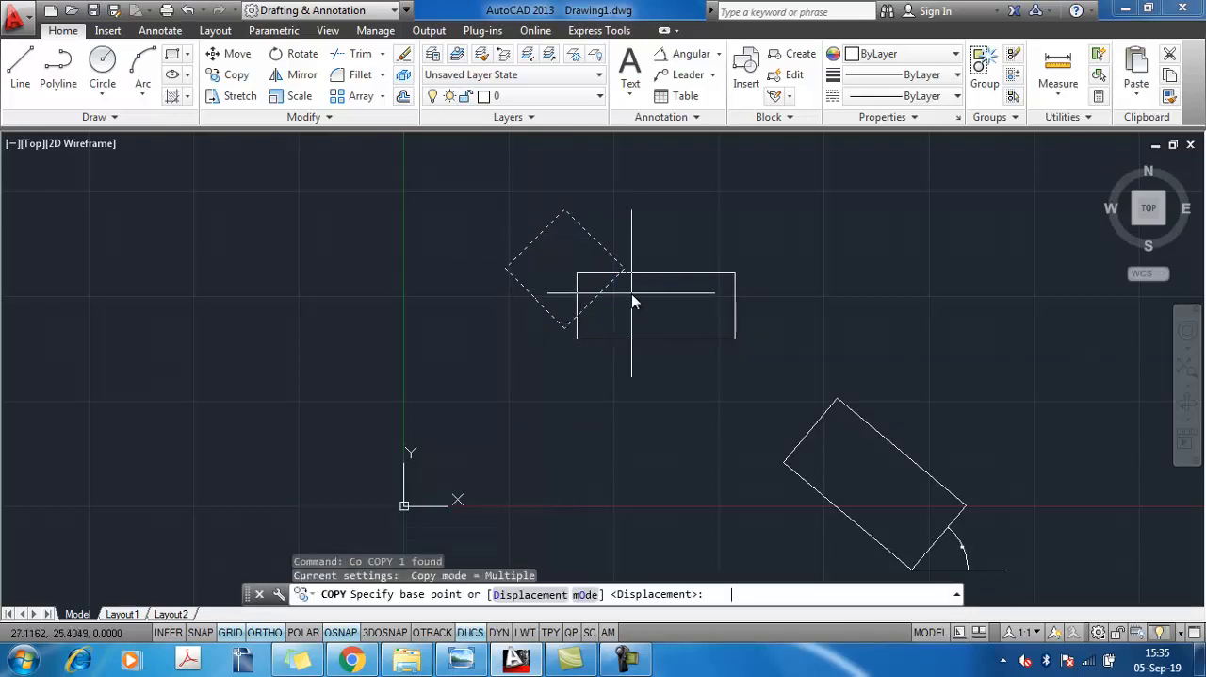
left_click(507, 269)
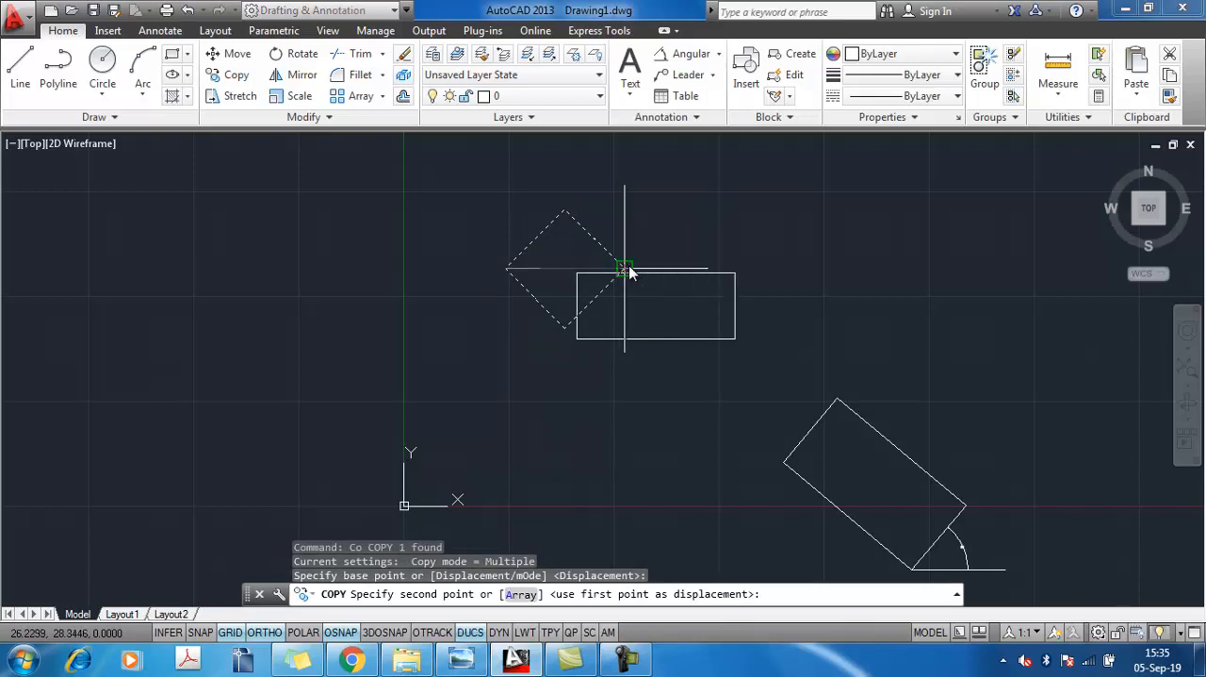
scroll(622, 273, "up", 5)
left_click(579, 286)
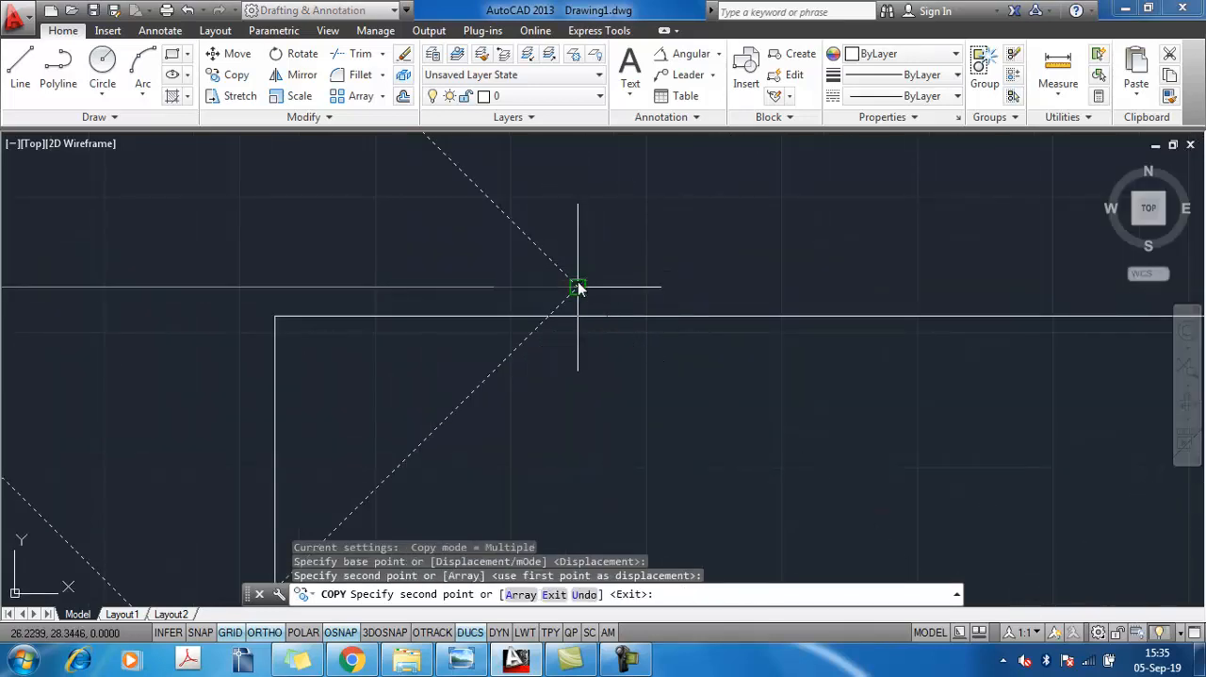
key("Escape")
Trim the sides of both squares lying inside the horizontal rectangle and the rectangle's top edge inside the right square
scroll(592, 345, "down", 4)
middle_click_drag(697, 393, 726, 334)
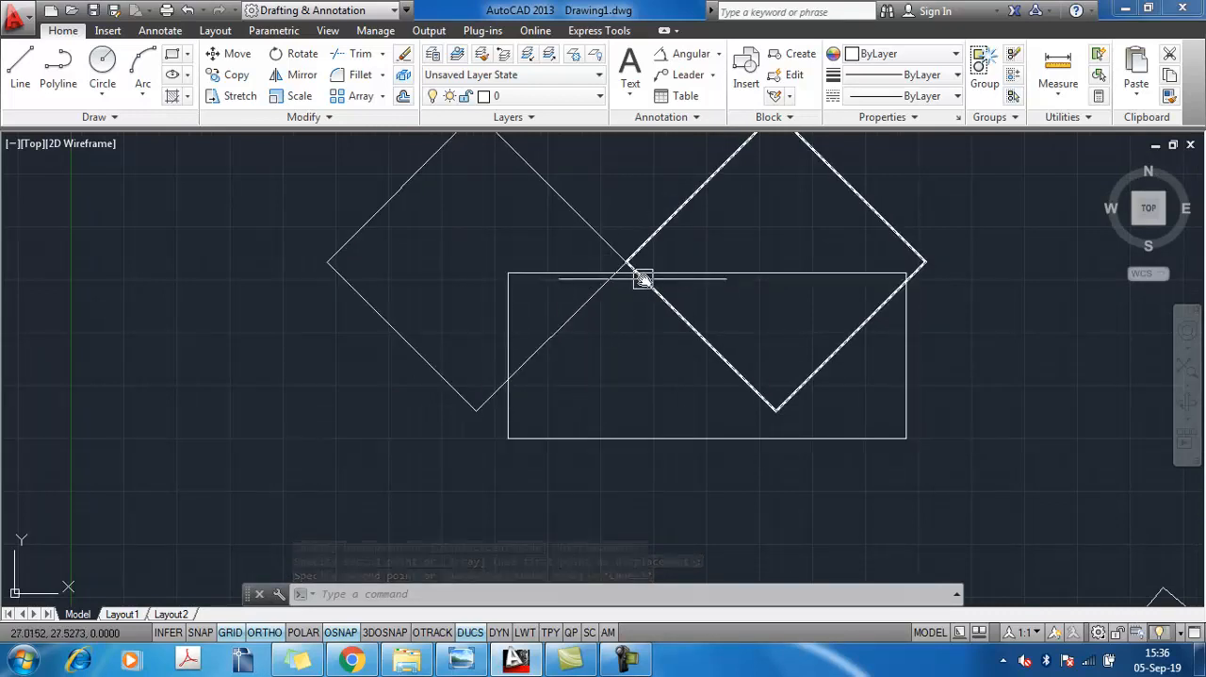
type("tr")
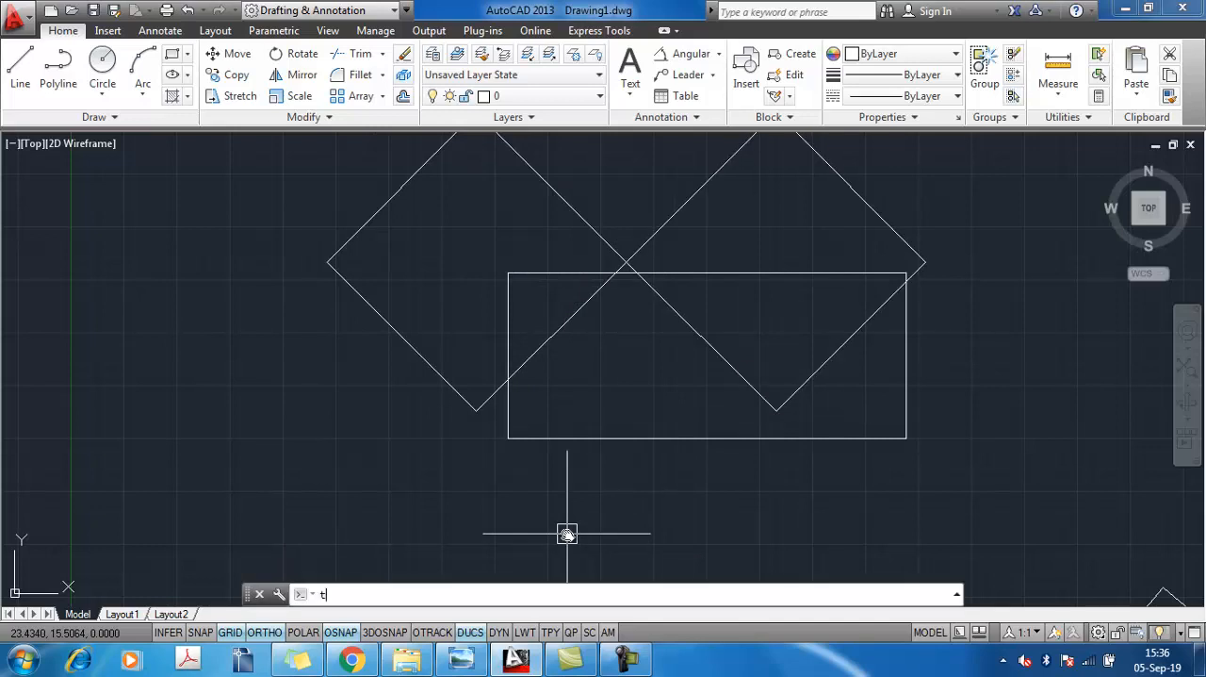
key("Return")
key("Return")
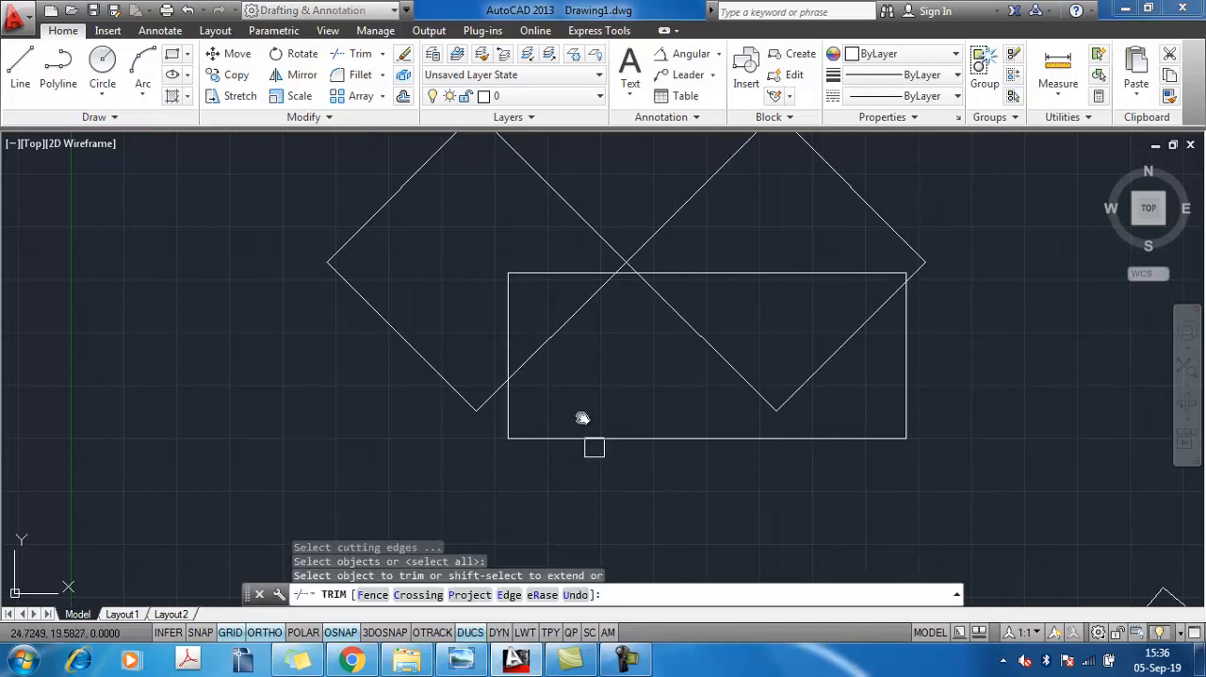
left_click(547, 343)
left_click(651, 299)
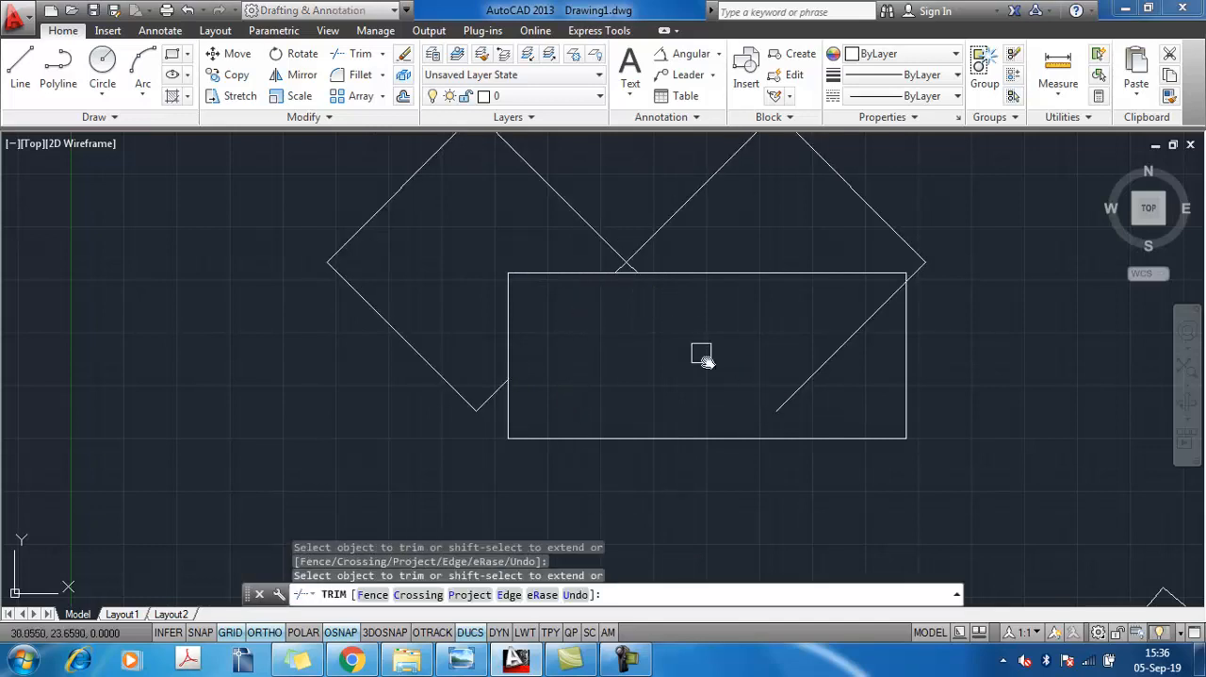
left_click(788, 397)
left_click(741, 275)
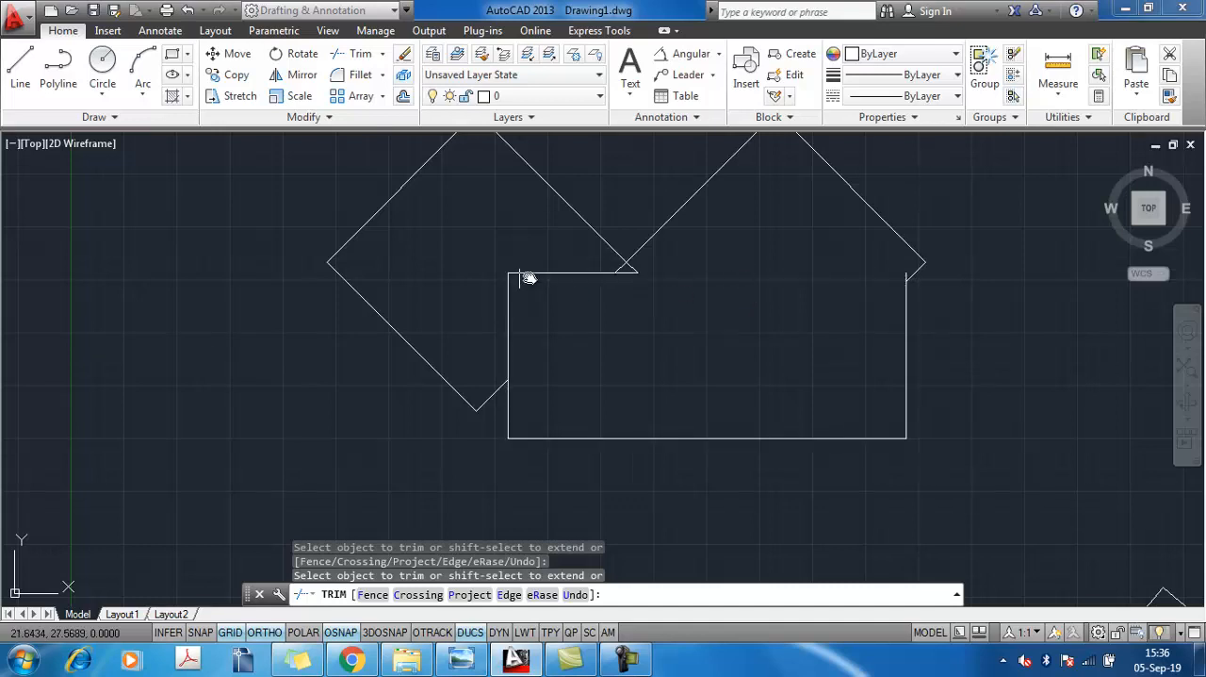
Trim the rectangle edges inside the left square, the small crossing stubs between the squares, and the short stub at the right edge
scroll(594, 277, "up", 5)
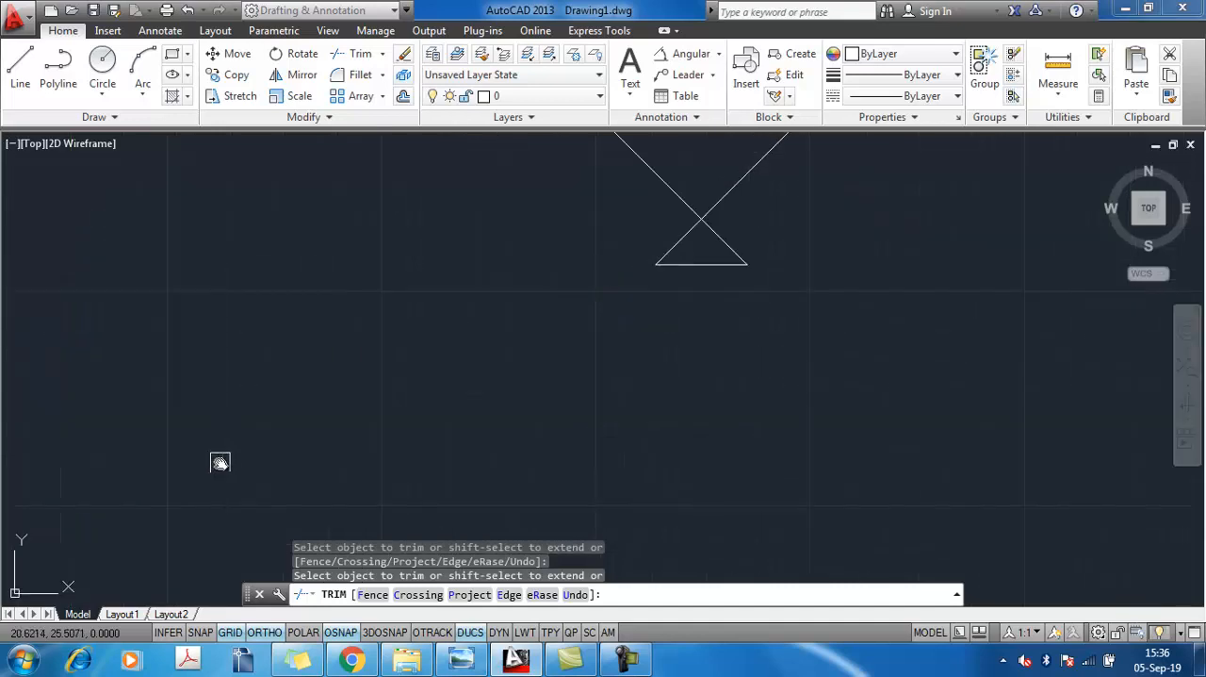
scroll(390, 433, "down", 8)
scroll(407, 409, "up", 8)
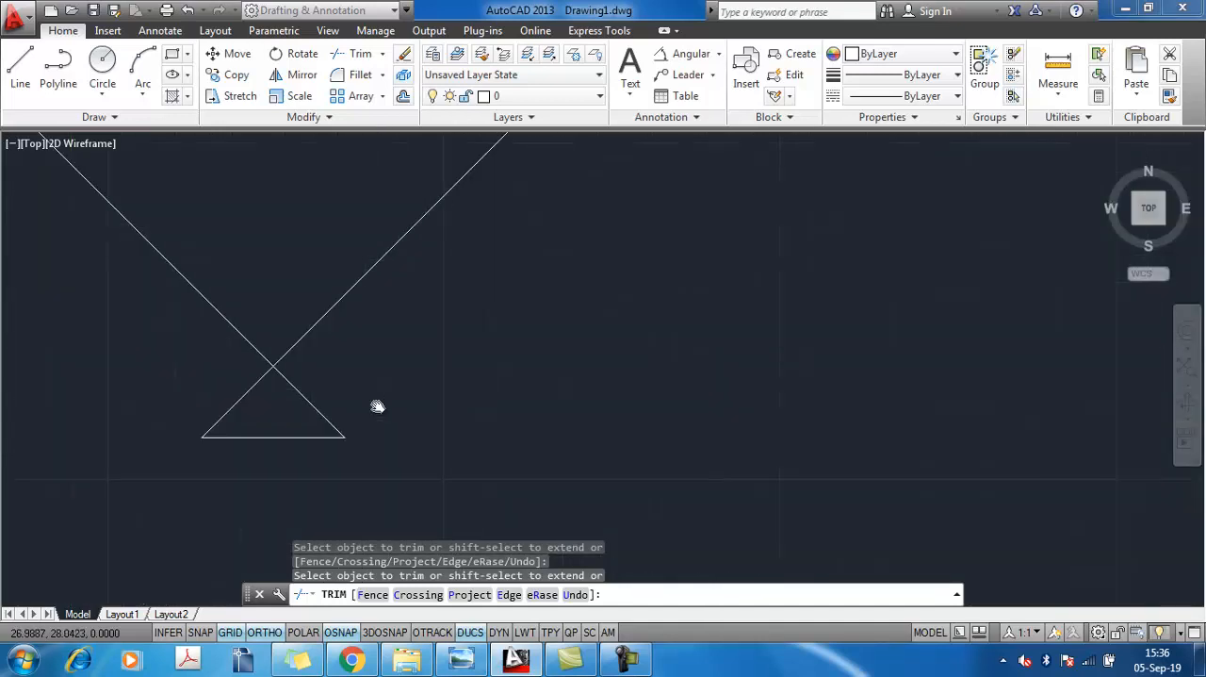
scroll(273, 418, "down", 6)
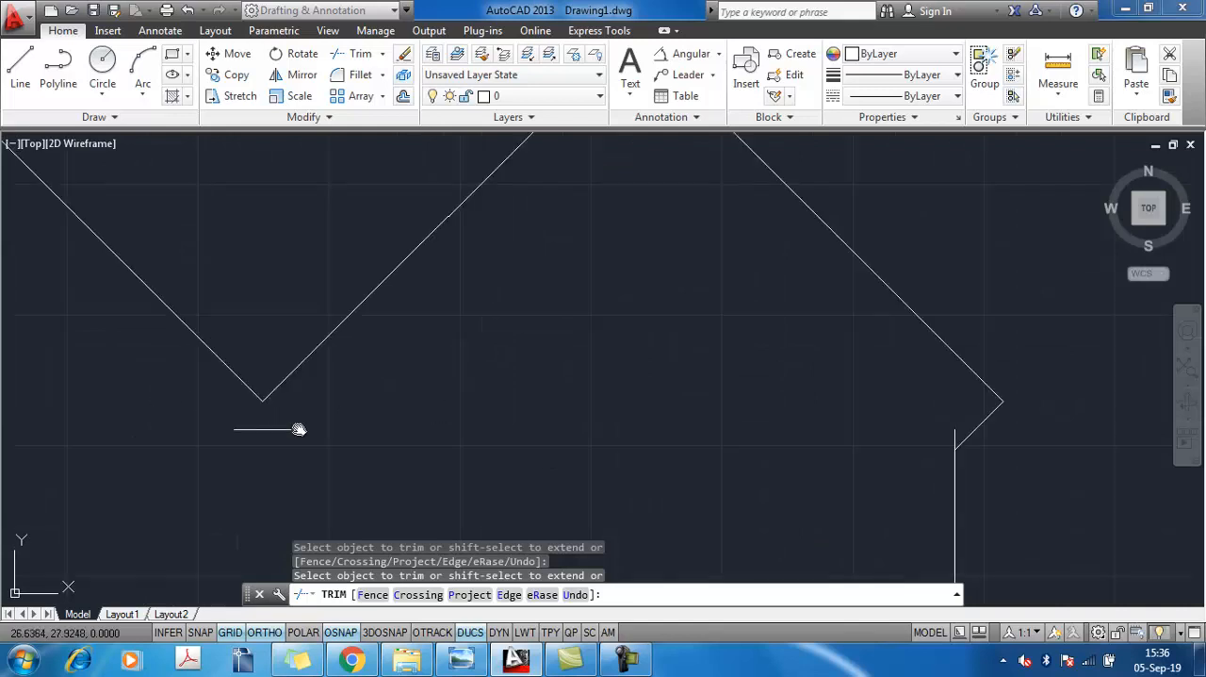
scroll(730, 424, "up", 6)
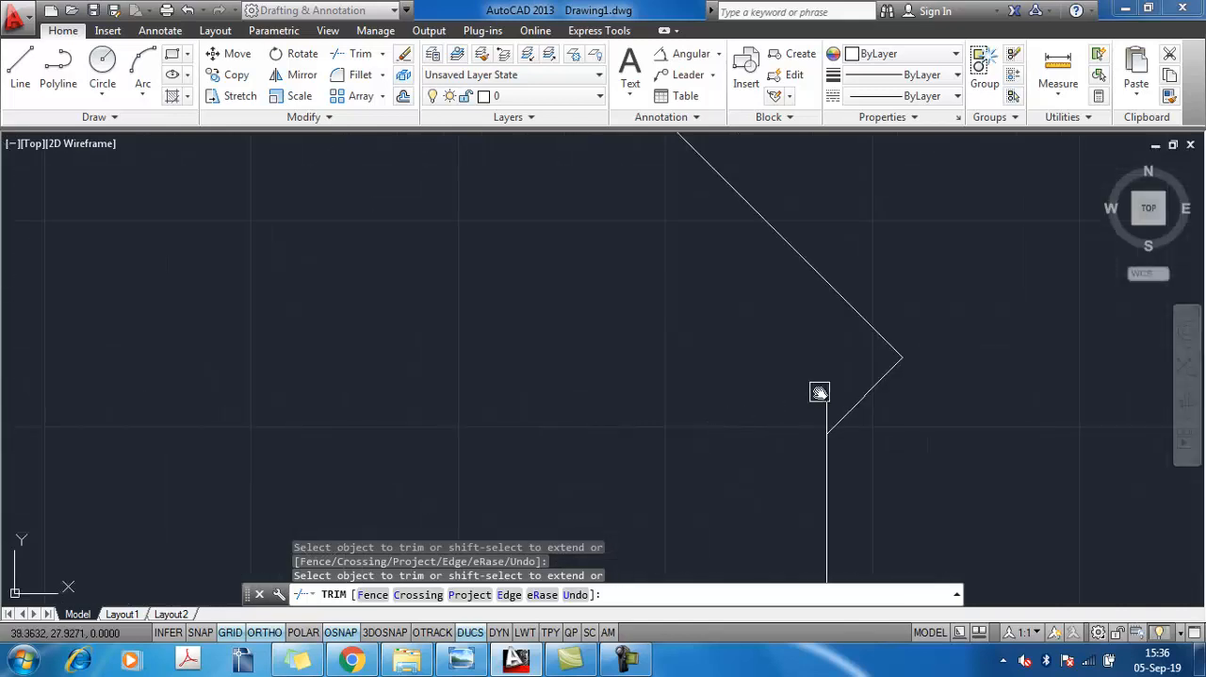
scroll(528, 433, "down", 6)
middle_click_drag(528, 433, 627, 386)
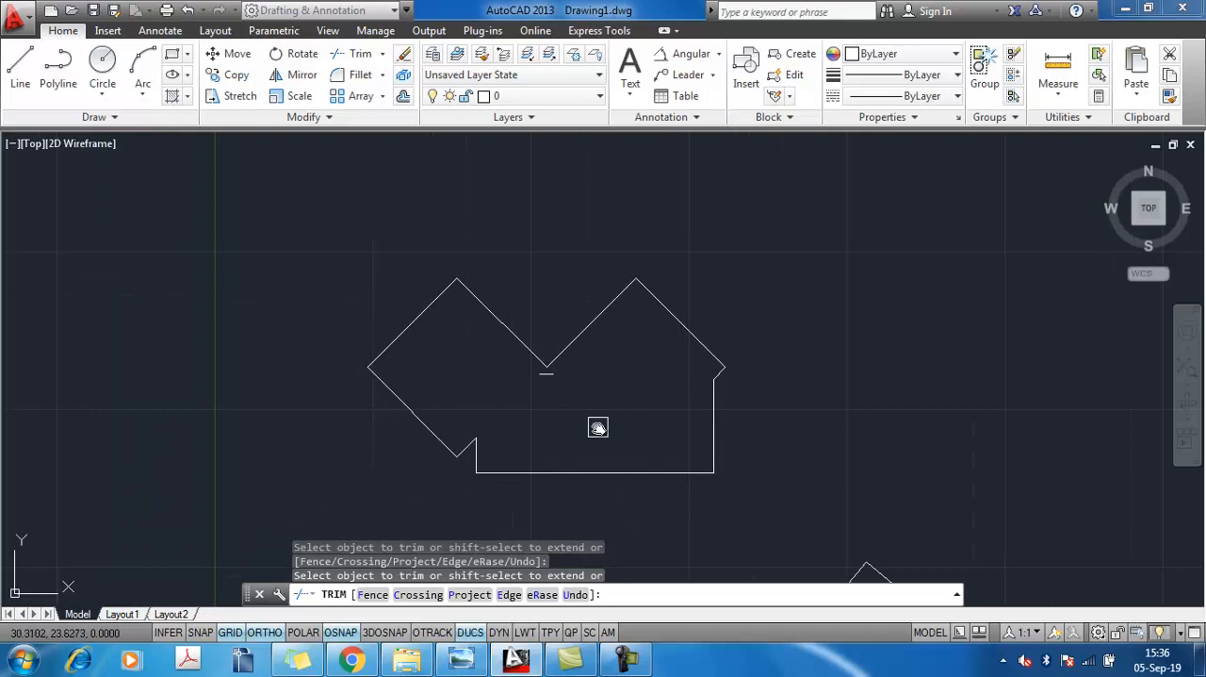
key("Escape")
left_click(541, 361)
left_click(584, 424)
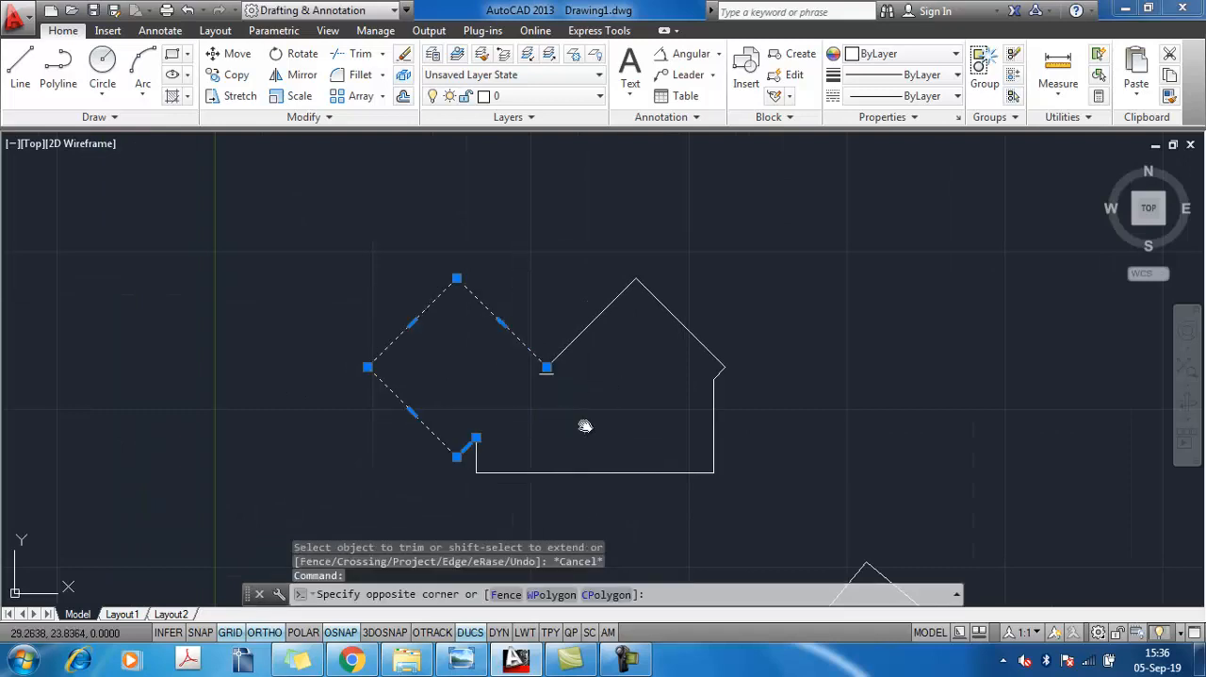
key("Escape")
key("Escape")
key("Escape")
left_click(501, 321)
key("Escape")
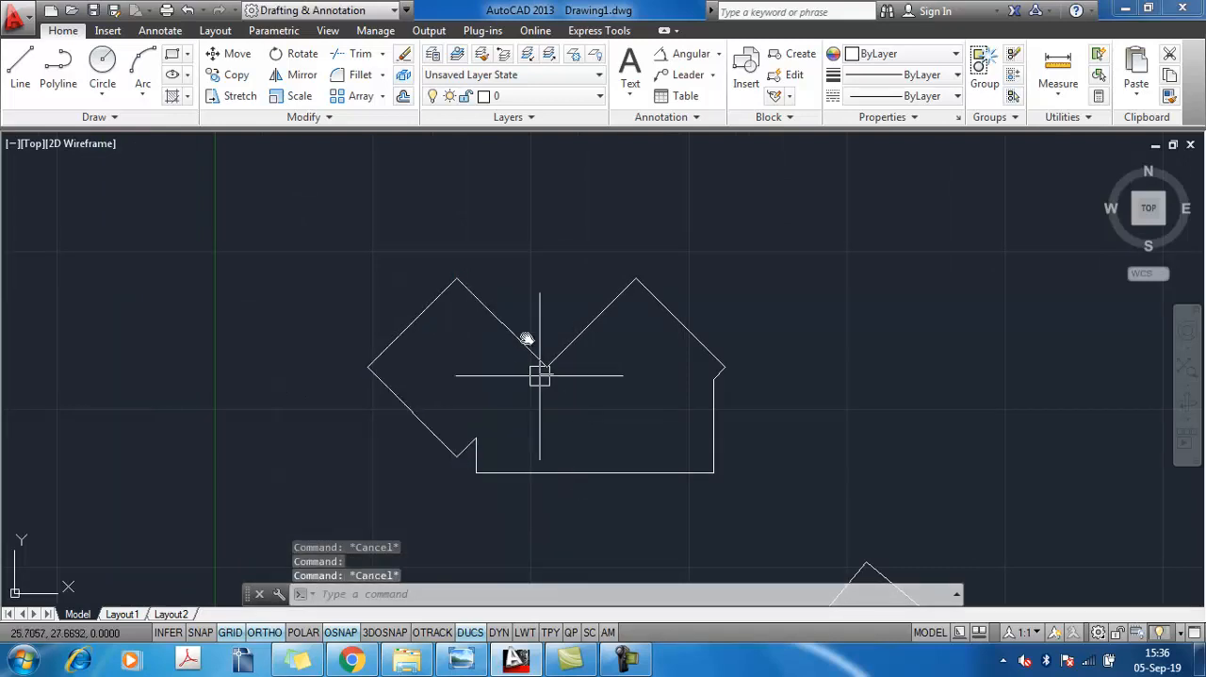
Erase the leftover short horizontal segment just below the V between the two peaks
left_click(586, 425)
left_click(623, 457)
left_click(512, 288)
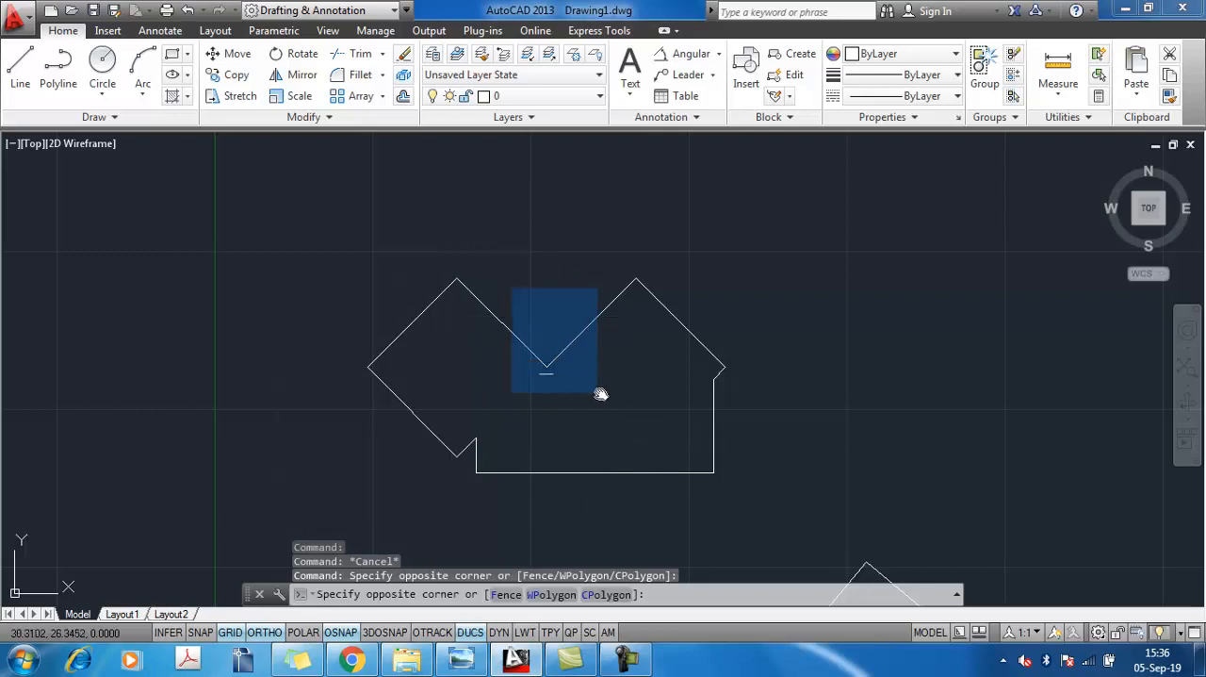
left_click(609, 402)
key("Delete")
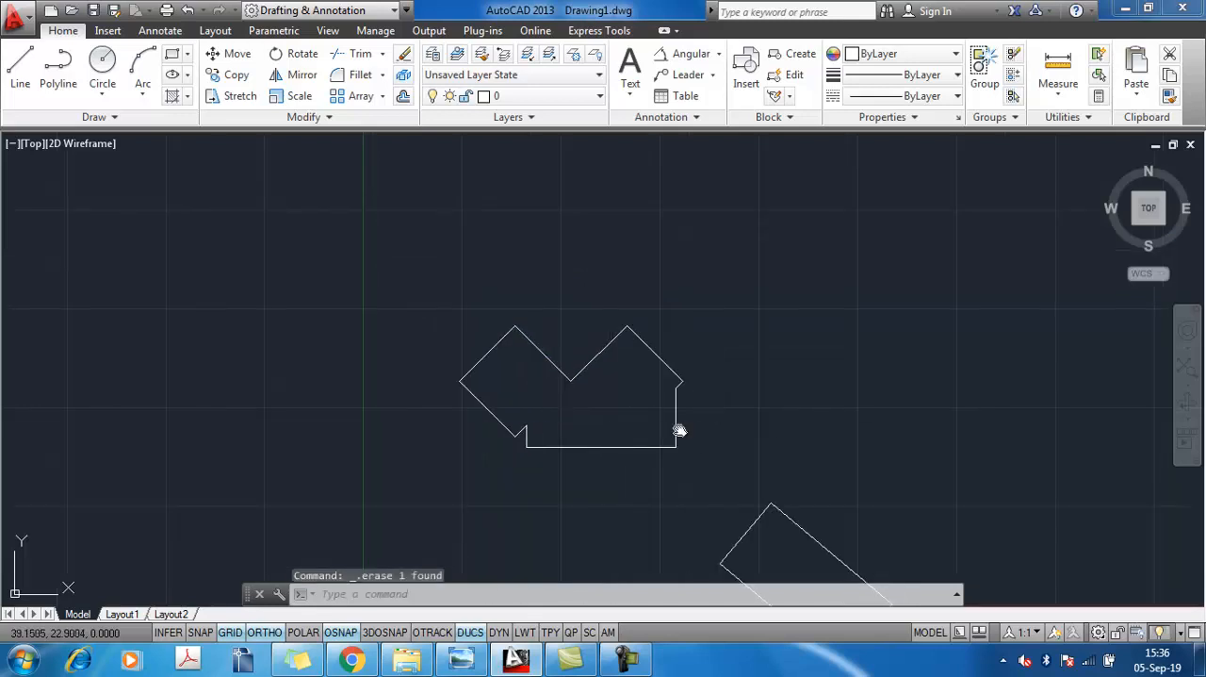
scroll(679, 425, "down", 2)
type("tr")
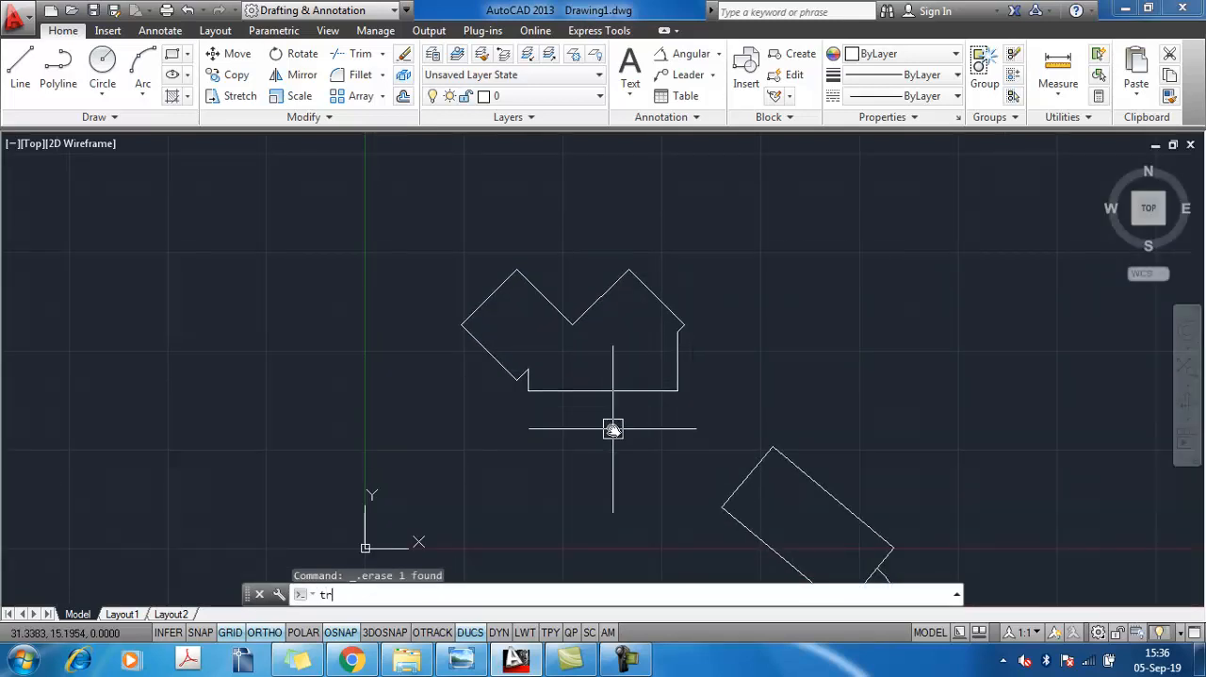
type("im")
key("Return")
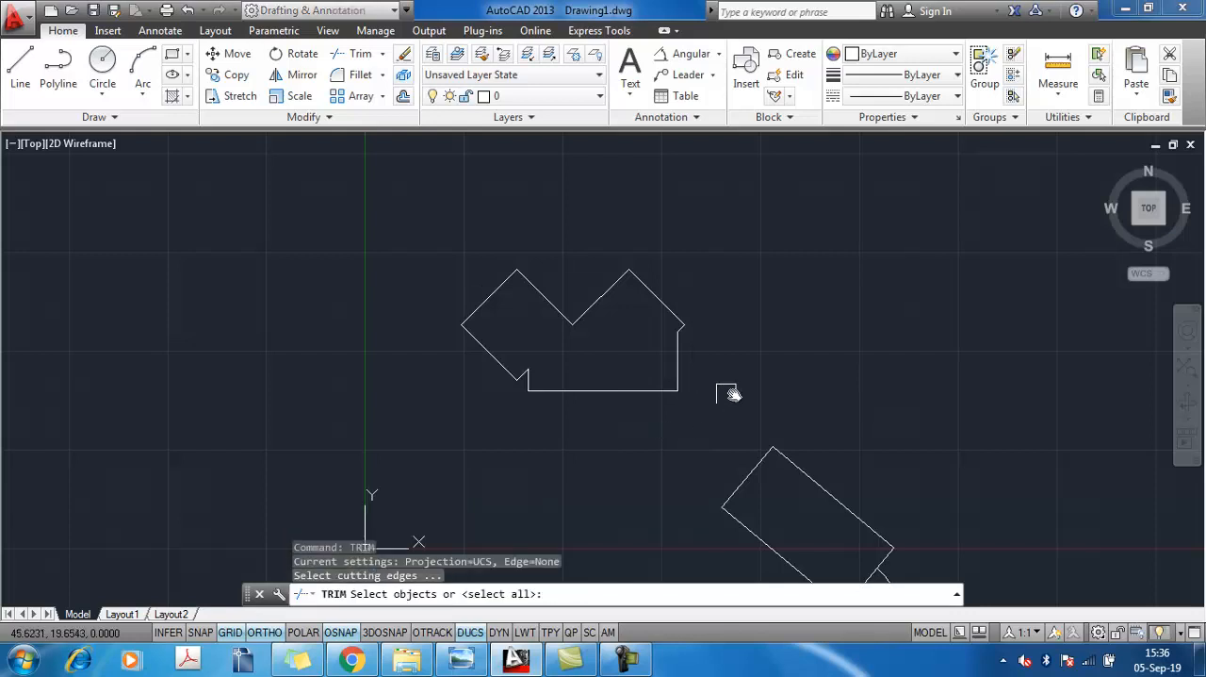
scroll(811, 471, "down", 1)
key("Escape")
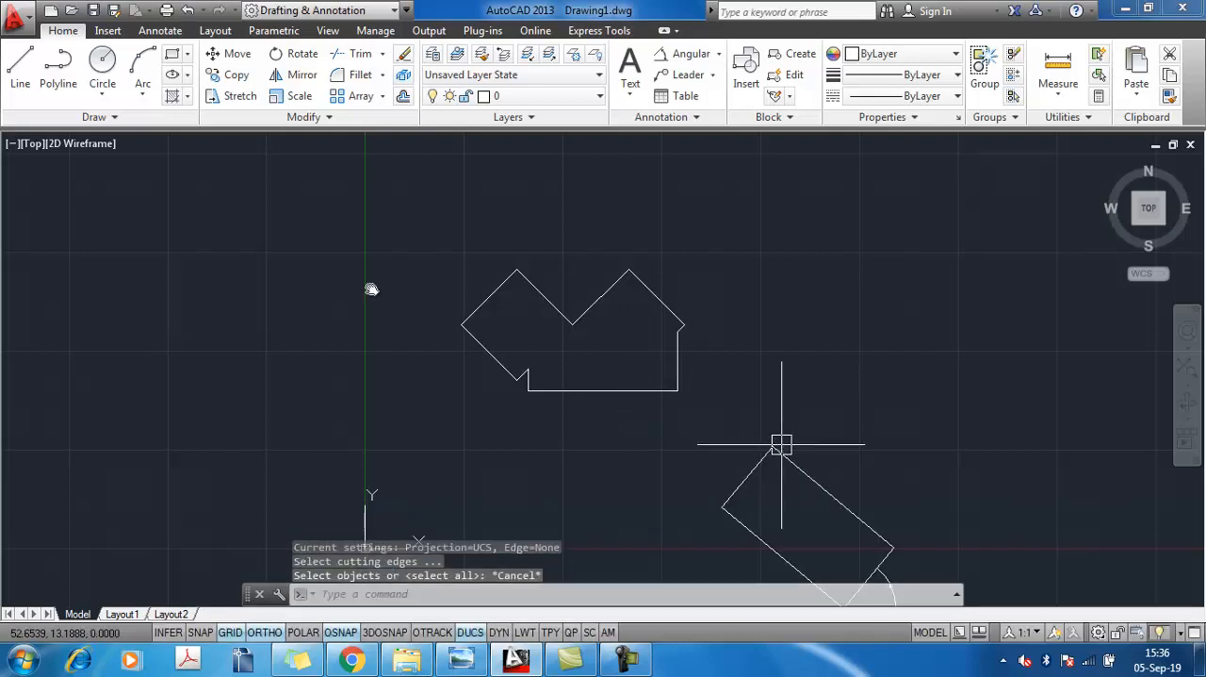
key("Escape")
Draw a vertical line down from the left peak, continuing with a horizontal line to beyond the outline's right edge
left_click(20, 66)
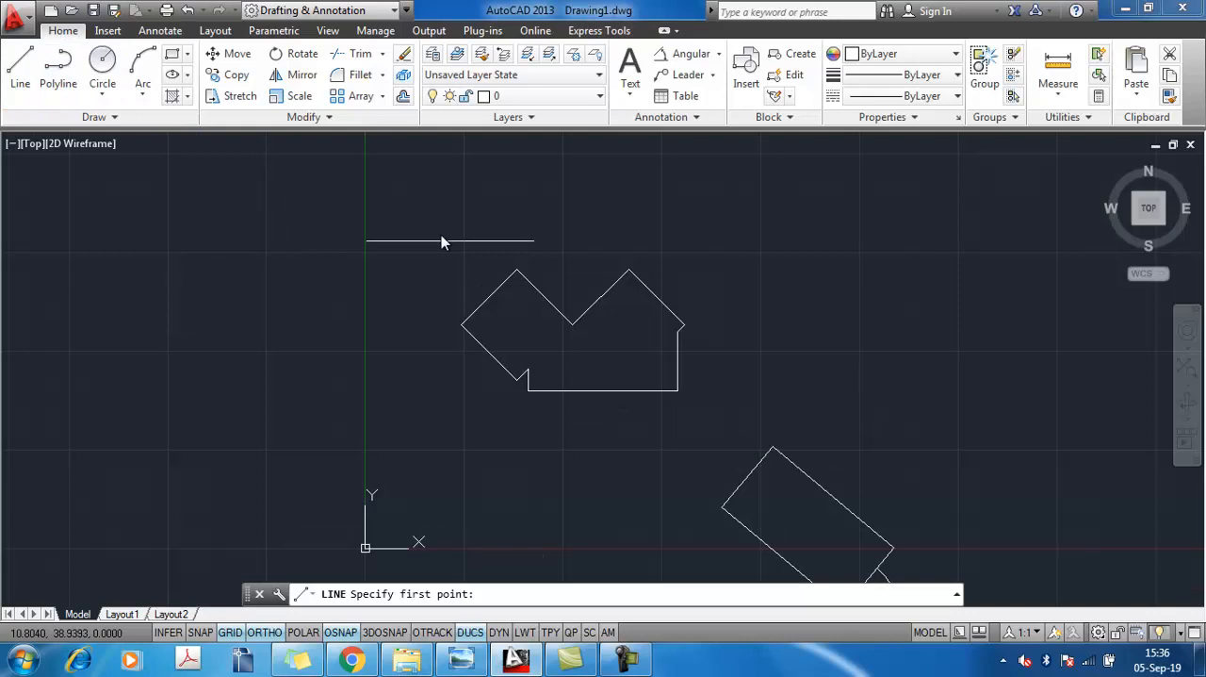
left_click(517, 270)
left_click(520, 332)
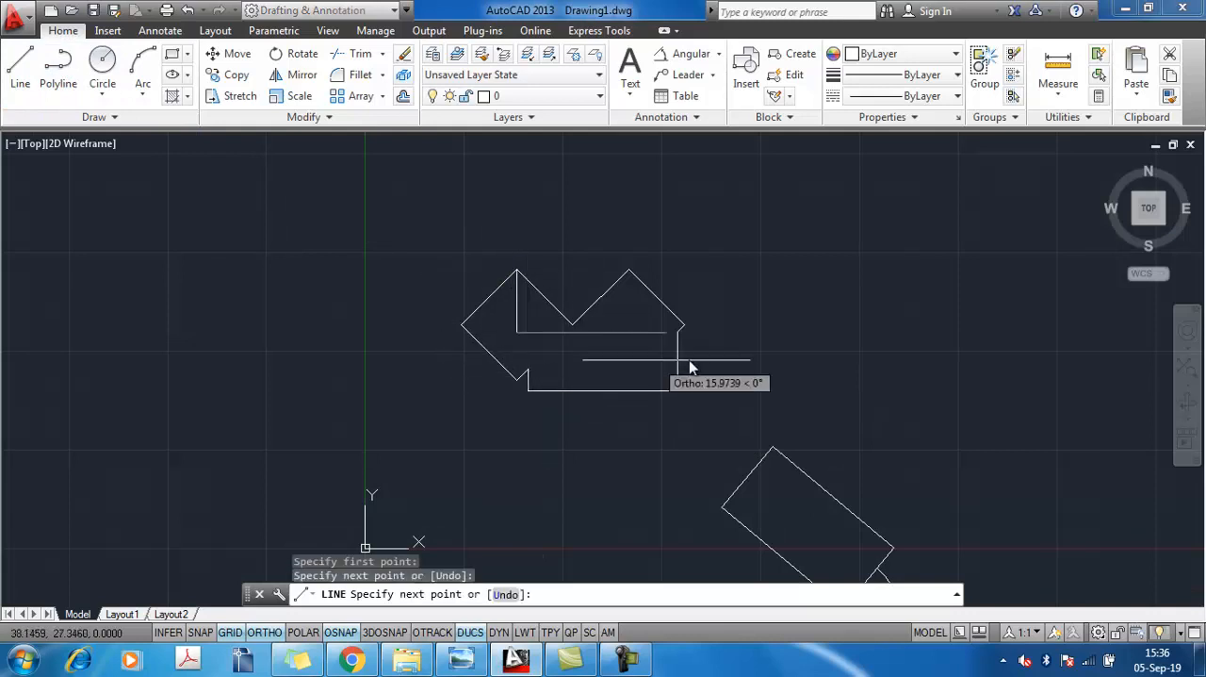
left_click(739, 339)
right_click(739, 356)
left_click(781, 367)
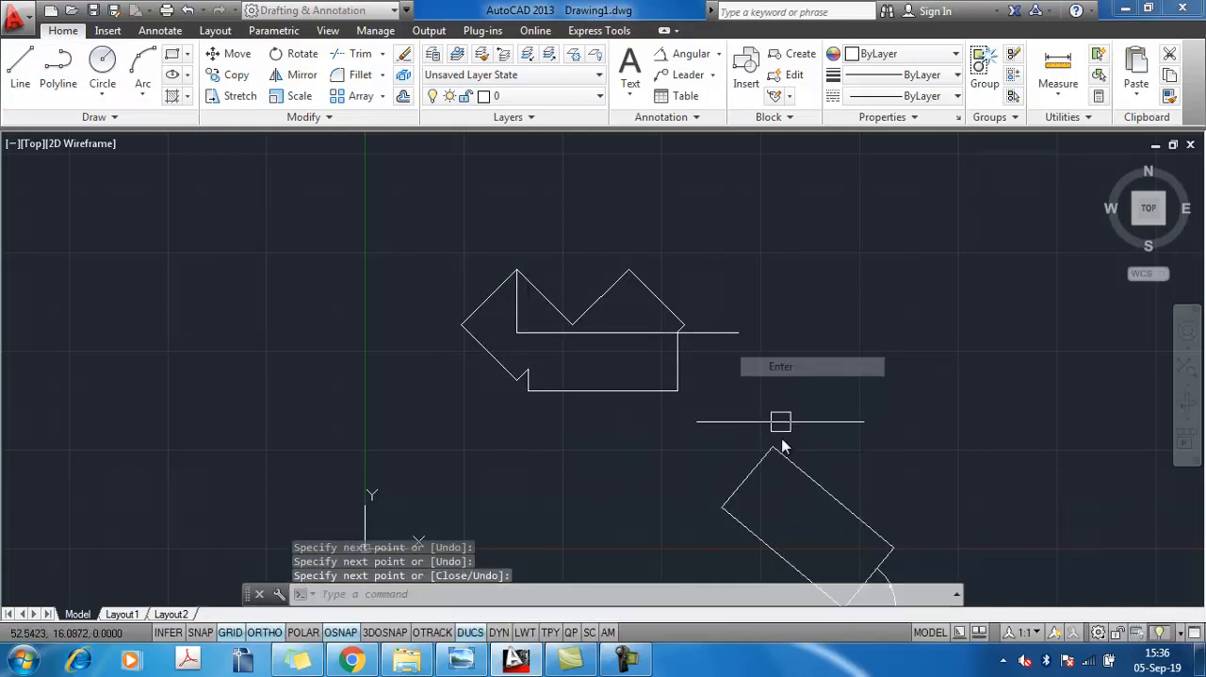
Using the whole outline as cutting edges, trim the horizontal line's overhang and the V and right-peak edges above that line
type("trim")
key("Return")
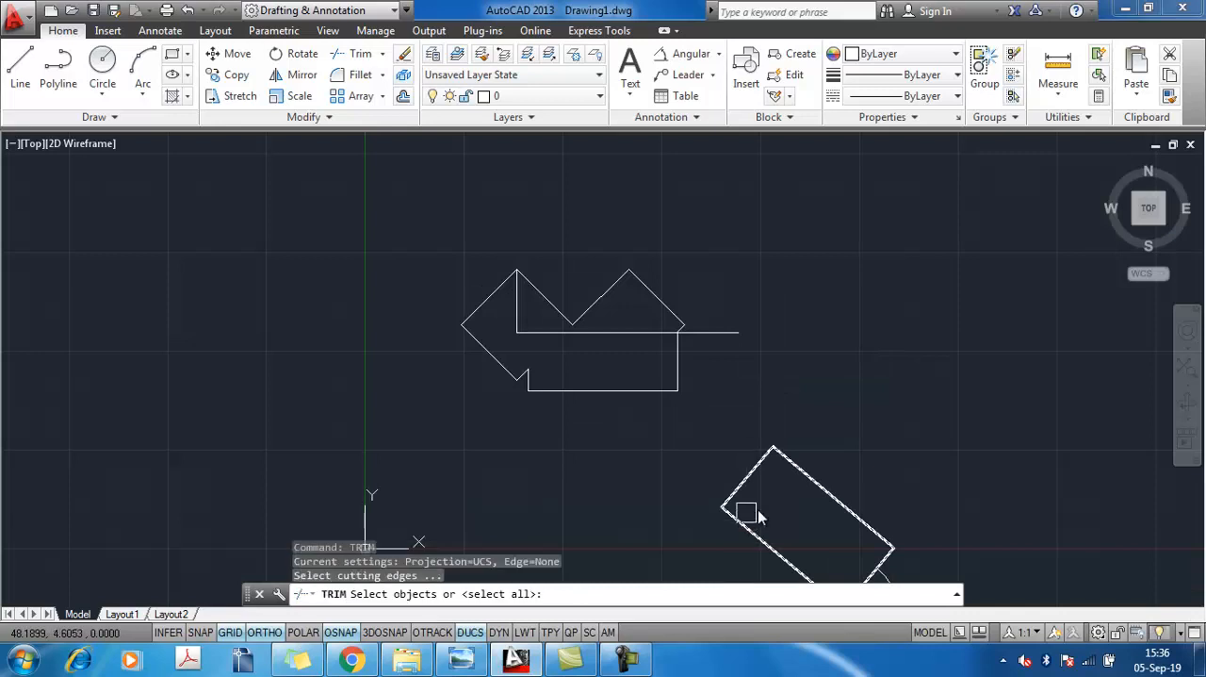
left_click(740, 426)
left_click(324, 227)
key("Return")
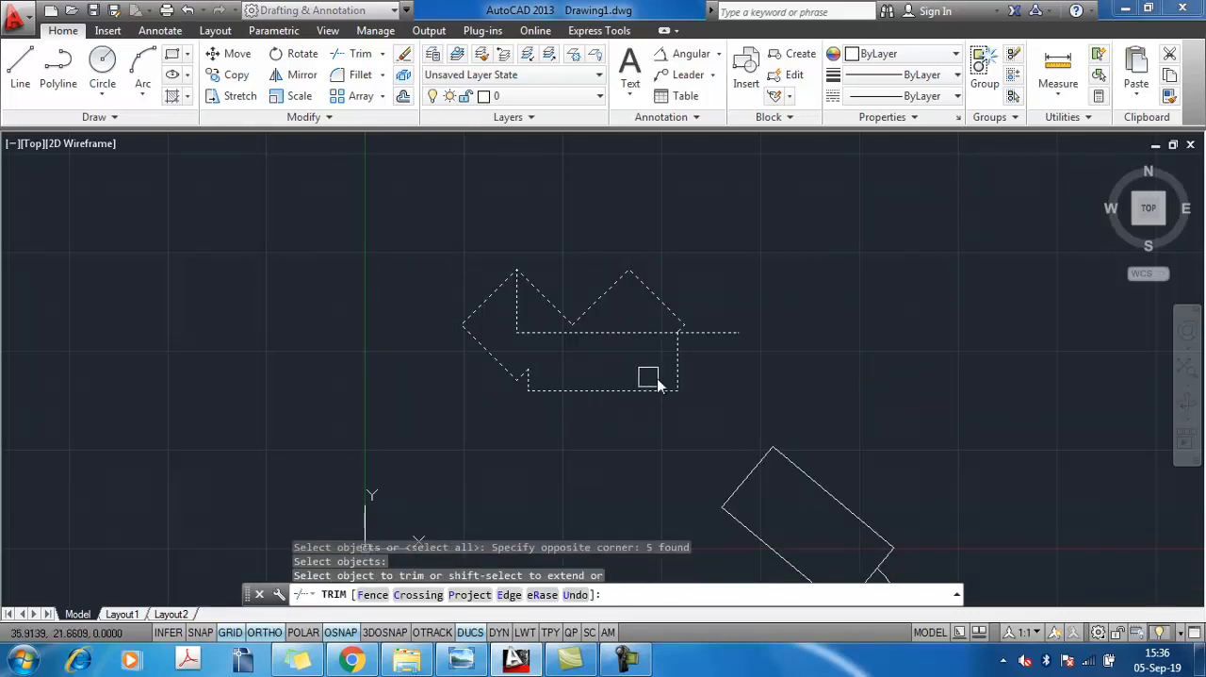
left_click(697, 336)
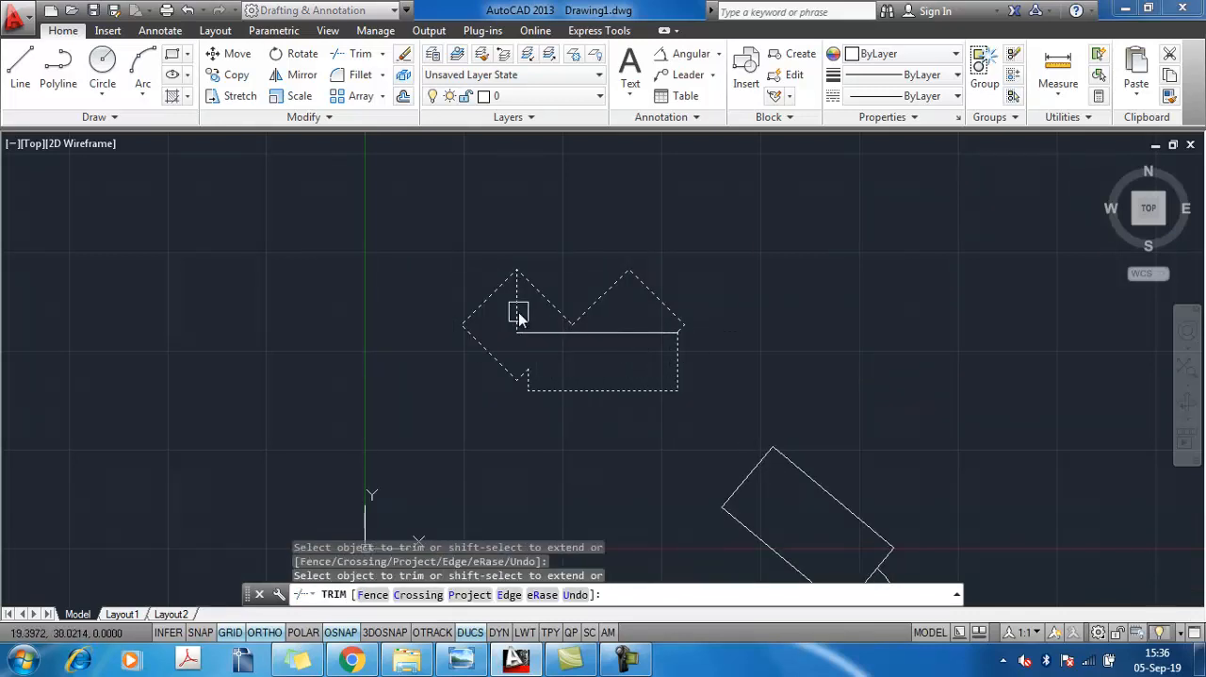
left_click(665, 307)
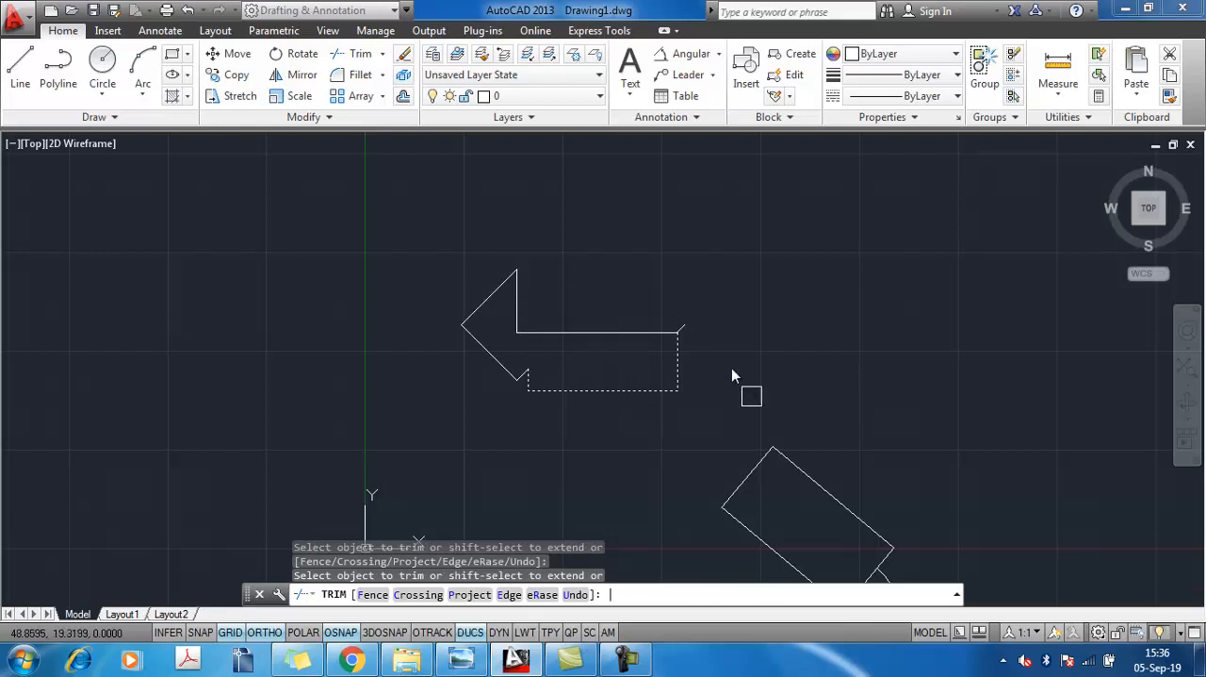
scroll(723, 363, "up", 6)
key("Escape")
Erase the short diagonal stub left at the outline's upper-right corner
left_click(527, 232)
left_click(628, 331)
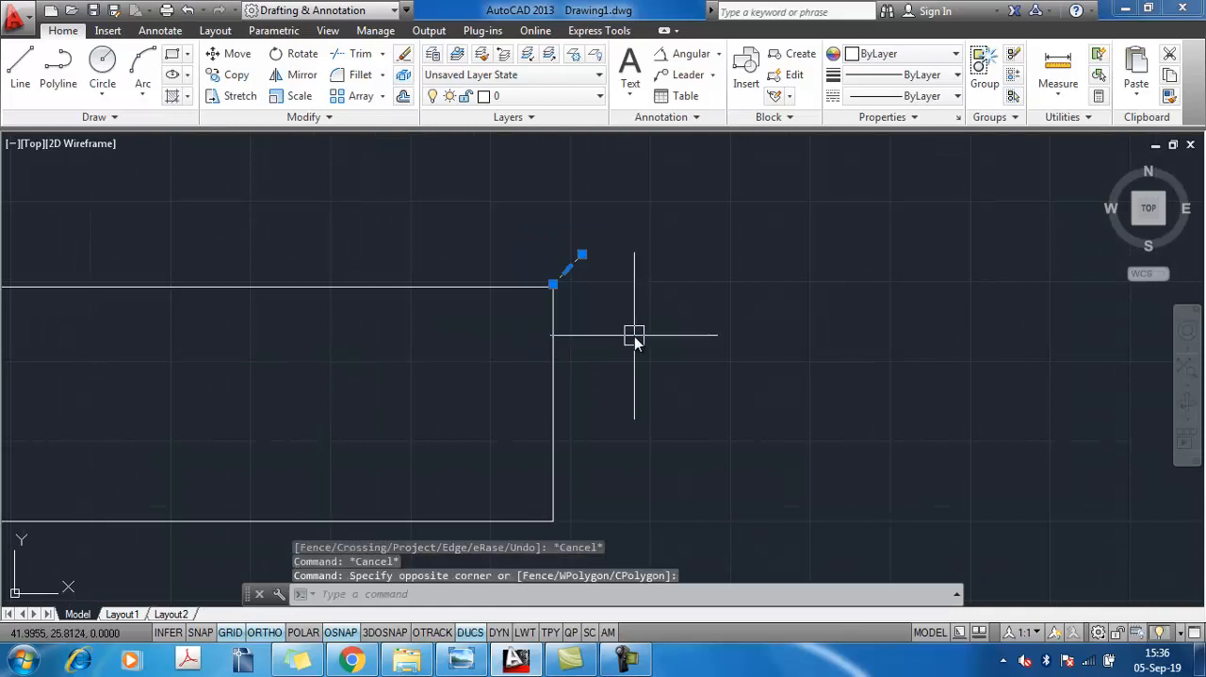
key("Delete")
scroll(594, 330, "down", 6)
scroll(581, 345, "up", 3)
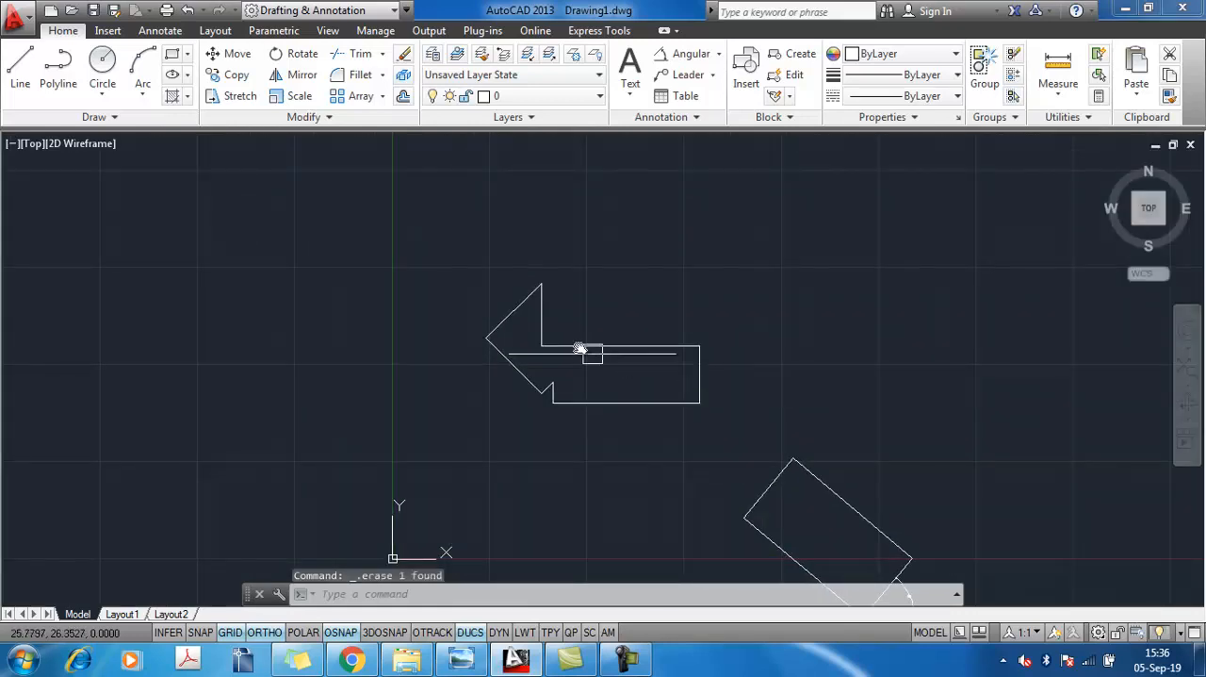
With all objects as boundaries, extend the horizontal edge to the left diagonal and the vertical edge down to the lower vertex
middle_click_drag(579, 347, 698, 379)
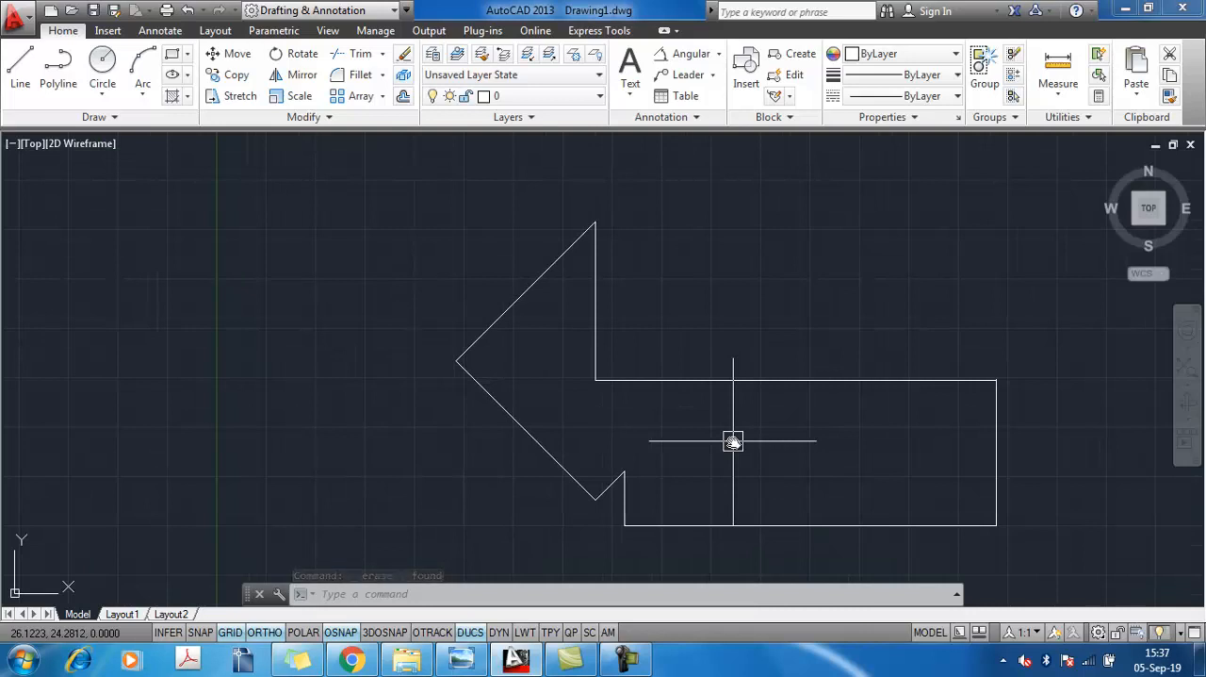
type("ex")
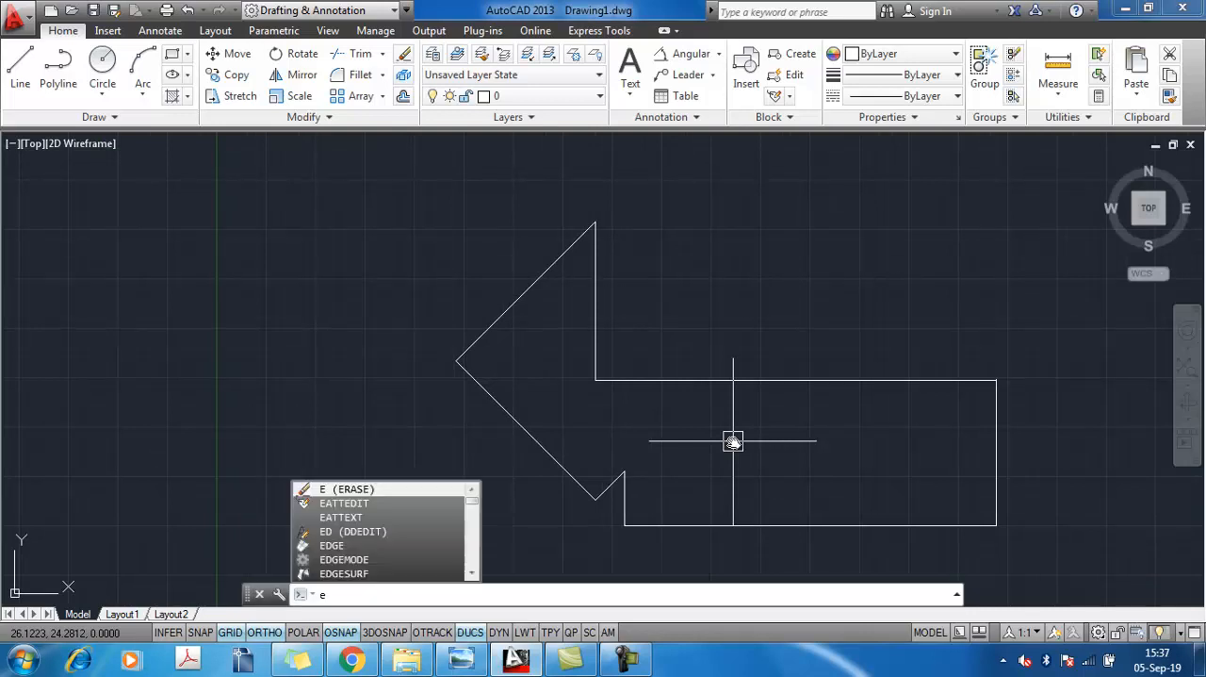
key("Return")
key("Return")
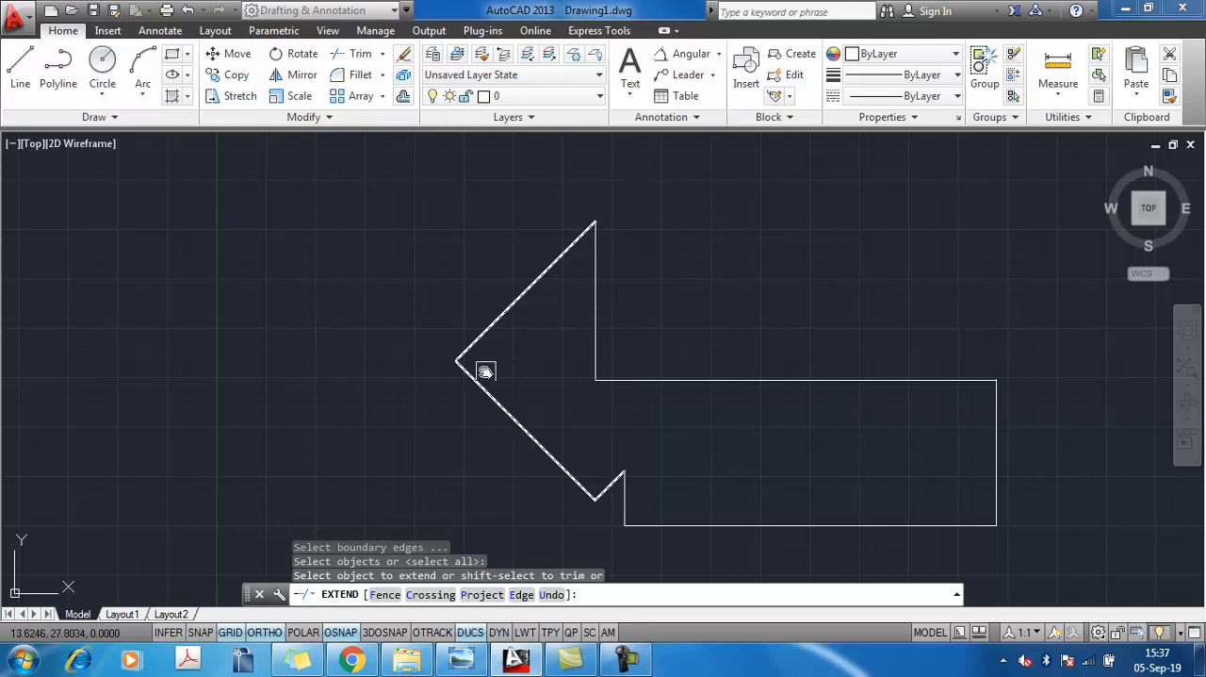
left_click(634, 381)
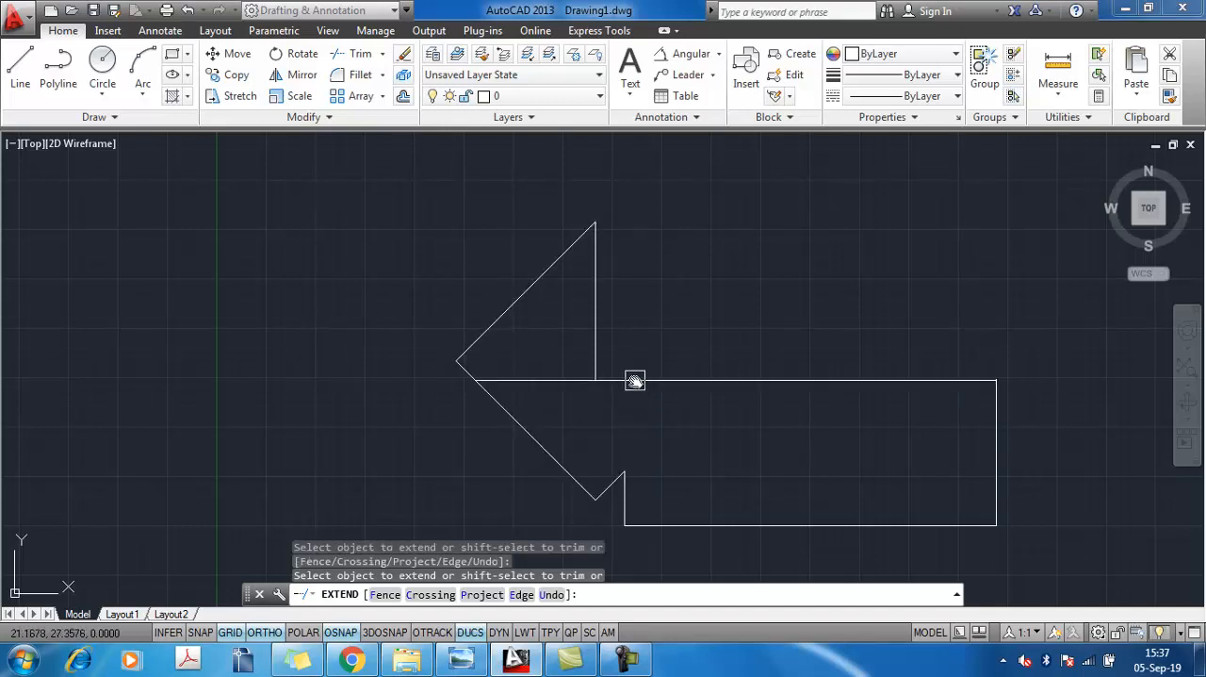
left_click(601, 358)
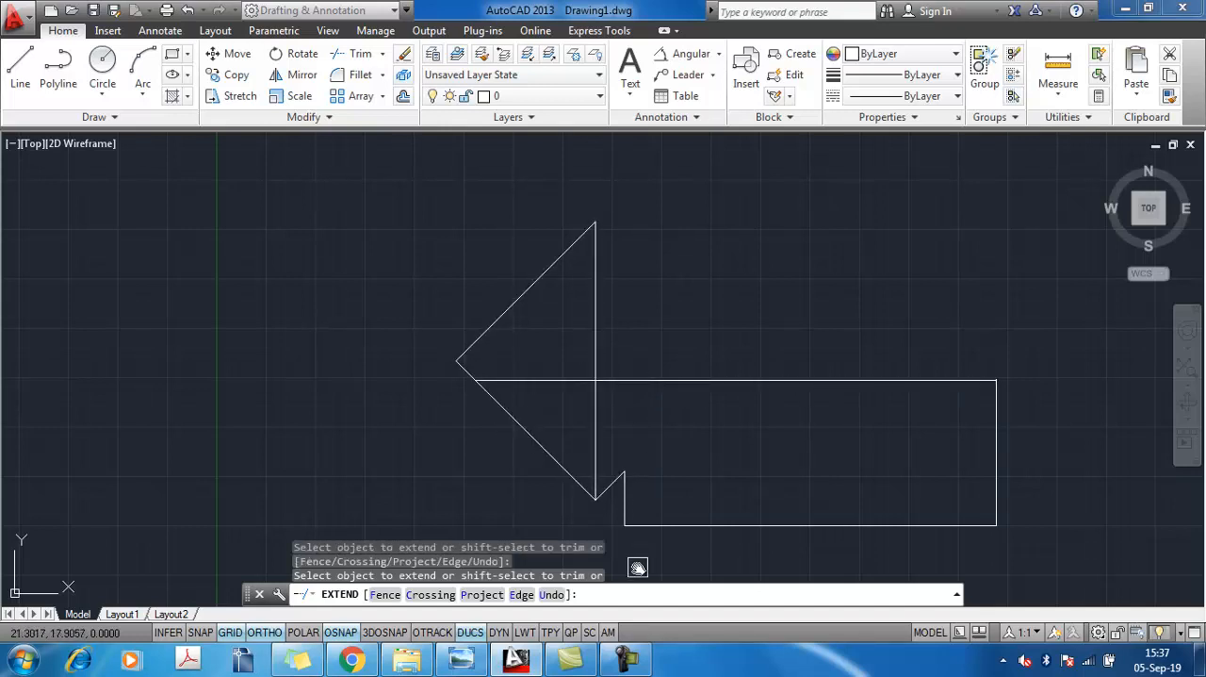
scroll(616, 488, "up", 5)
left_click(585, 470)
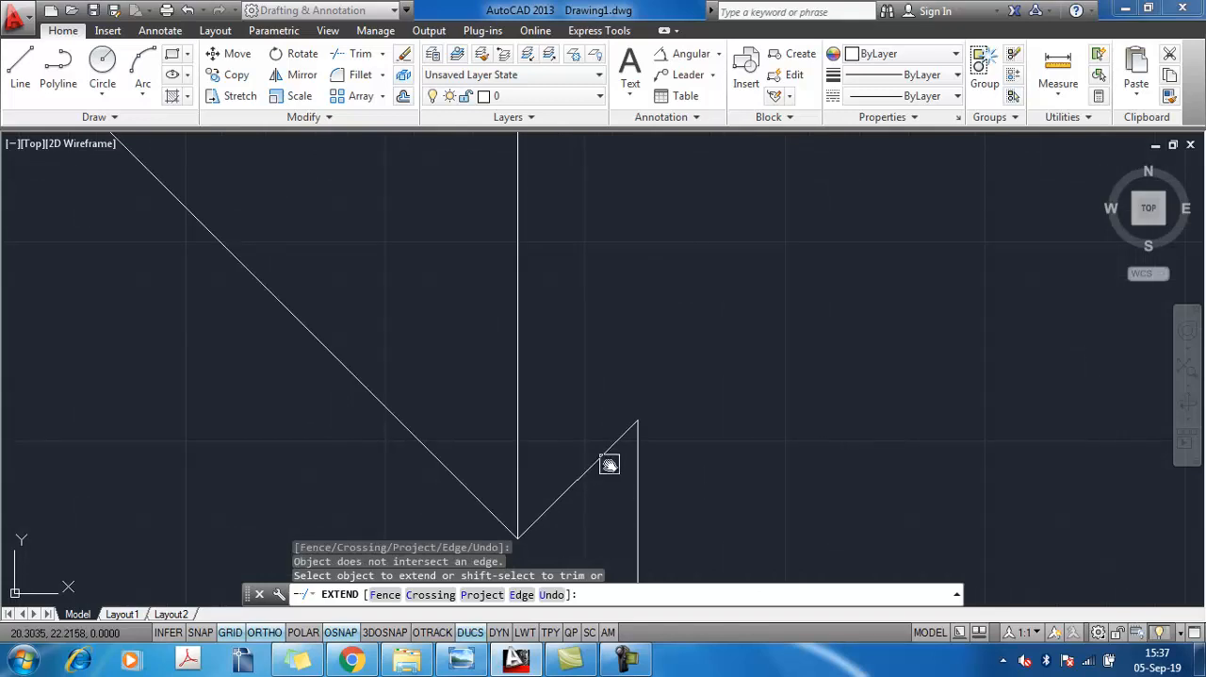
scroll(622, 461, "down", 3)
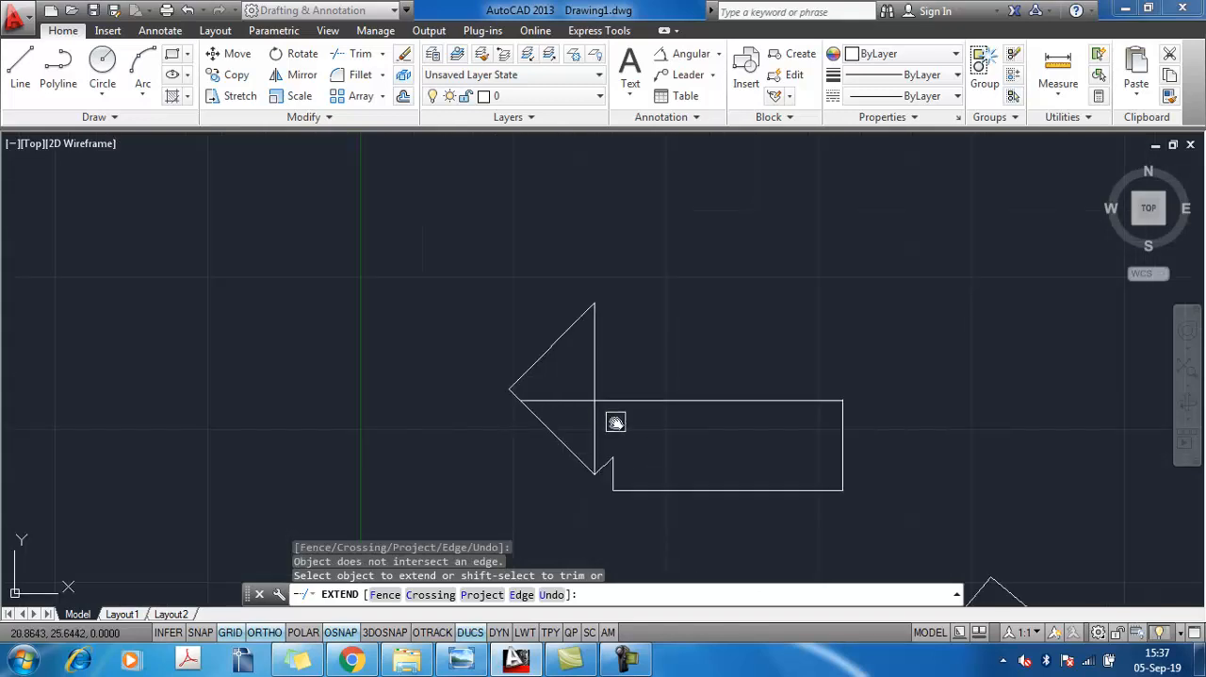
key("Escape")
key("Escape")
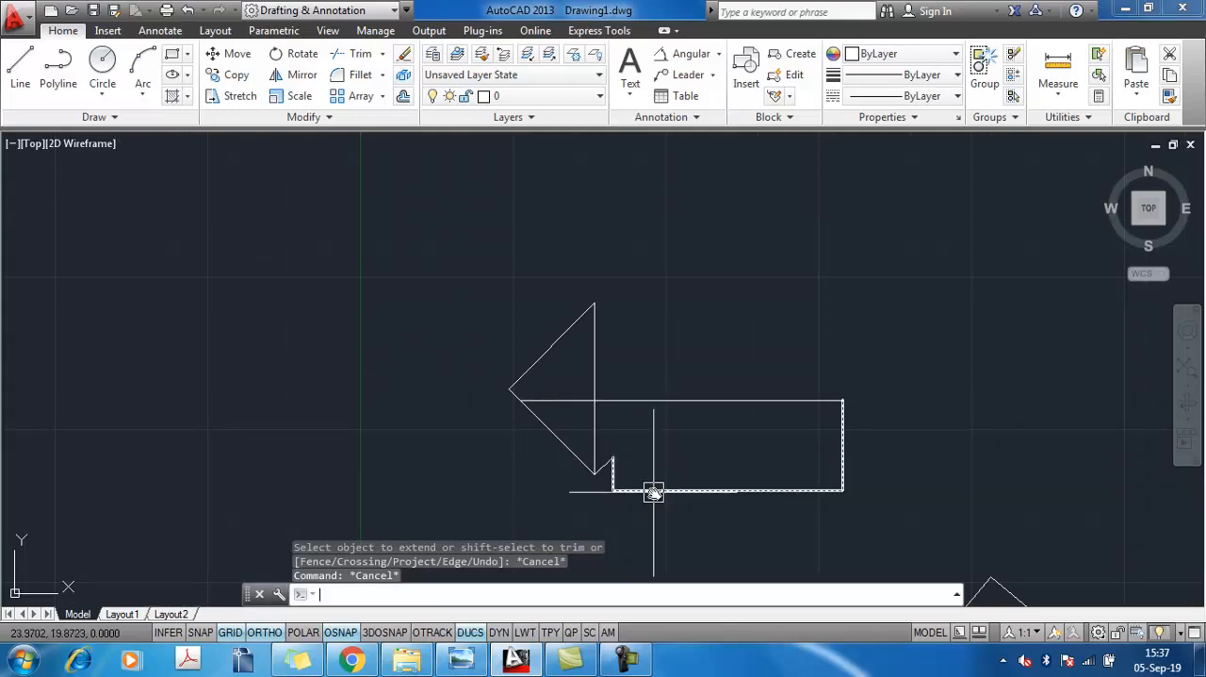
Extend the short vertical edge and the short diagonal beside the lower vertex up to the upper horizontal line
type("ex")
key("Return")
key("Return")
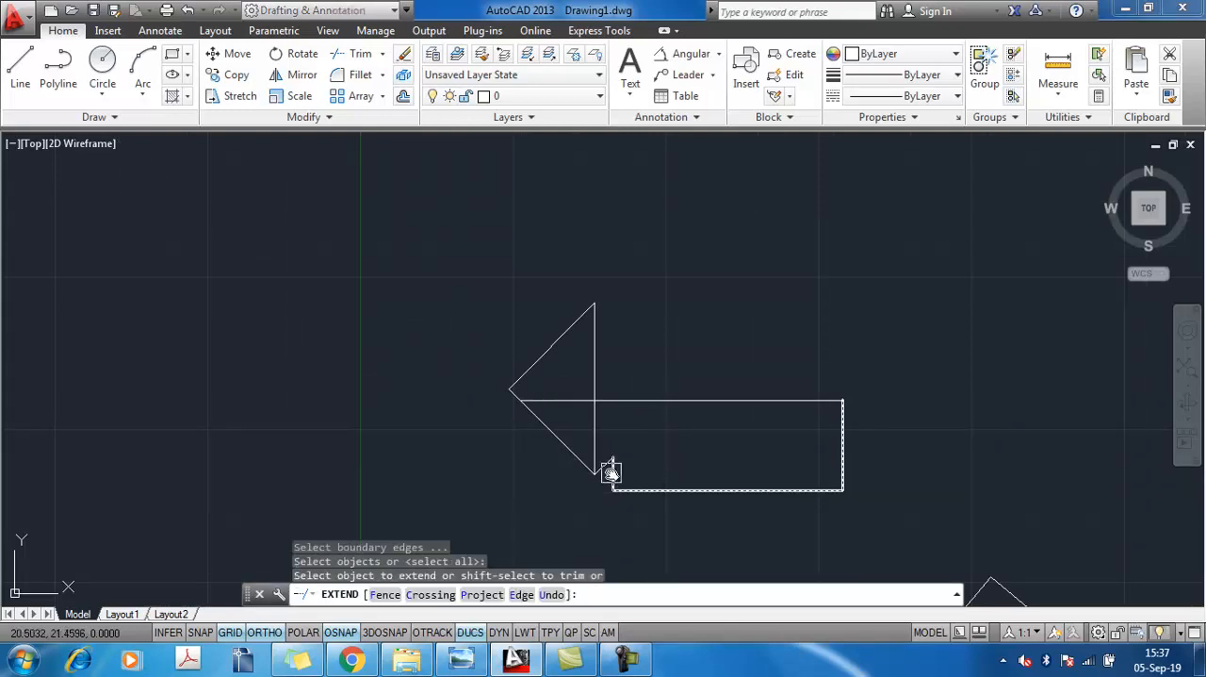
left_click(613, 471)
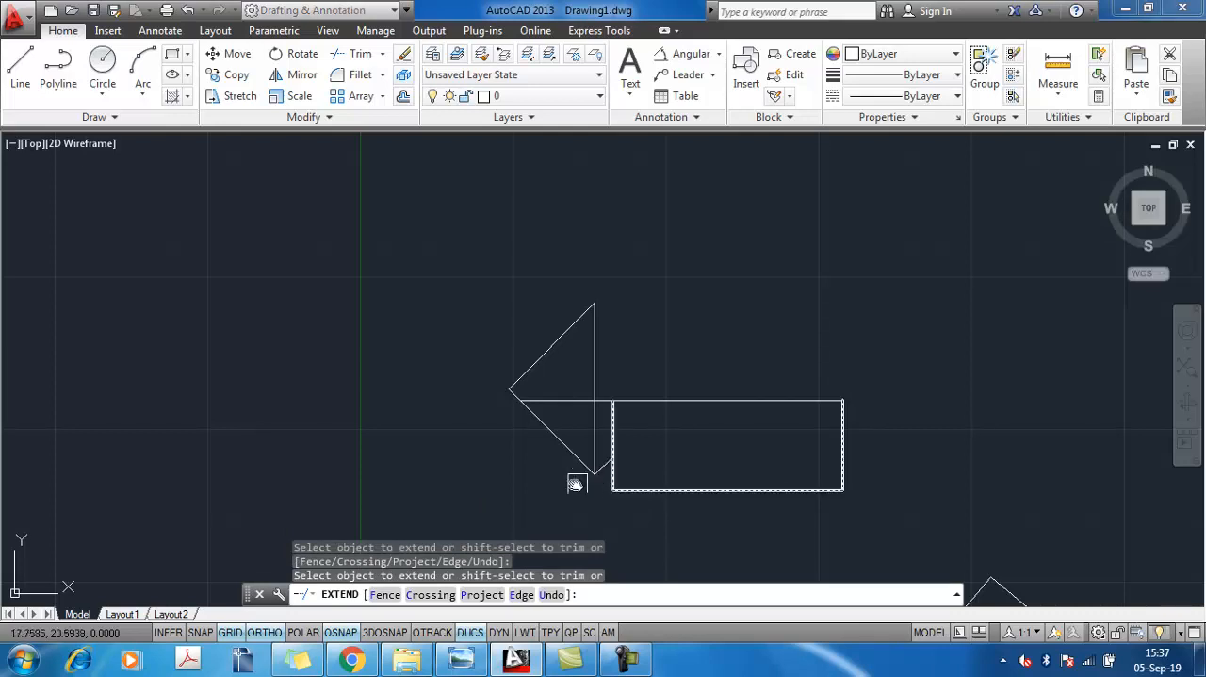
scroll(603, 466, "up", 4)
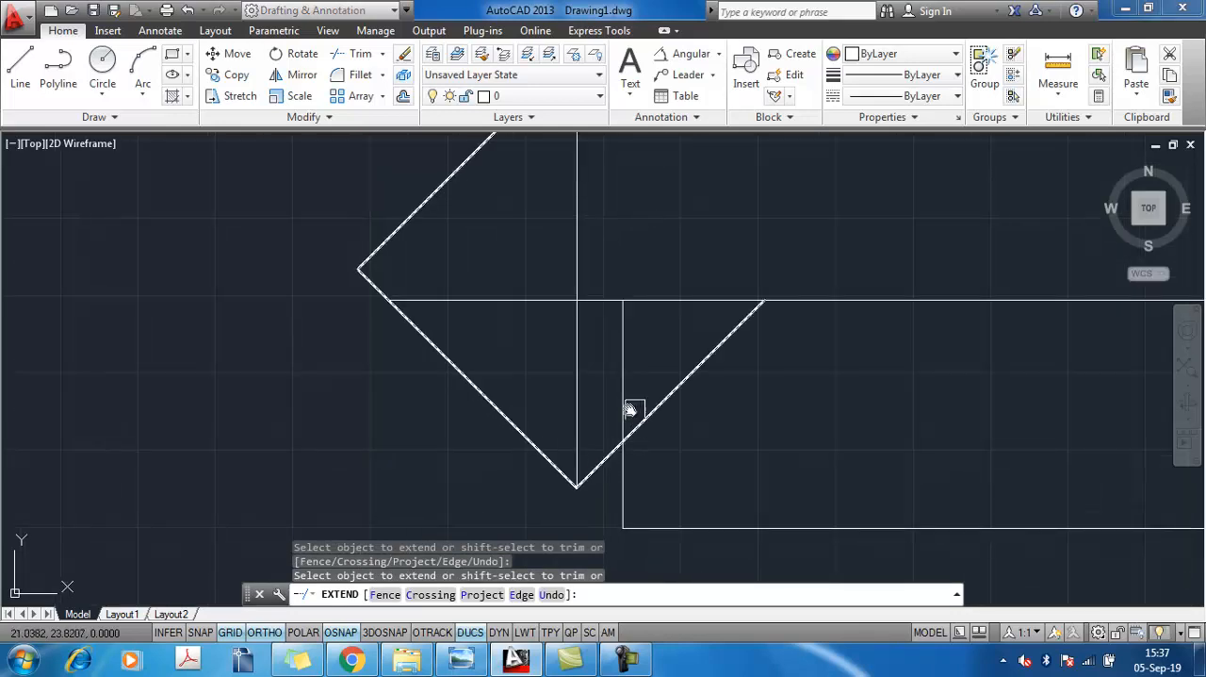
scroll(618, 406, "down", 4)
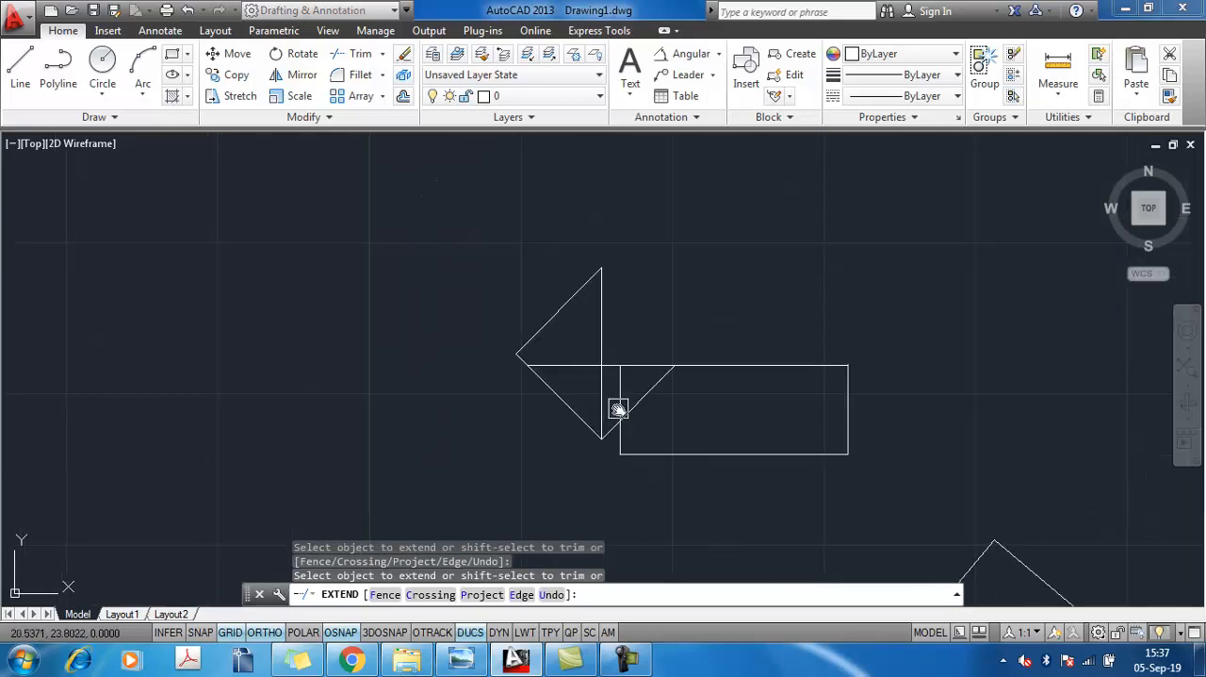
left_click(689, 447)
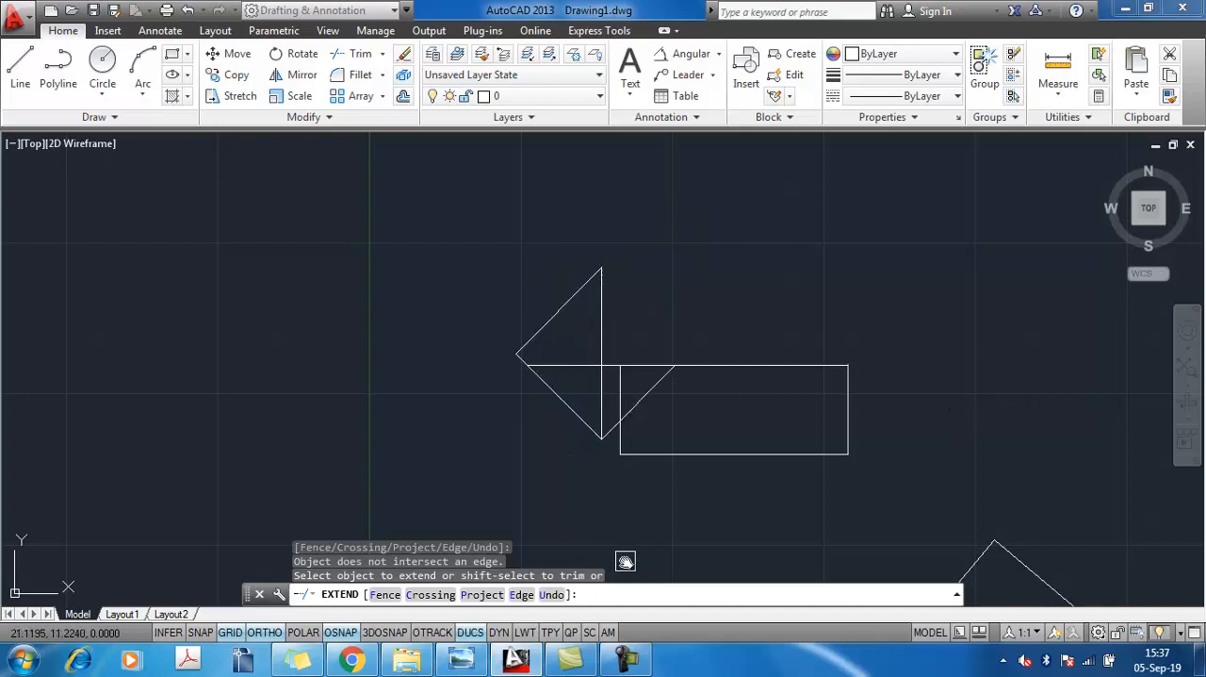
key("Escape")
Draw a short horizontal line inside the rectangle, clear of its edges
scroll(621, 418, "down", 2)
middle_click_drag(623, 390, 547, 358)
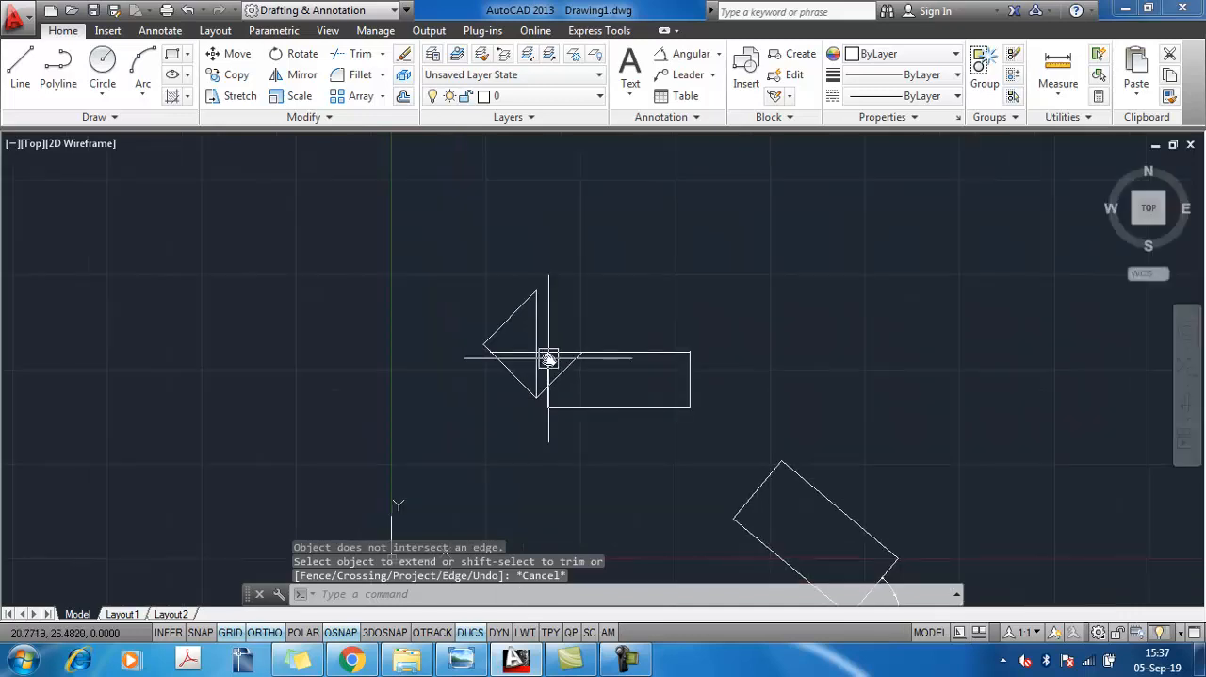
left_click(20, 68)
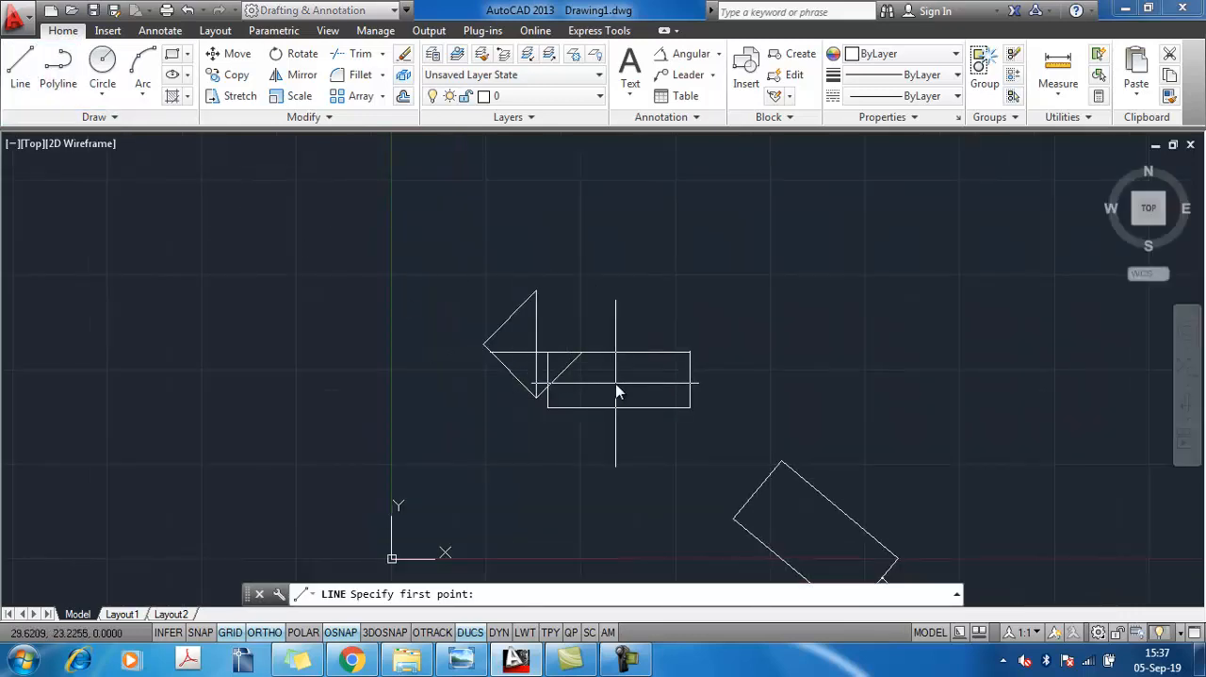
left_click(616, 385)
left_click(659, 386)
key("Return")
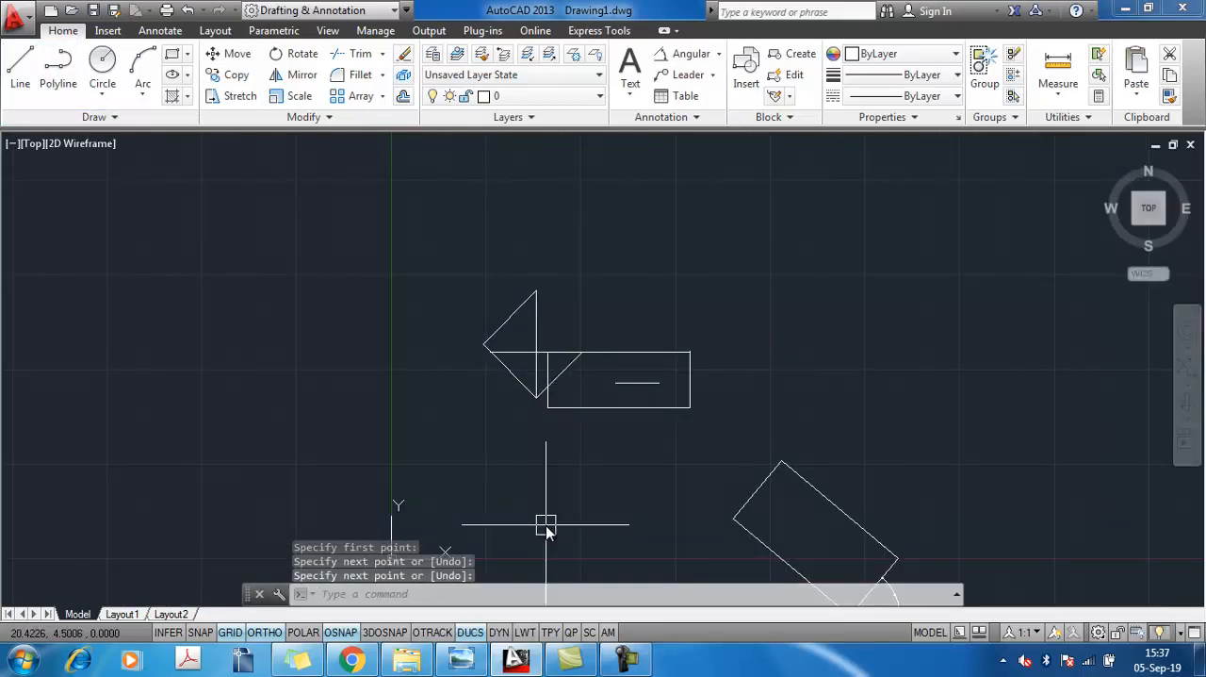
Extend both ends of the short inner line to the rectangle's right edge and to the diagonal
type("ex")
key("Return")
key("Return")
scroll(613, 384, "up", 3)
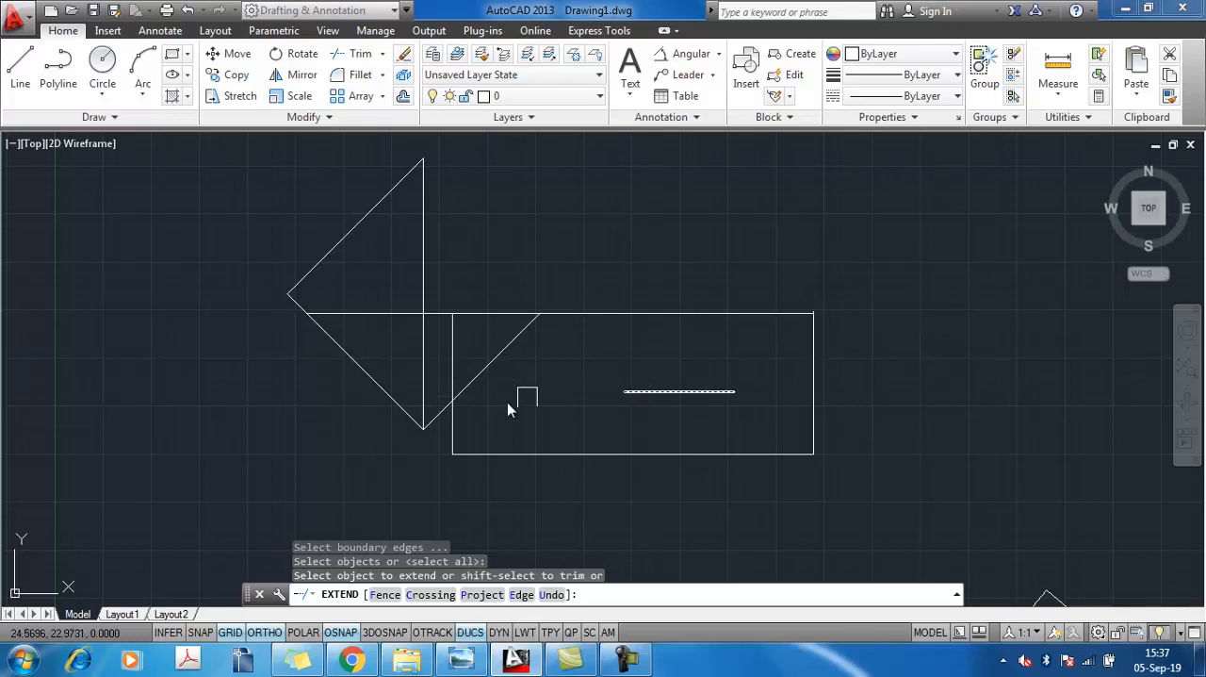
left_click(683, 391)
left_click(649, 392)
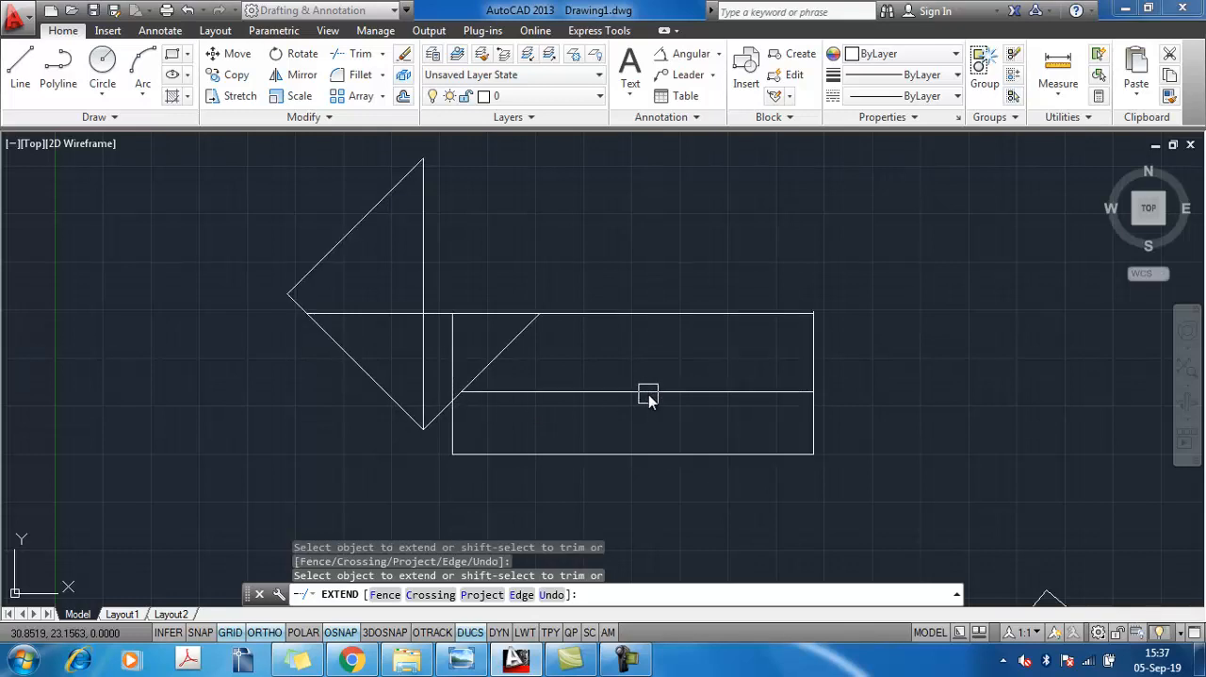
scroll(650, 394, "down", 3)
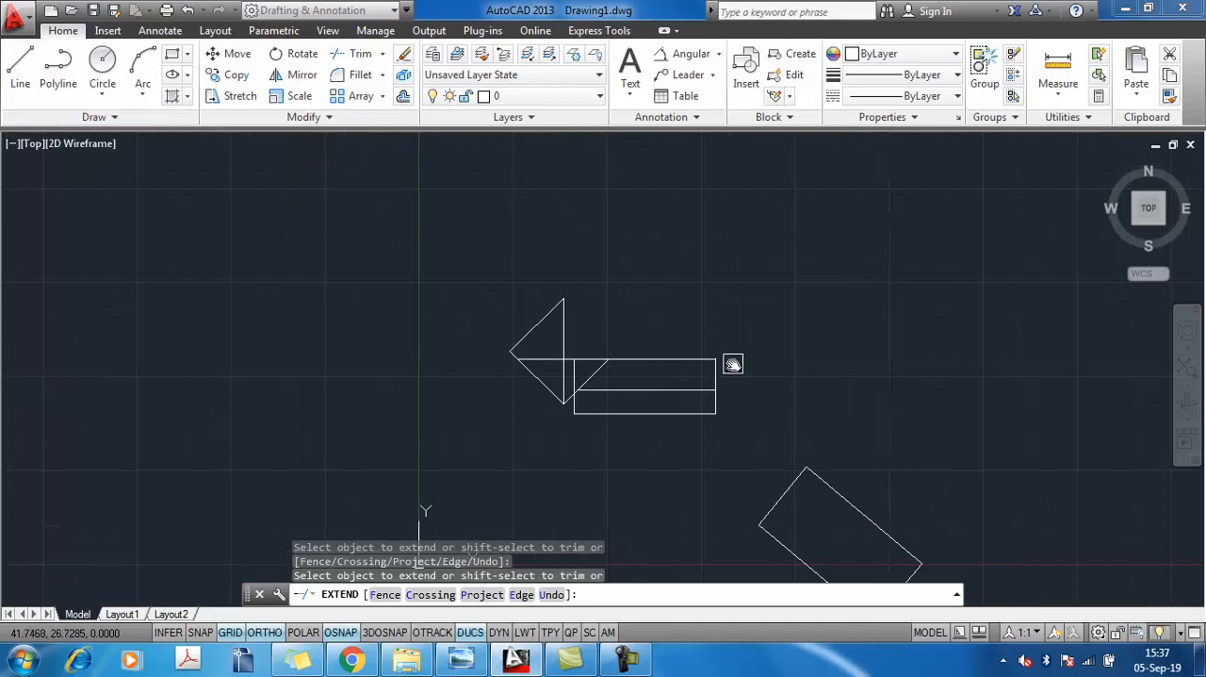
middle_click_drag(733, 365, 733, 342)
key("Escape")
Erase all objects in the drawing, including the trimmed outline and the rotated rectangle with its angle dimension
middle_click_drag(775, 400, 668, 271)
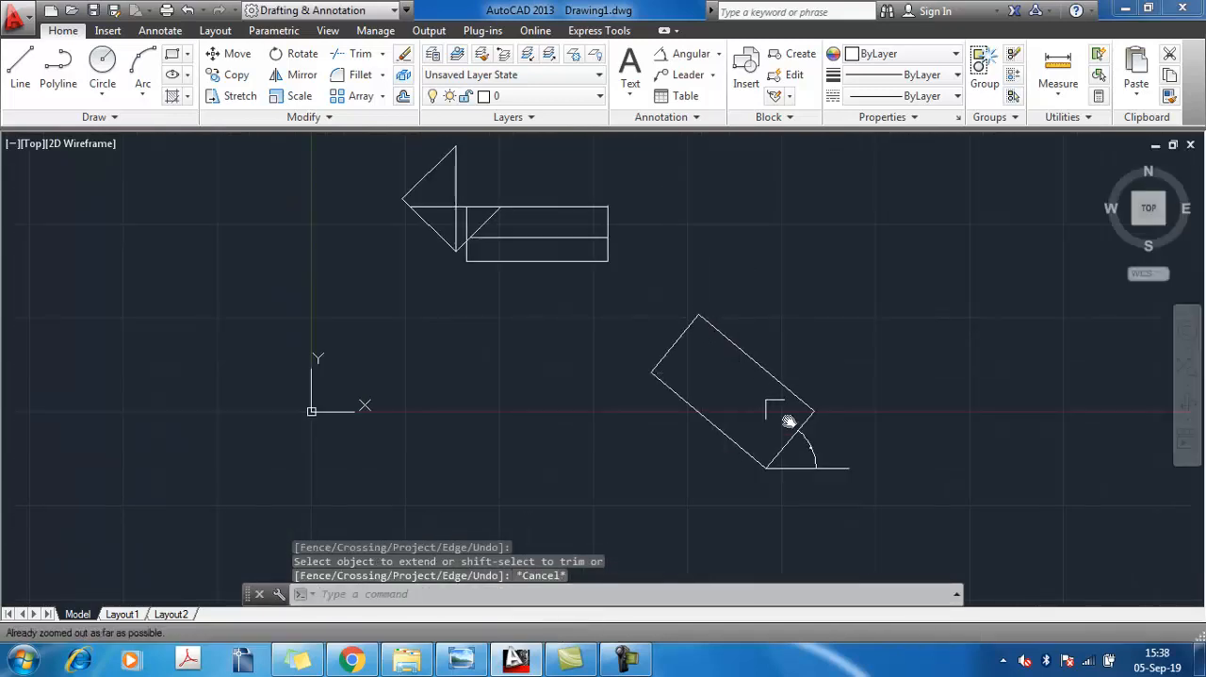
left_click(918, 514)
middle_click_drag(364, 169, 408, 306)
left_click(352, 234)
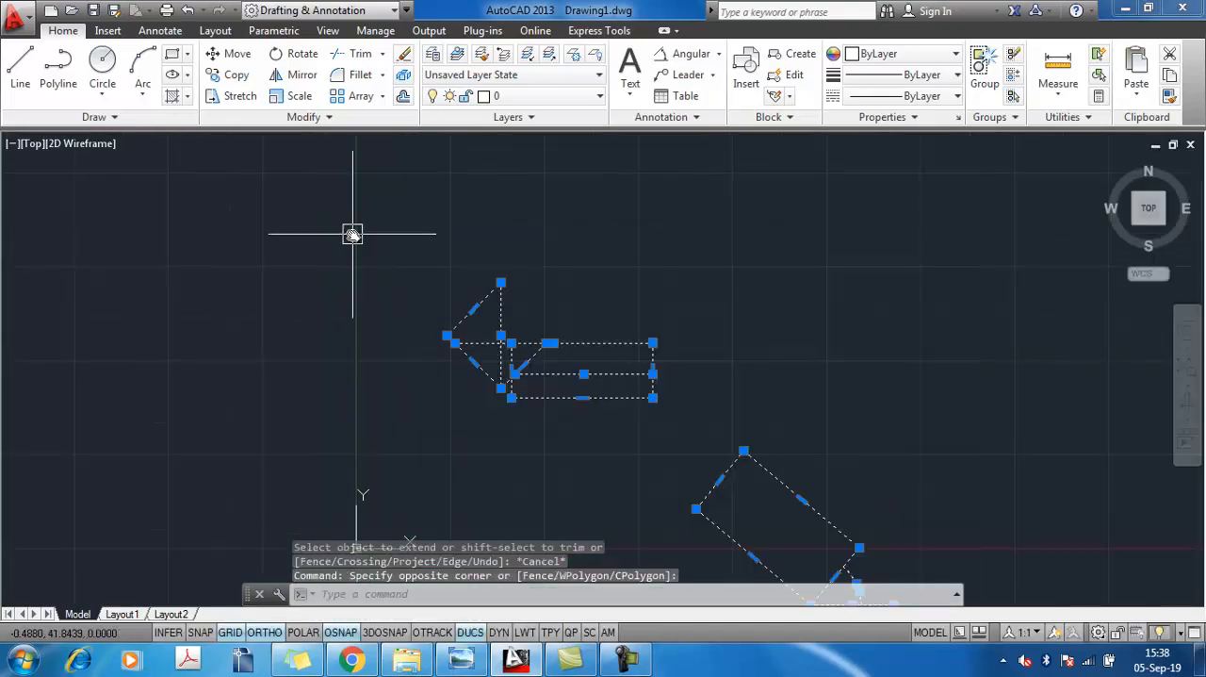
key("Delete")
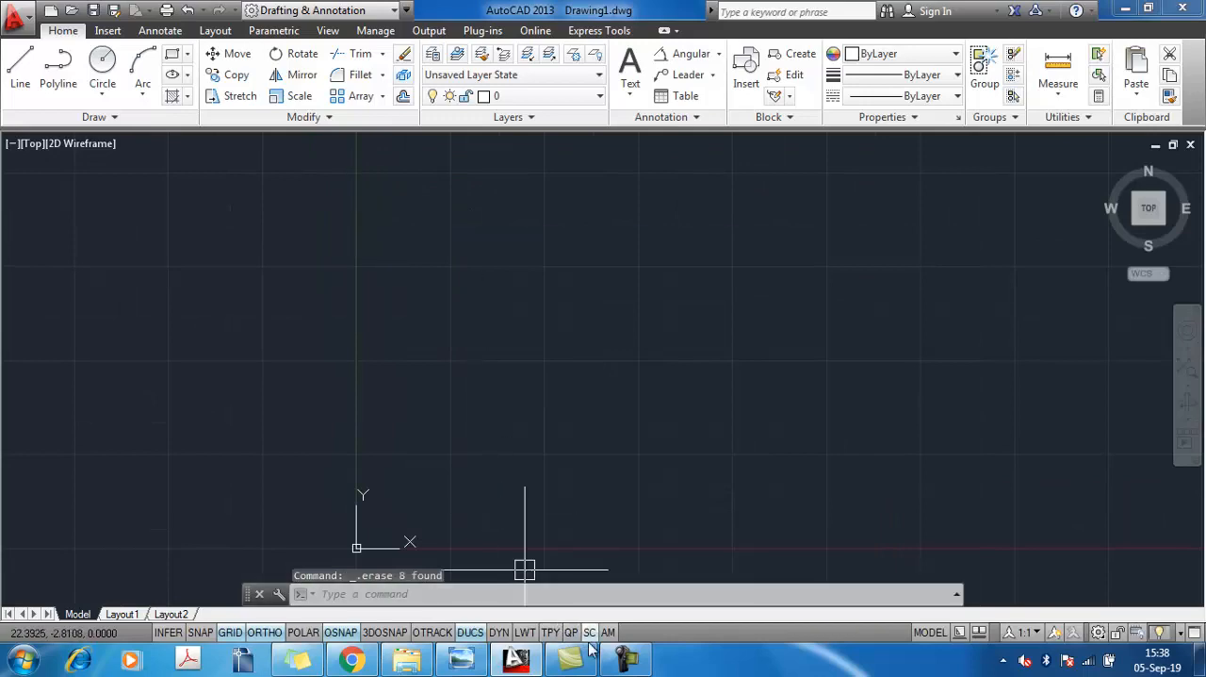
After viewing the 0123 table drawing in Windows Photo Viewer, return to AutoCAD and set the units to Millimeters with length precision 0
left_click(462, 659)
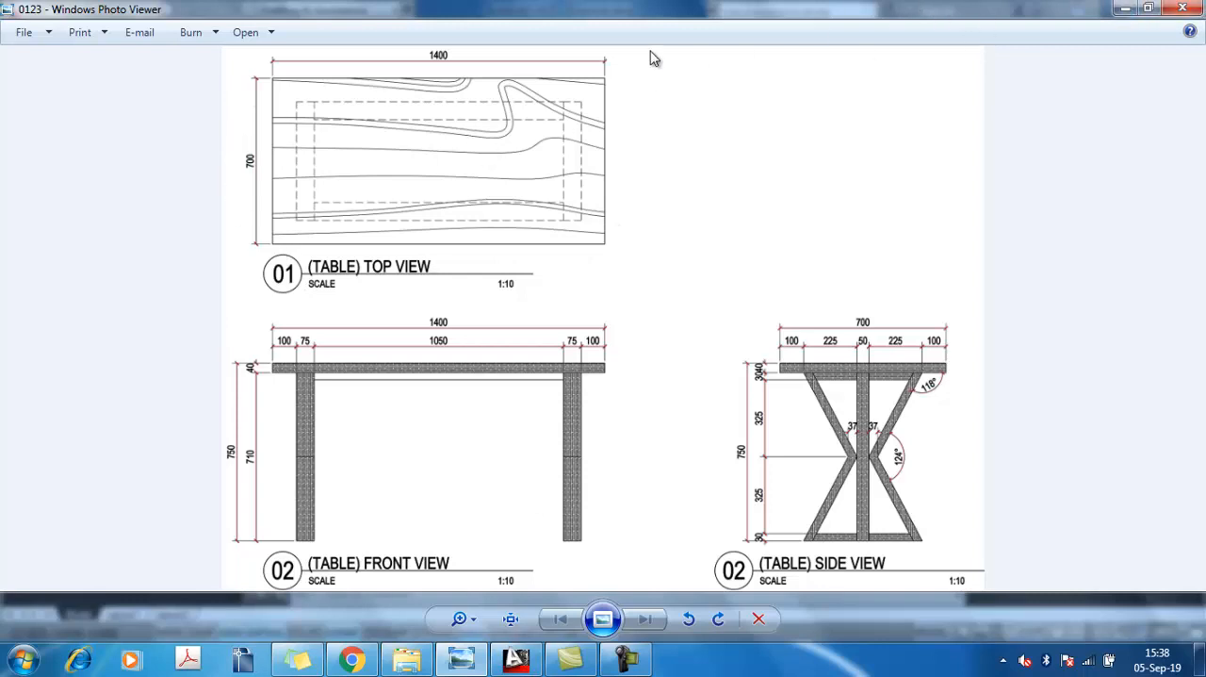
left_click(1124, 10)
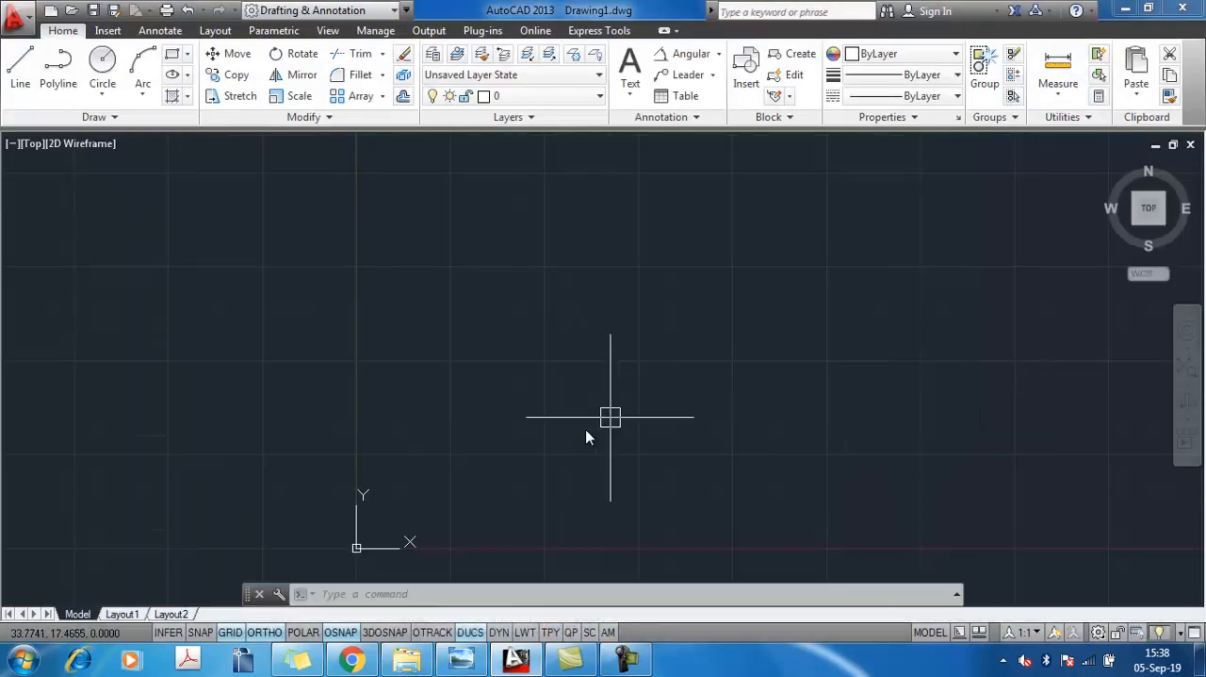
type("un")
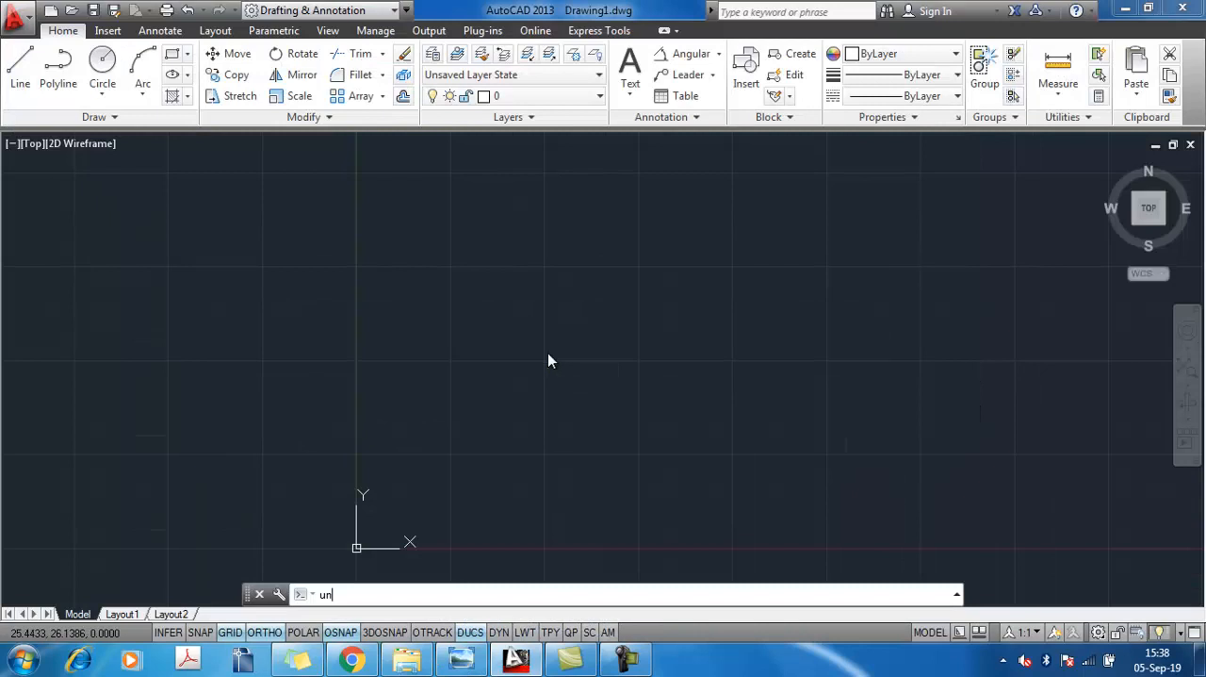
key("Return")
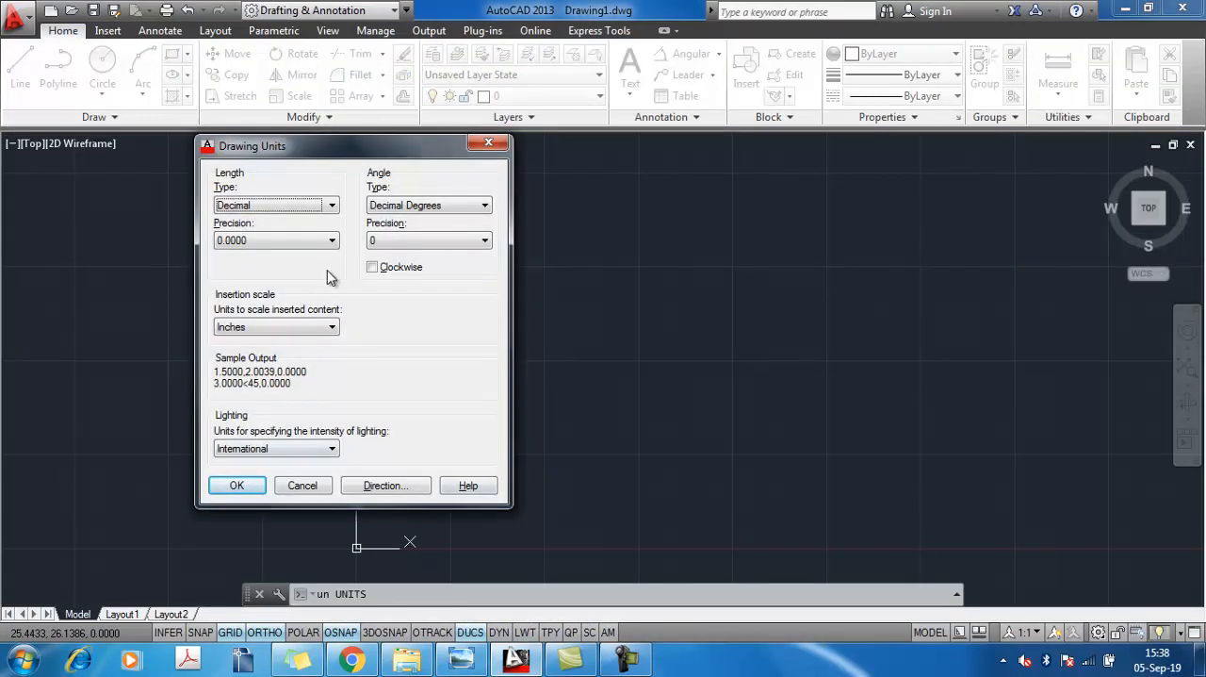
left_click(294, 325)
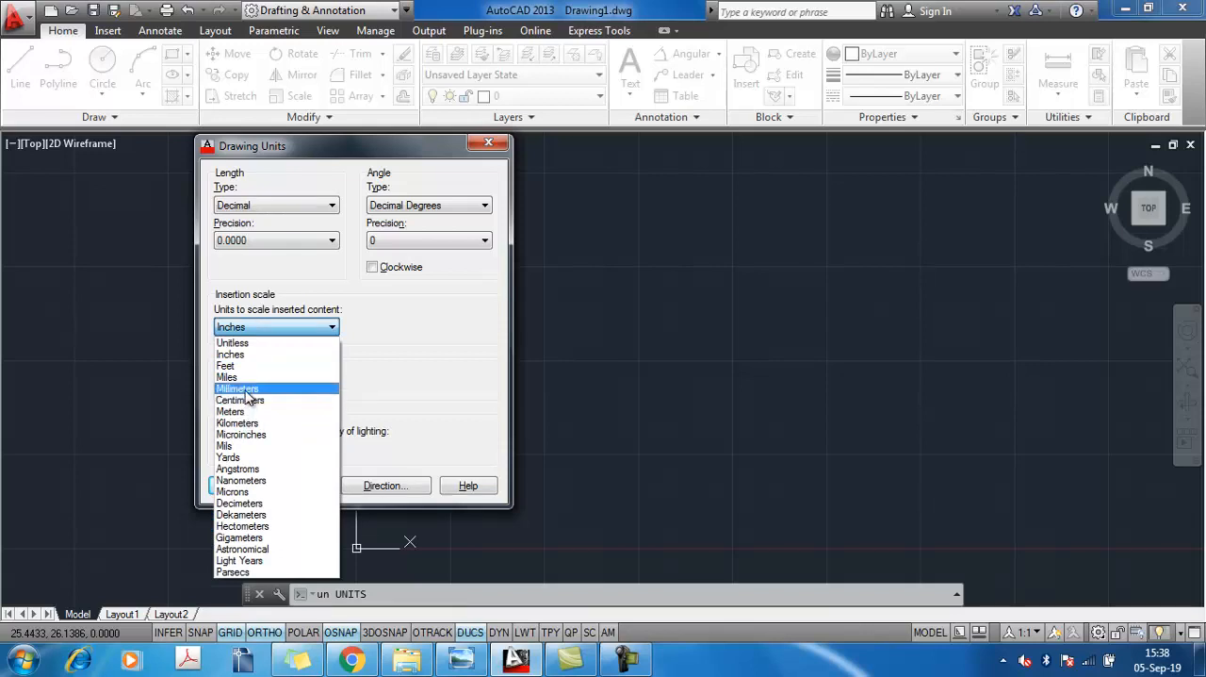
left_click(240, 388)
left_click(264, 241)
left_click(247, 255)
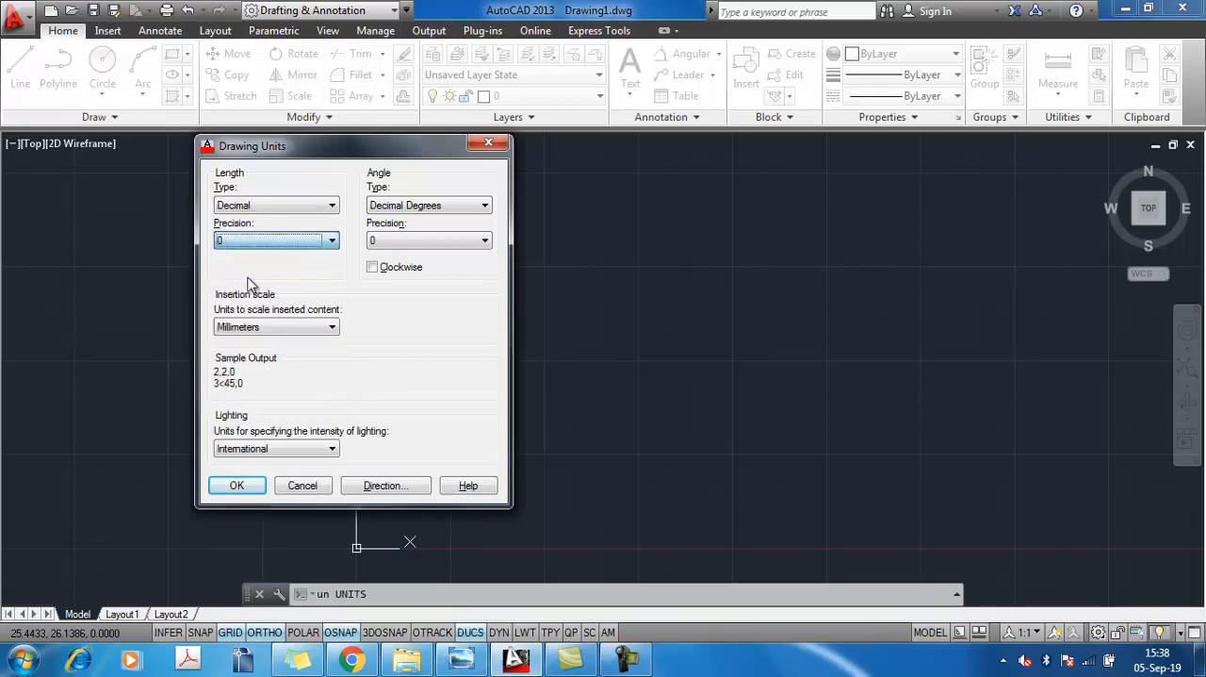
left_click(236, 484)
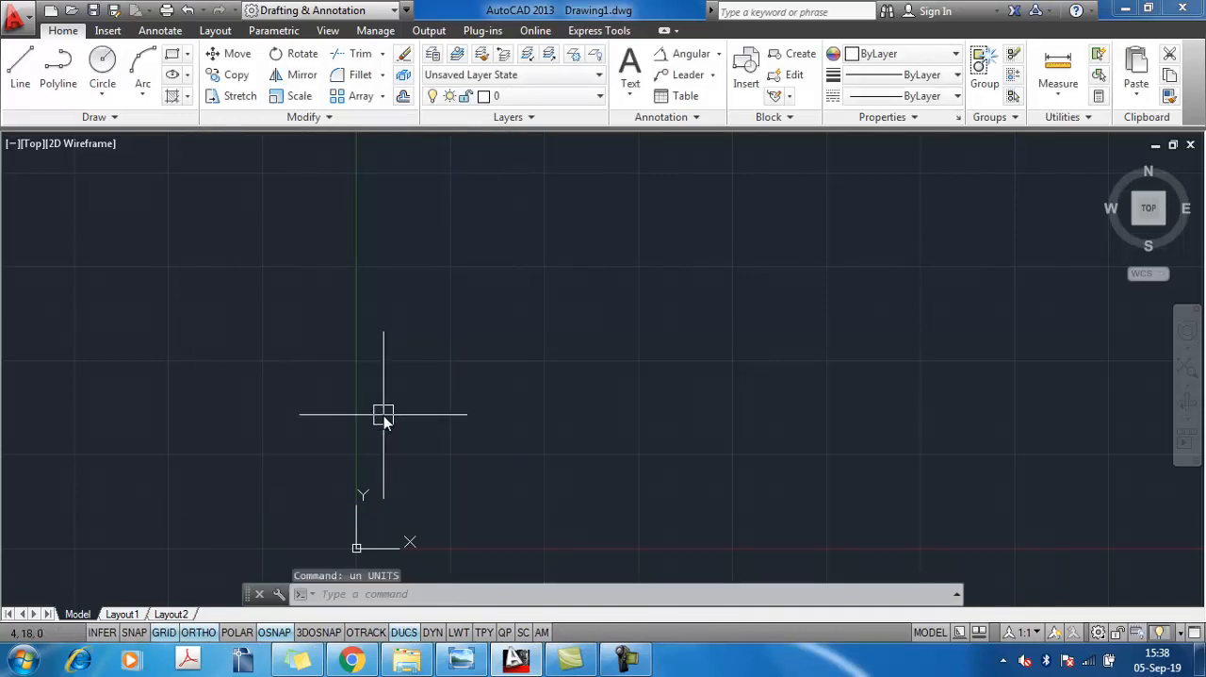
Draw a 1400 mm horizontal line to the right from a point just right of the Y axis
type("l")
key("Return")
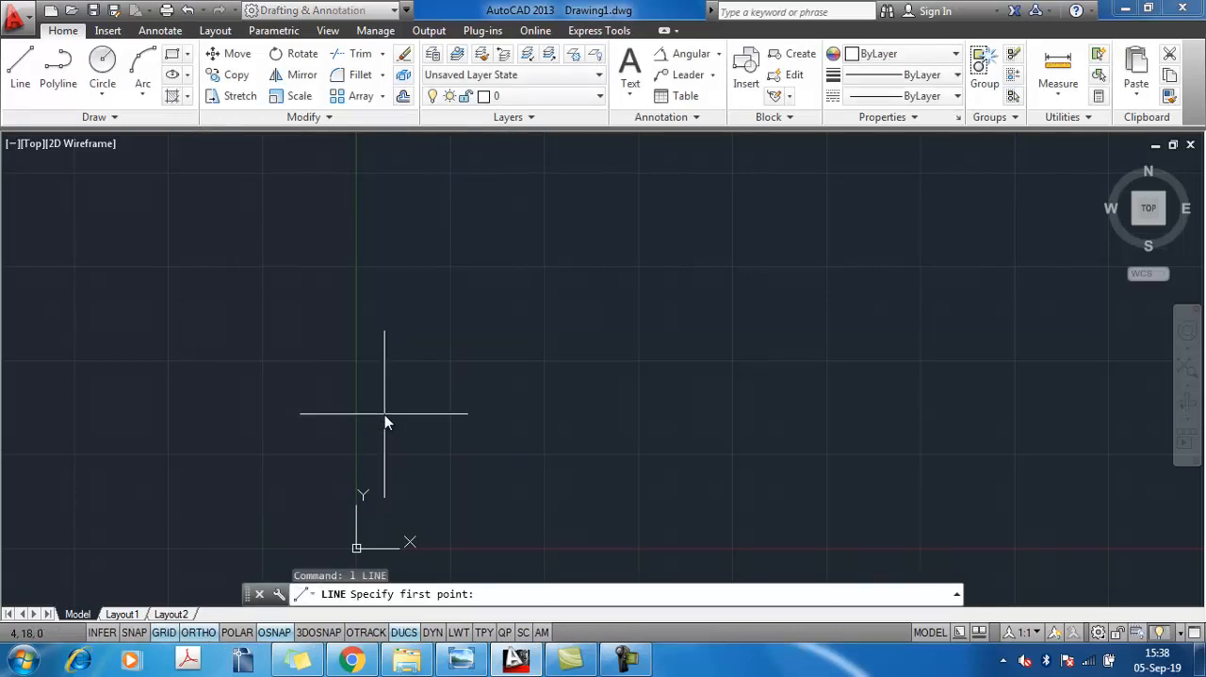
left_click(386, 253)
type("14")
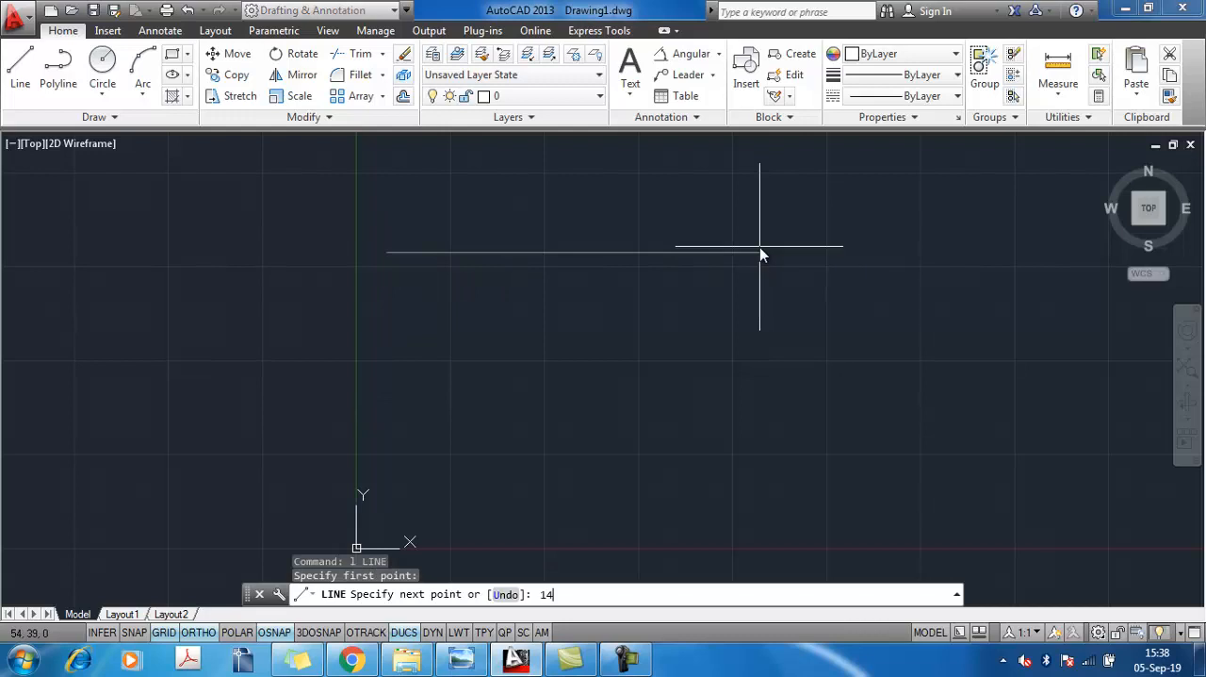
type("00")
key("Return")
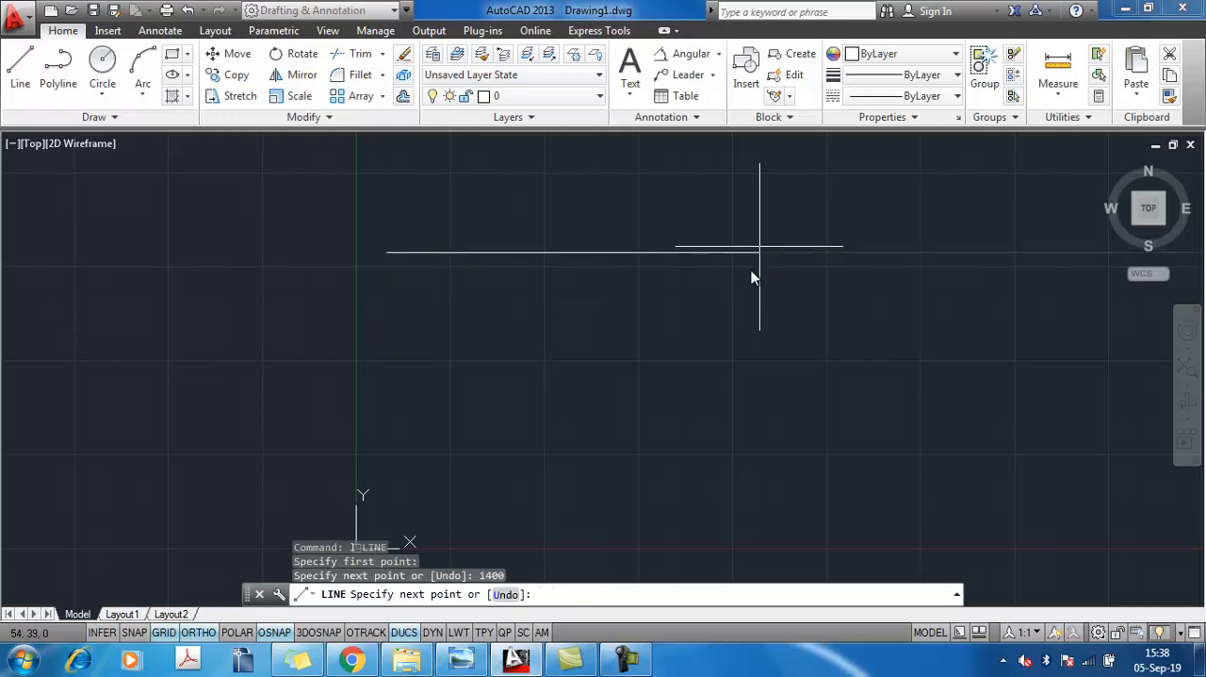
key("Return")
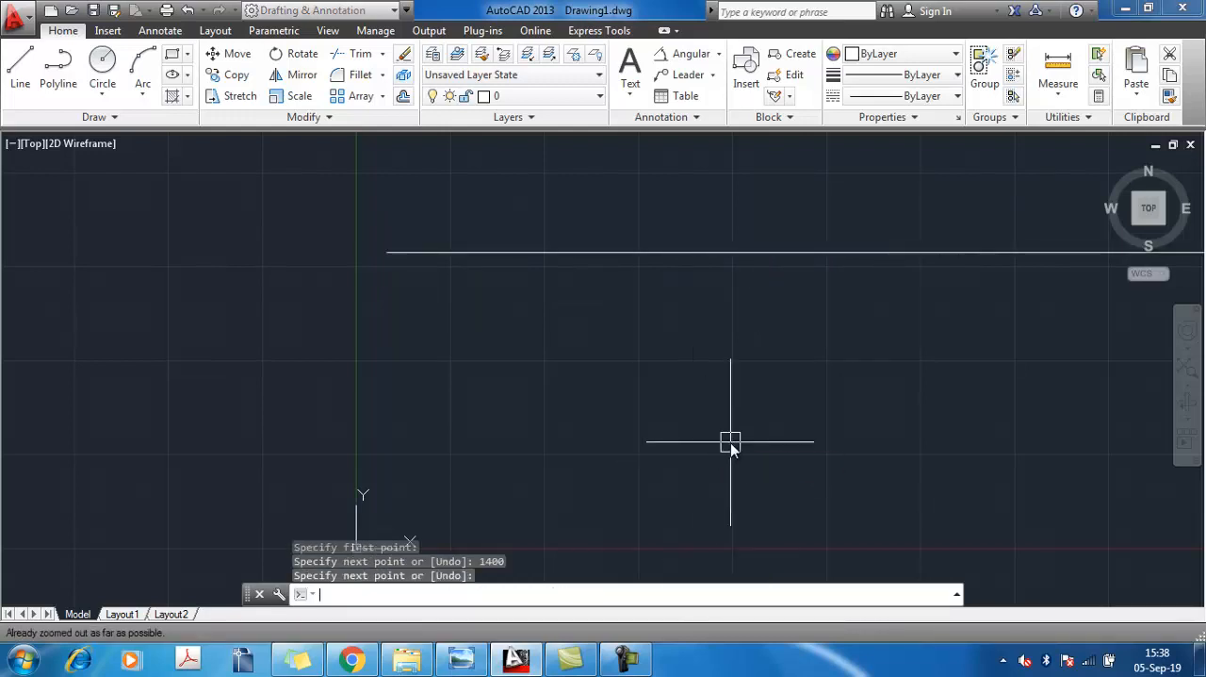
Draw a 700 mm vertical line downward from the right end of the 1400 mm line
type("z")
key("Return")
type("a")
key("Return")
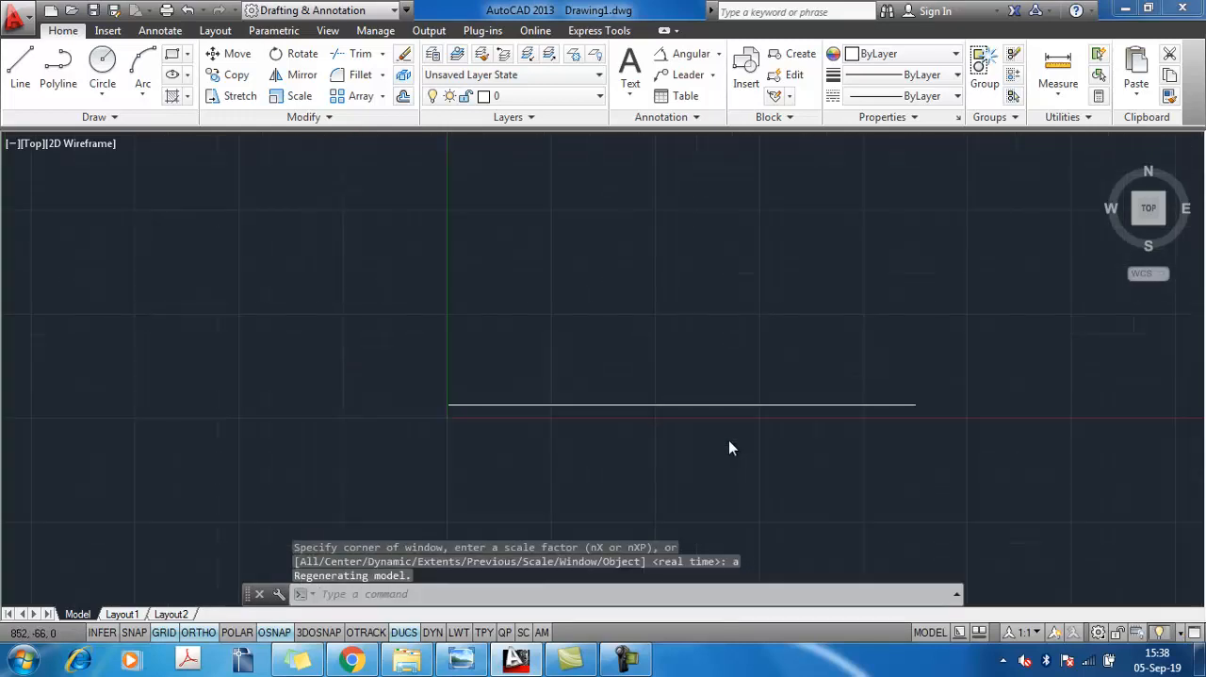
middle_click_drag(717, 412, 536, 286)
type("l")
key("Return")
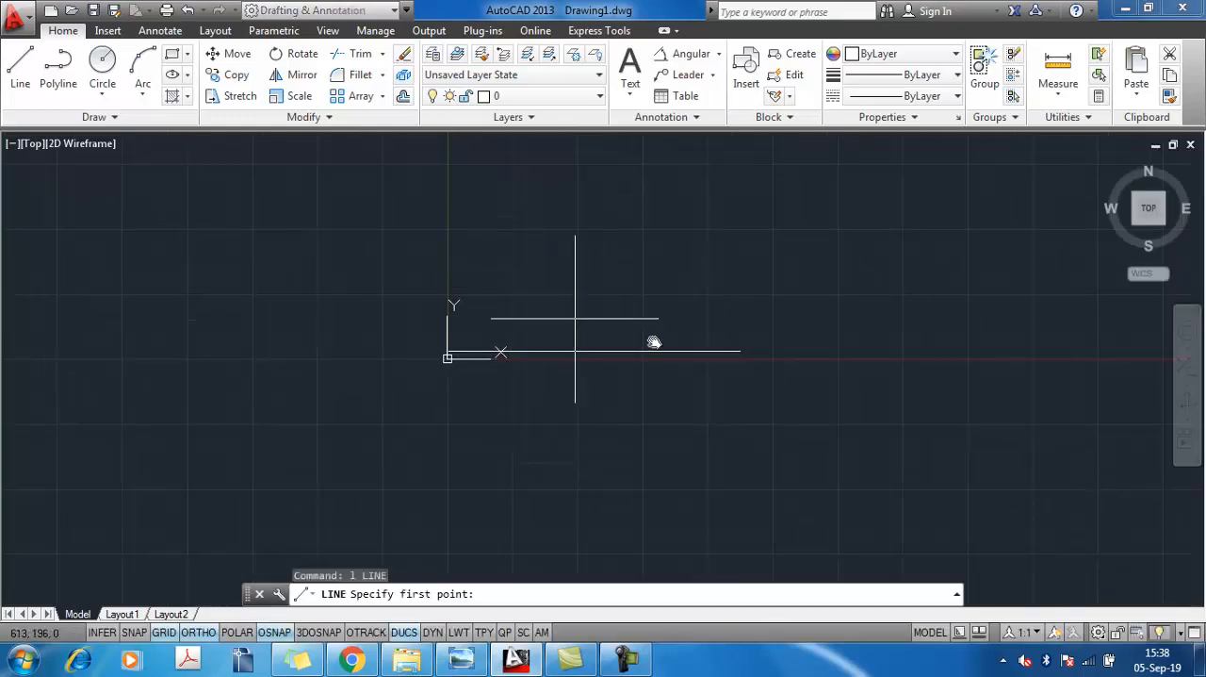
left_click(741, 351)
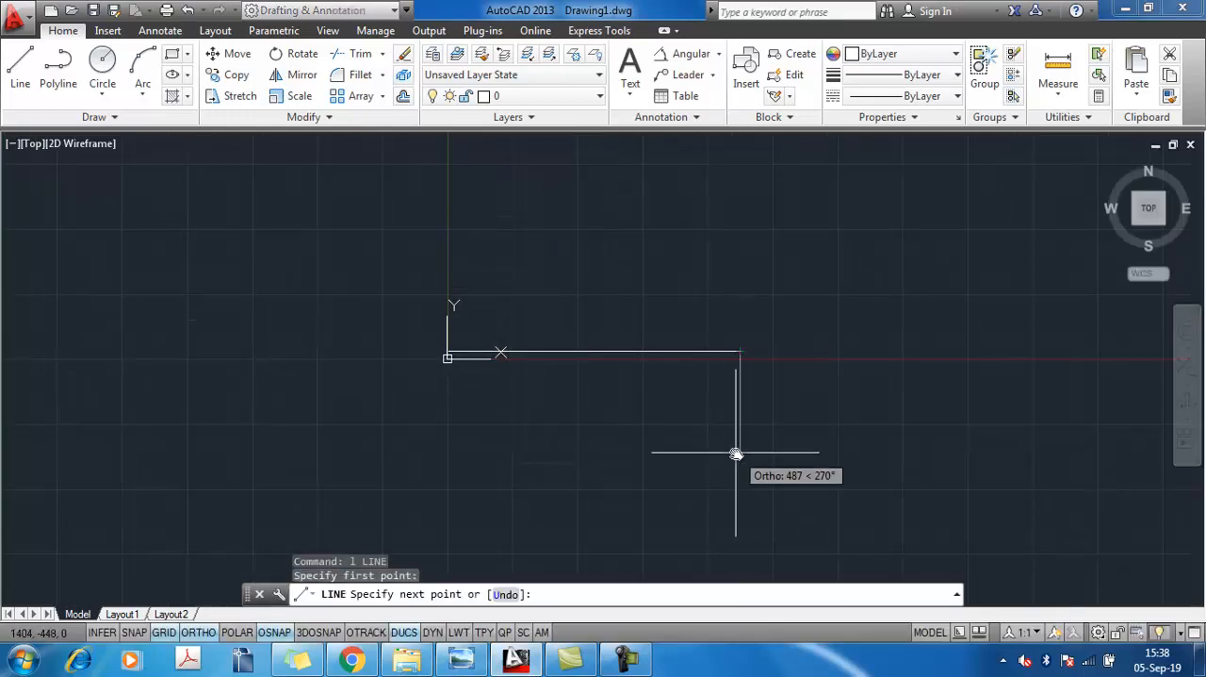
type("700")
key("Return")
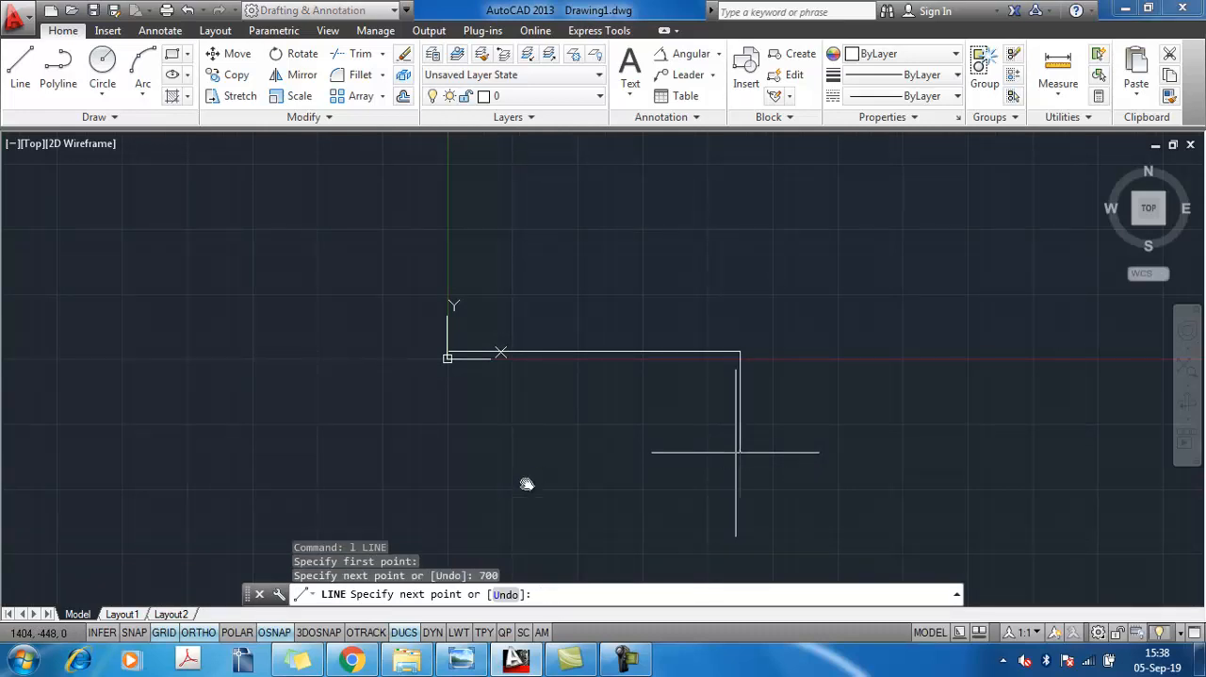
Continue with a 1400 mm horizontal line to the left from the vertical line's lower end and finish the line
type("14")
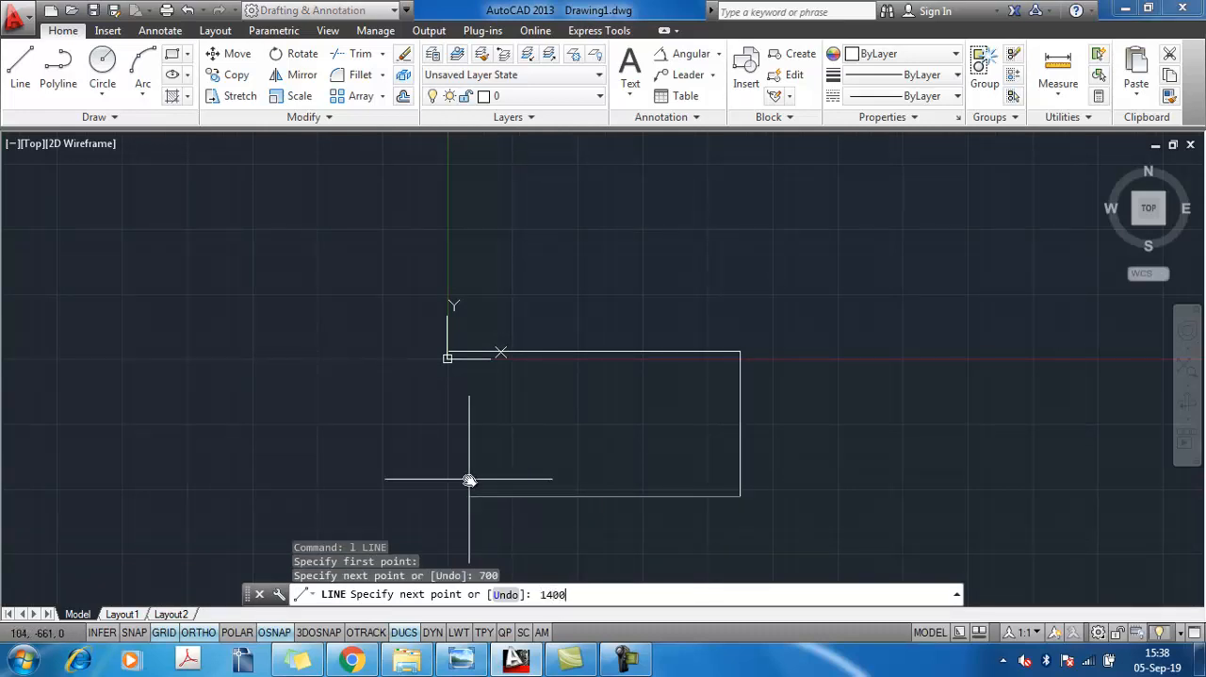
type("00")
key("Return")
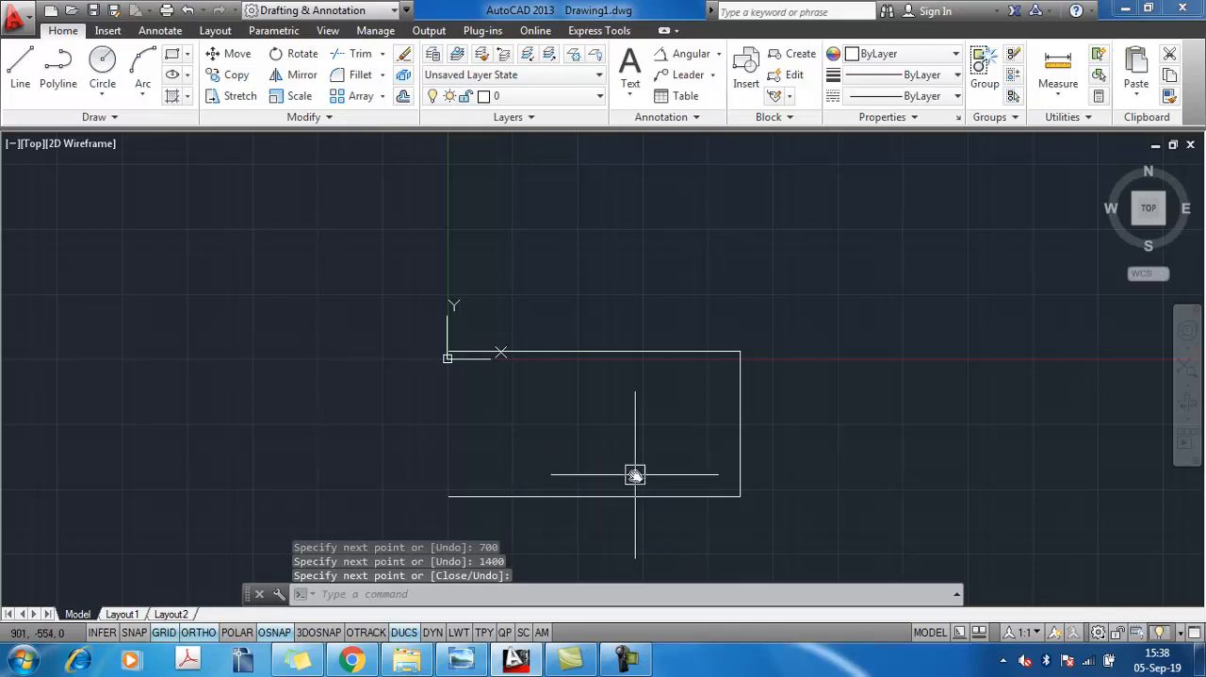
Offset the vertical right side 1400 mm to the left to close the tabletop rectangle
type("c")
key("Return")
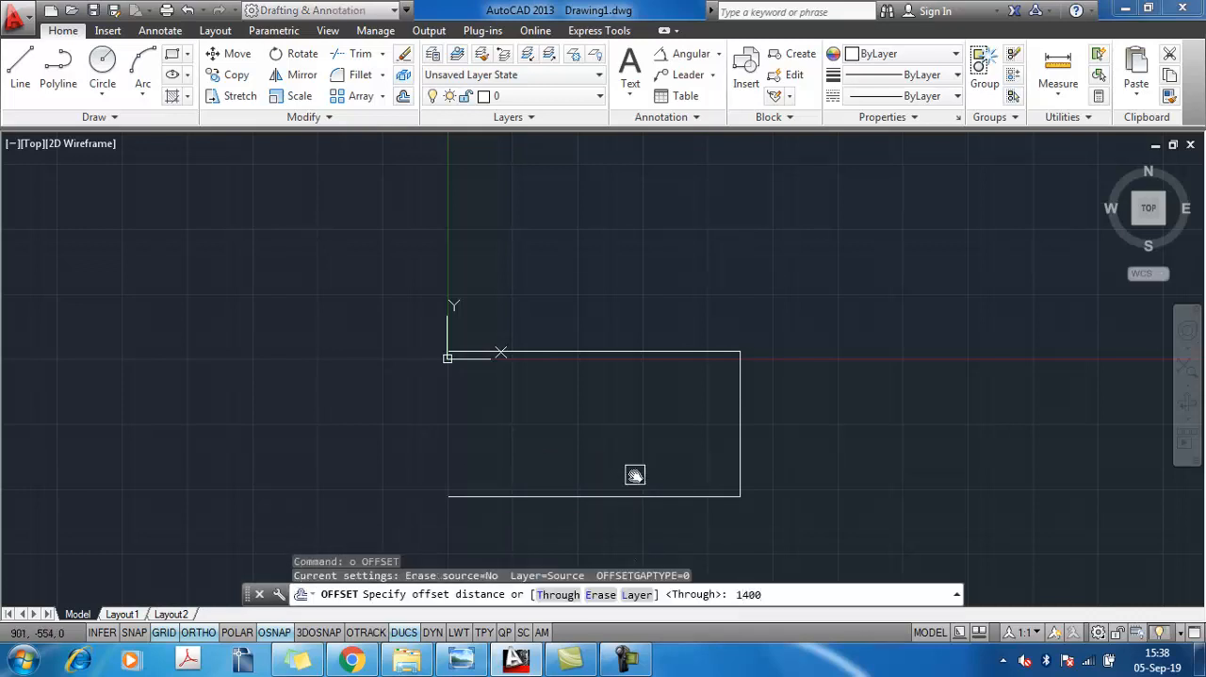
key("Return")
left_click(740, 440)
left_click(490, 427)
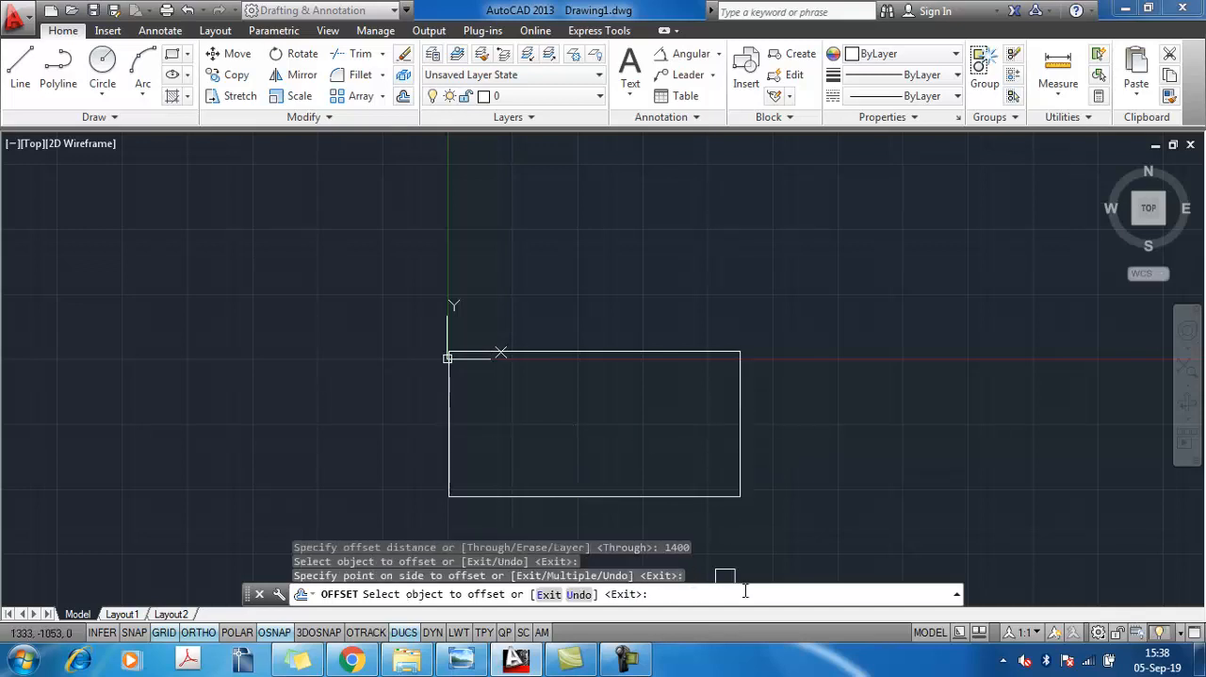
key("Escape")
Hatch the inside of the tabletop rectangle with the ANSI38 pattern
scroll(726, 476, "down", 2)
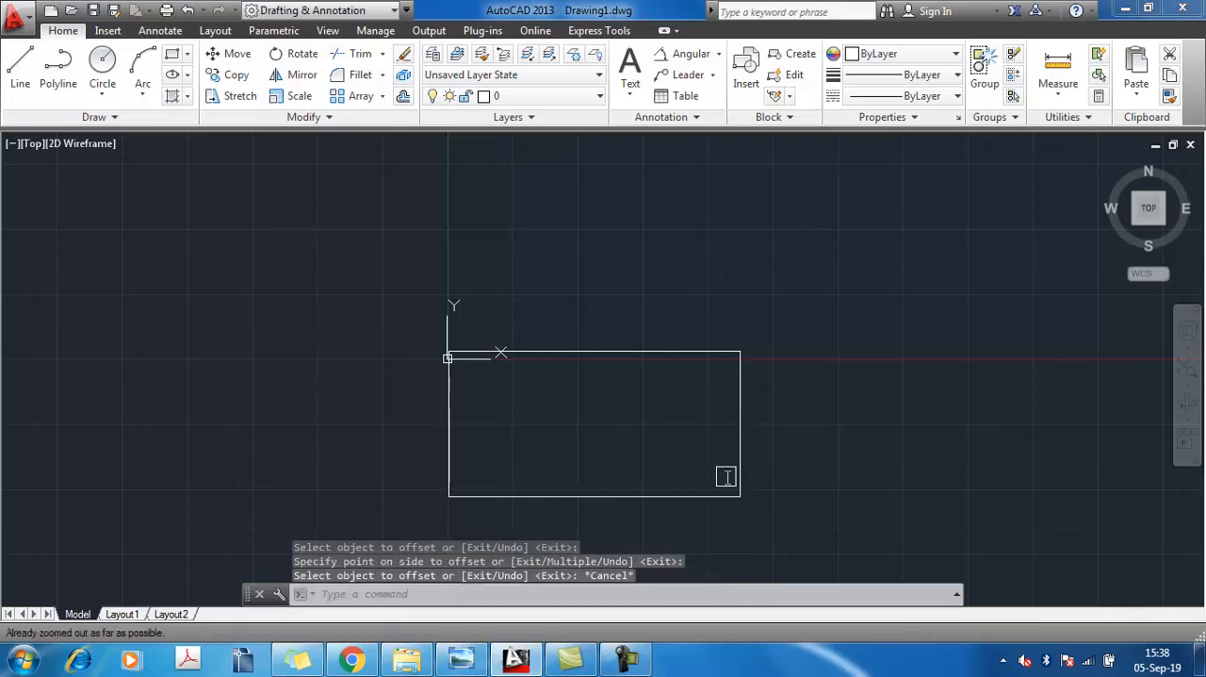
middle_click_drag(732, 376, 724, 329)
scroll(692, 395, "down", 1)
middle_click_drag(689, 402, 692, 402)
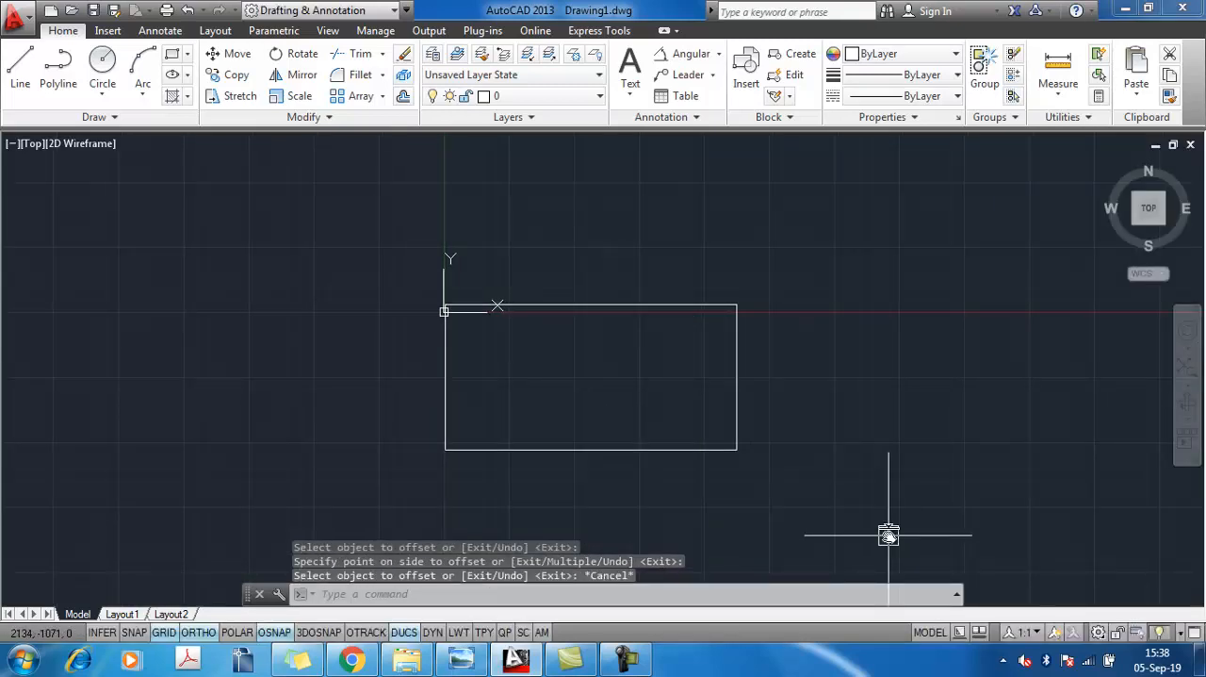
left_click(474, 664)
left_click(474, 664)
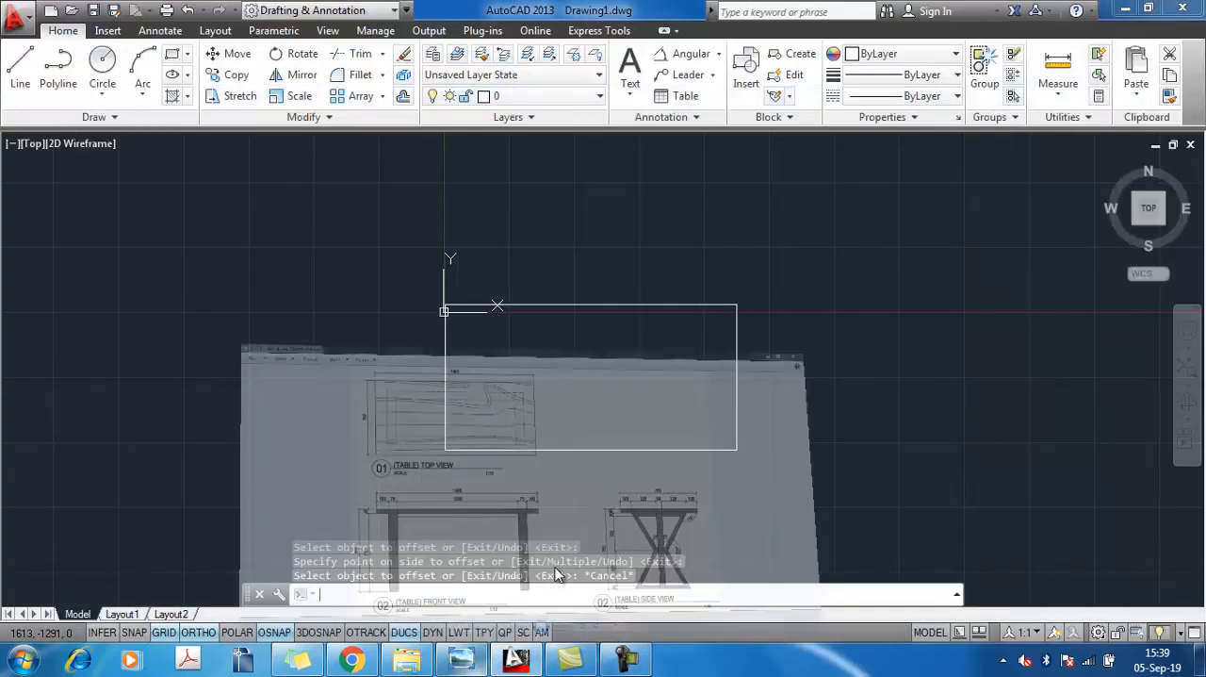
type("h")
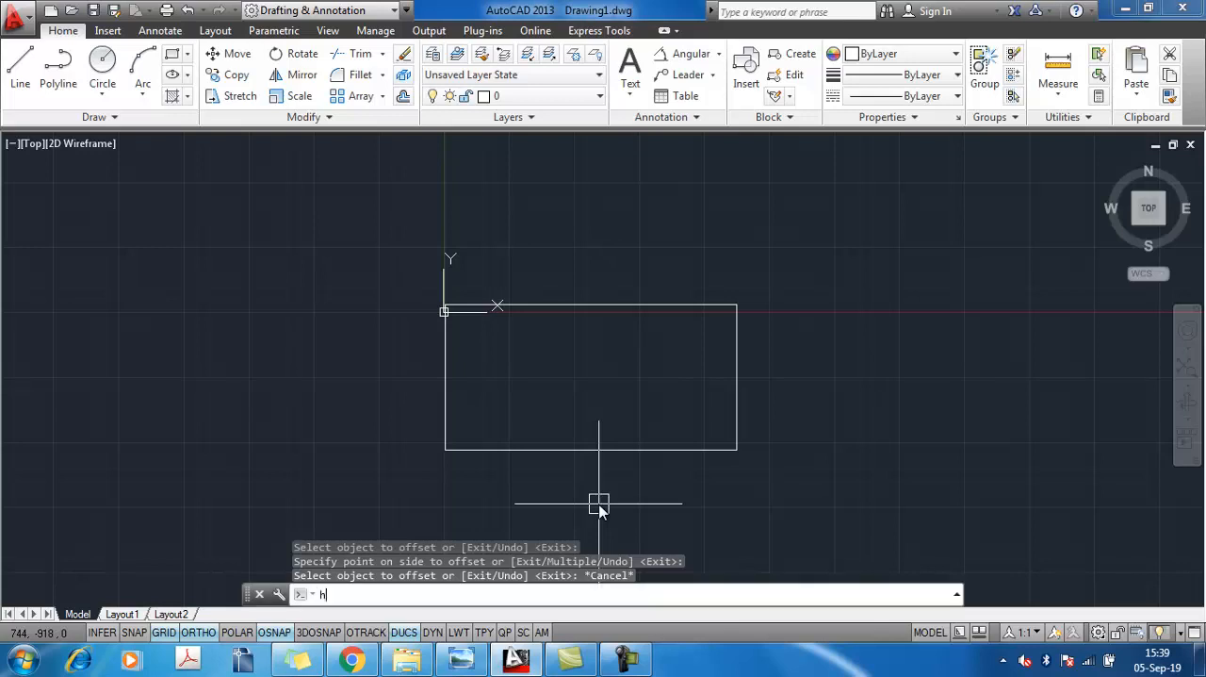
key("Return")
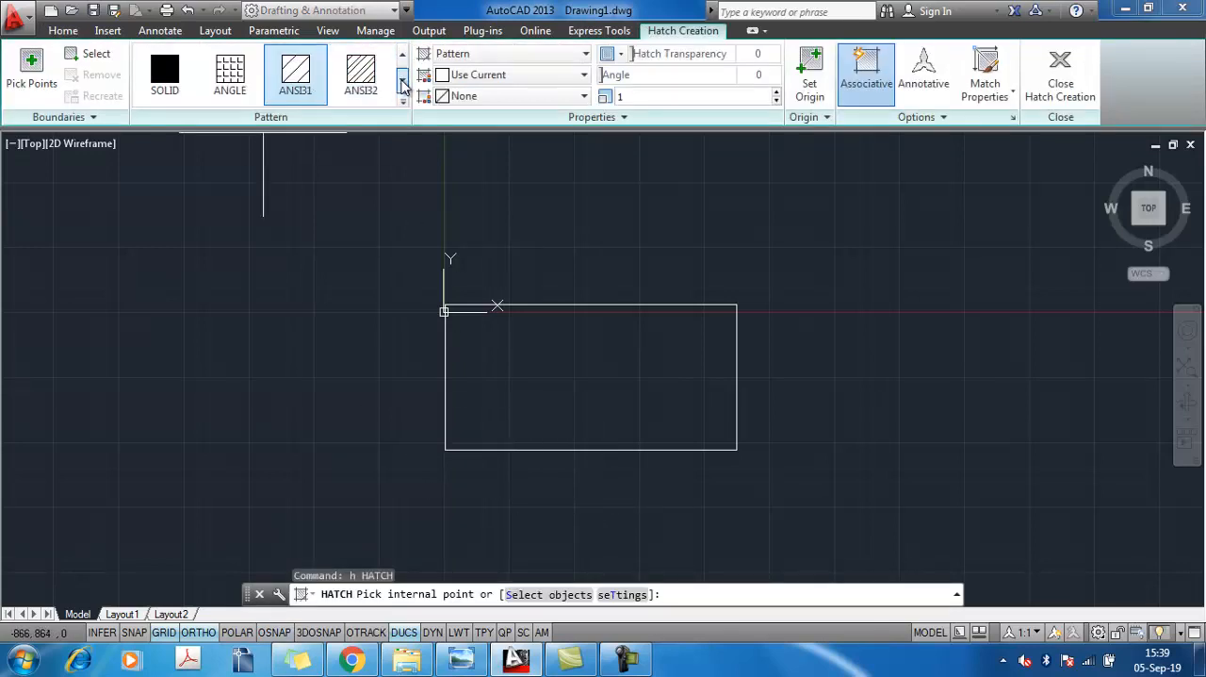
left_click(403, 85)
left_click(403, 85)
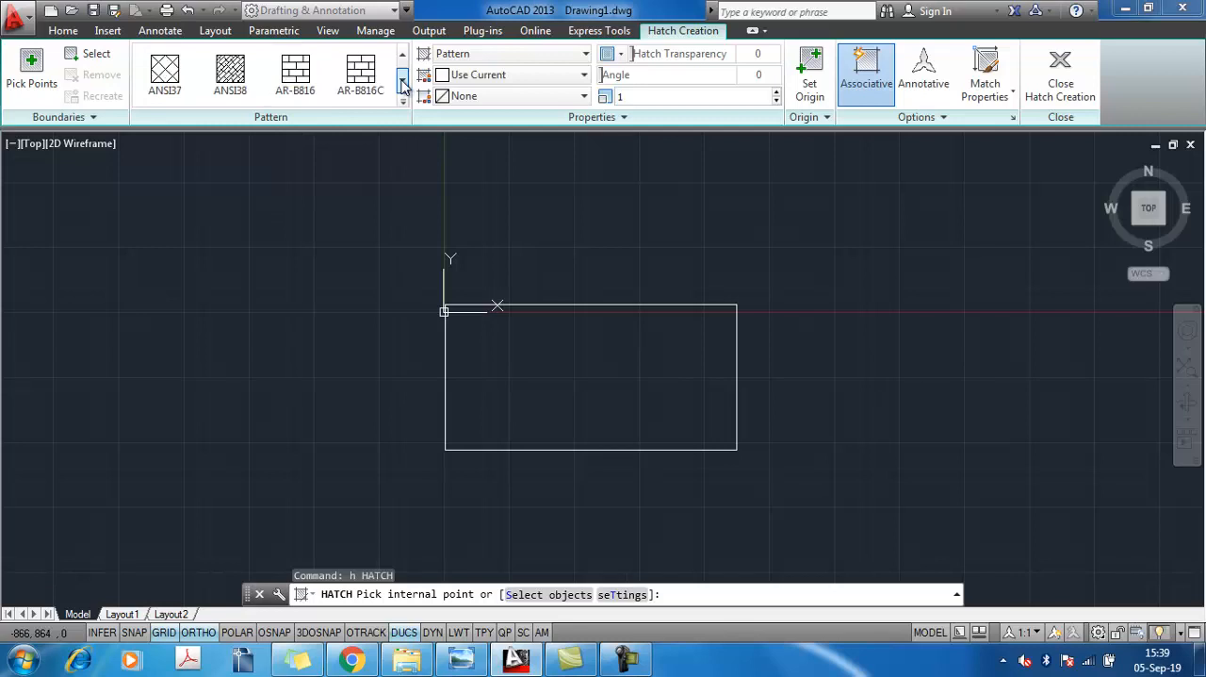
left_click(230, 76)
left_click(580, 360)
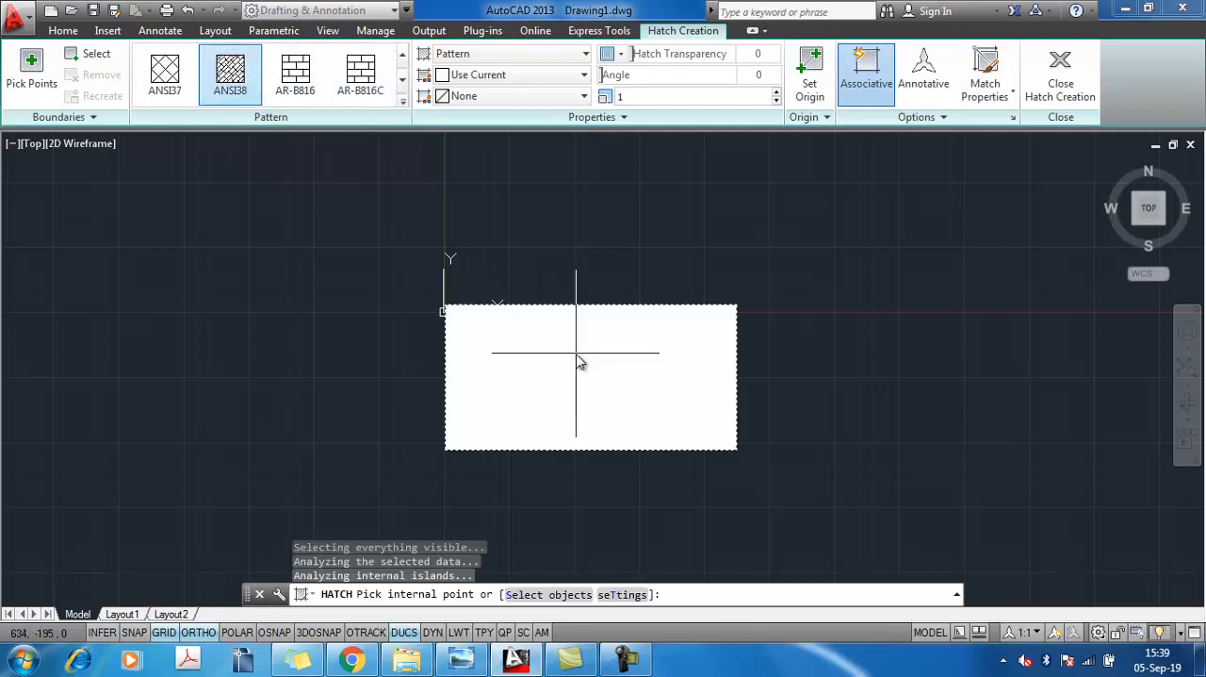
Try hatch scales of 100 and 1000, settle on 400 and finish the rectangle's hatch
double_click(650, 94)
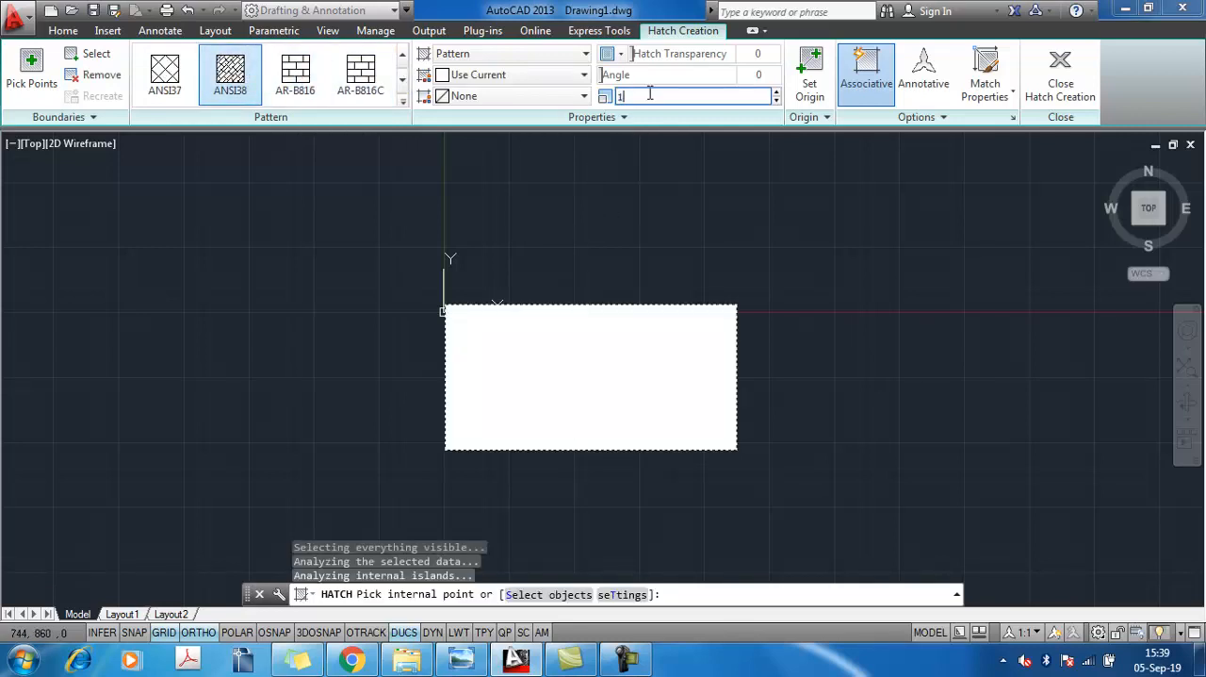
type("100")
key("Return")
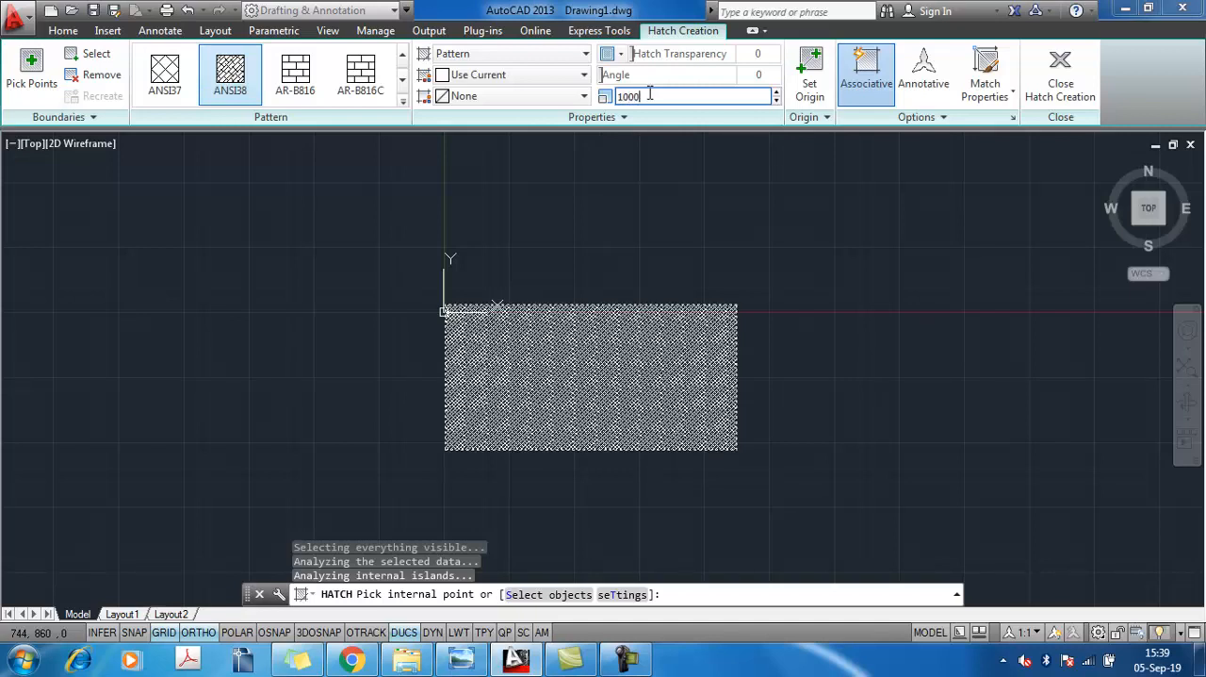
type("0")
key("Return")
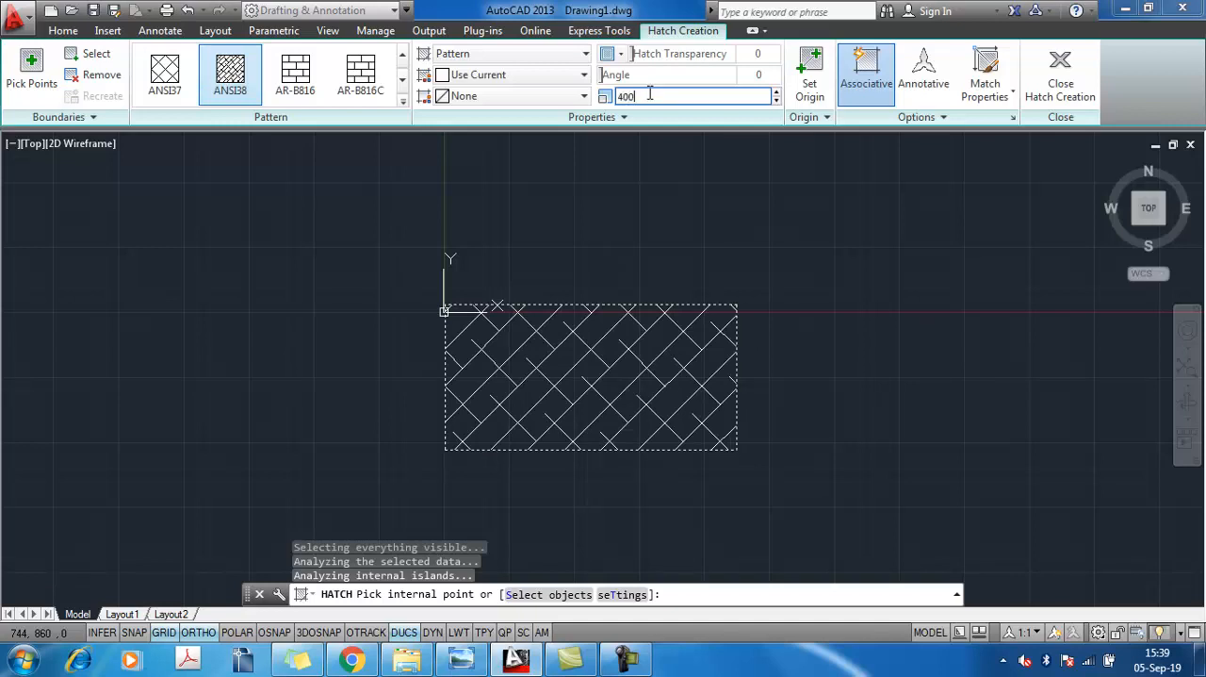
key("Return")
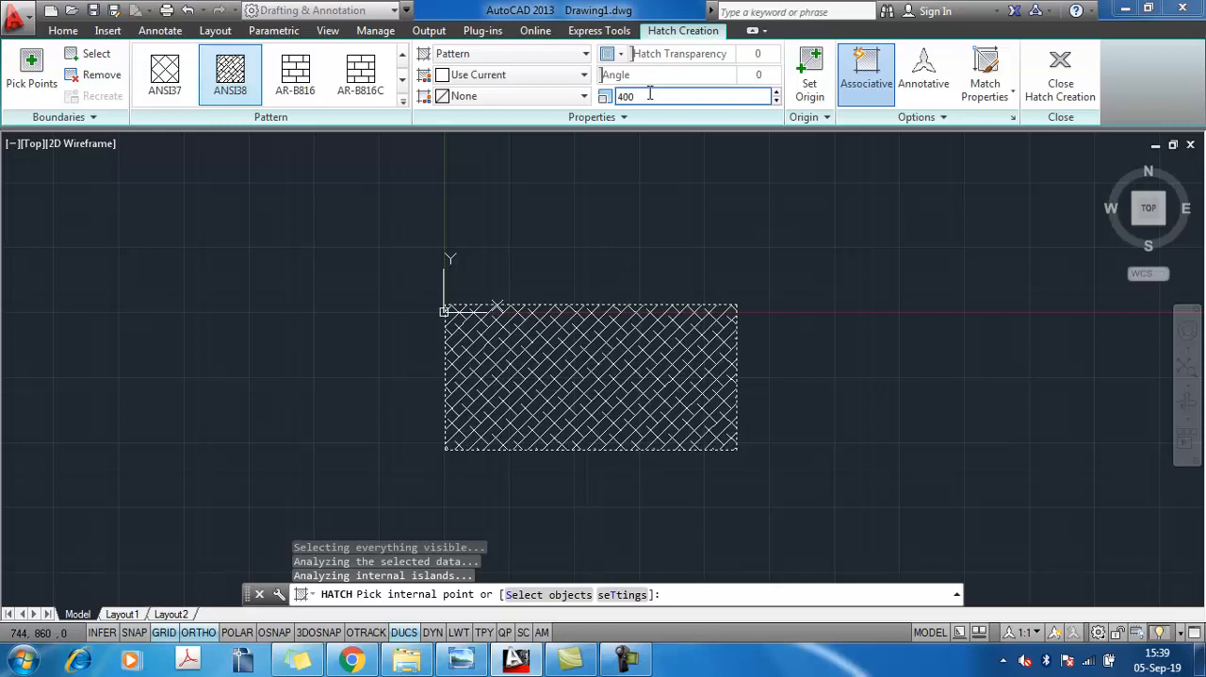
key("Escape")
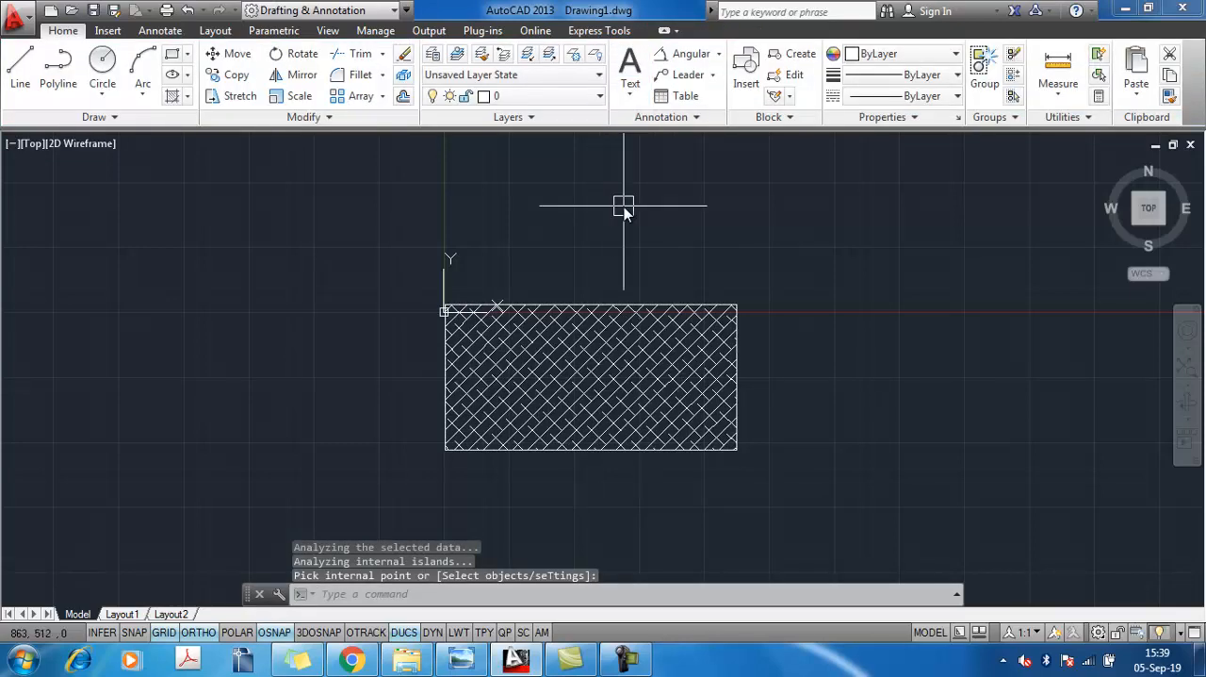
Examine the table's front view and its dimensions in the 0123 image in Windows Photo Viewer, and return to AutoCAD
scroll(607, 341, "up", 3)
scroll(608, 342, "down", 2)
middle_click_drag(637, 348, 739, 335)
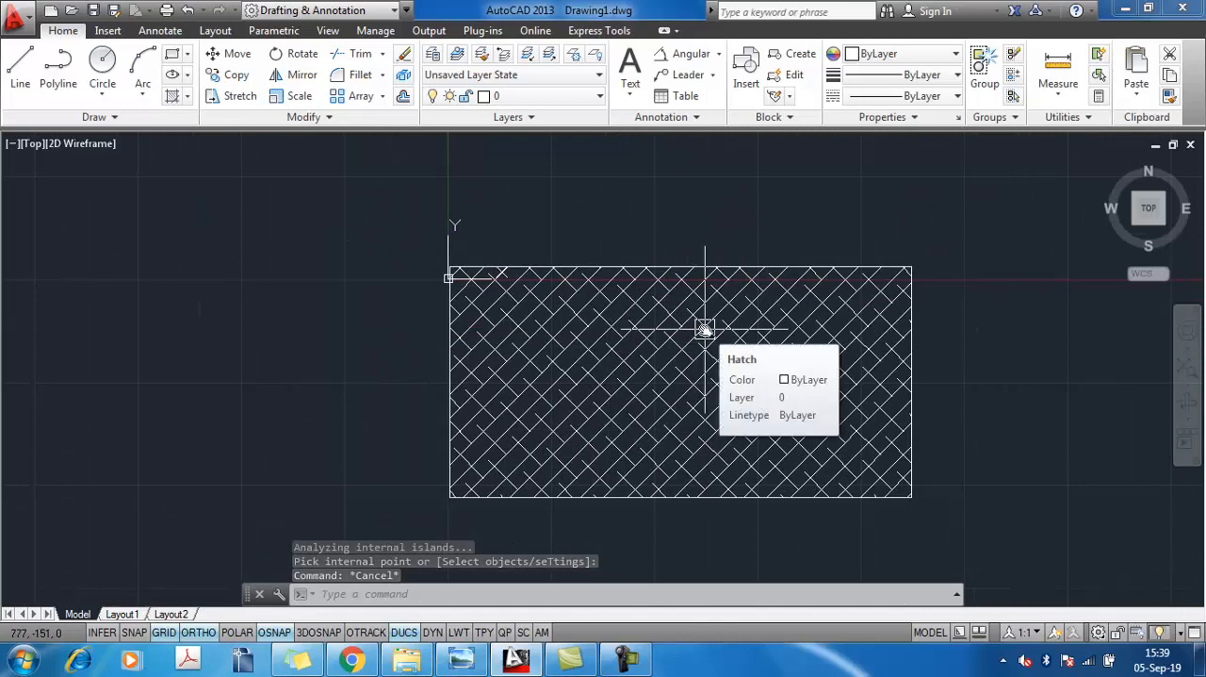
middle_click_drag(698, 343, 654, 299)
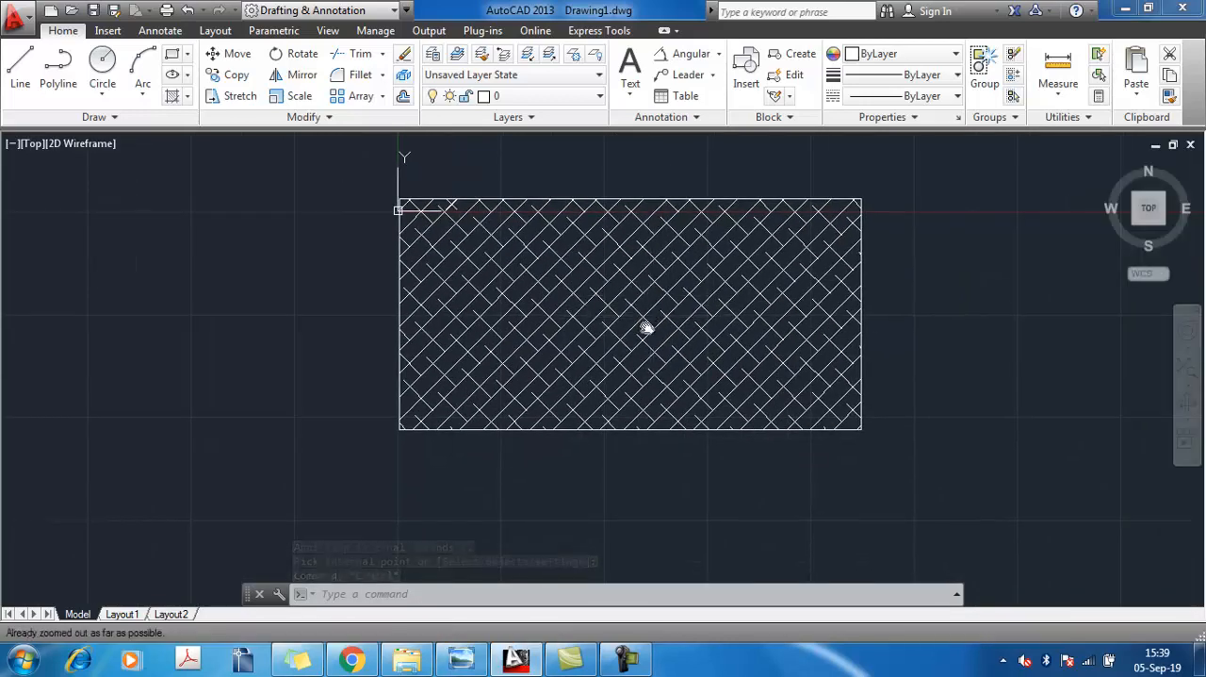
key("alt+Tab")
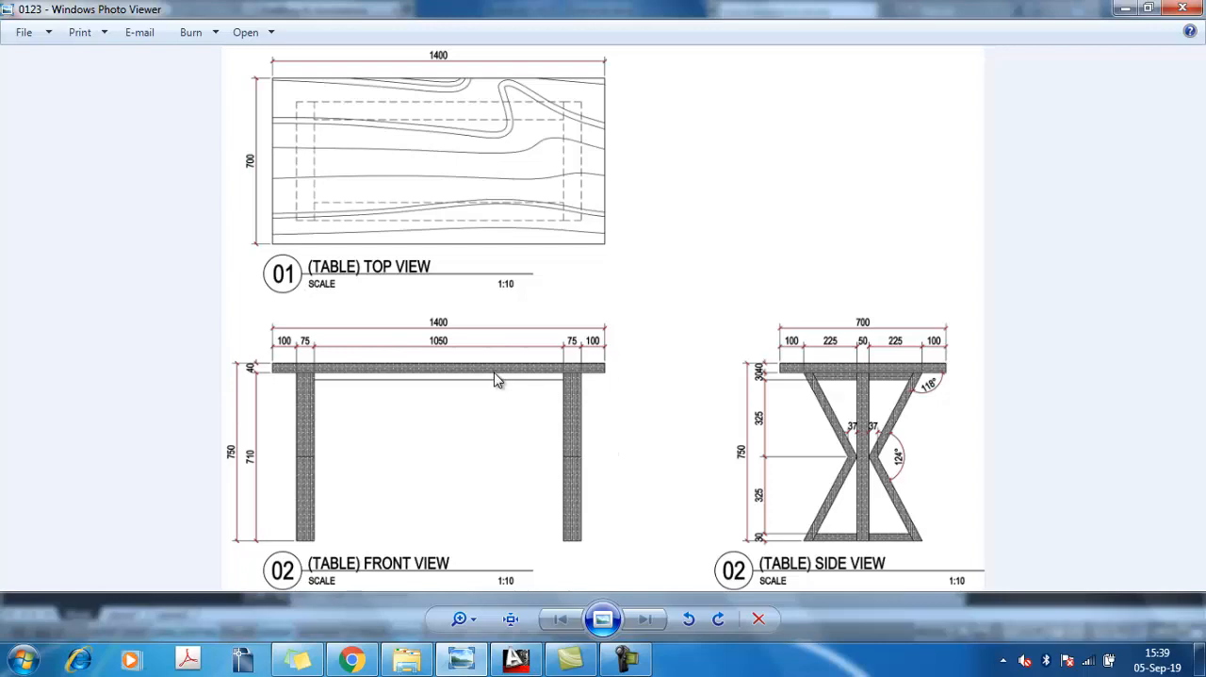
key("alt+Tab")
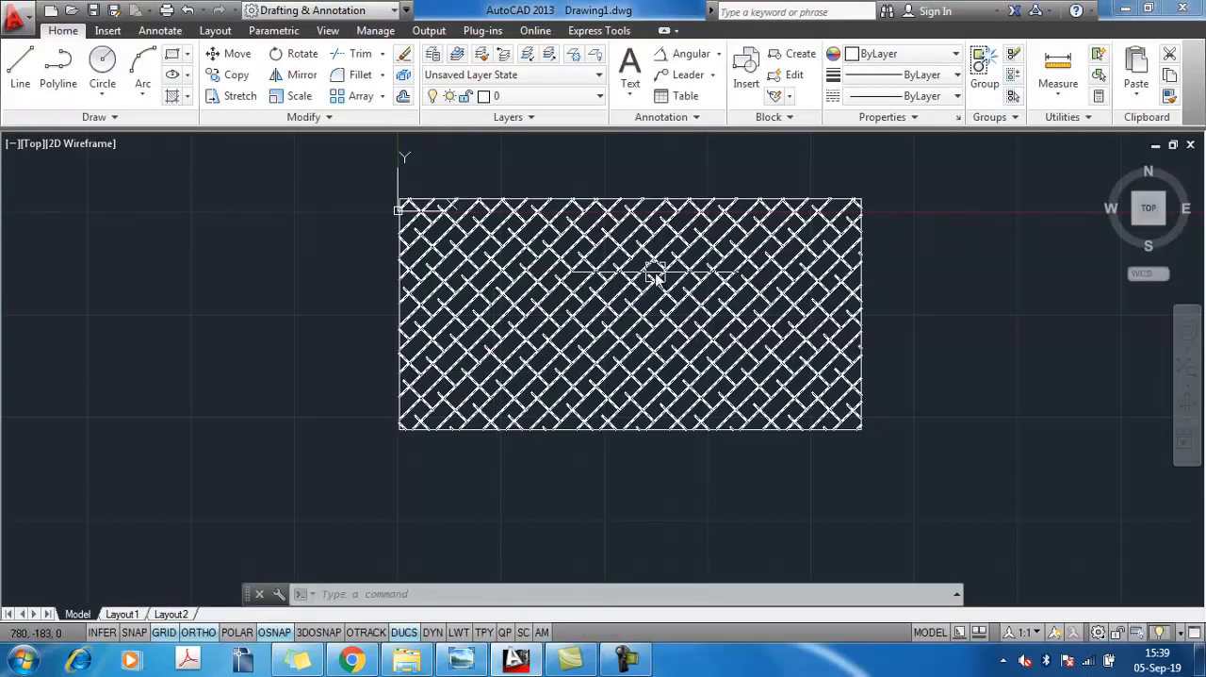
Reduce the AutoCAD window so it sits beside the table reference image, with free space below the hatched rectangle
left_click(1150, 8)
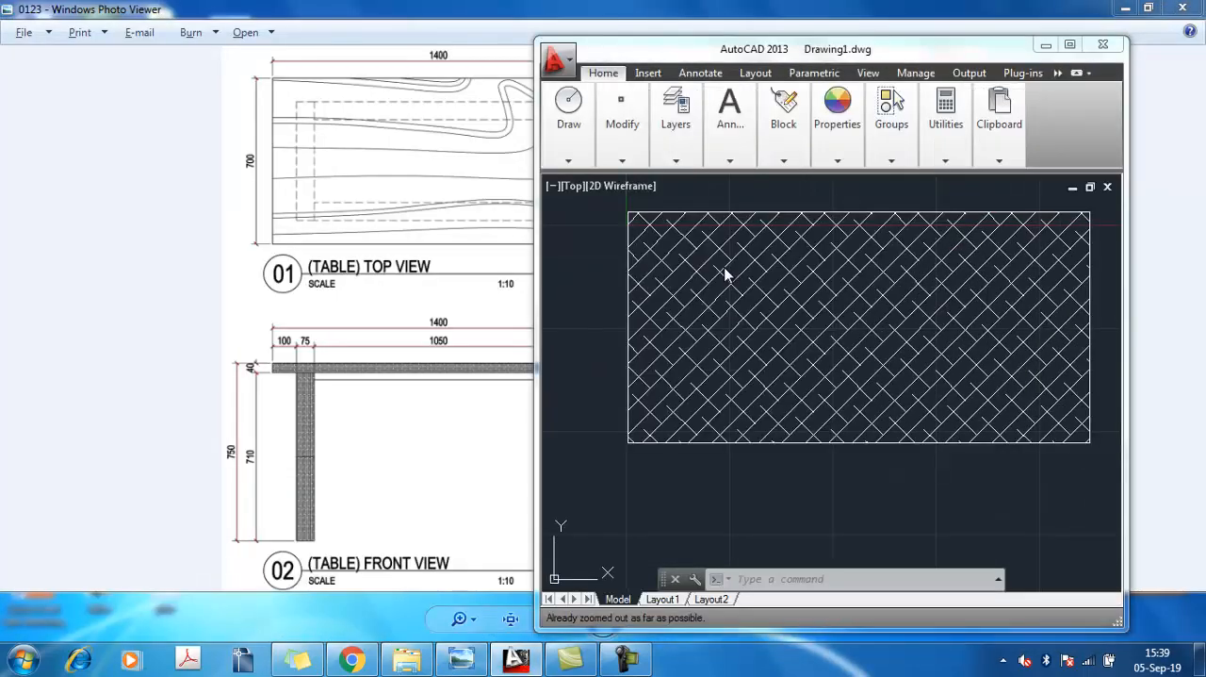
scroll(785, 375, "down", 3)
middle_click_drag(785, 375, 757, 275)
scroll(848, 412, "down", 2)
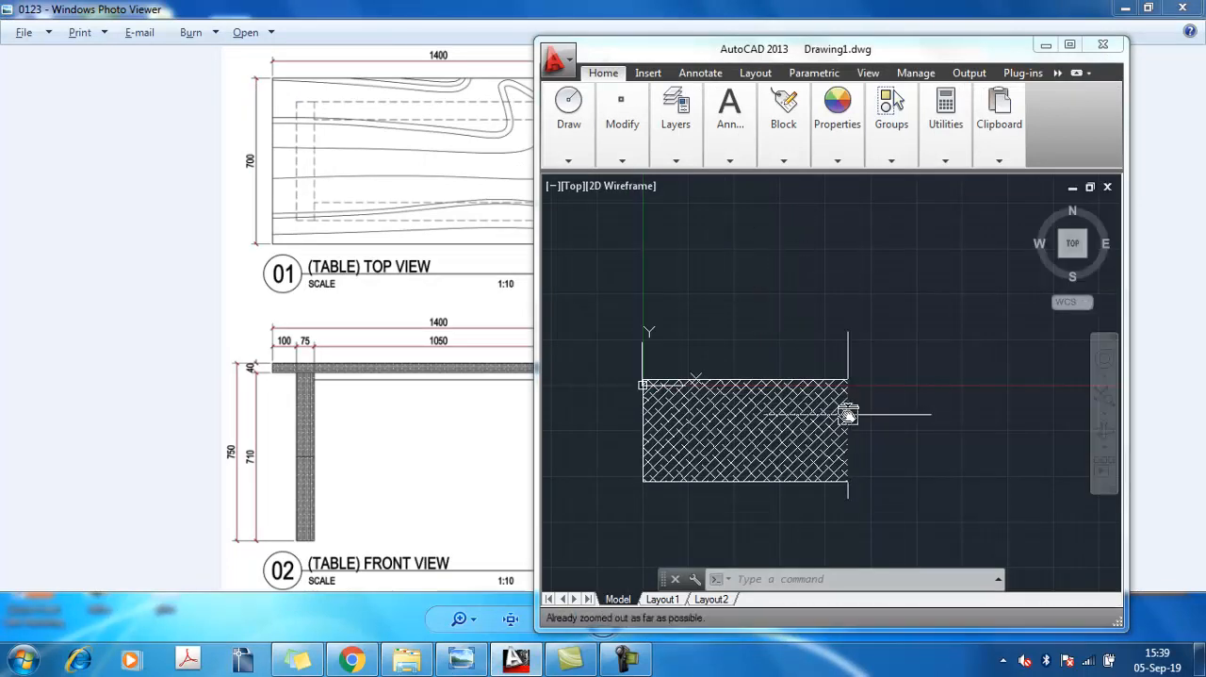
type("z")
key("Return")
type("a")
key("Return")
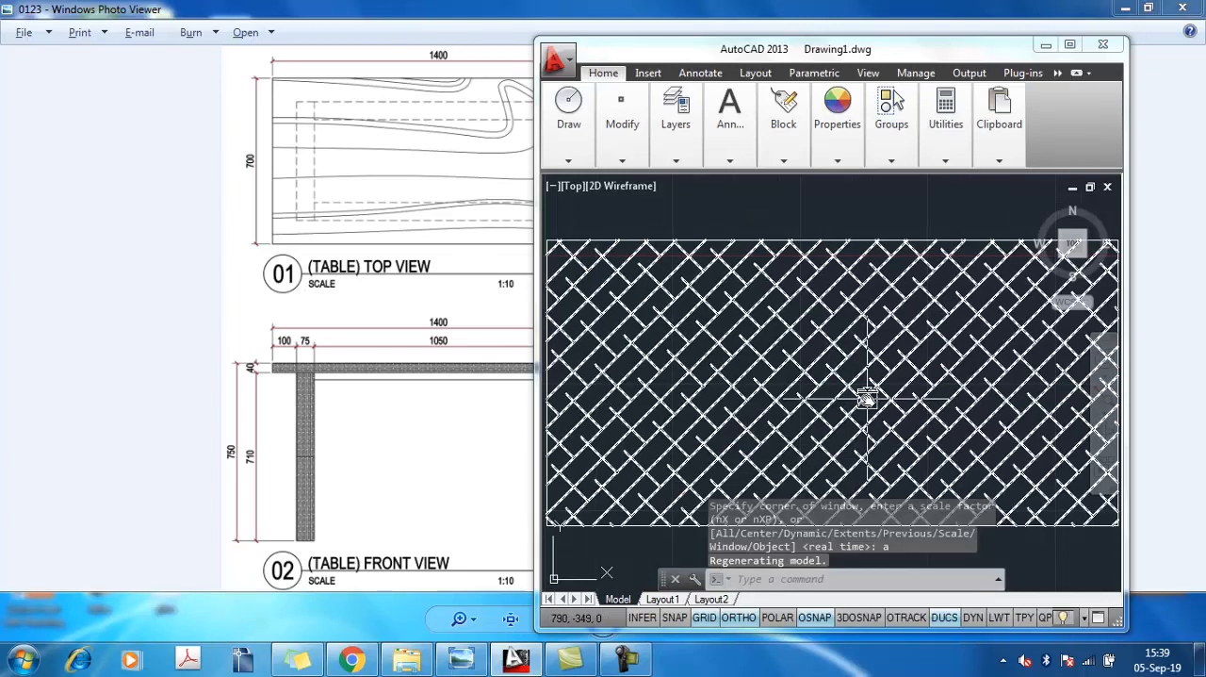
scroll(867, 400, "down", 6)
middle_click_drag(867, 400, 828, 240)
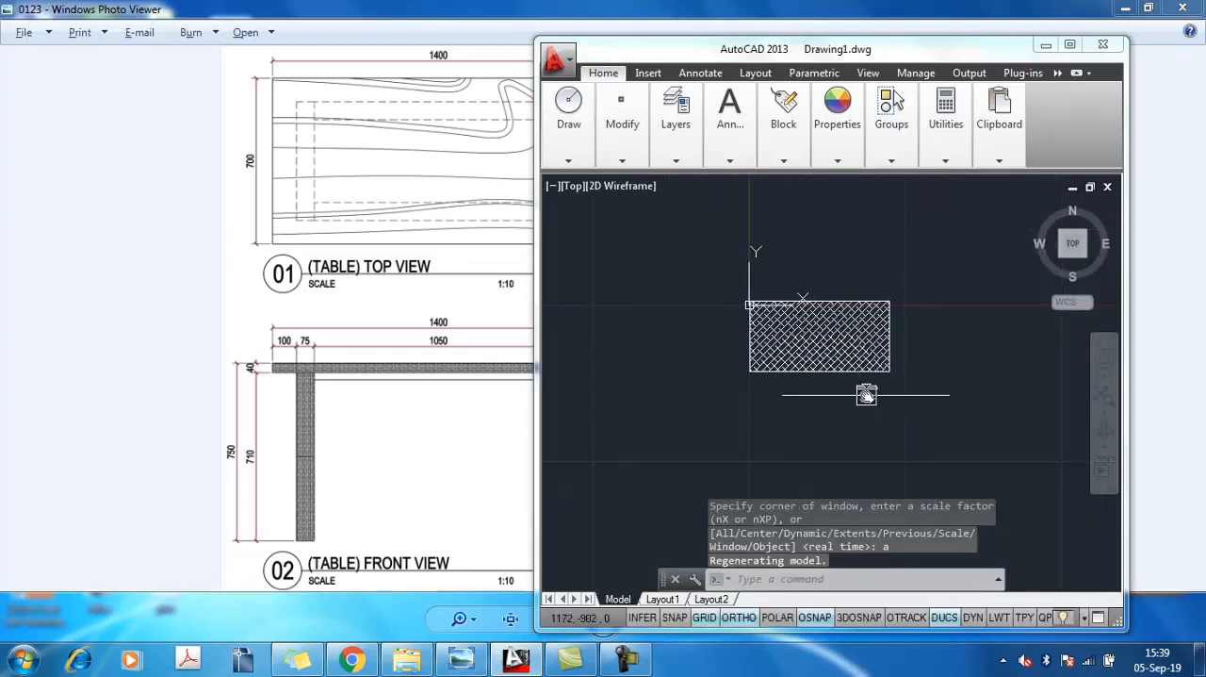
middle_click_drag(866, 396, 617, 393)
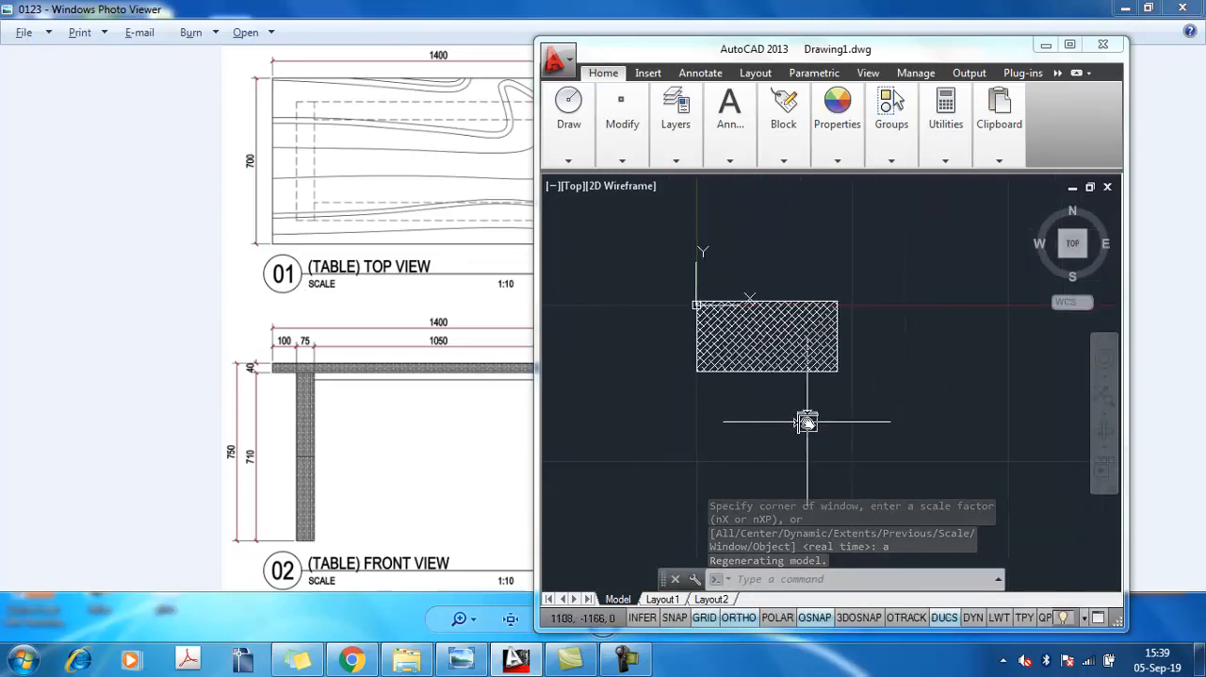
type("1")
key("Return")
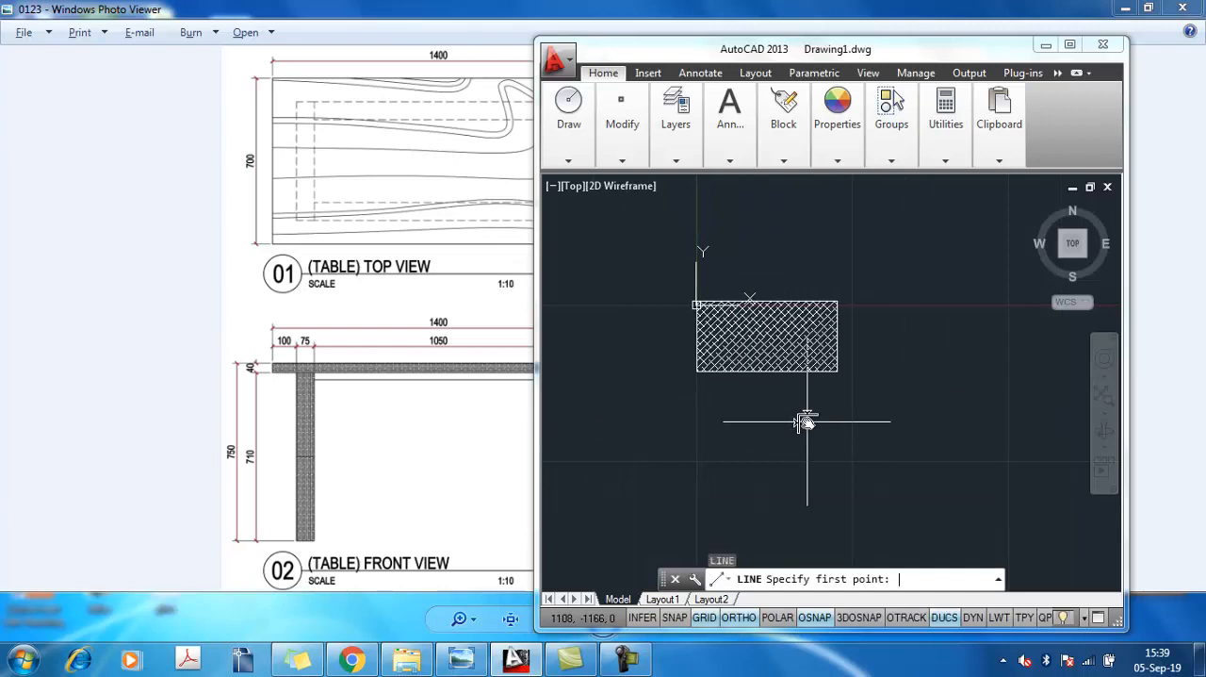
left_click(696, 464)
key("Escape")
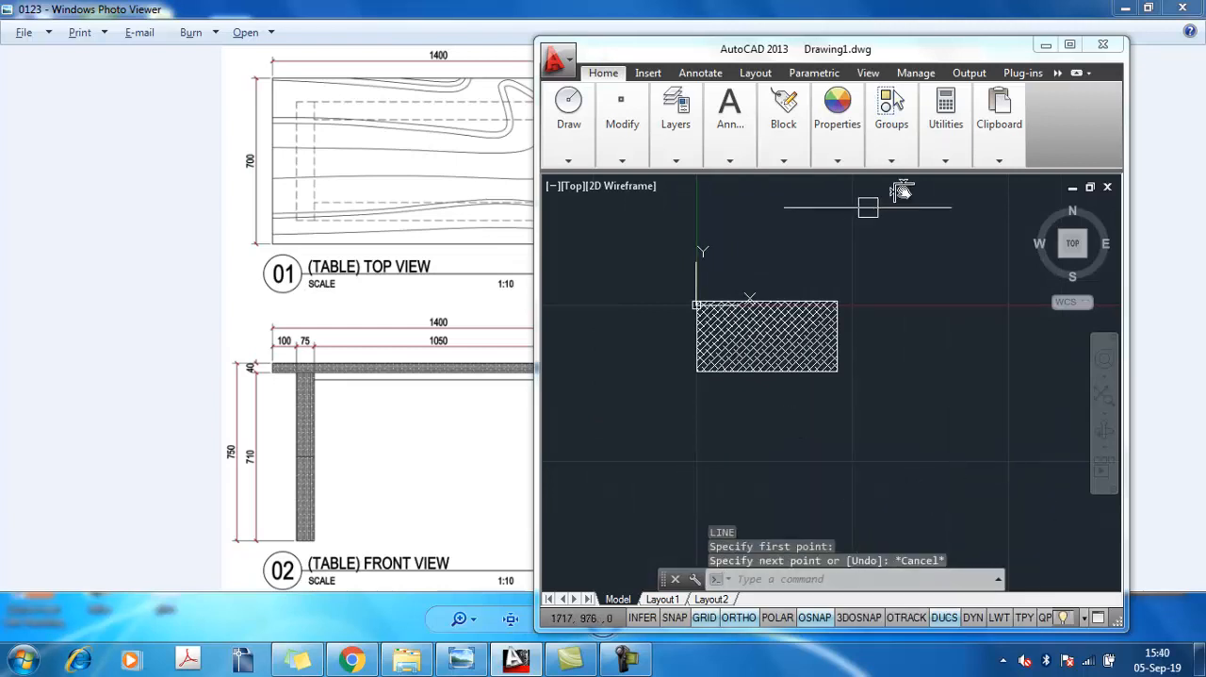
Maximize the AutoCAD window and place vertical construction lines through the hatched rectangle's lower-left and lower-right corners
left_click(1070, 44)
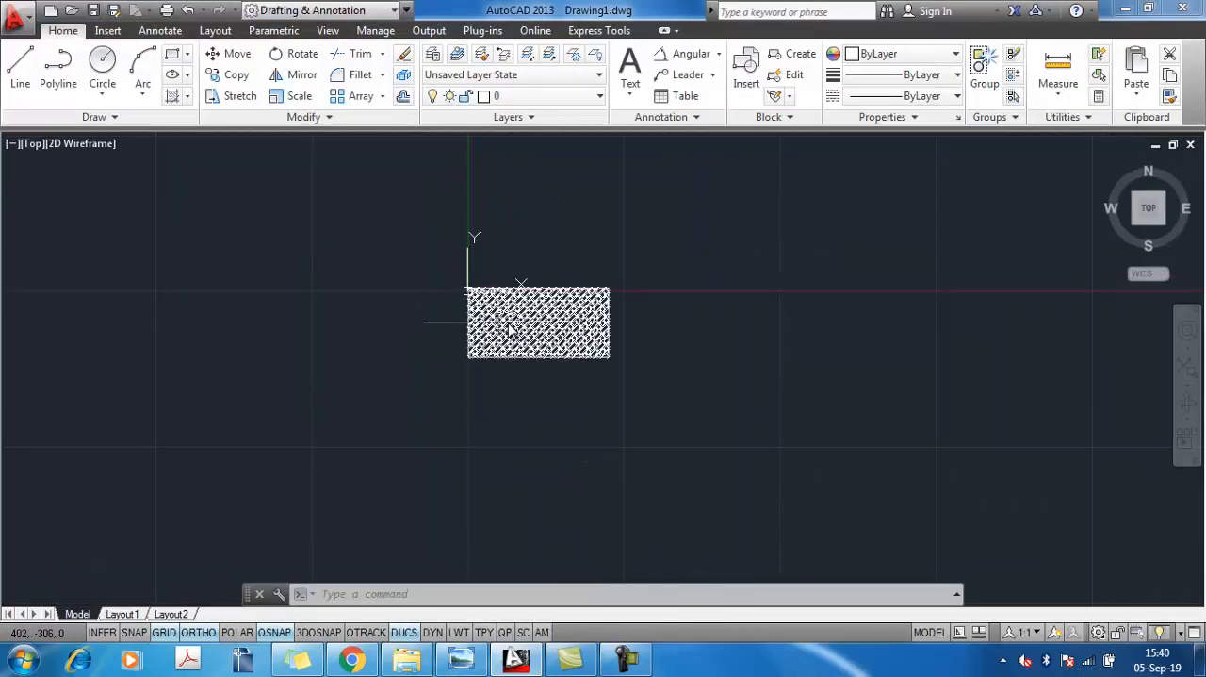
type("xl")
key("Return")
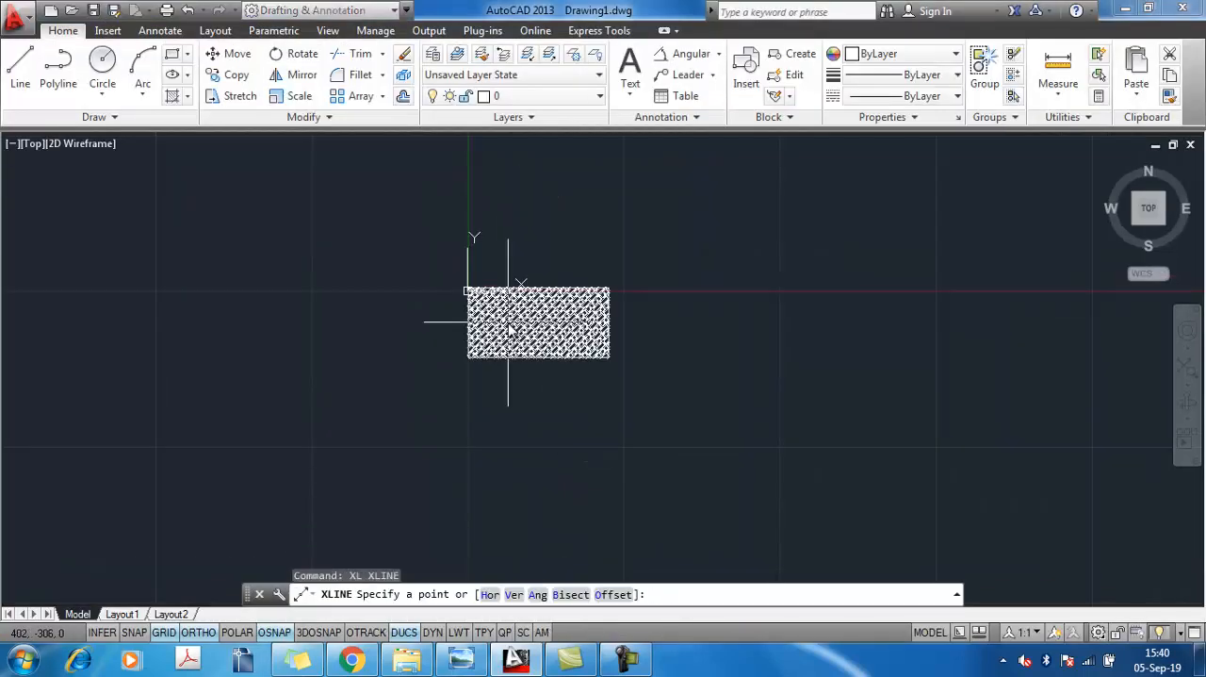
type("v")
key("Return")
scroll(469, 358, "up", 7)
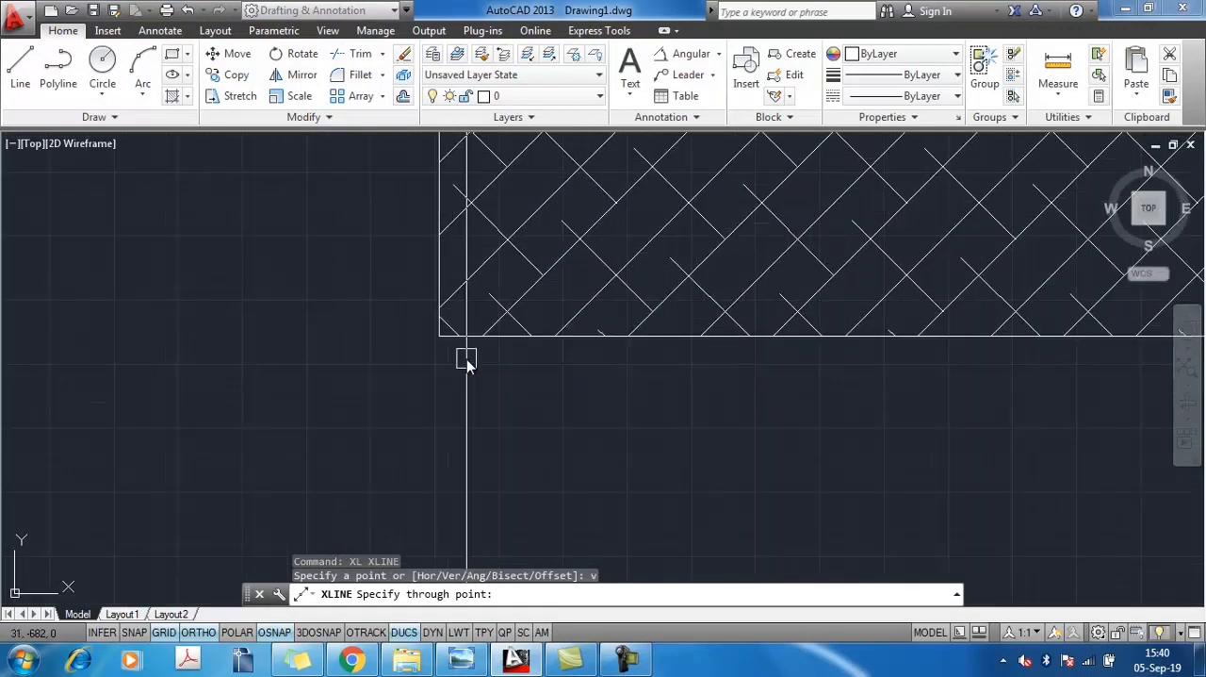
left_click(439, 337)
scroll(658, 390, "down", 7)
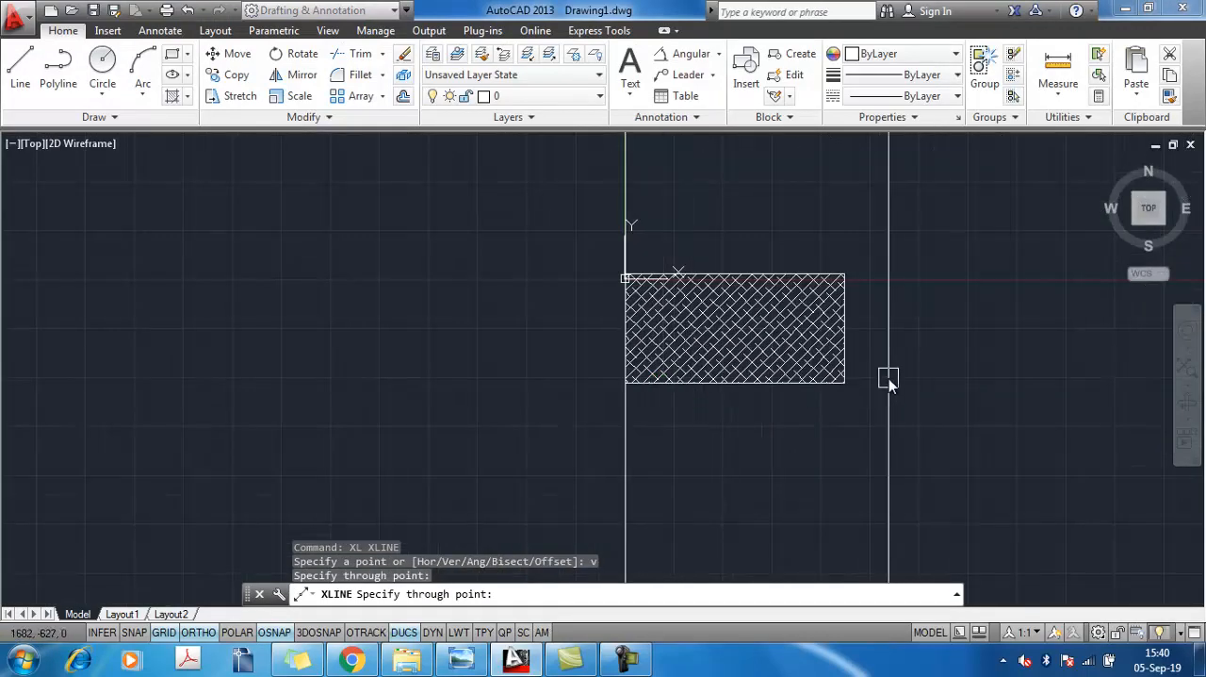
scroll(889, 377, "up", 7)
left_click(585, 425)
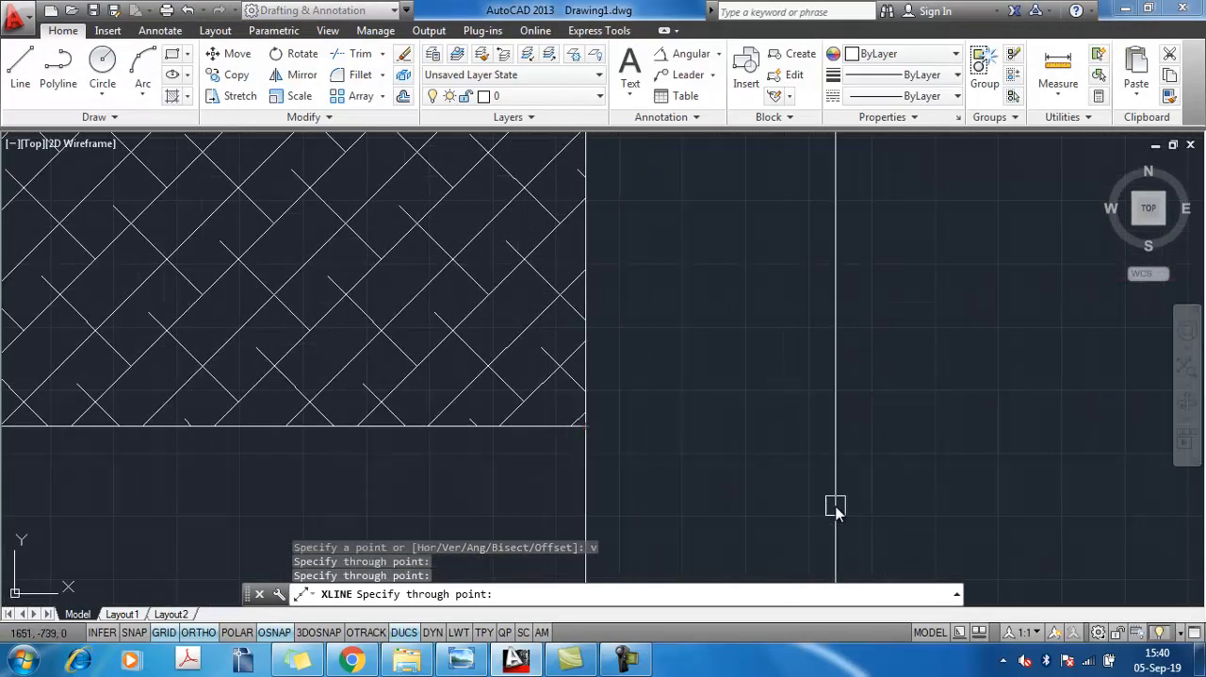
key("Escape")
Draw a horizontal line between the two construction lines, below the hatched rectangle, as the front view's top edge
scroll(621, 396, "down", 7)
middle_click_drag(633, 399, 740, 291)
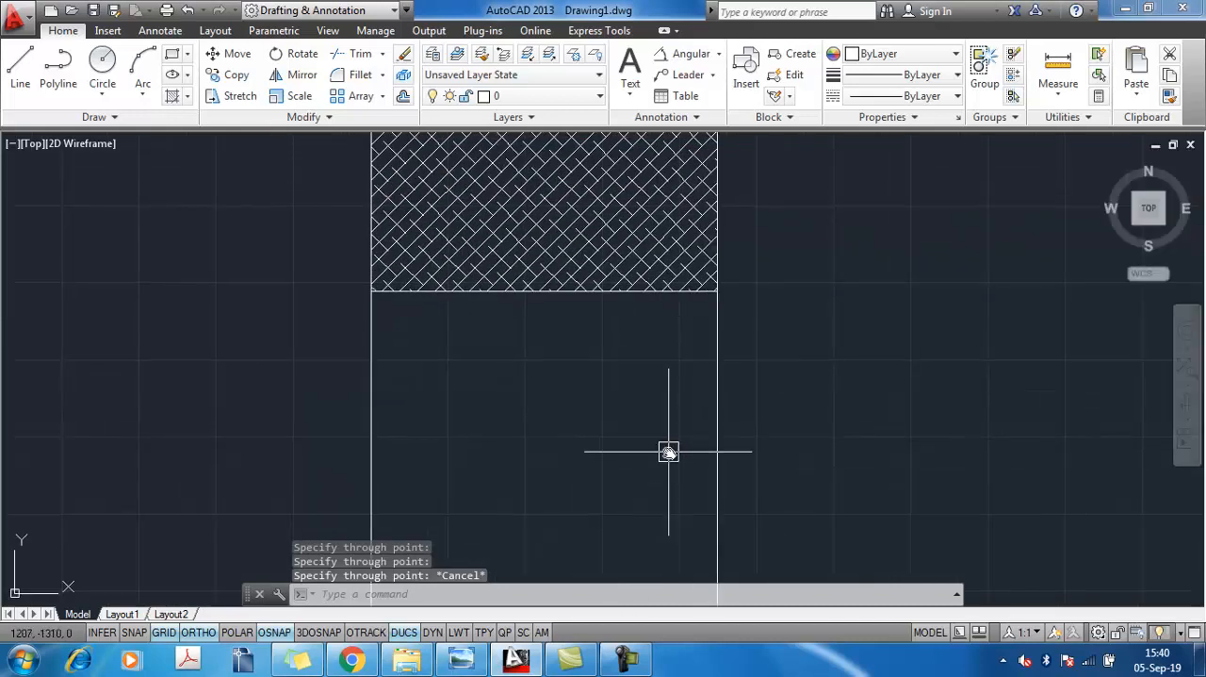
type("l")
key("Return")
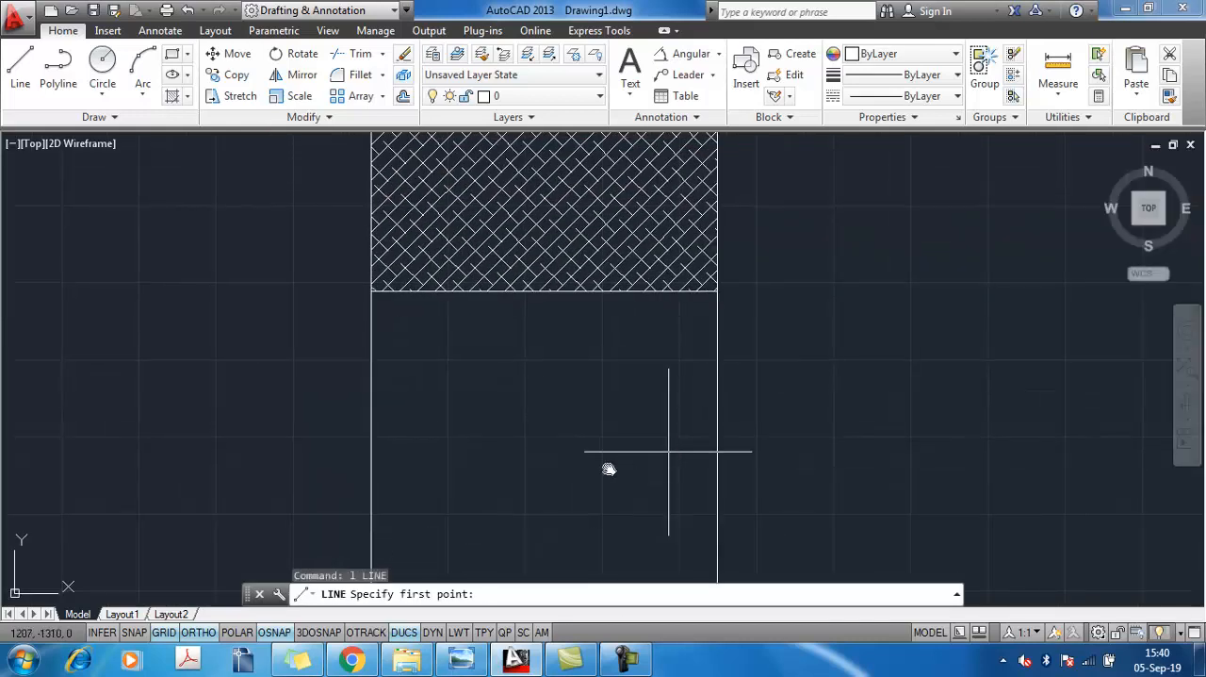
left_click(372, 475)
left_click(717, 473)
key("Return")
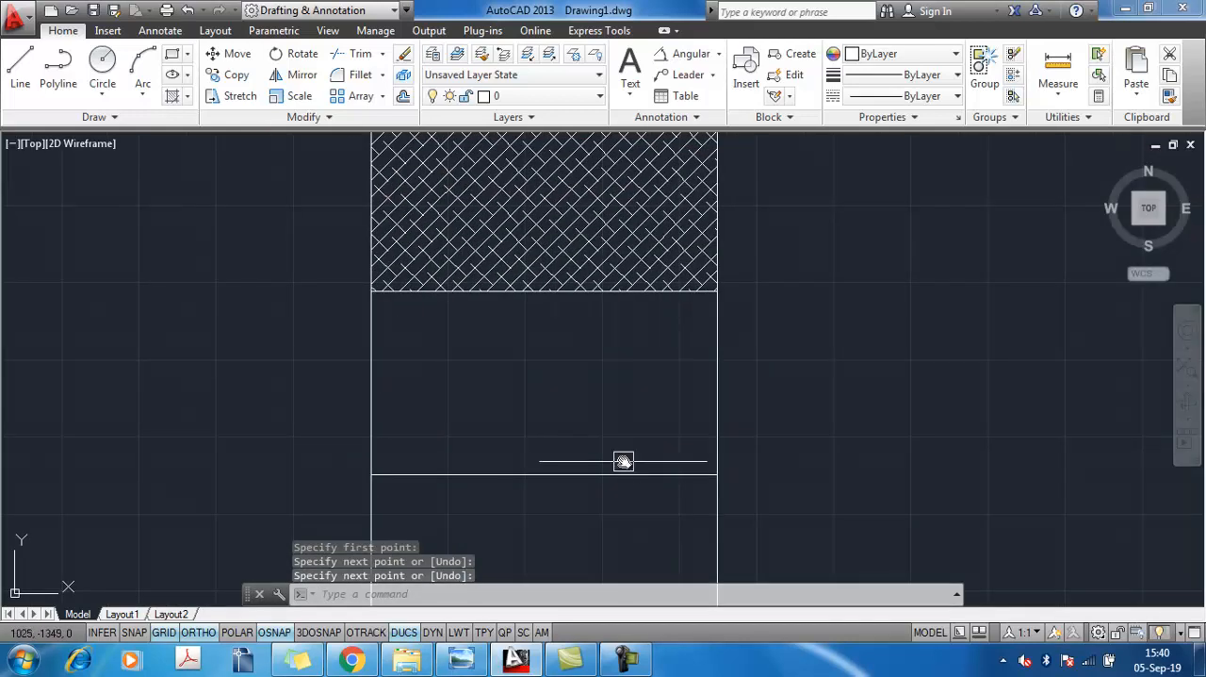
Check the table reference image in Windows Photo Viewer, return to AutoCAD and erase both vertical construction lines
scroll(631, 469, "down", 5)
middle_click_drag(636, 473, 735, 388)
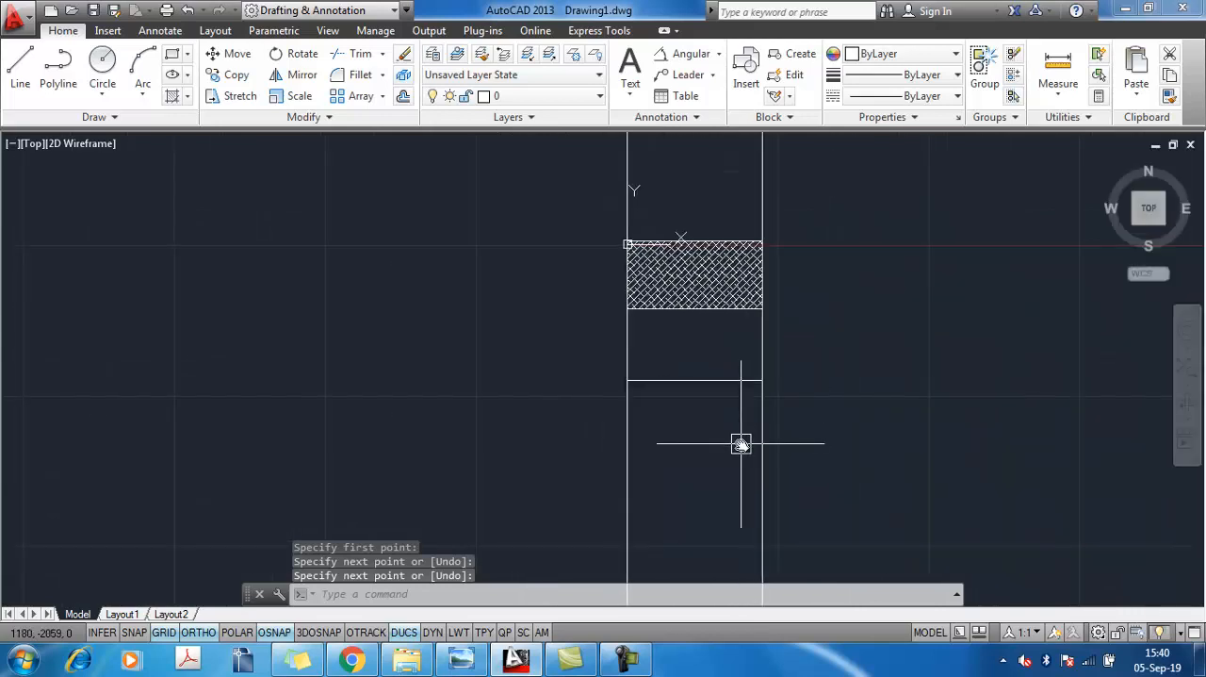
key("alt+Tab")
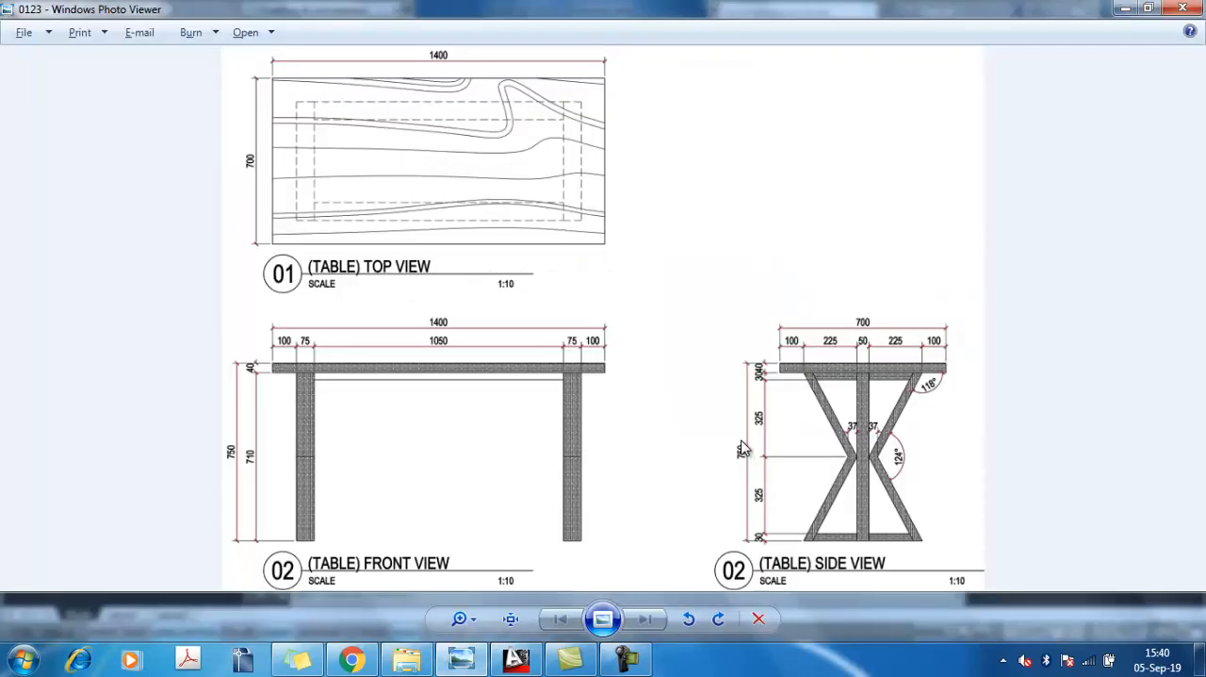
key("alt+Tab")
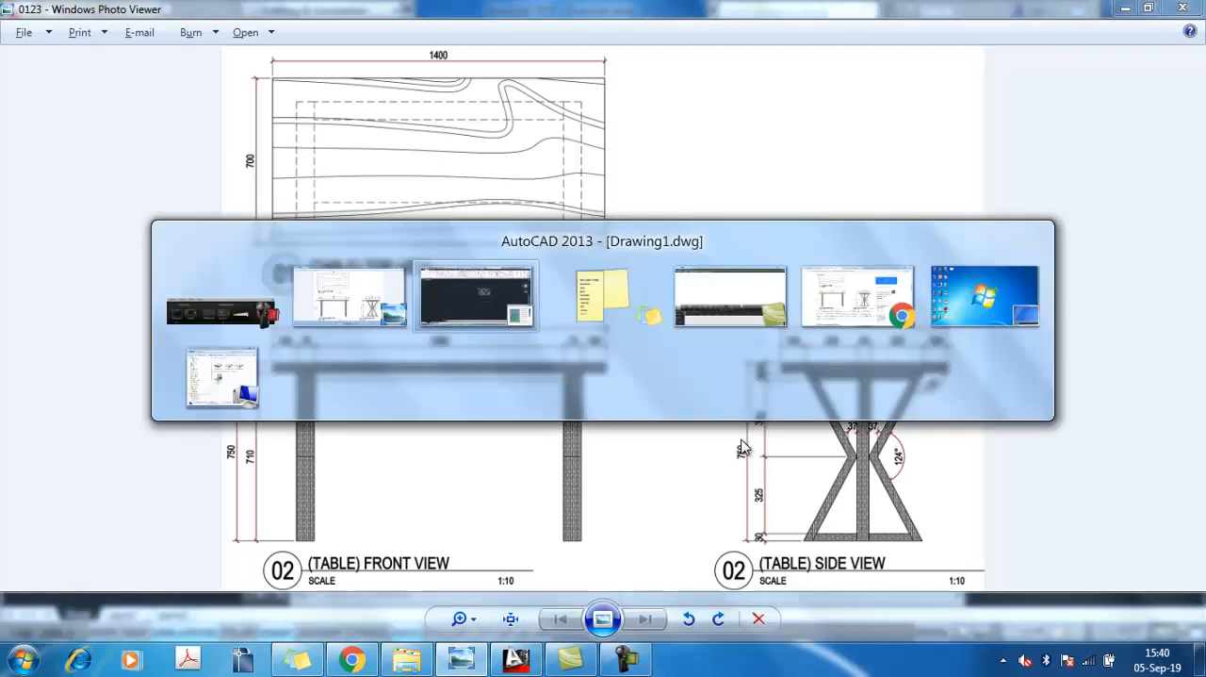
scroll(754, 390, "down", 1)
left_click(824, 456)
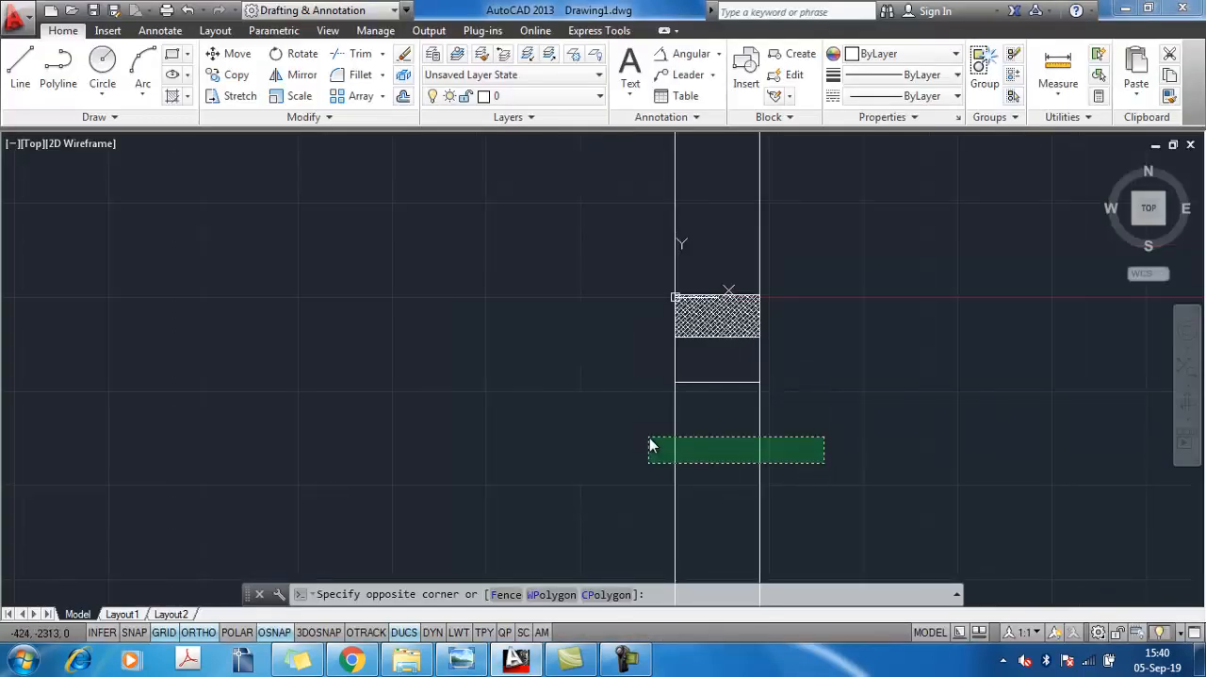
left_click(649, 437)
key("Delete")
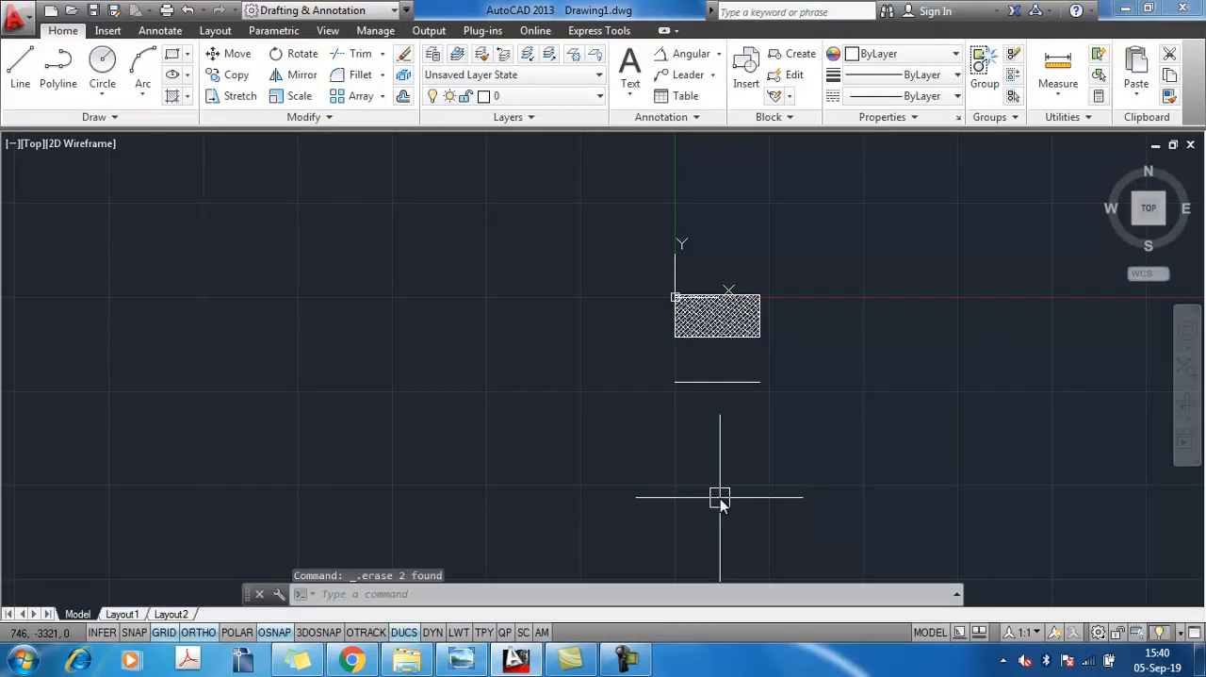
Draw a vertical line about 565 mm long downward from the left end of the front view's top edge
type("l")
key("Return")
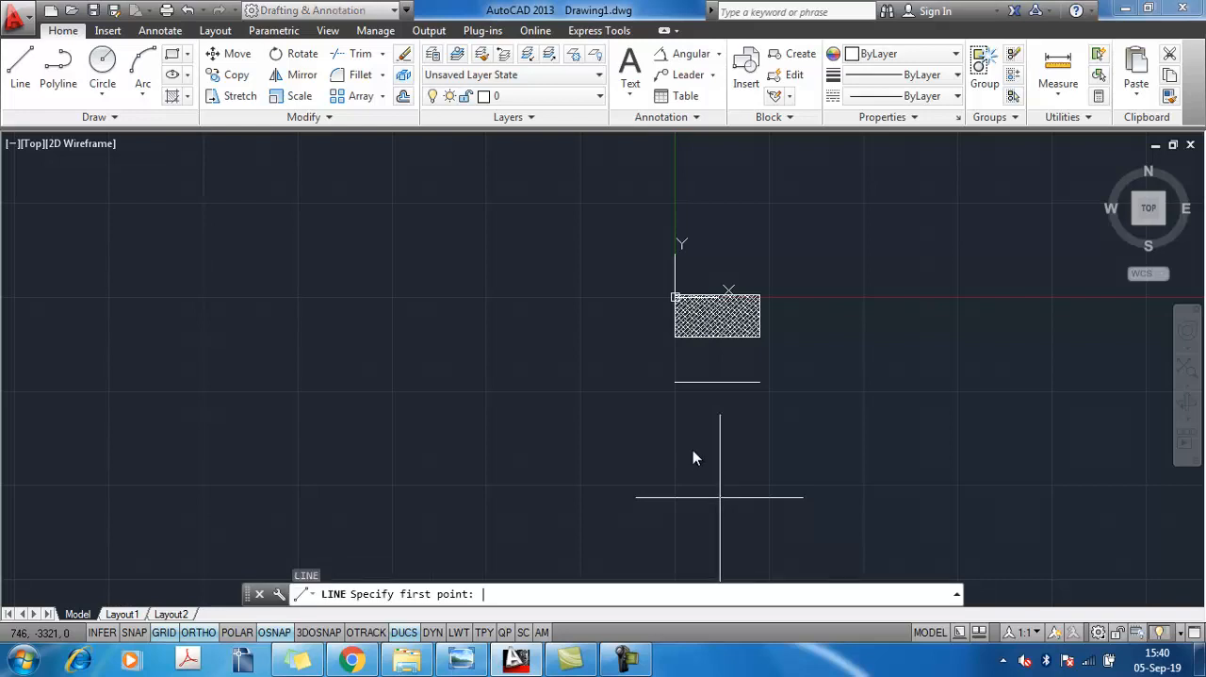
scroll(695, 458, "up", 3)
left_click(645, 280)
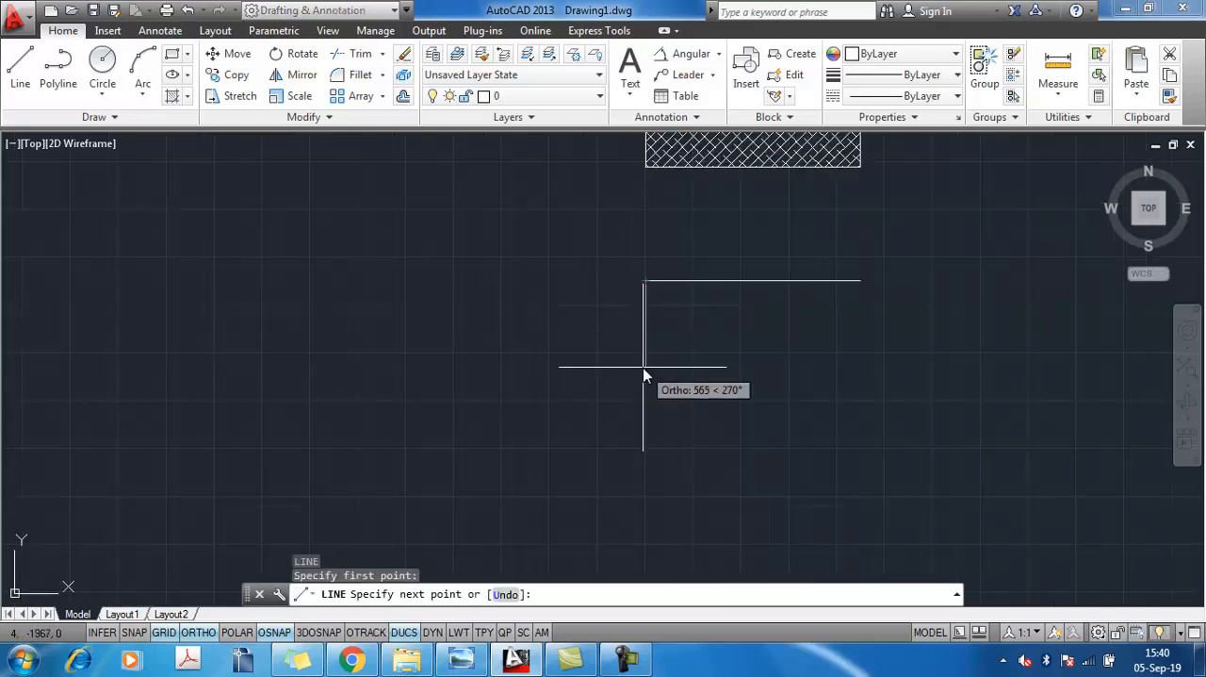
left_click(645, 368)
key("Return")
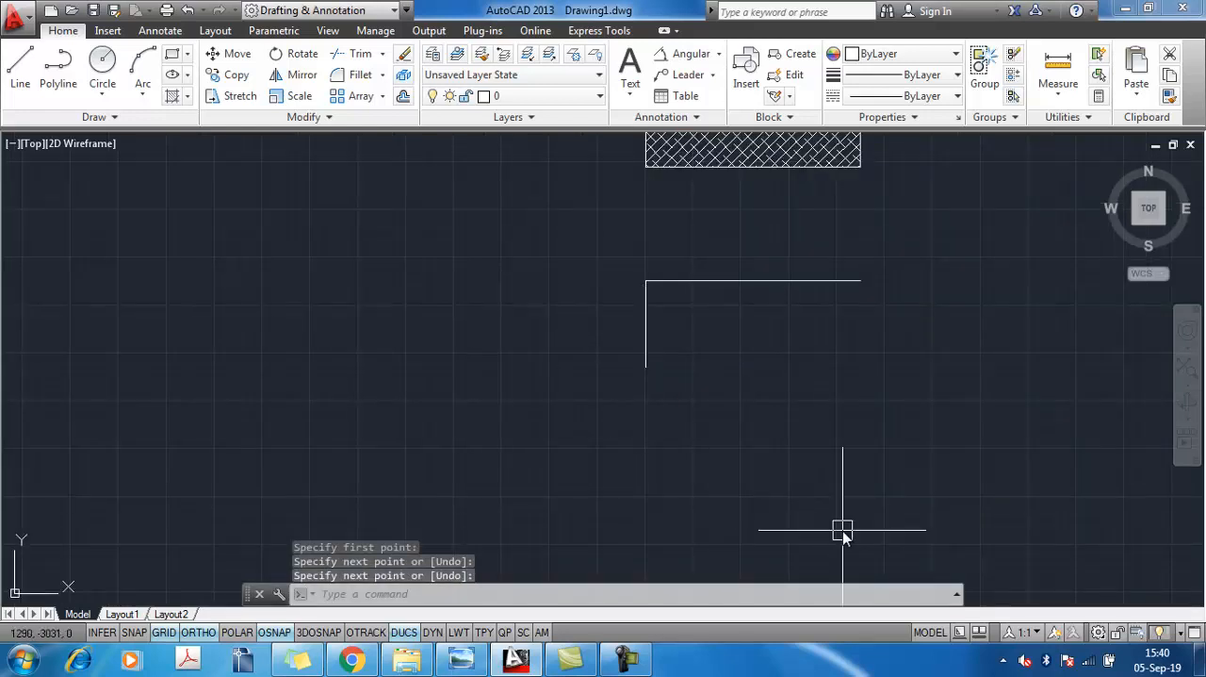
Offset the front view's left vertical line 100 mm inward to mark the left leg's outer edge
type("o")
key("Return")
type("100")
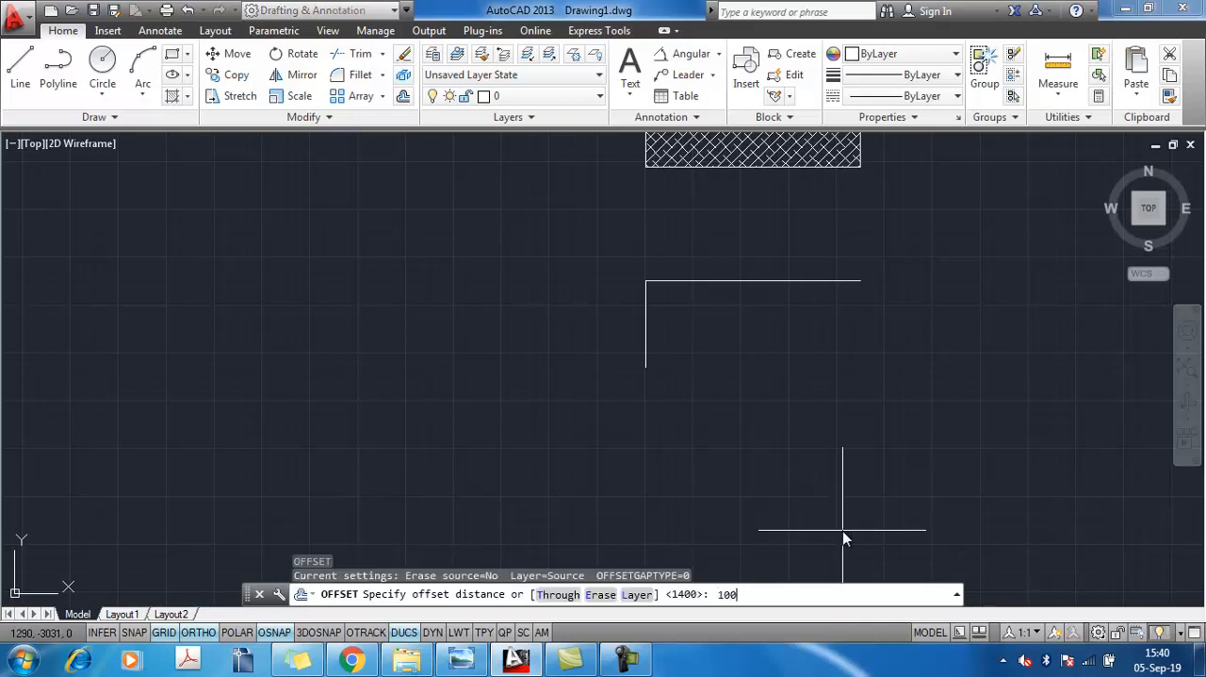
key("Return")
left_click(646, 344)
left_click(710, 340)
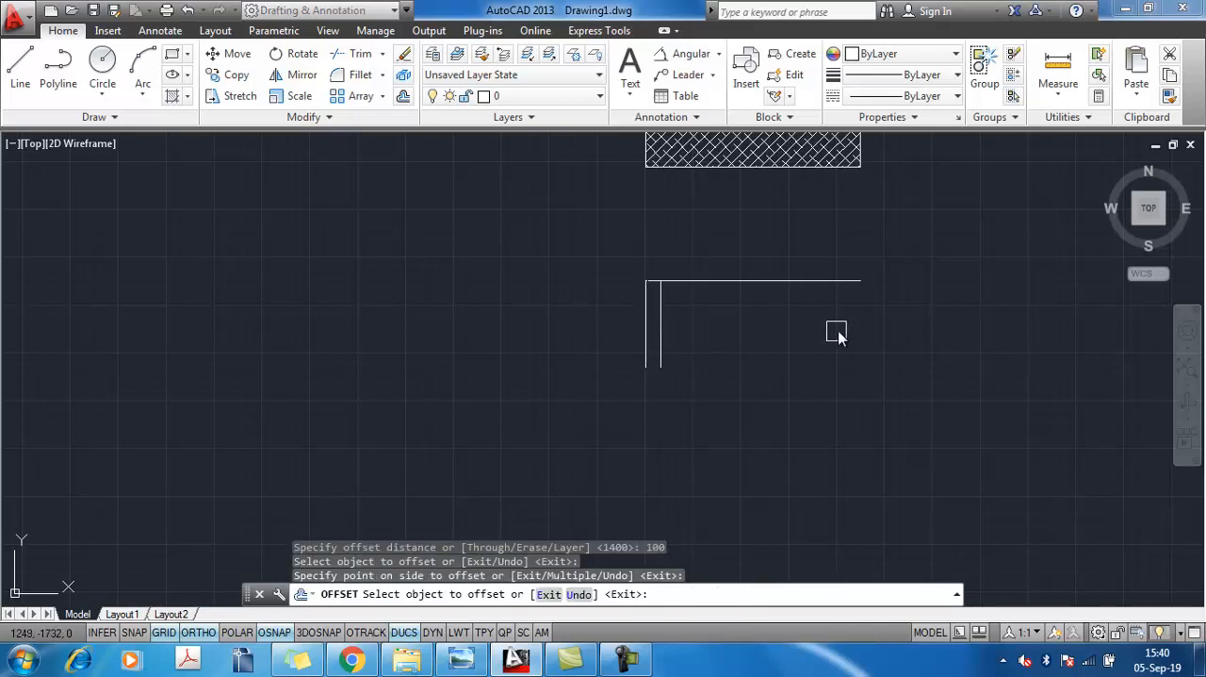
key("Escape")
Draw a vertical line downward from the right end of the front view's top edge
type("l")
key("Return")
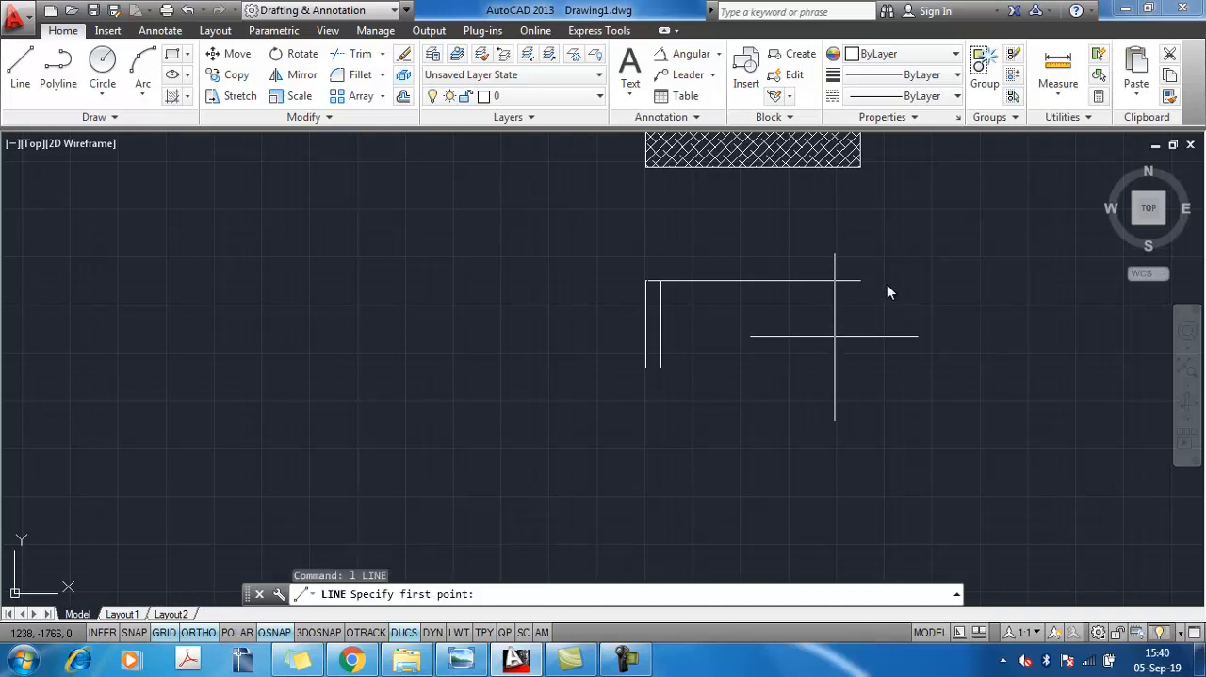
left_click(861, 281)
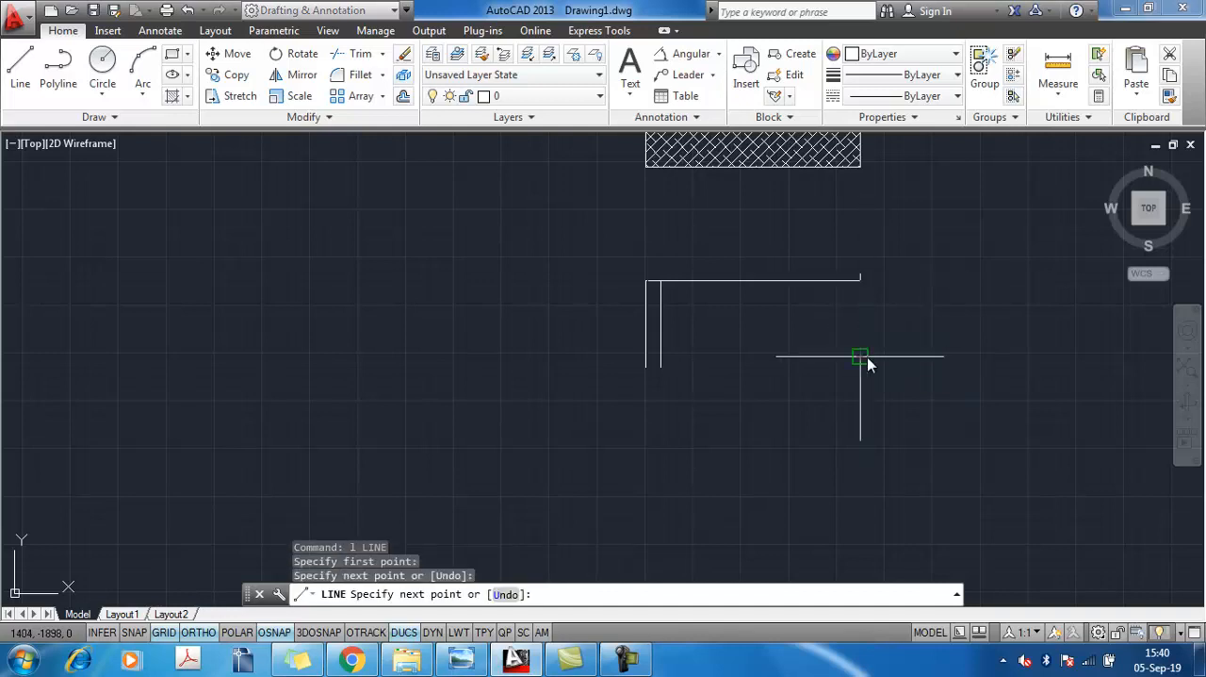
left_click(867, 358)
key("Escape")
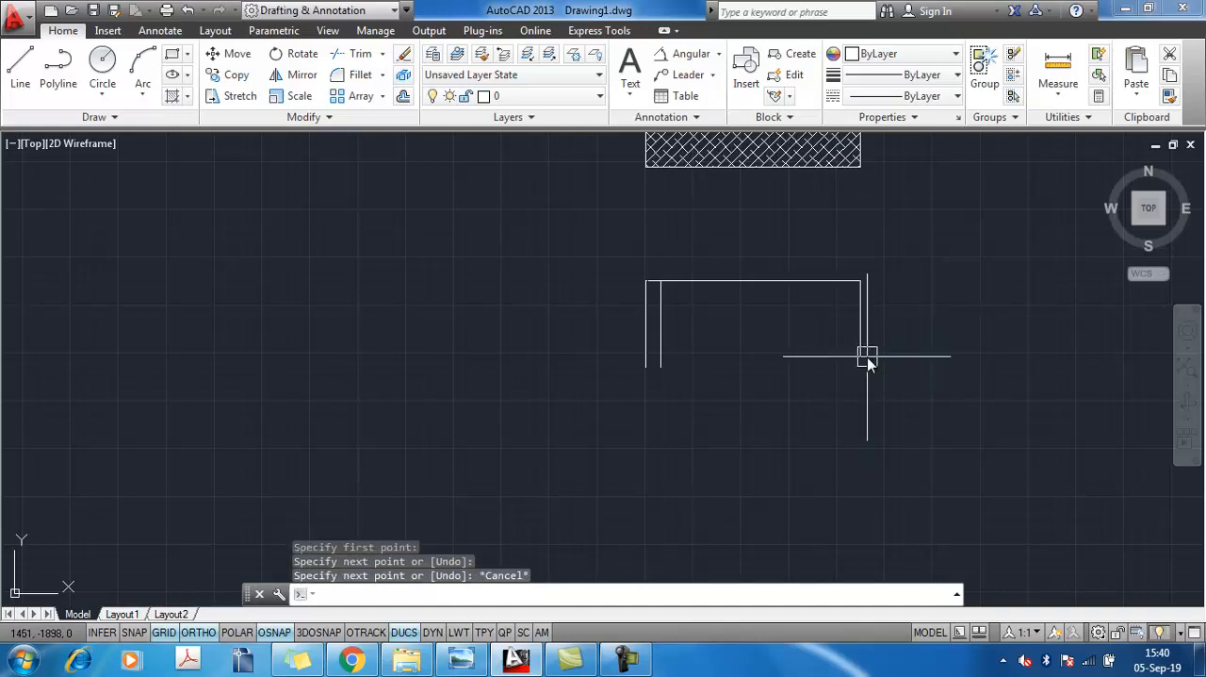
Offset the front view's right vertical line 100 mm inward to mark the right leg's outer edge
type("o")
key("Return")
type("100")
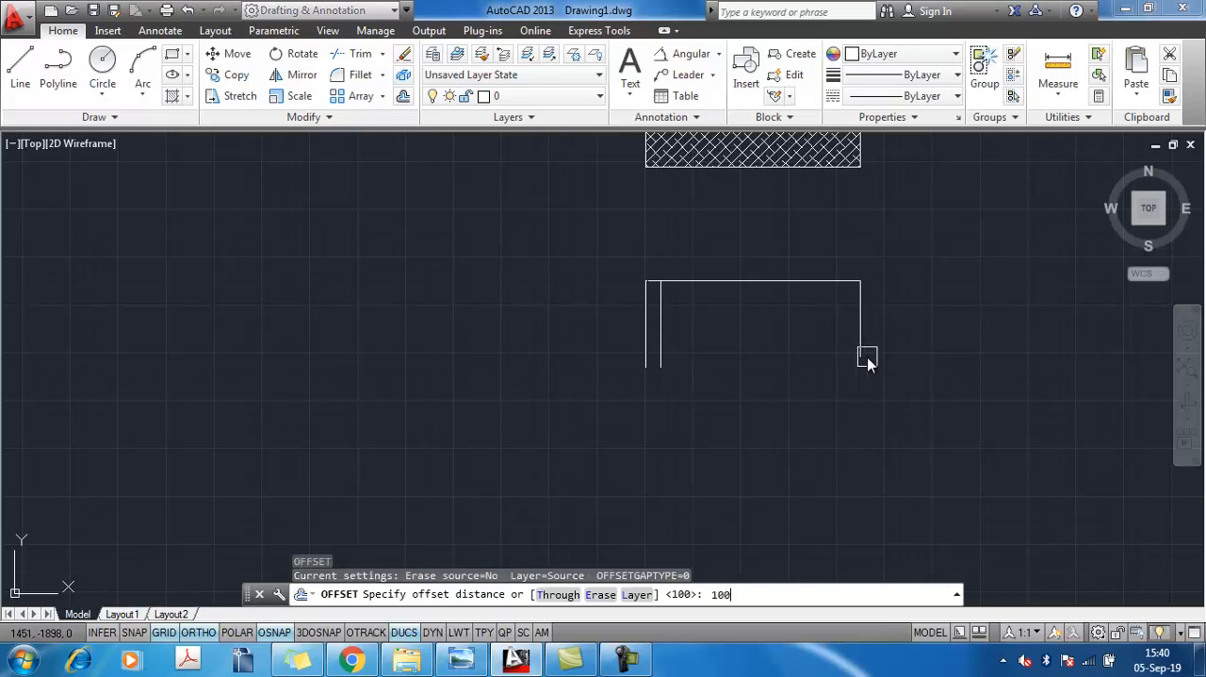
key("Return")
left_click(865, 358)
left_click(796, 363)
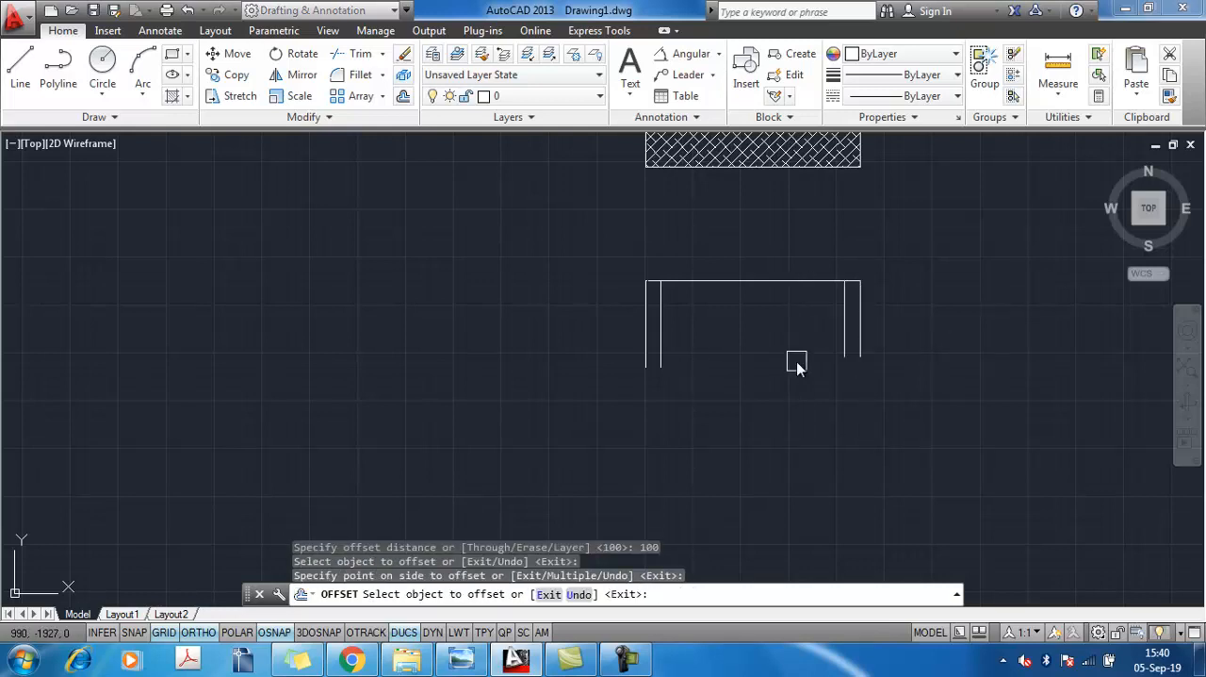
key("Escape")
Check the tabletop thickness in the reference image, then offset the front view's top edge 40 mm downward in AutoCAD
key("alt+Tab")
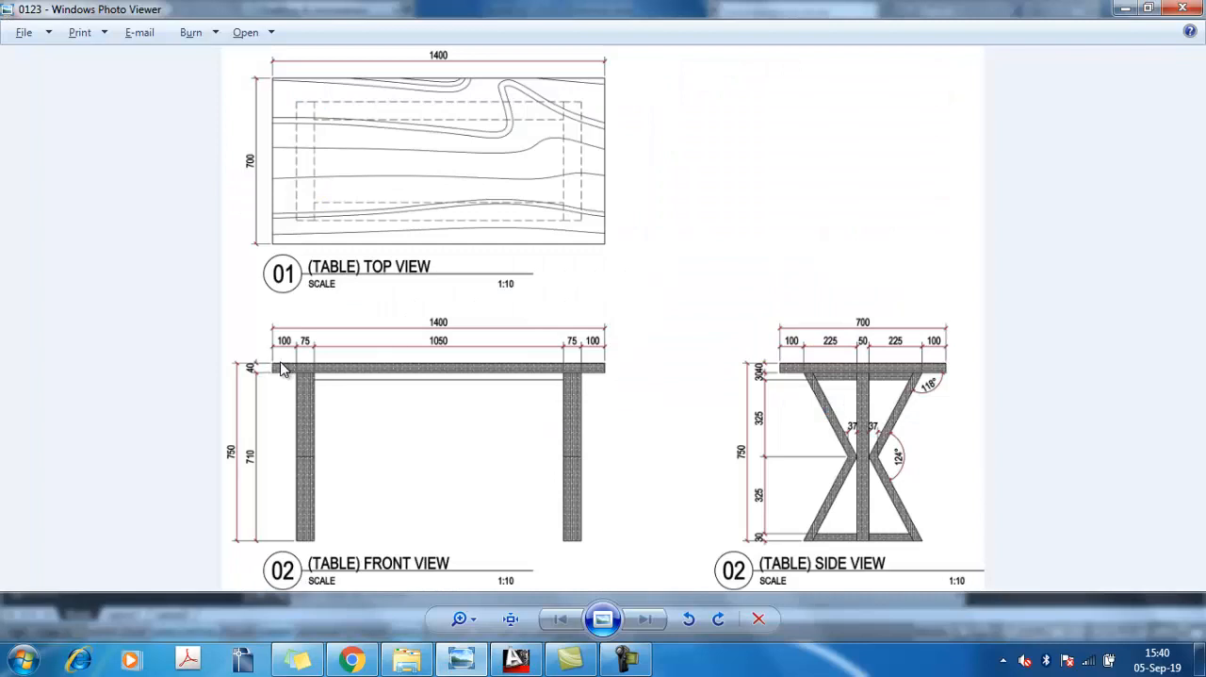
key("alt+Tab")
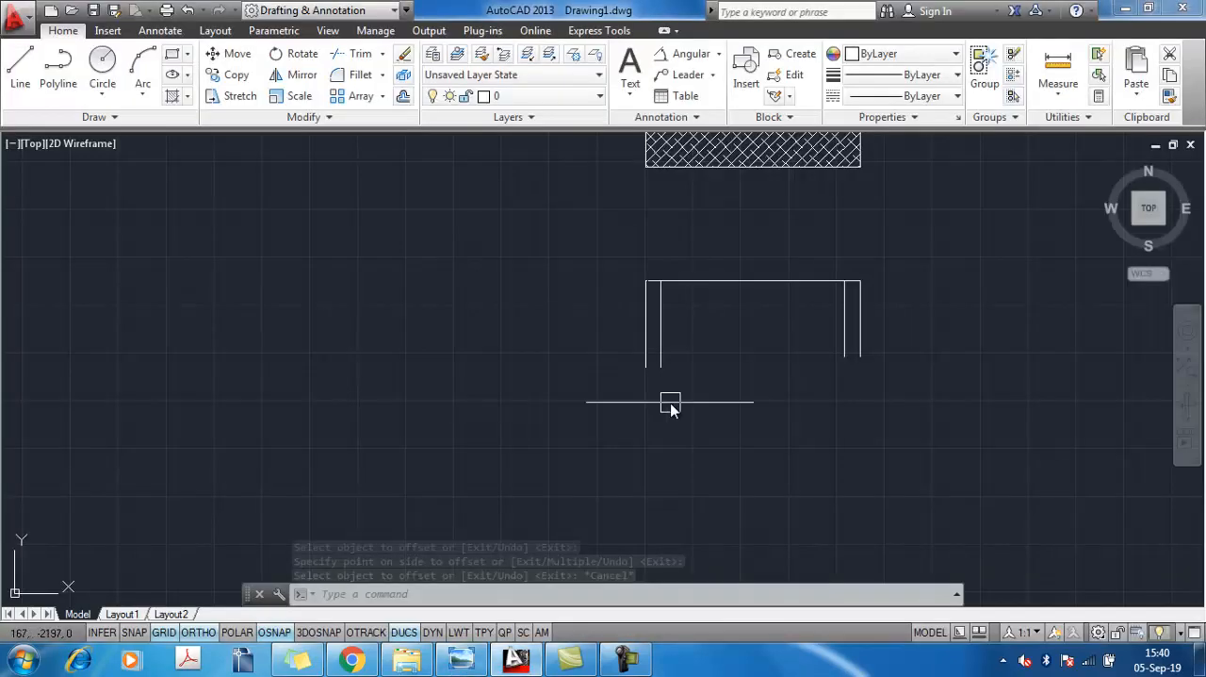
type("o")
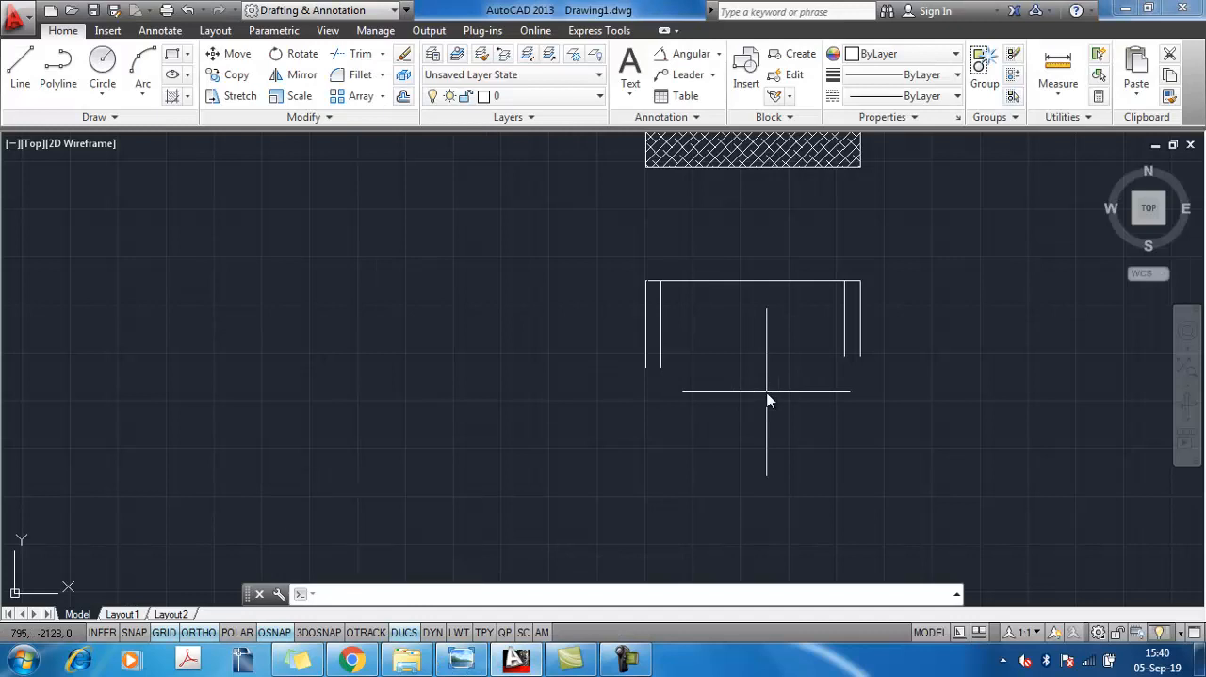
key("Return")
type("40")
key("Return")
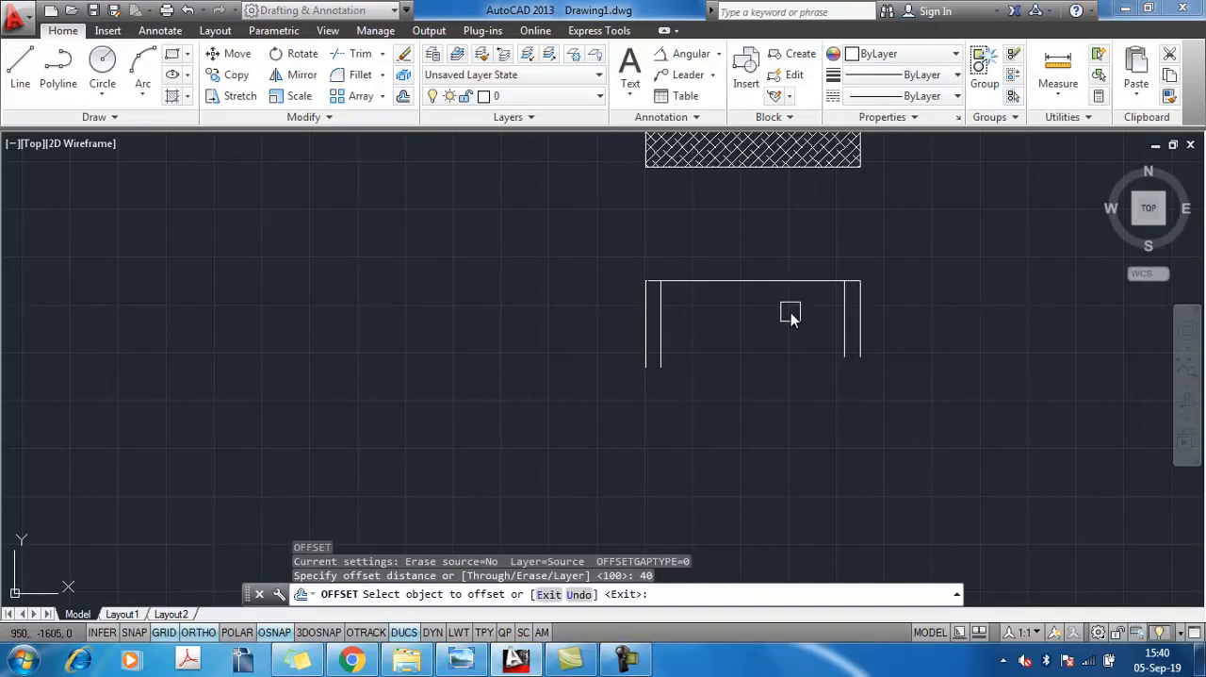
left_click(784, 282)
left_click(766, 359)
key("Escape")
Trim the two outermost vertical lines of the front view below the tabletop's underside
scroll(695, 261, "up", 5)
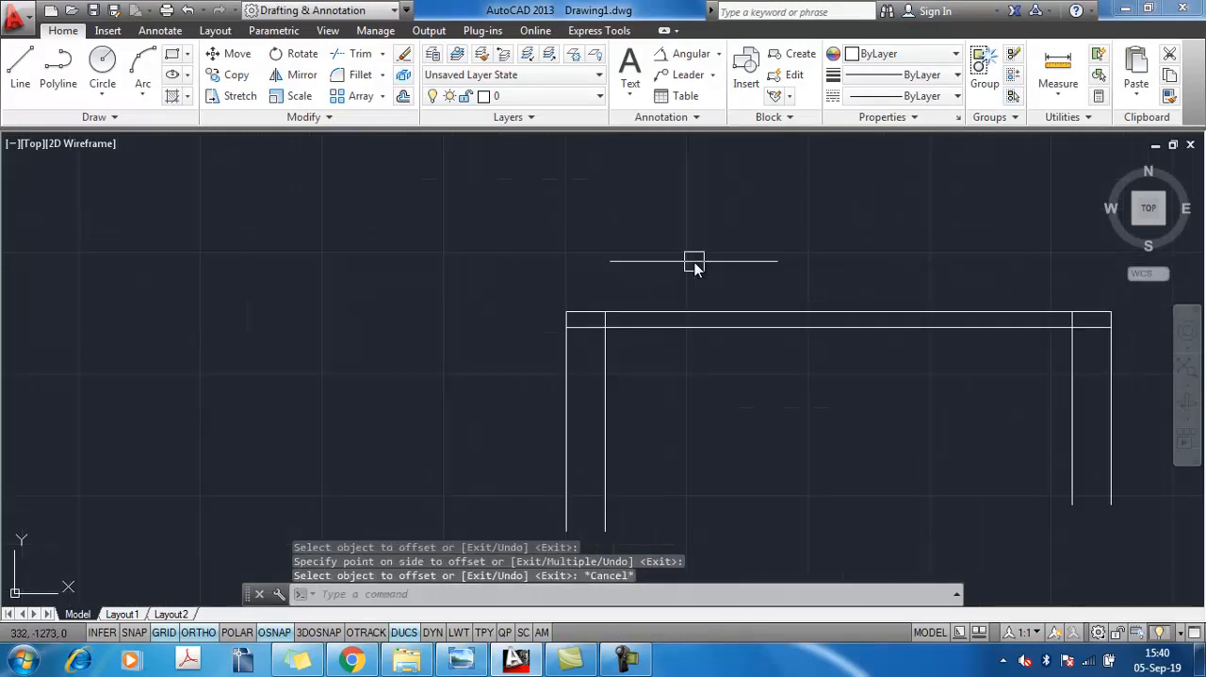
type("tr")
key("Return")
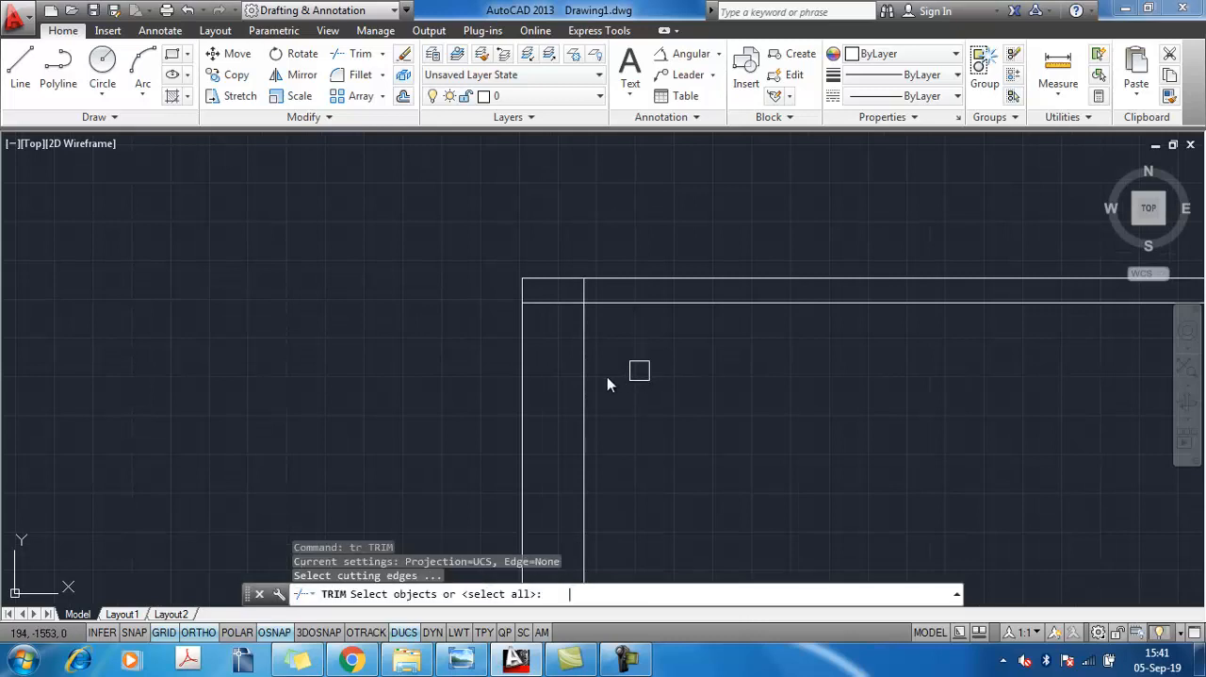
key("Return")
left_click(523, 385)
scroll(644, 362, "down", 3)
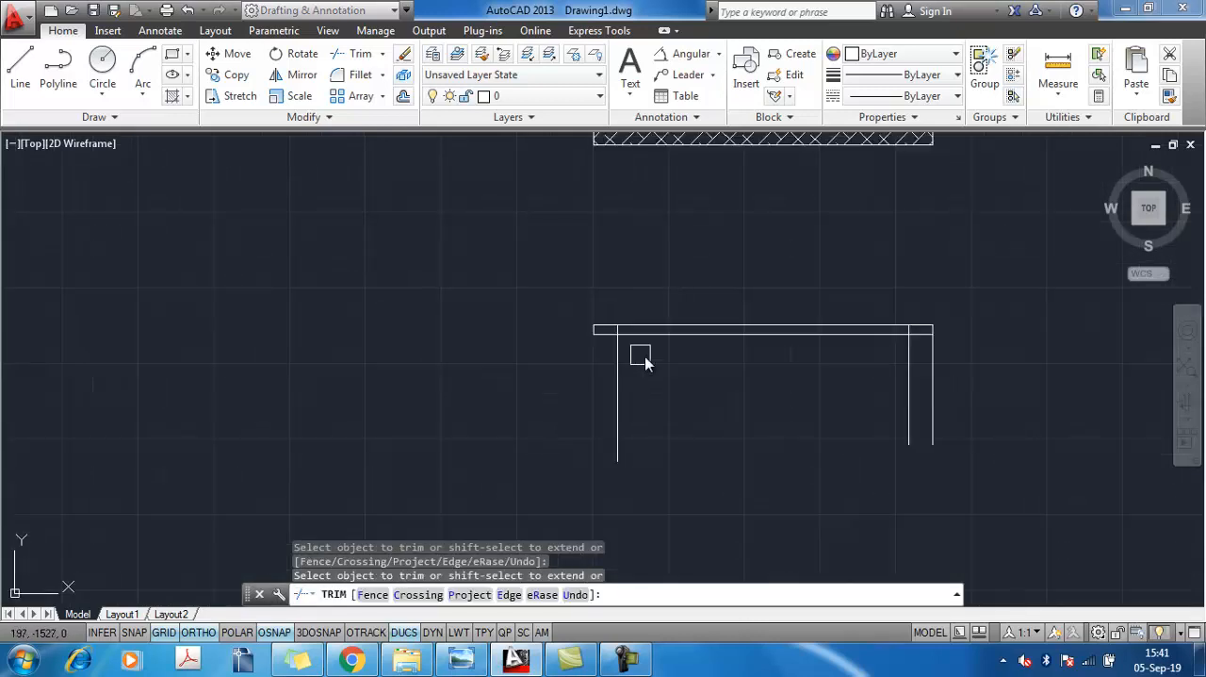
left_click(935, 375)
key("Escape")
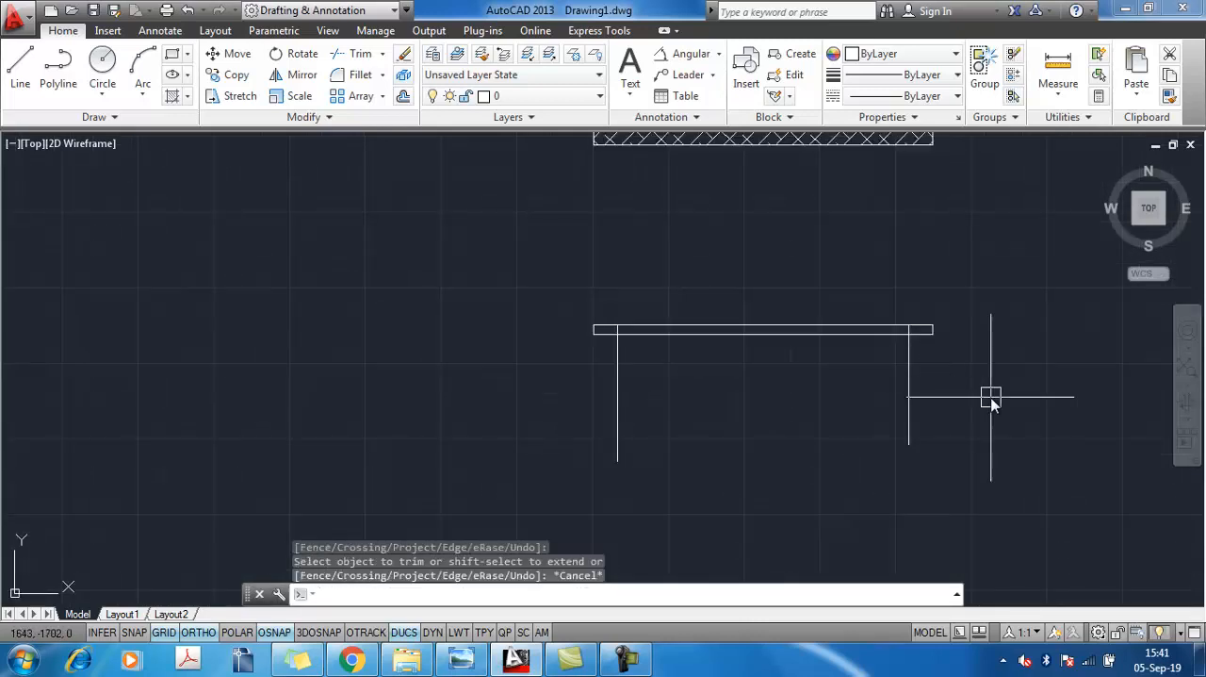
Check the leg width in the reference image, then offset both outer leg lines of the front view 75 mm inward in AutoCAD
key("alt+Tab")
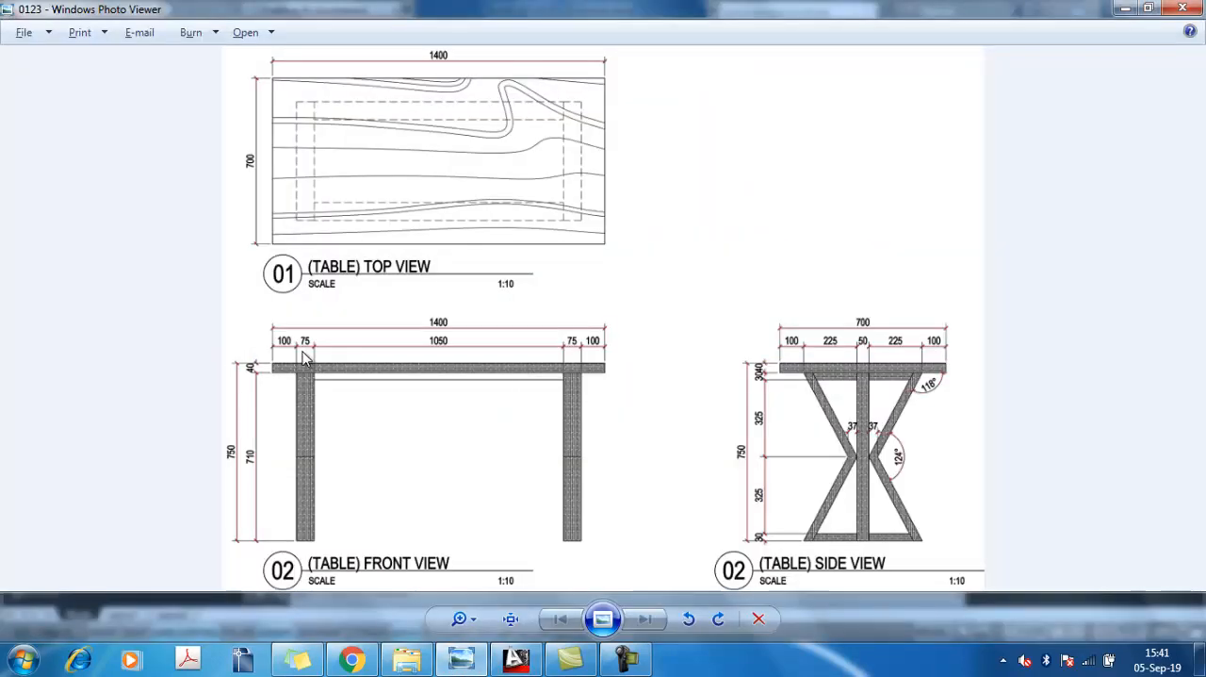
key("alt+Tab")
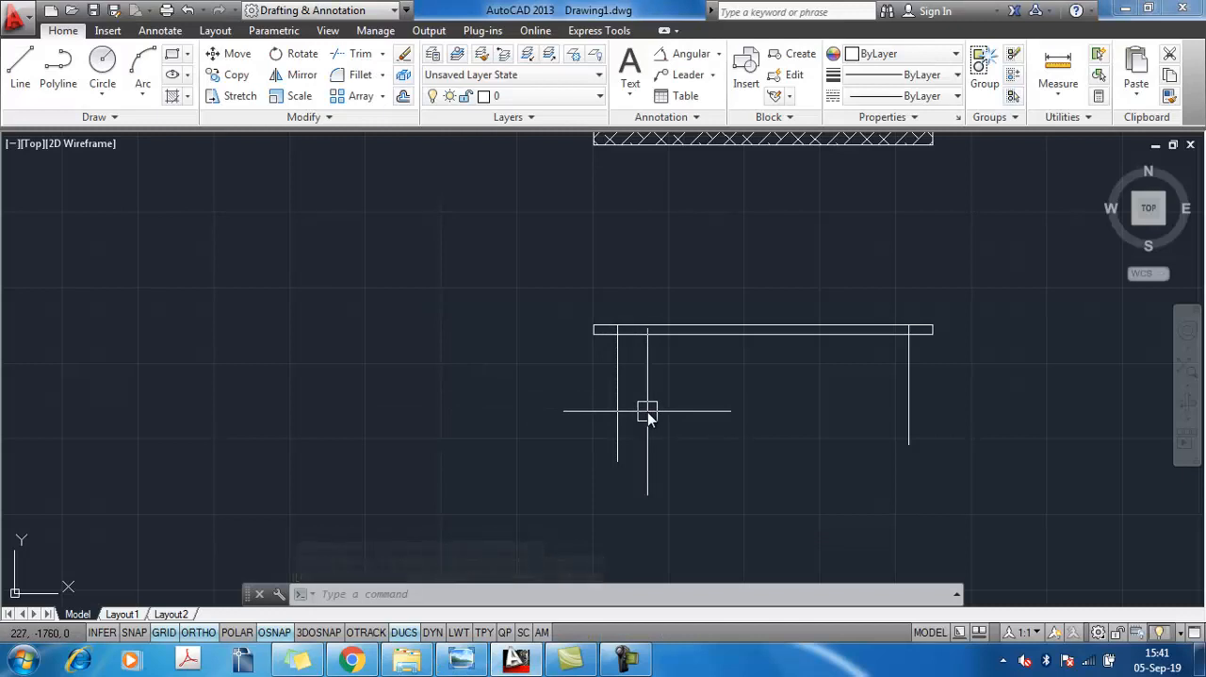
type("o")
key("Return")
type("75")
key("Return")
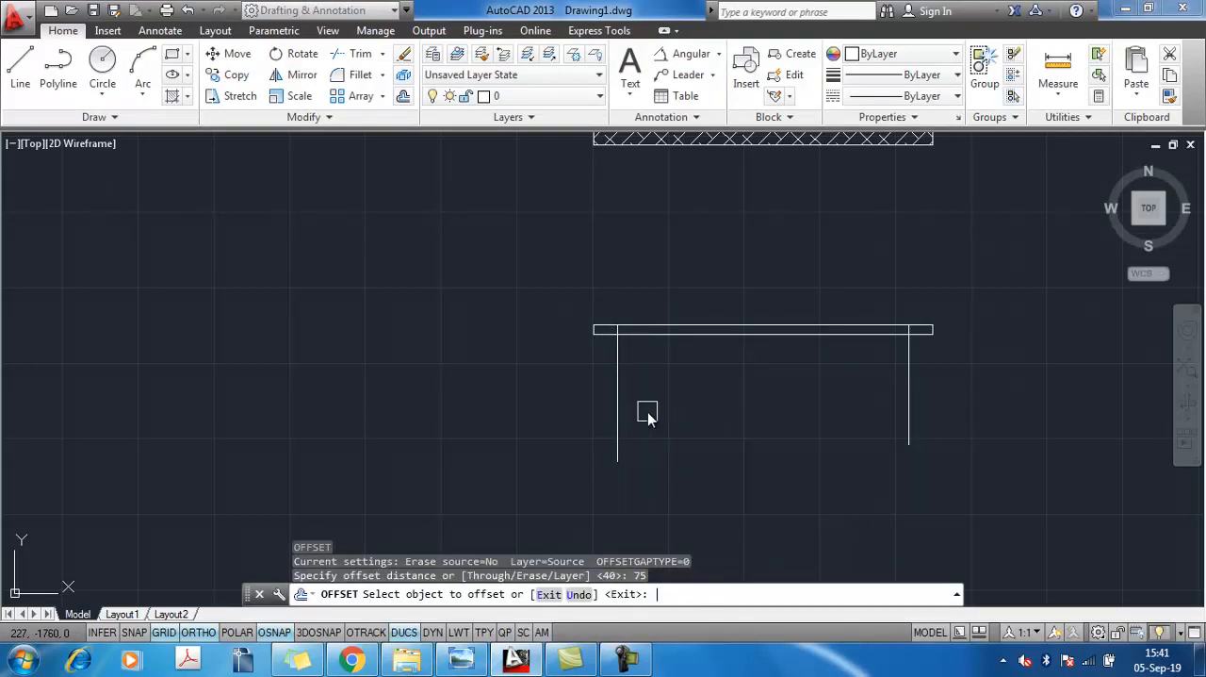
left_click(617, 405)
left_click(650, 409)
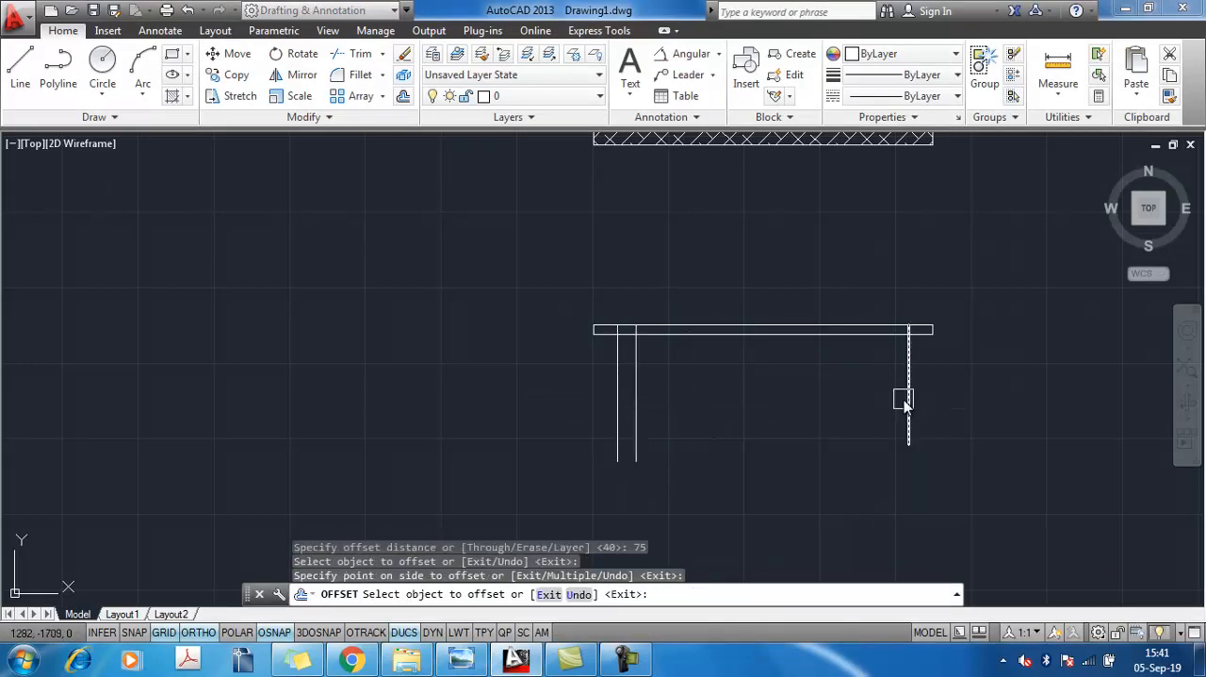
left_click(906, 403)
left_click(813, 406)
Check the overall table height in the reference image, then offset the tabletop's top edge 750 mm downward in AutoCAD
key("alt+Tab")
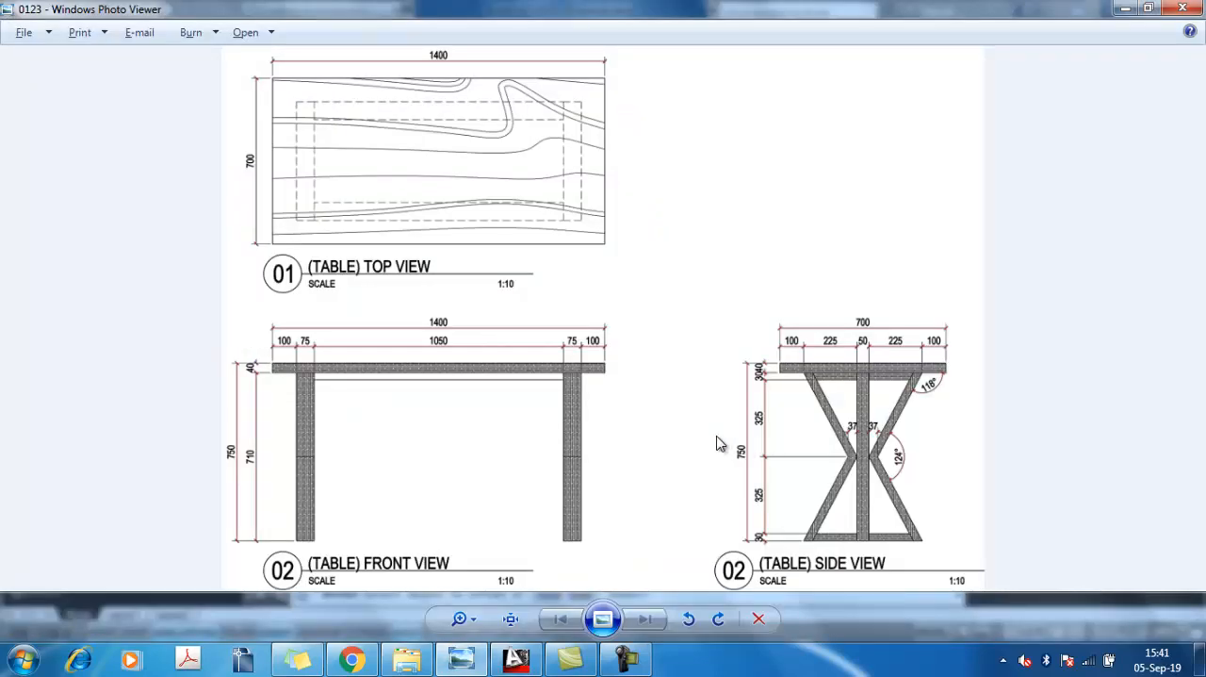
key("alt+Tab")
key("Escape")
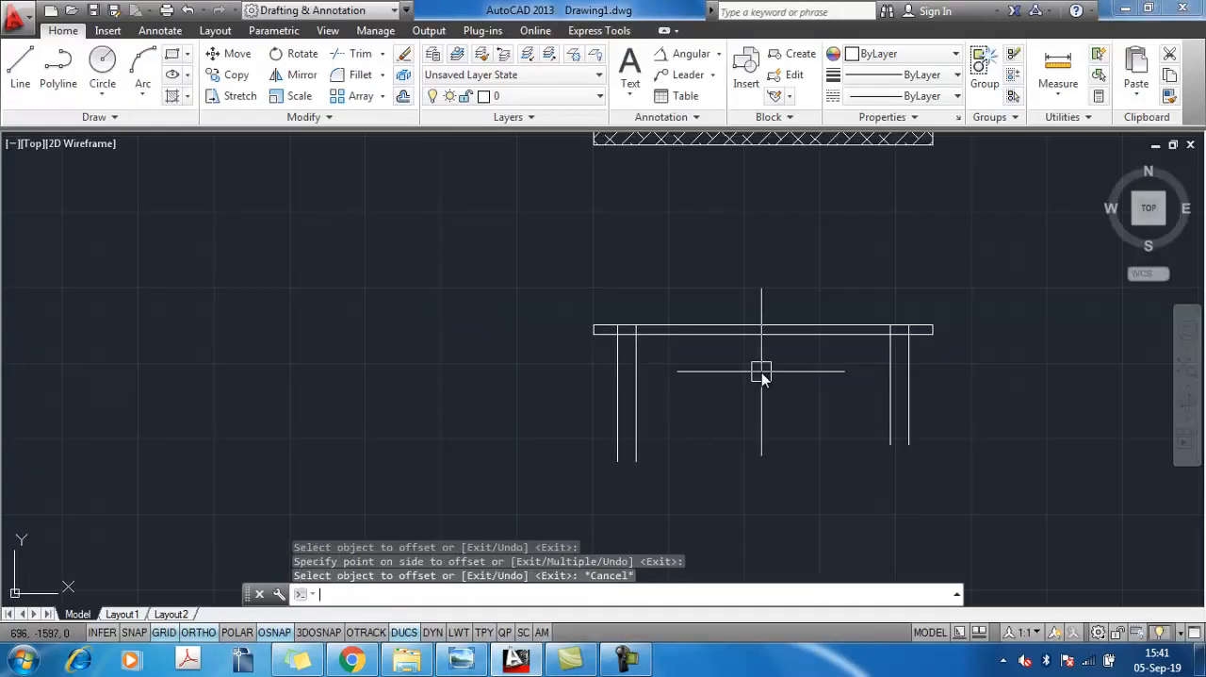
type("o")
key("Return")
type("7")
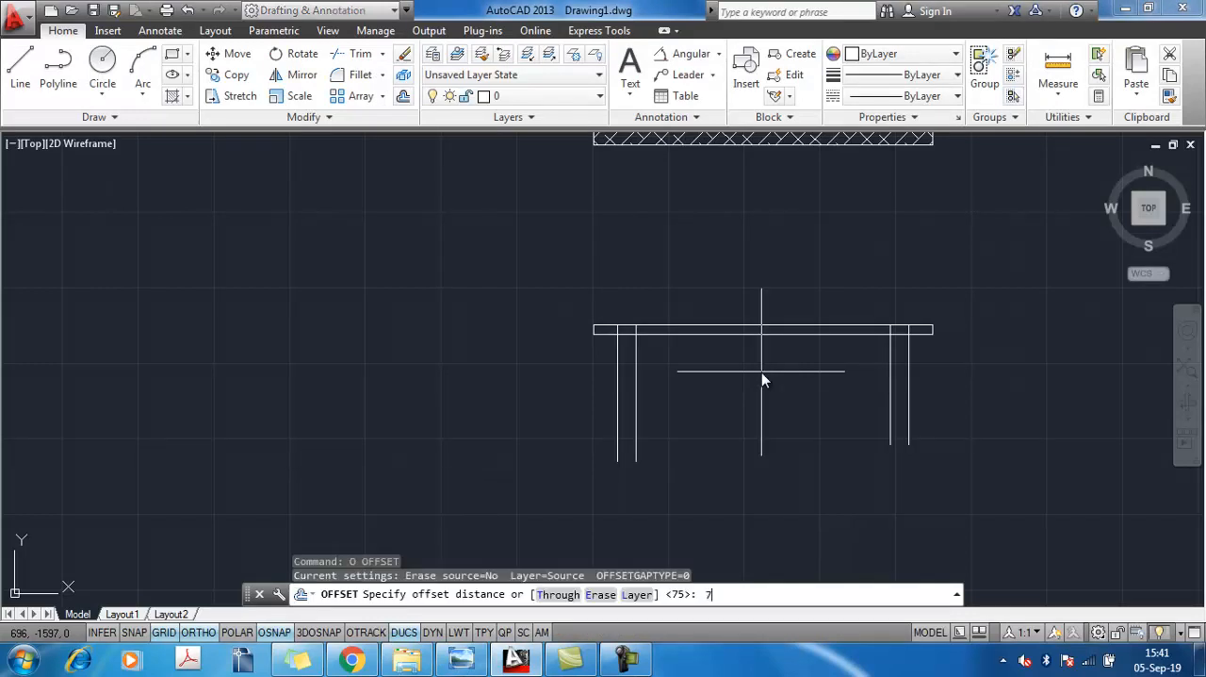
type("50")
key("Return")
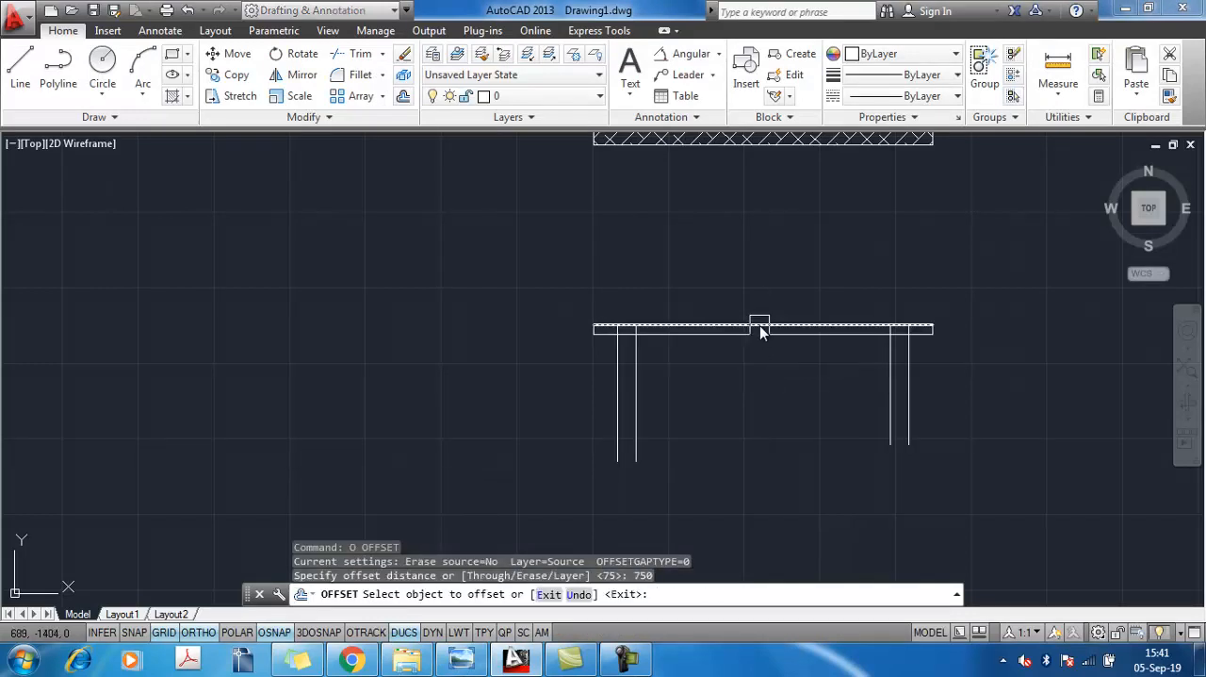
left_click(761, 330)
left_click(745, 462)
key("Escape")
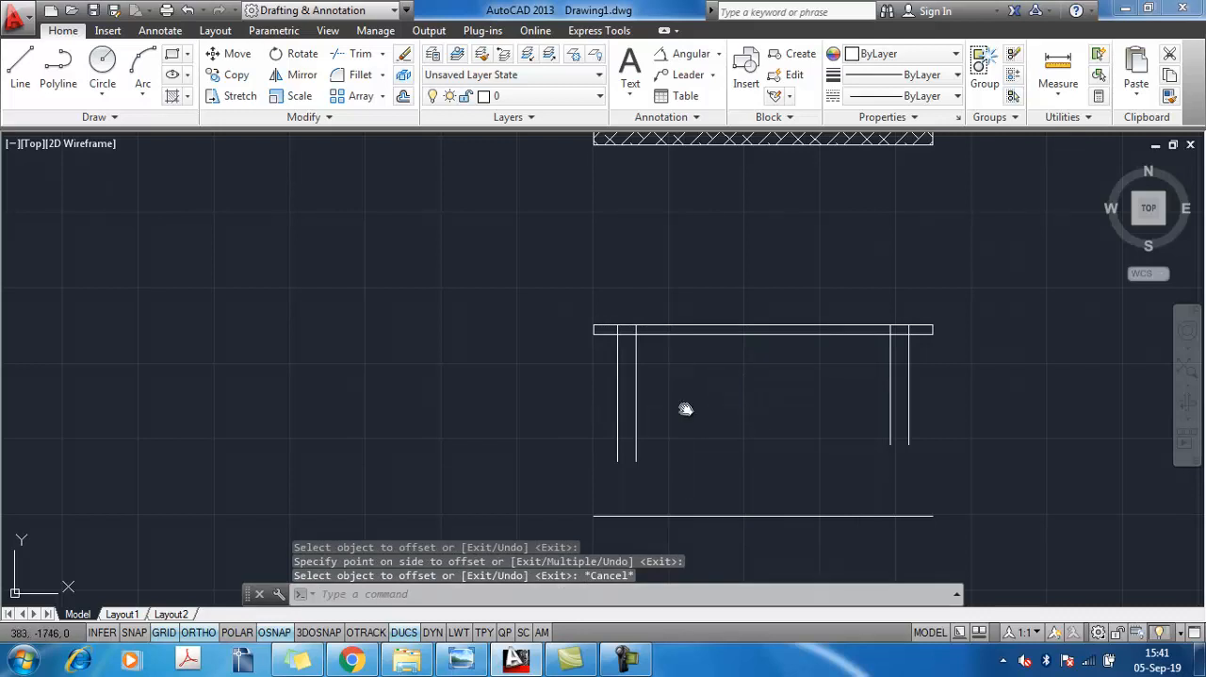
Extend the four vertical leg lines down to the floor line of the front view
middle_click_drag(686, 409, 697, 354)
type("ex")
key("Return")
key("Return")
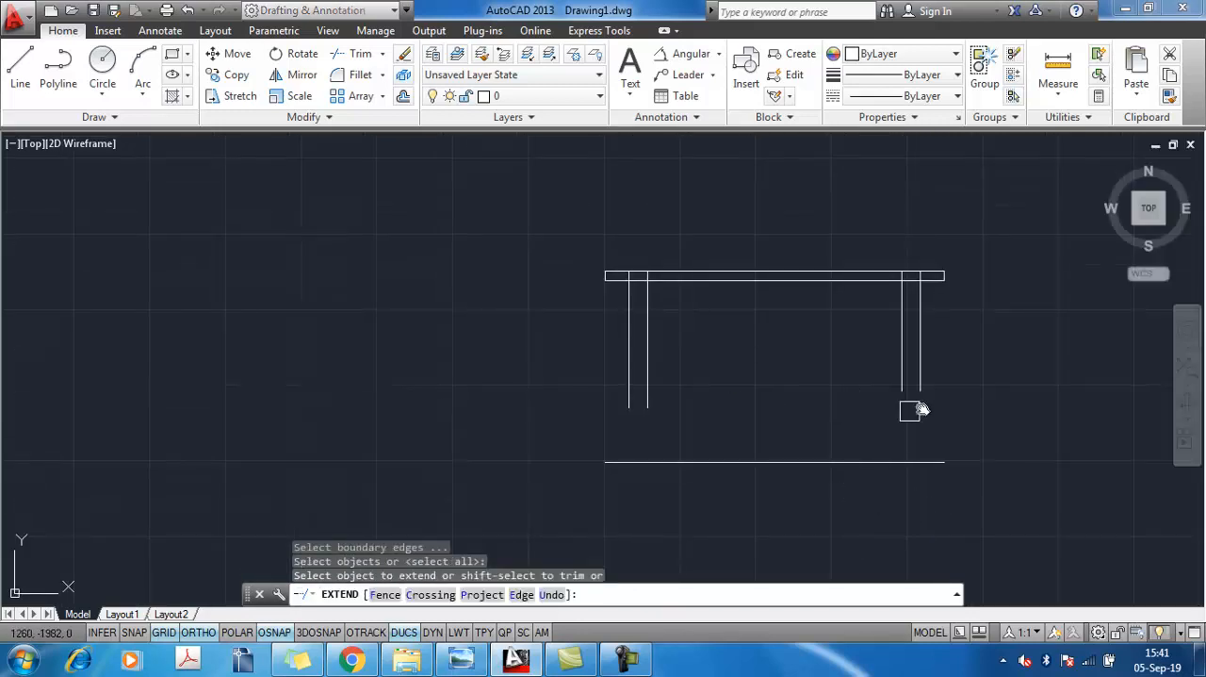
left_click(989, 403)
left_click(580, 359)
key("Escape")
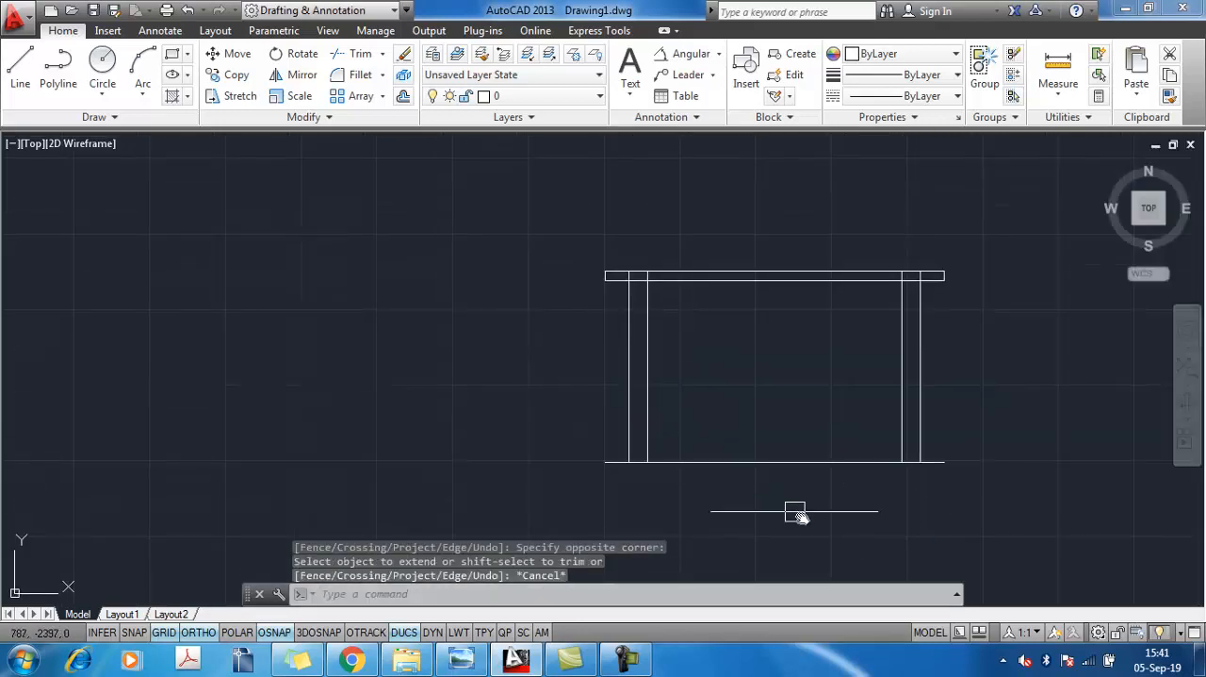
Trim the floor line between the legs and outside both legs, keeping only the legs' bottom edges
left_click(804, 509)
left_click(767, 444)
key("Escape")
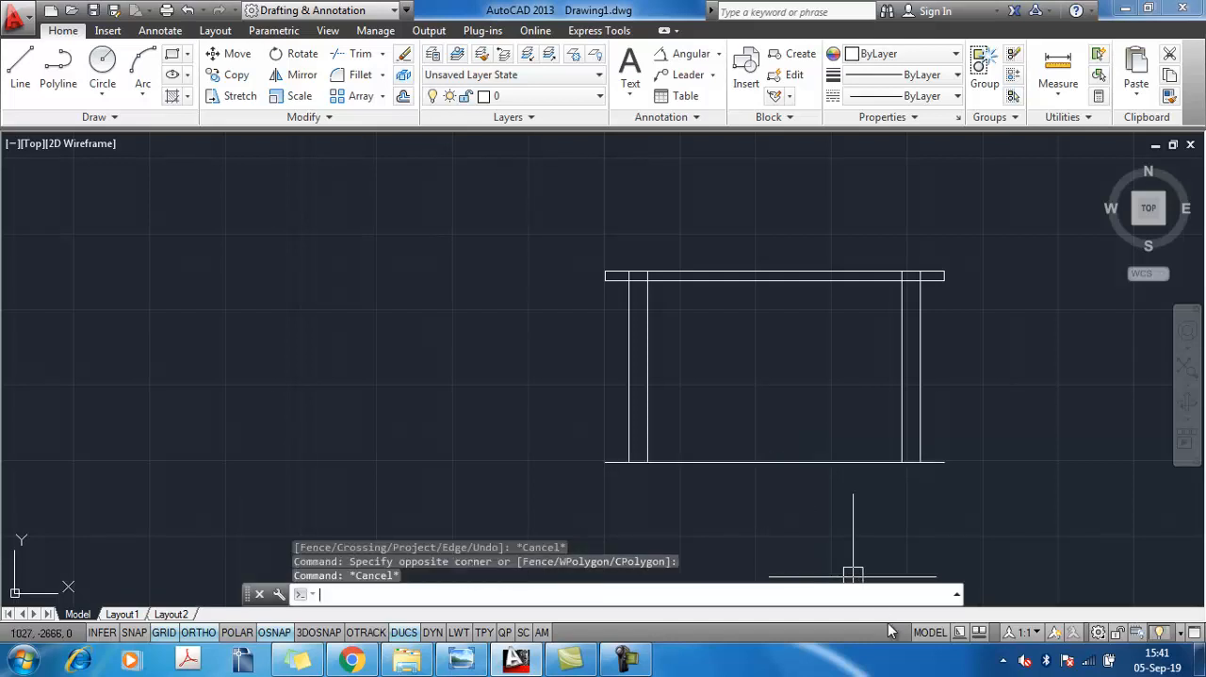
type("tr")
key("Return")
key("Return")
left_click(830, 527)
left_click(764, 430)
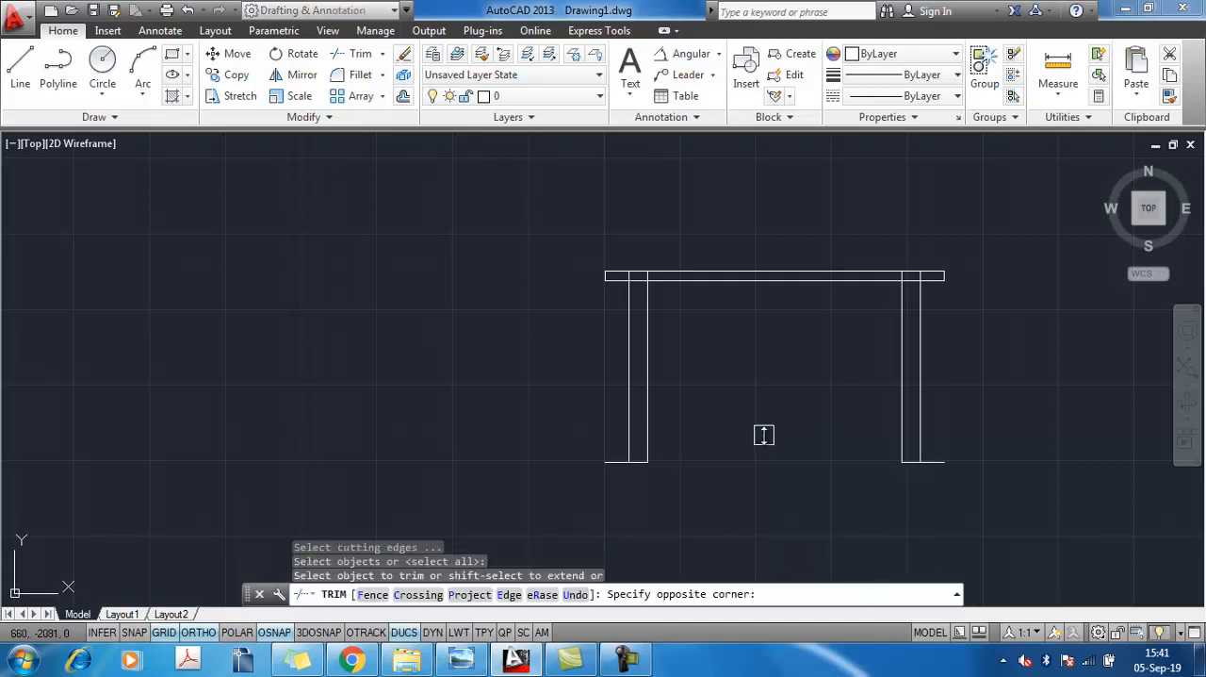
left_click(939, 461)
left_click(612, 462)
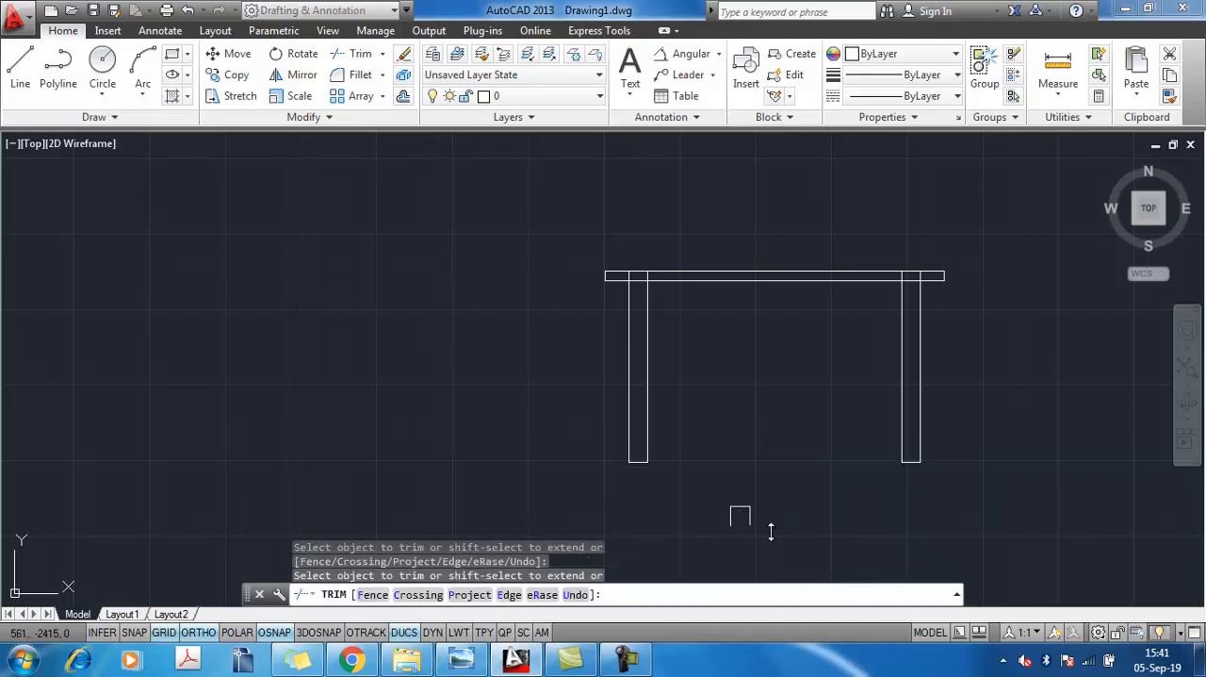
key("Escape")
key("Escape")
type("tr")
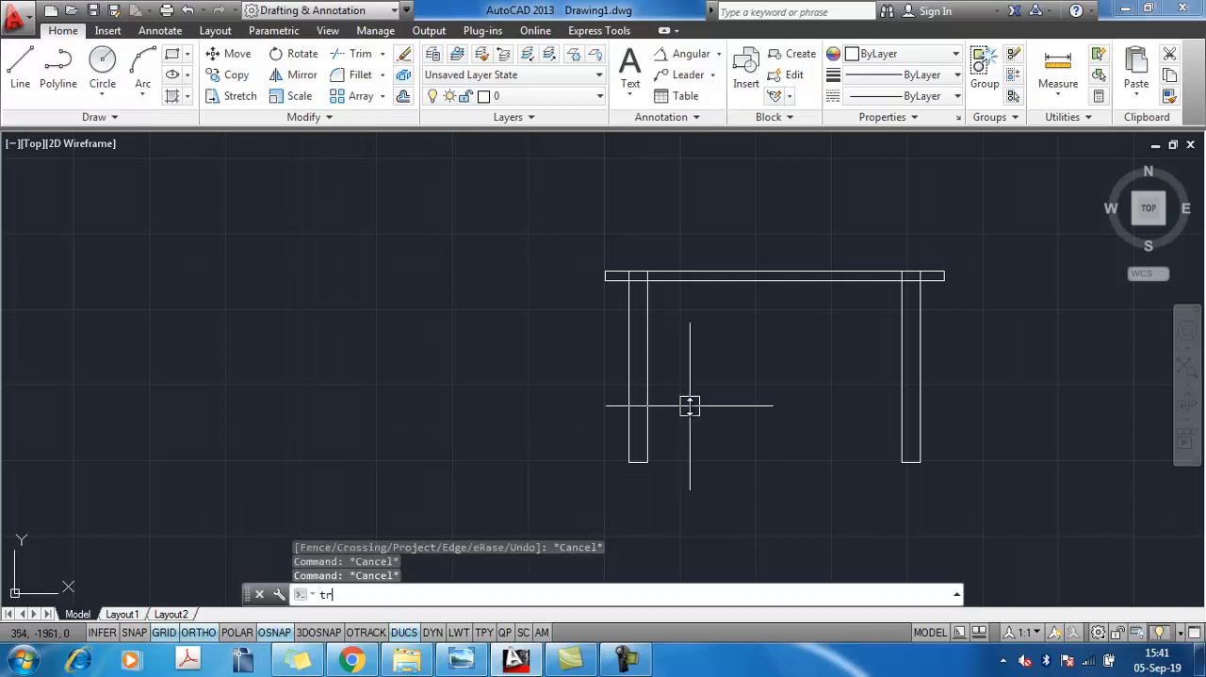
key("Return")
key("Return")
scroll(630, 273, "up", 5)
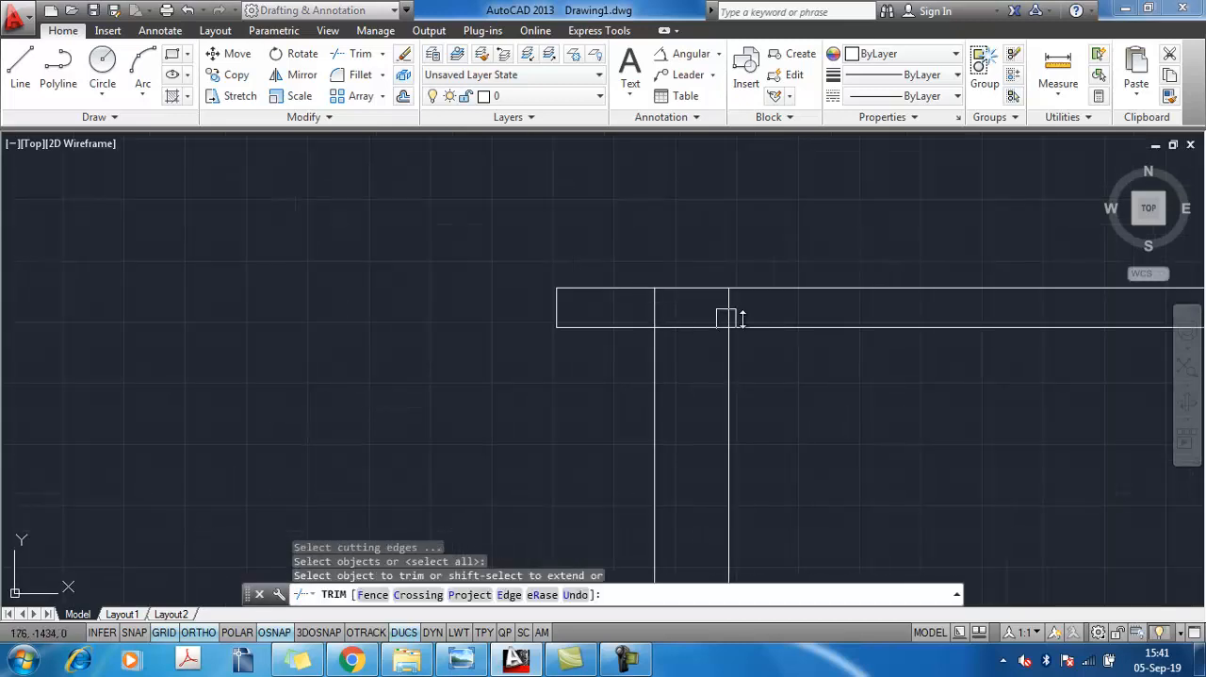
key("Escape")
Check the reference image, then trim the leg lines inside the tabletop's thickness at both legs in AutoCAD
key("alt+Tab")
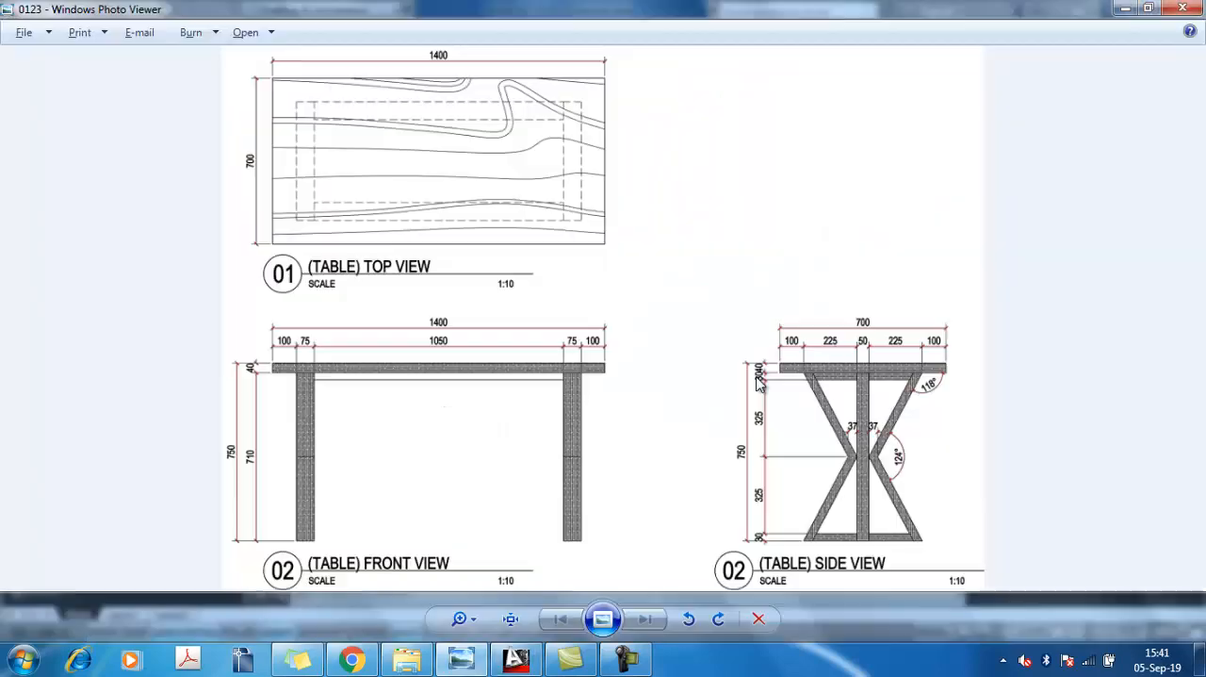
key("alt+Tab")
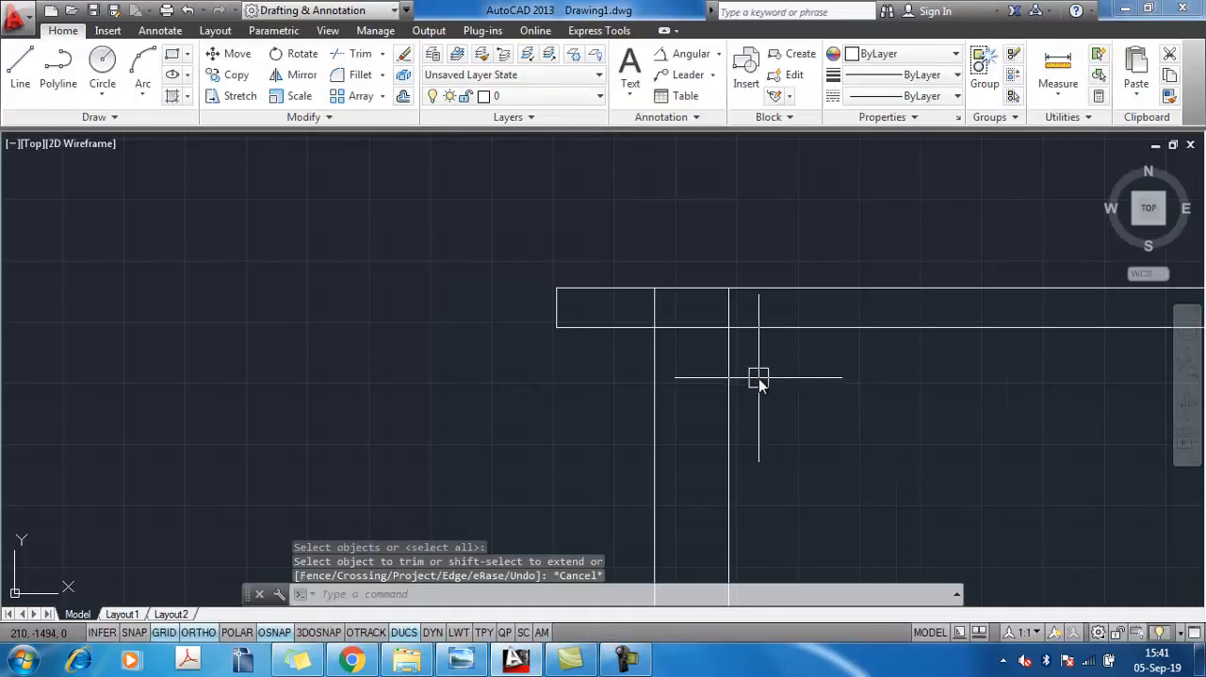
type("tr")
key("Return")
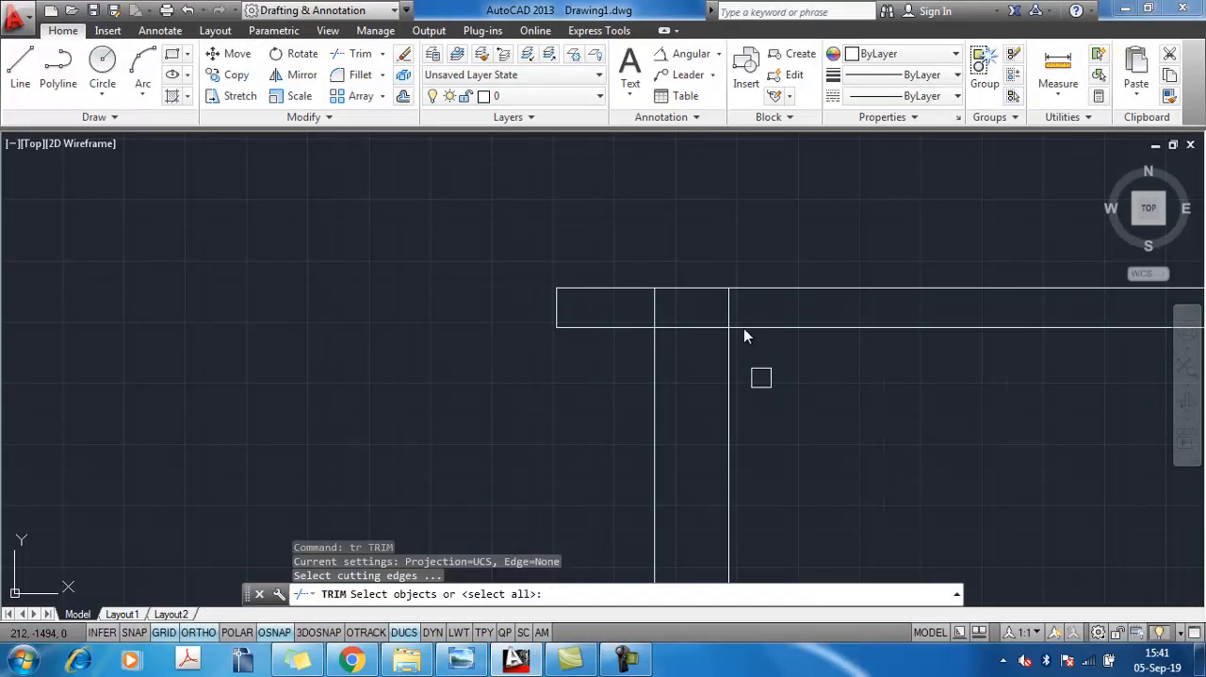
left_click(747, 307)
left_click(614, 308)
scroll(723, 341, "down", 6)
middle_click_drag(842, 372, 535, 347)
scroll(628, 303, "up", 4)
scroll(627, 304, "up", 2)
left_click(876, 323)
left_click(733, 320)
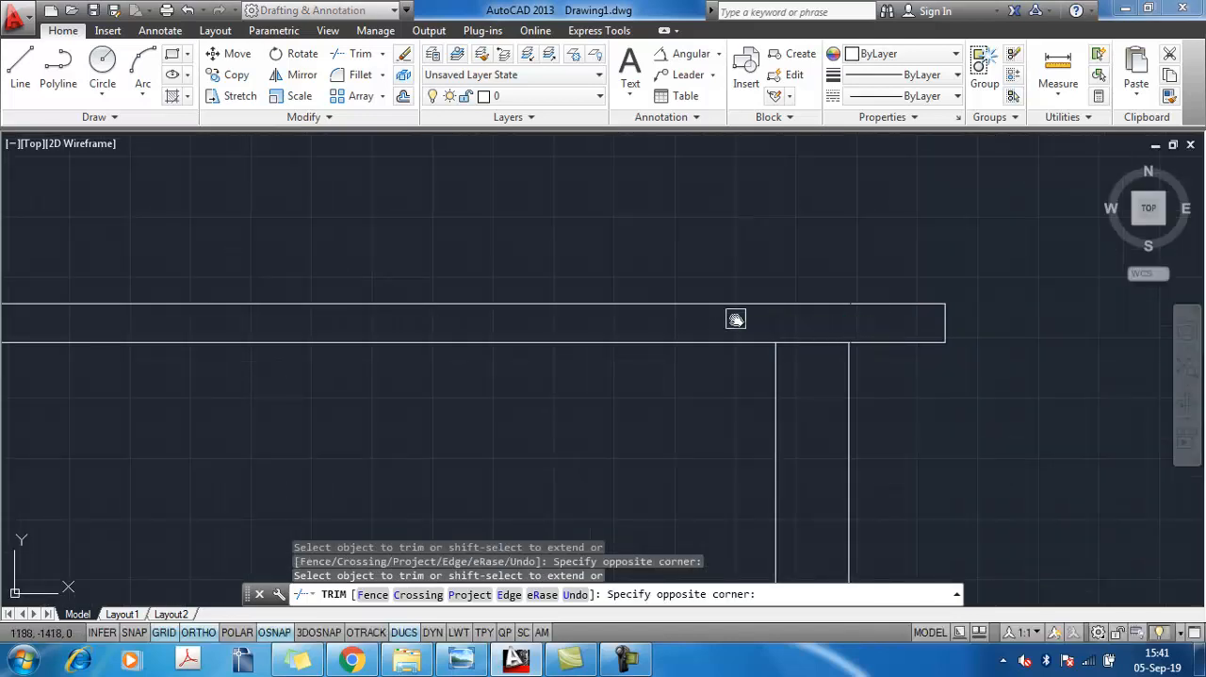
key("Escape")
scroll(745, 356, "down", 6)
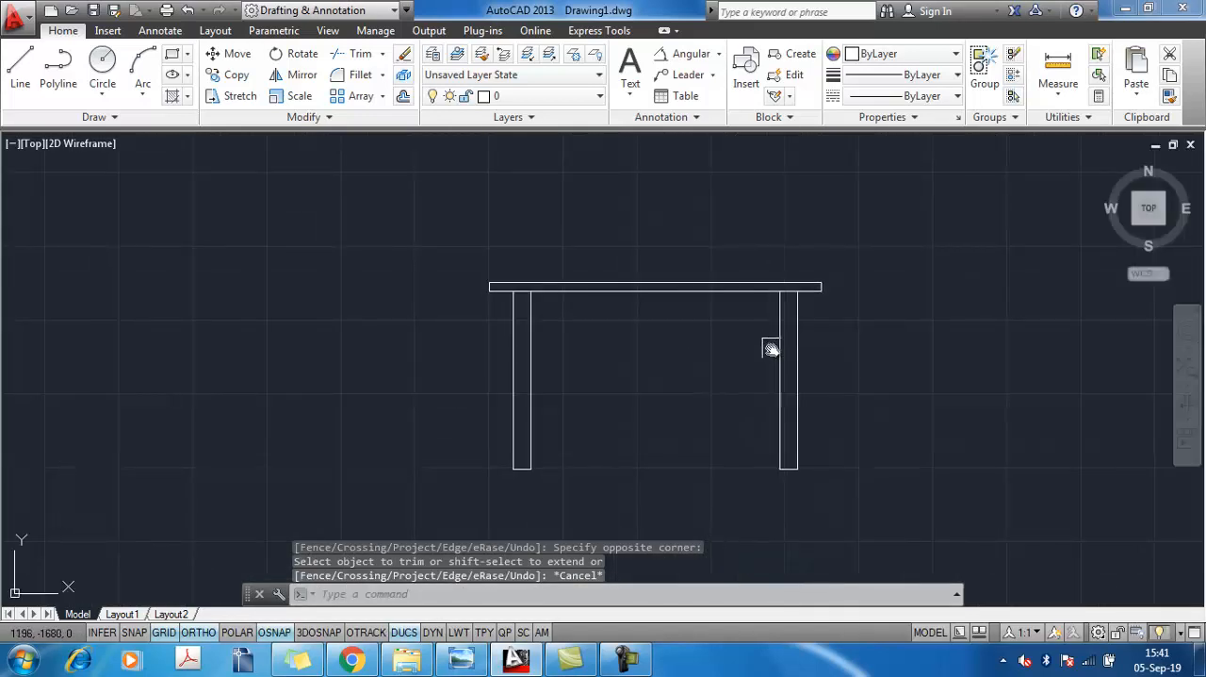
Check the reference image, then offset the left leg's left line and the right leg's left line 75 mm to the right in AutoCAD
key("alt+Tab")
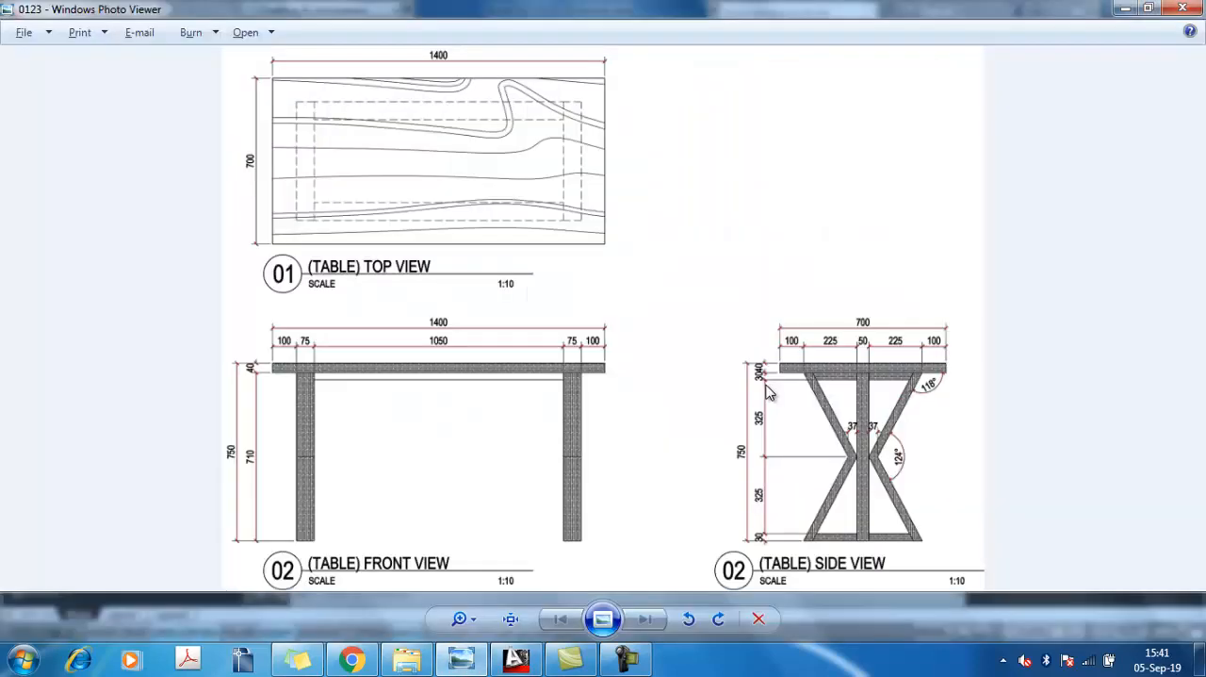
key("alt+Tab")
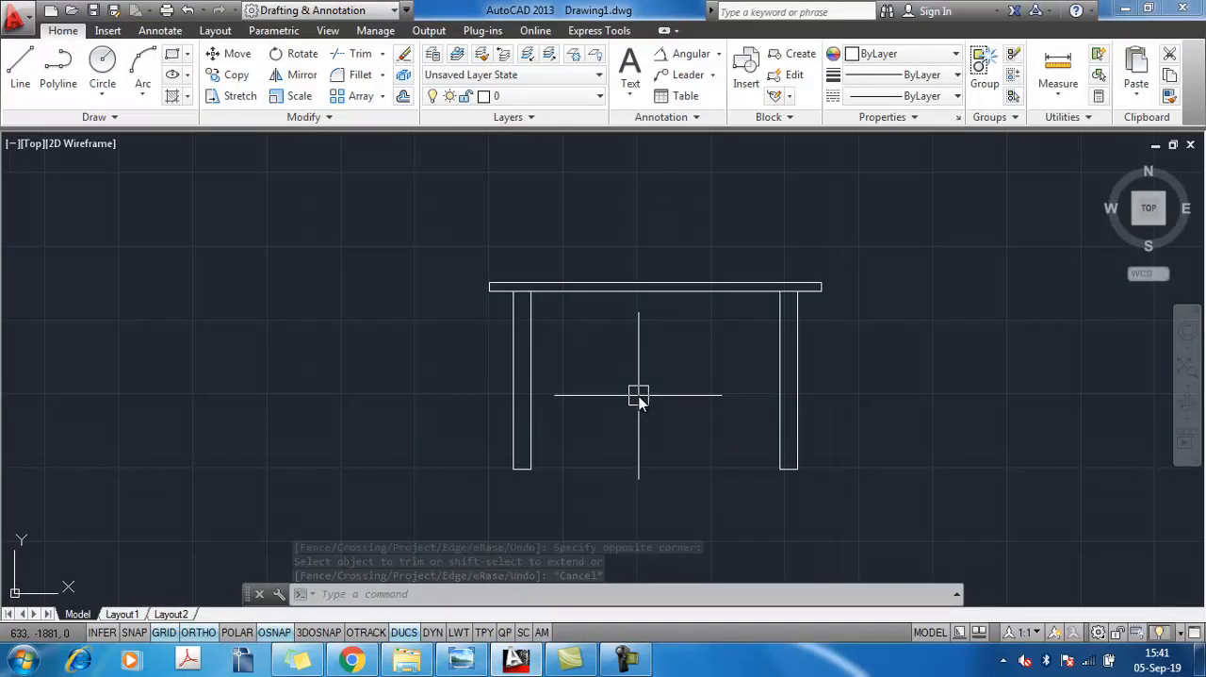
type("o")
key("Return")
type("75")
key("Return")
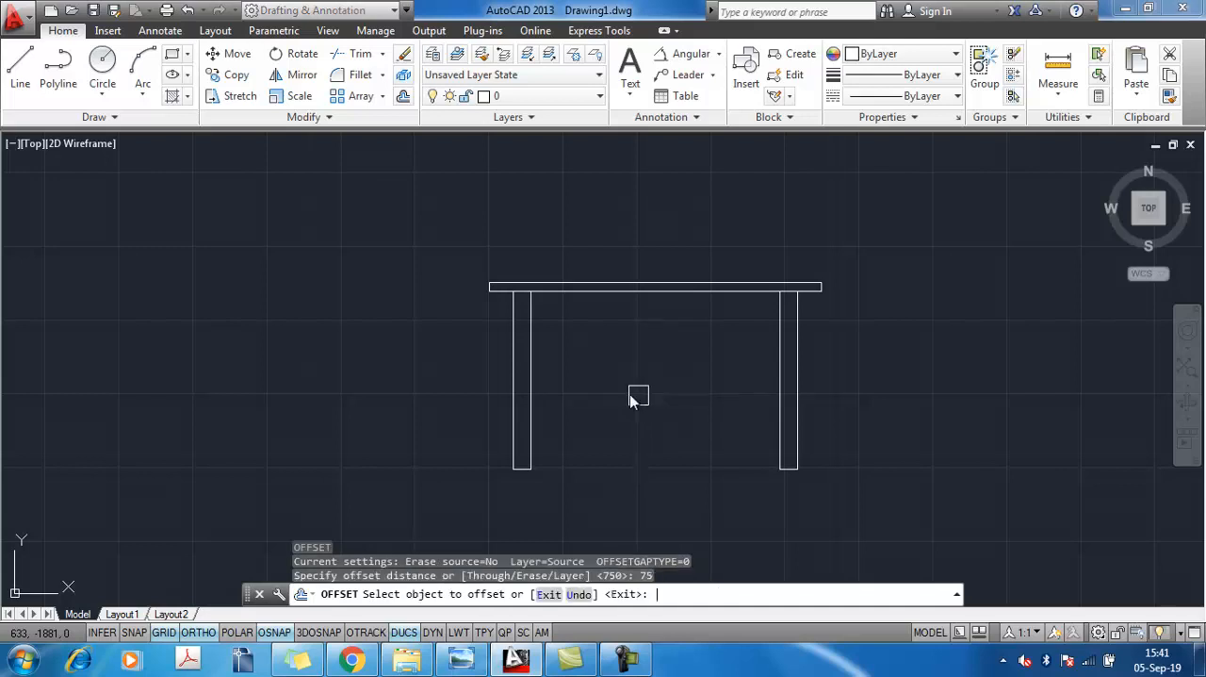
left_click(513, 382)
left_click(565, 393)
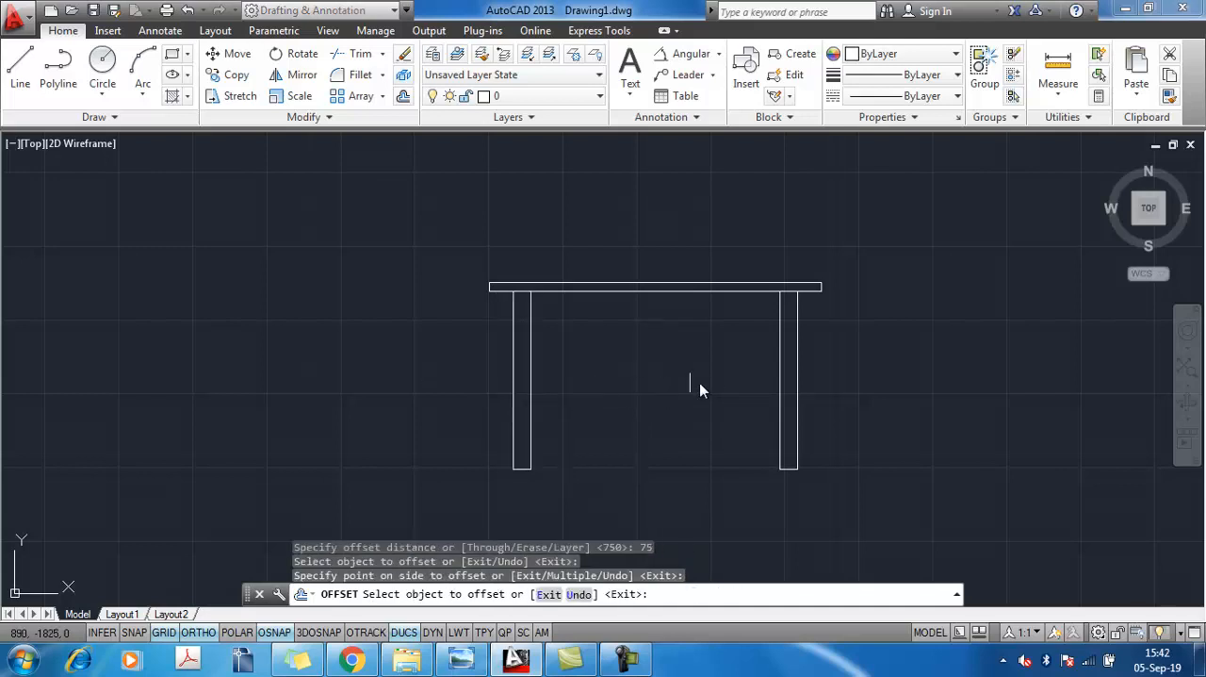
left_click(779, 377)
left_click(839, 387)
key("Escape")
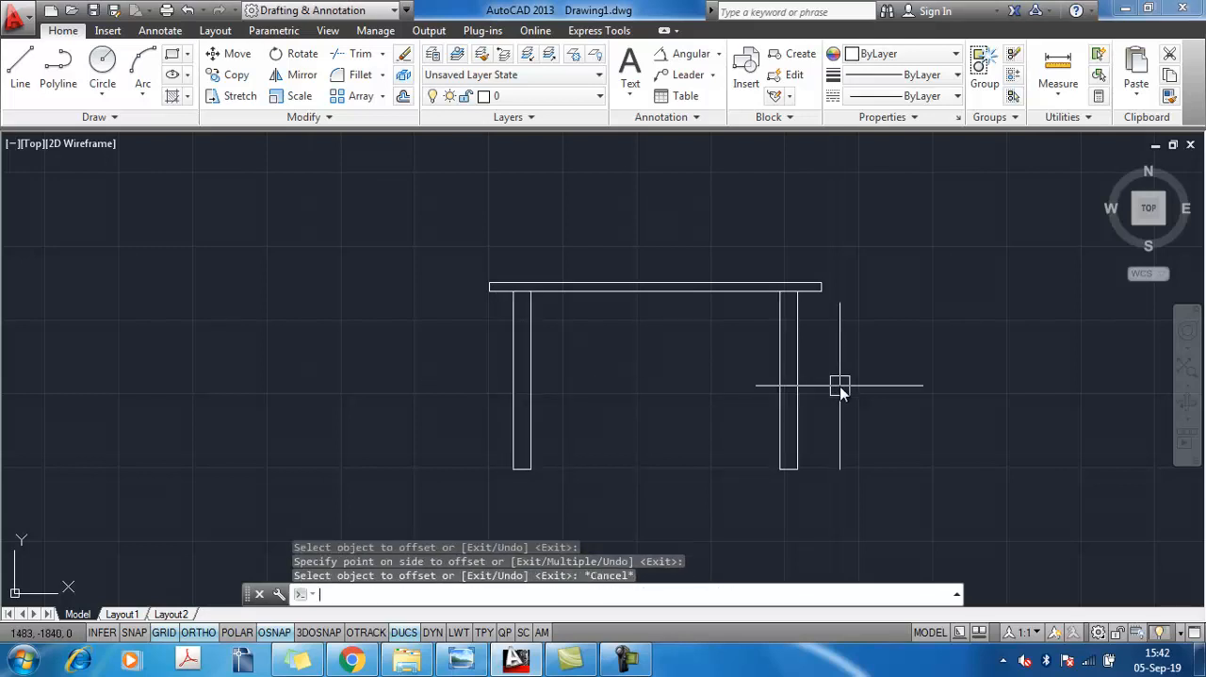
Compare with the reference image, then hatch the front view's tabletop and both legs in AutoCAD with pattern ANSI38 at scale 400
key("alt+Tab")
key("alt+Tab")
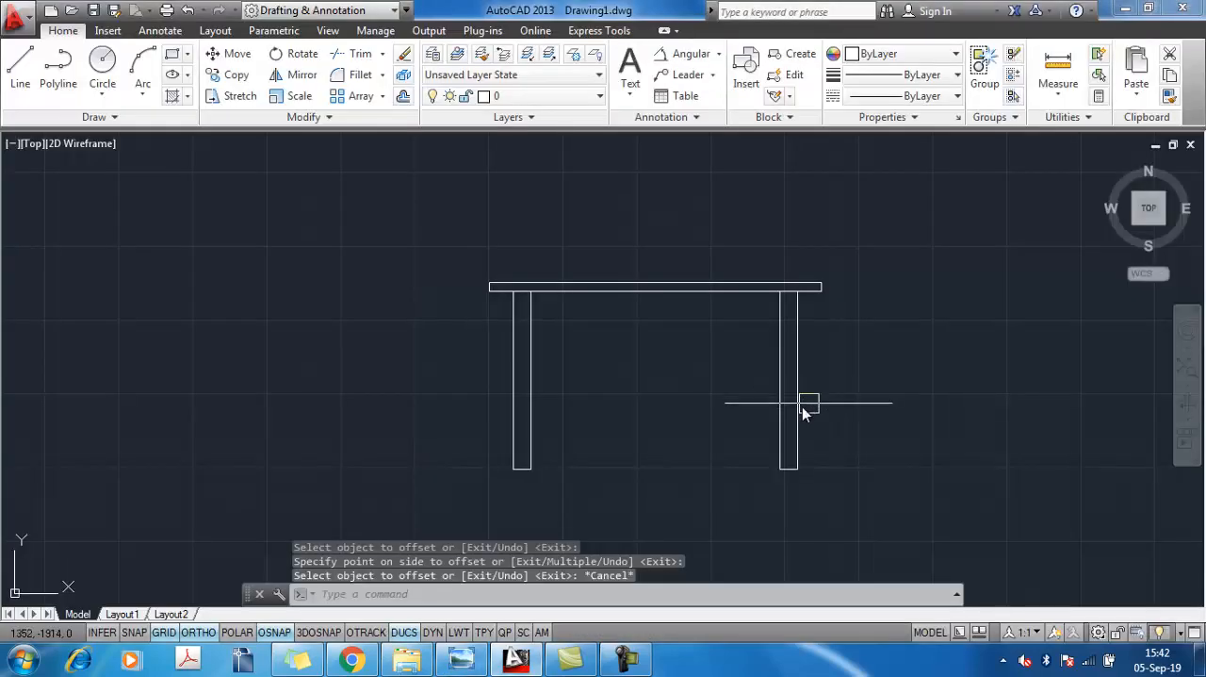
scroll(802, 407, "down", 2)
middle_click_drag(783, 409, 808, 364)
key("alt+Tab")
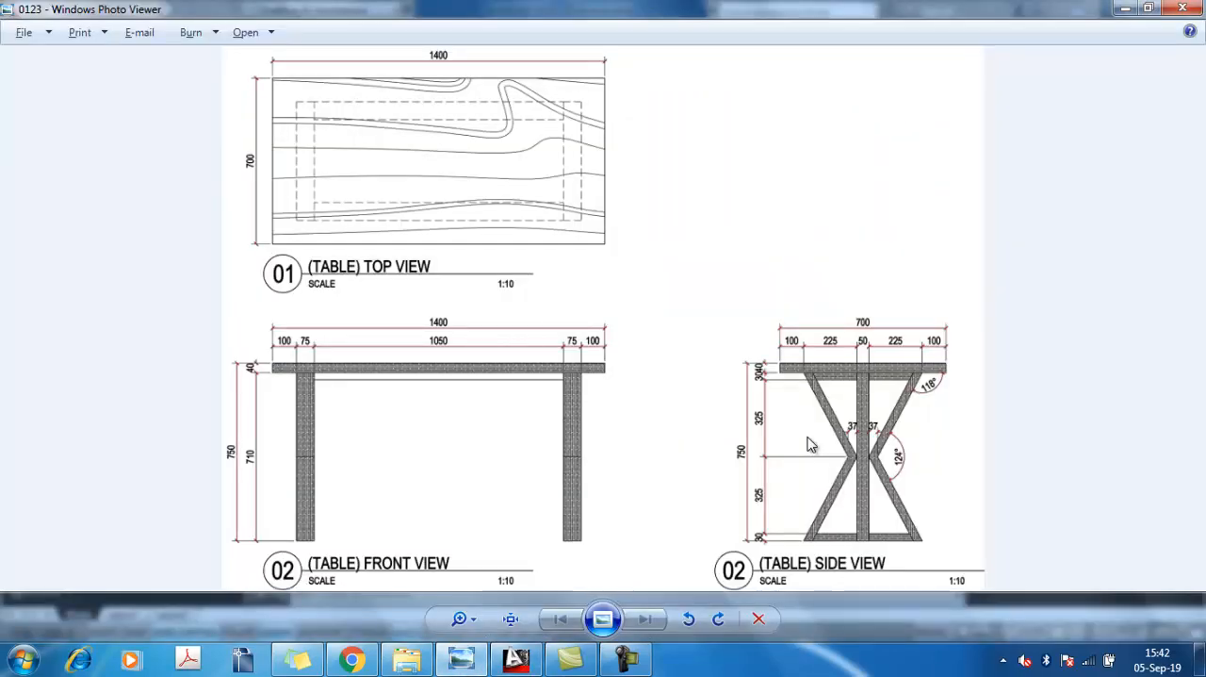
key("alt+Tab")
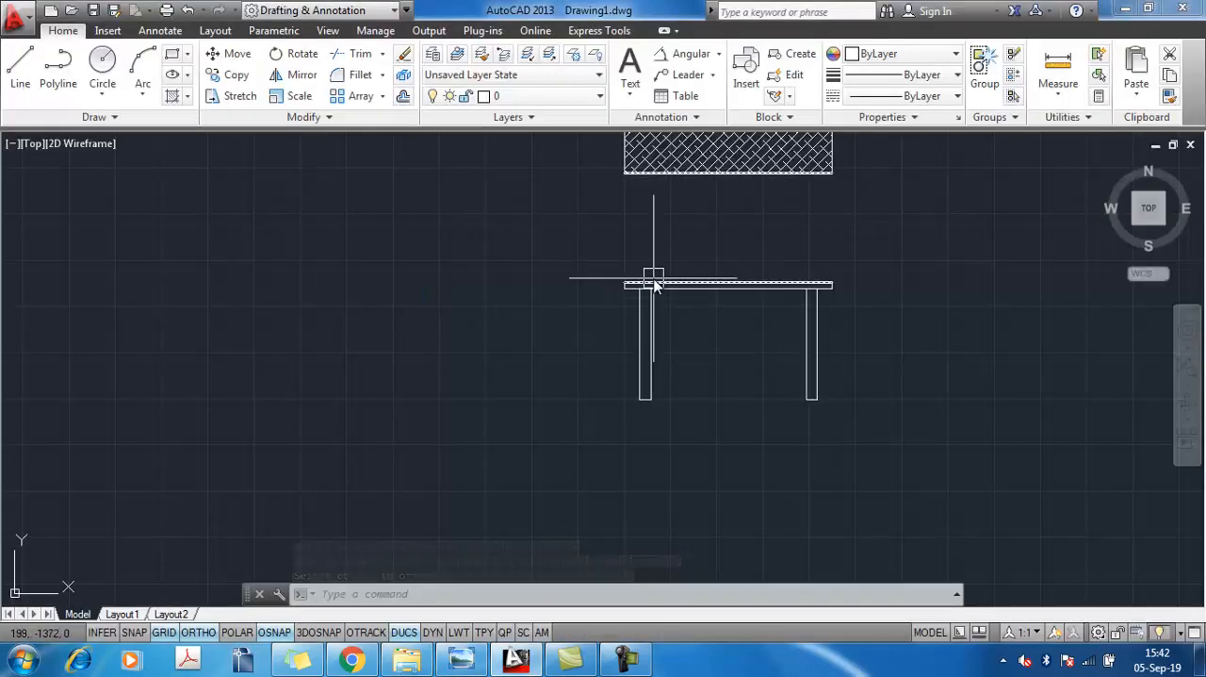
type("h")
key("Return")
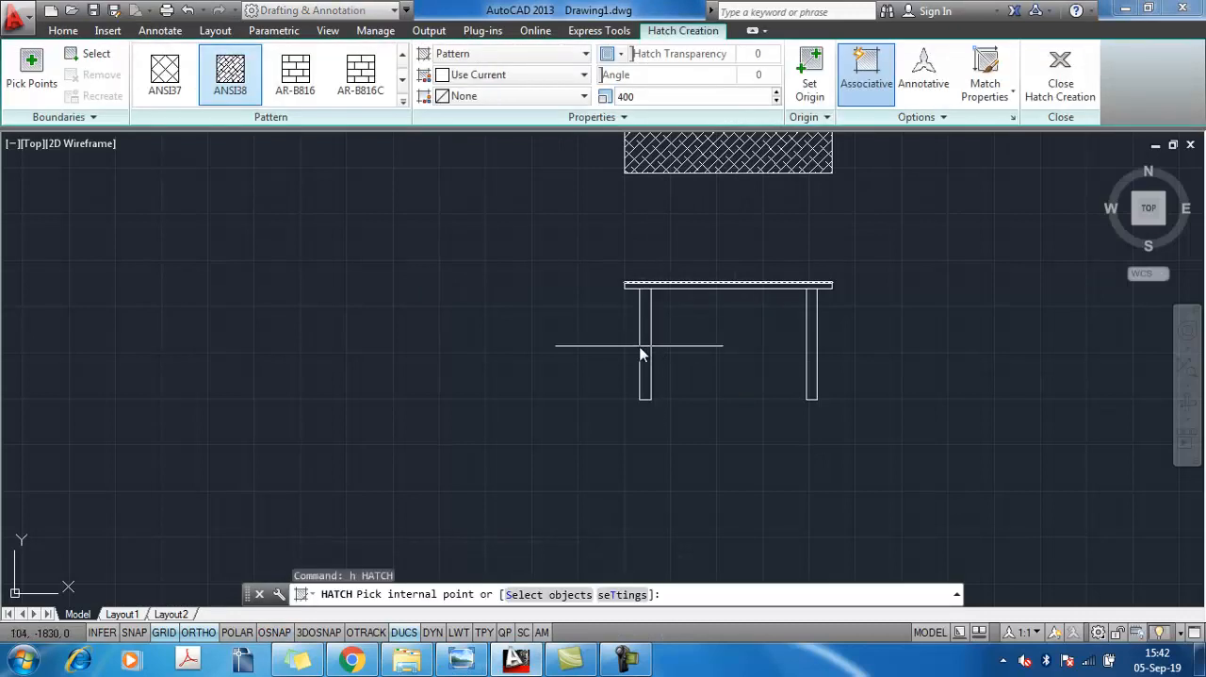
left_click(641, 343)
scroll(684, 291, "up", 4)
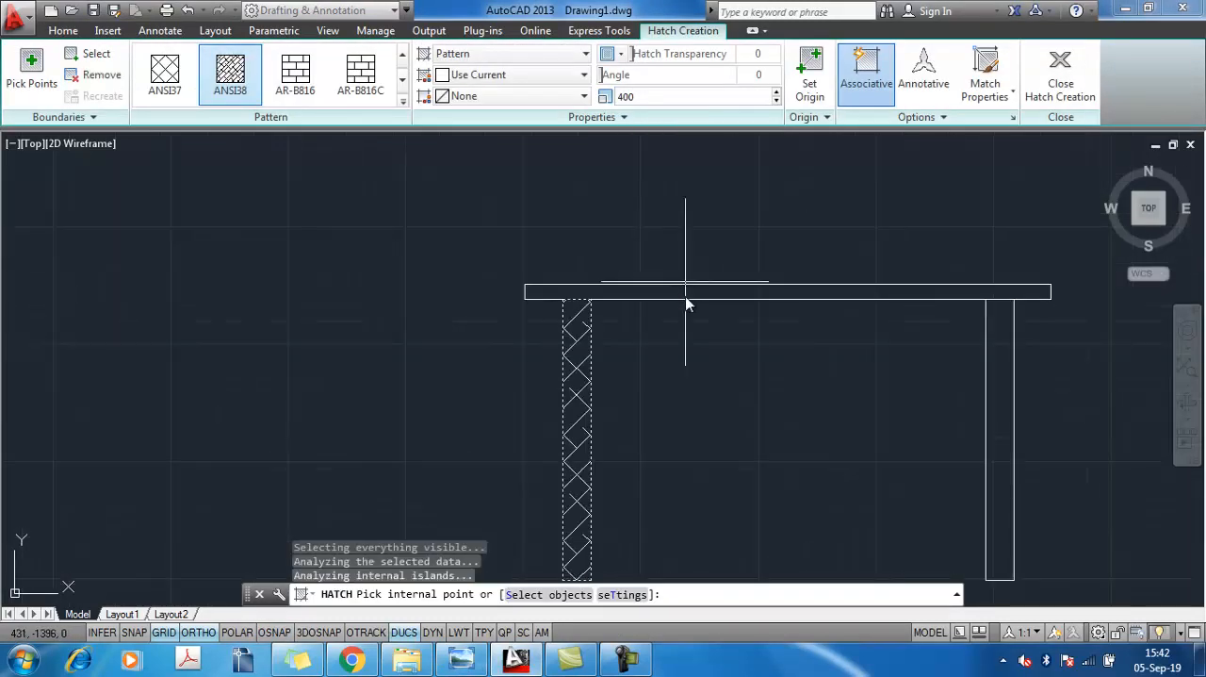
left_click(686, 293)
left_click(994, 414)
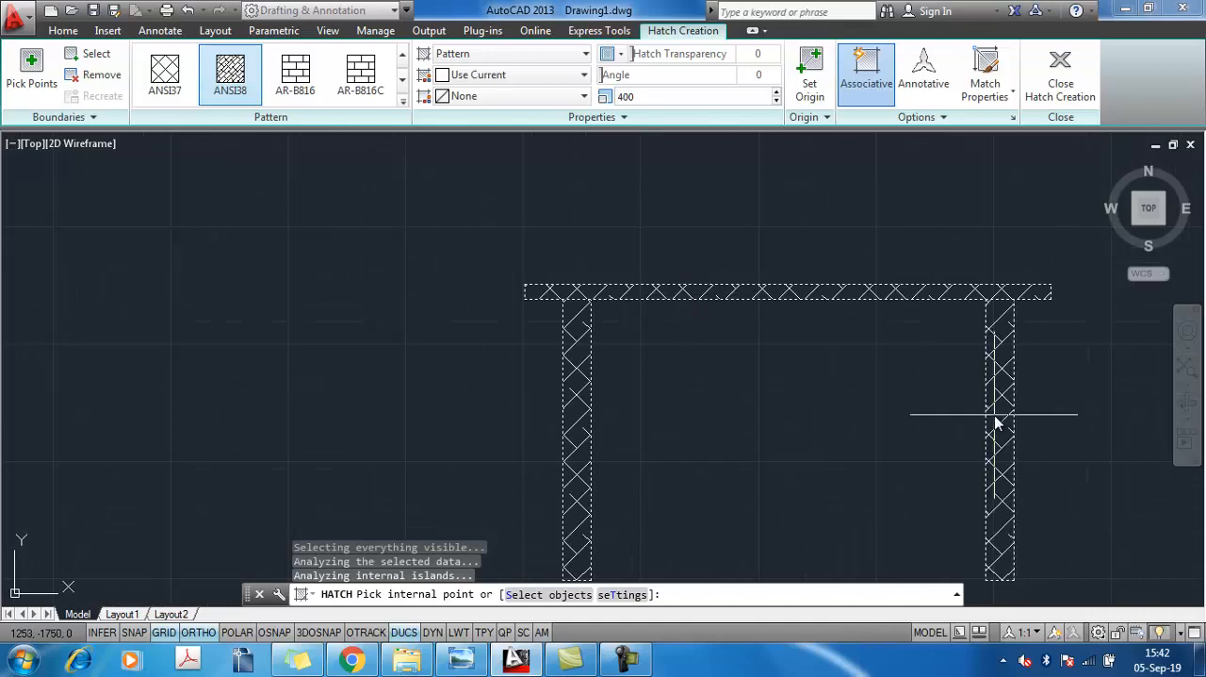
key("Return")
scroll(802, 342, "down", 3)
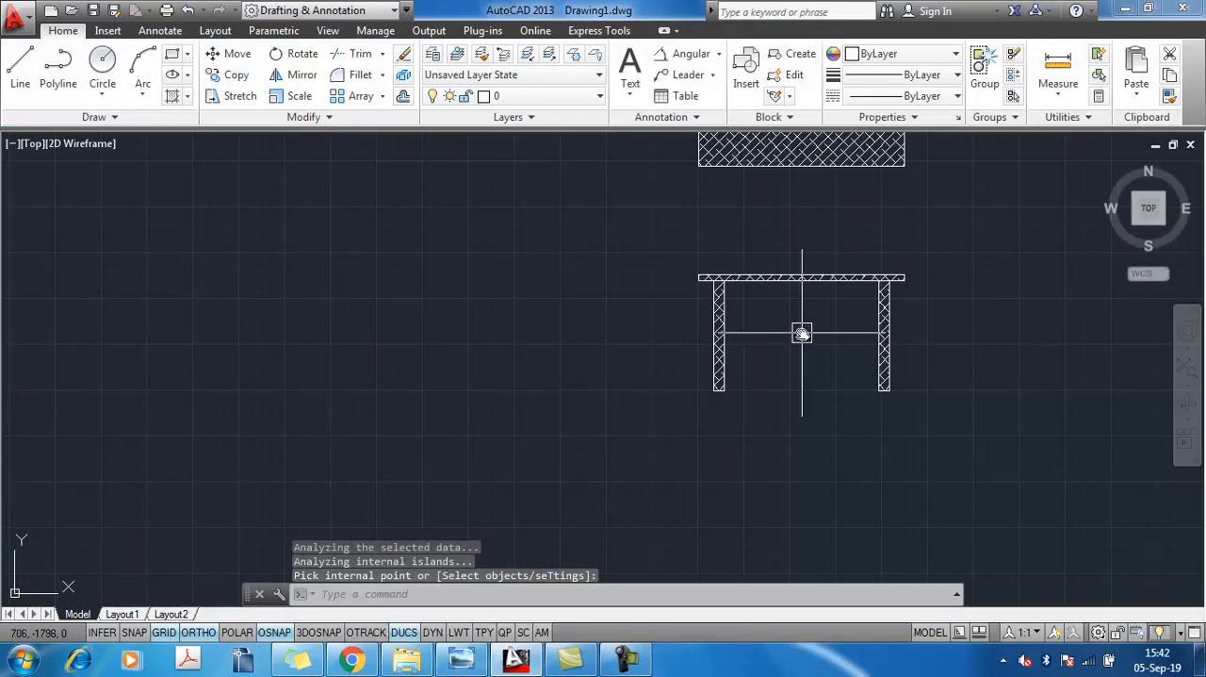
Check the reference image, then select the front view's hatch in AutoCAD and open its scale for editing
key("alt+Tab")
key("alt+Tab")
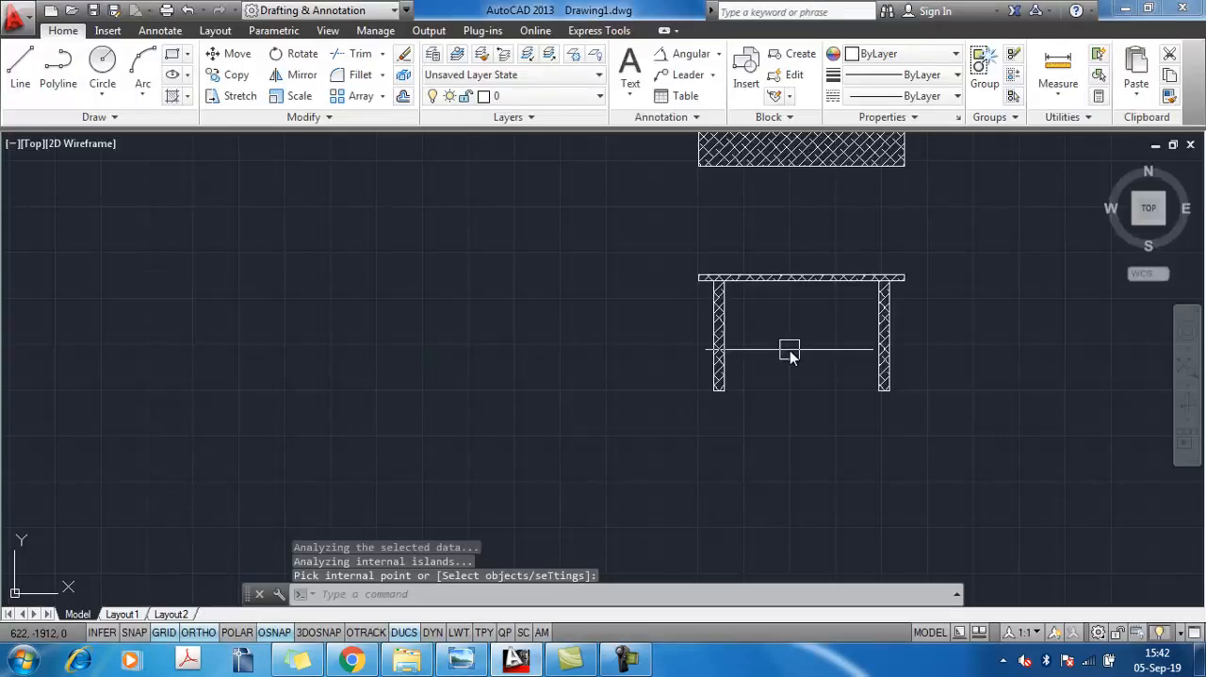
scroll(744, 299, "up", 5)
key("Return")
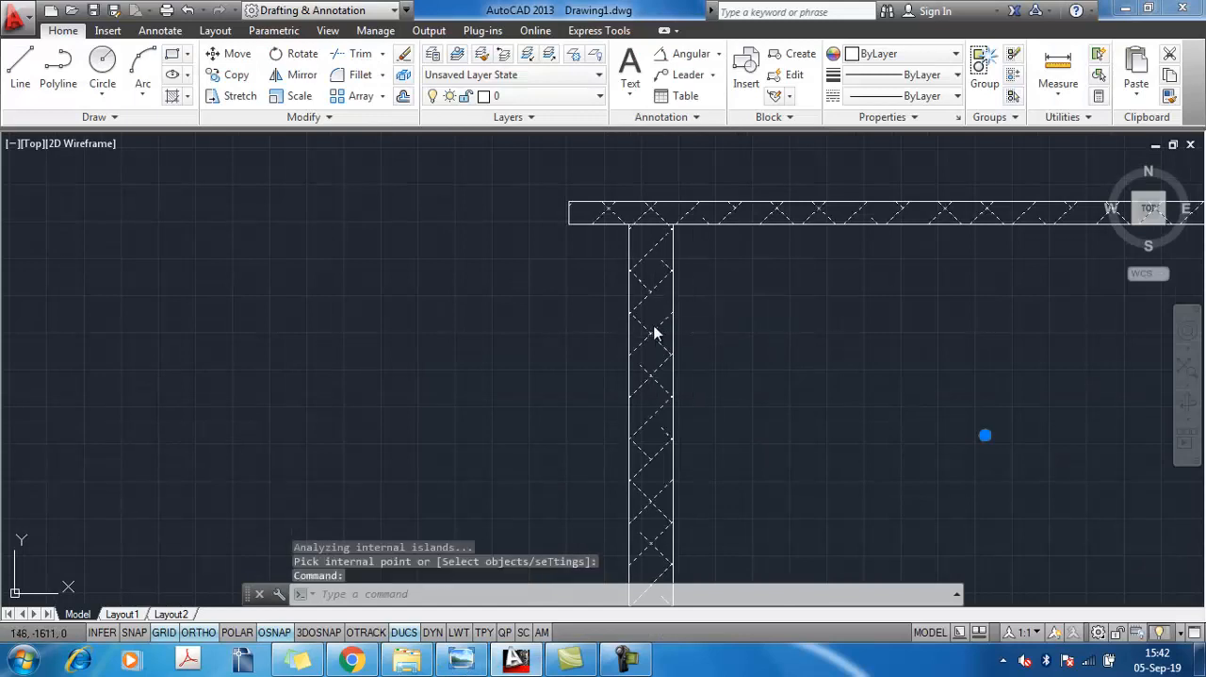
left_click(673, 420)
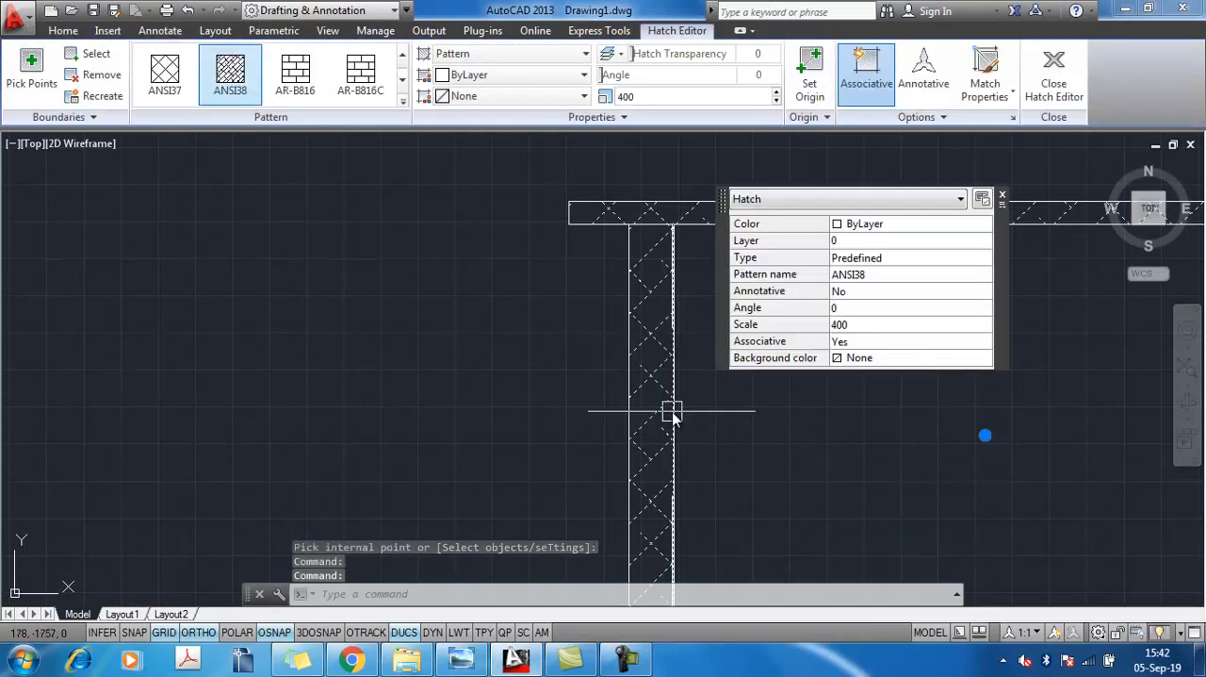
left_click(658, 98)
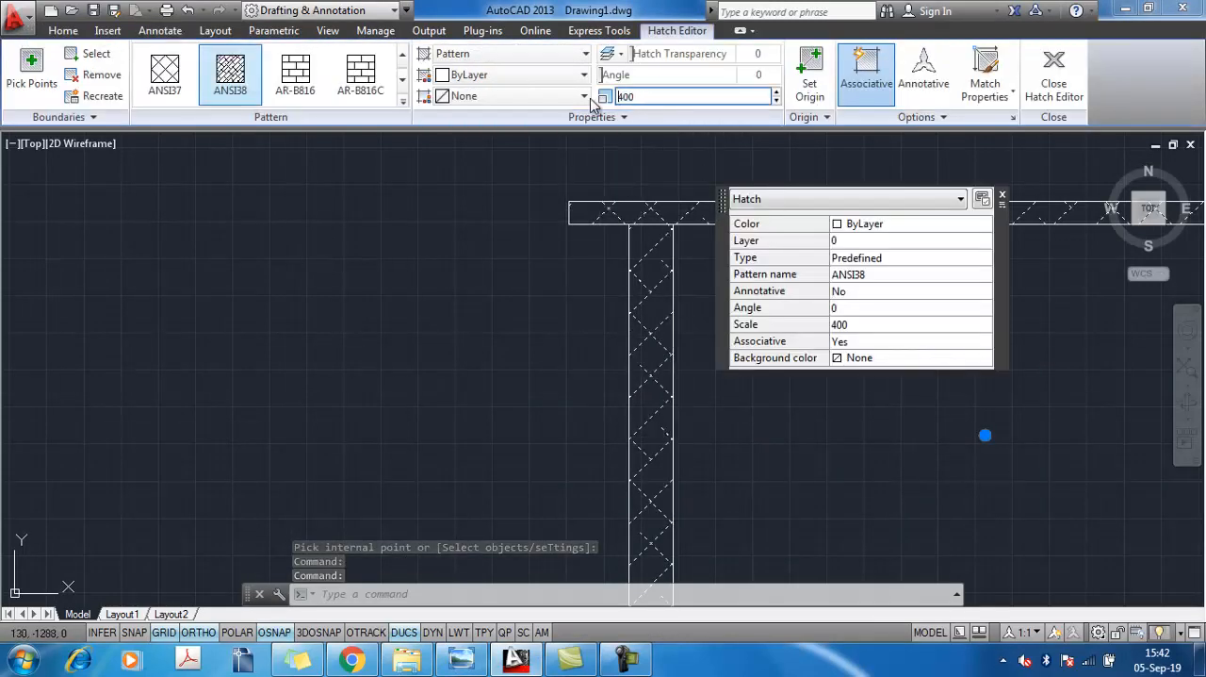
left_click(644, 97)
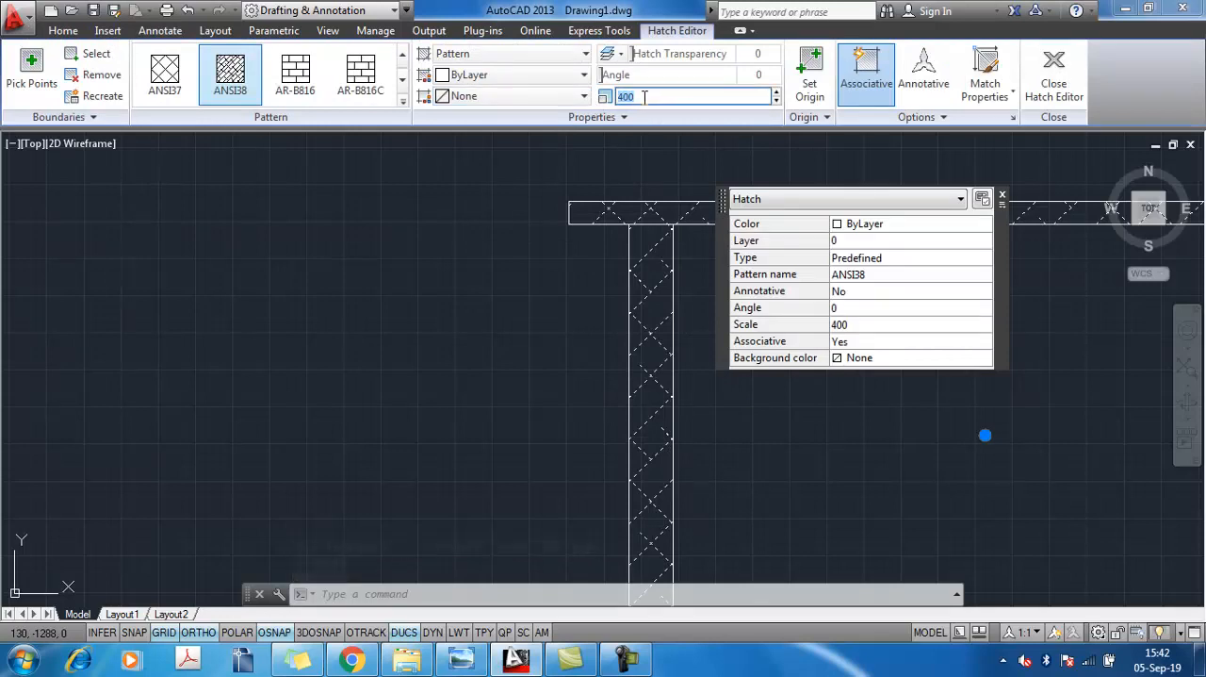
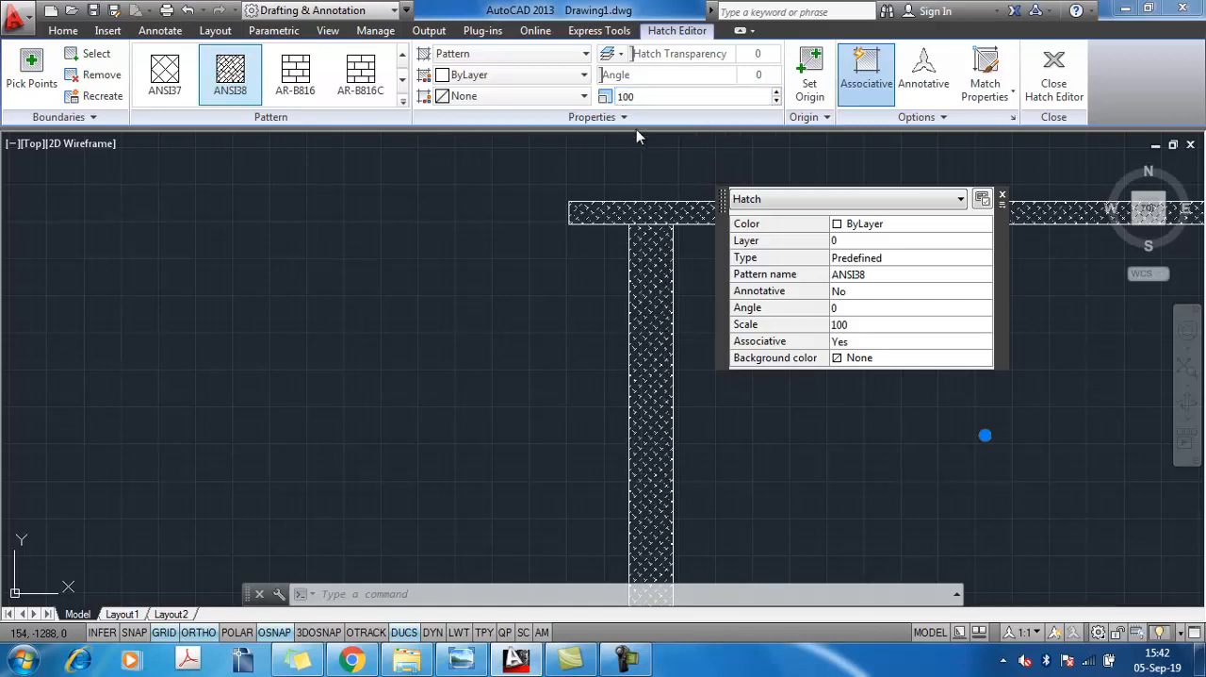
Finish editing the front view's hatch and add a linear dimension across the tabletop's full width, just above it
scroll(728, 353, "down", 4)
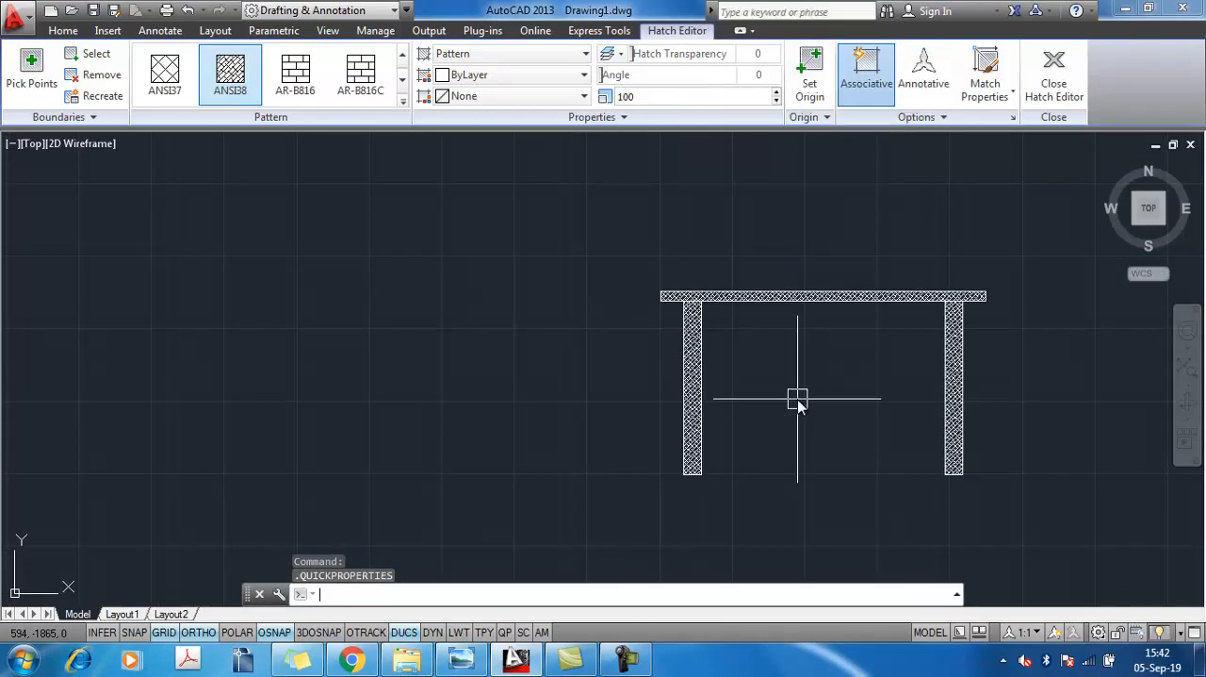
key("Escape")
scroll(741, 351, "down", 3)
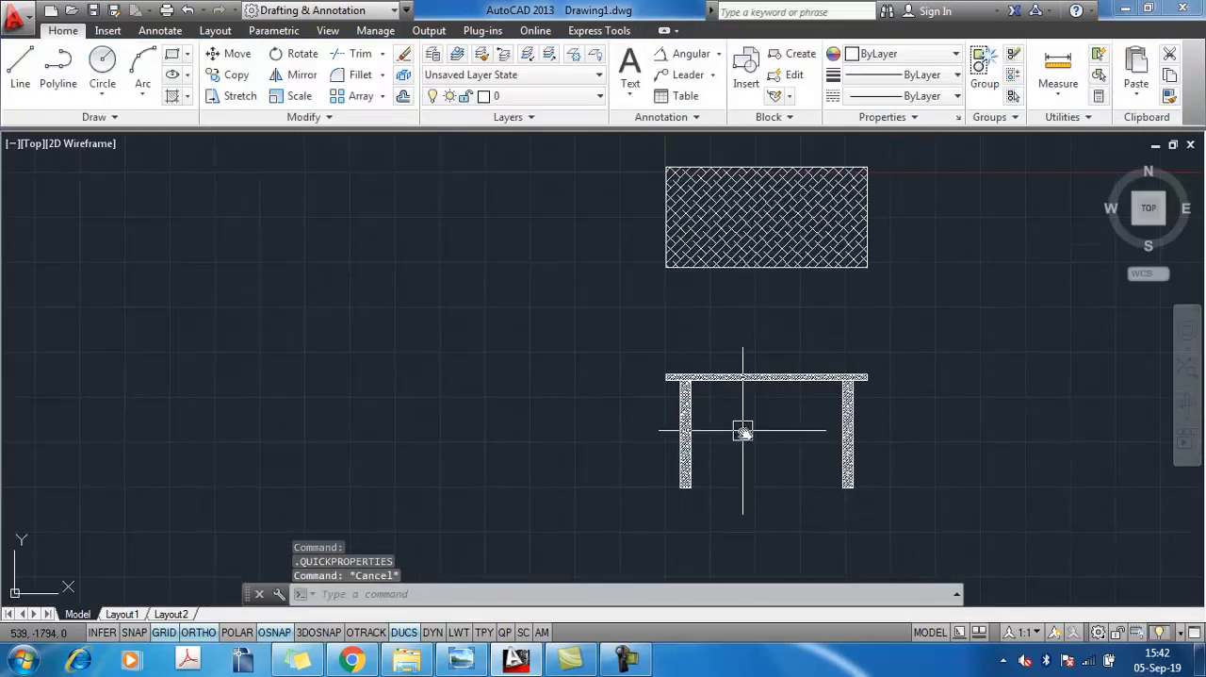
scroll(742, 431, "up", 4)
middle_click_drag(762, 397, 700, 466)
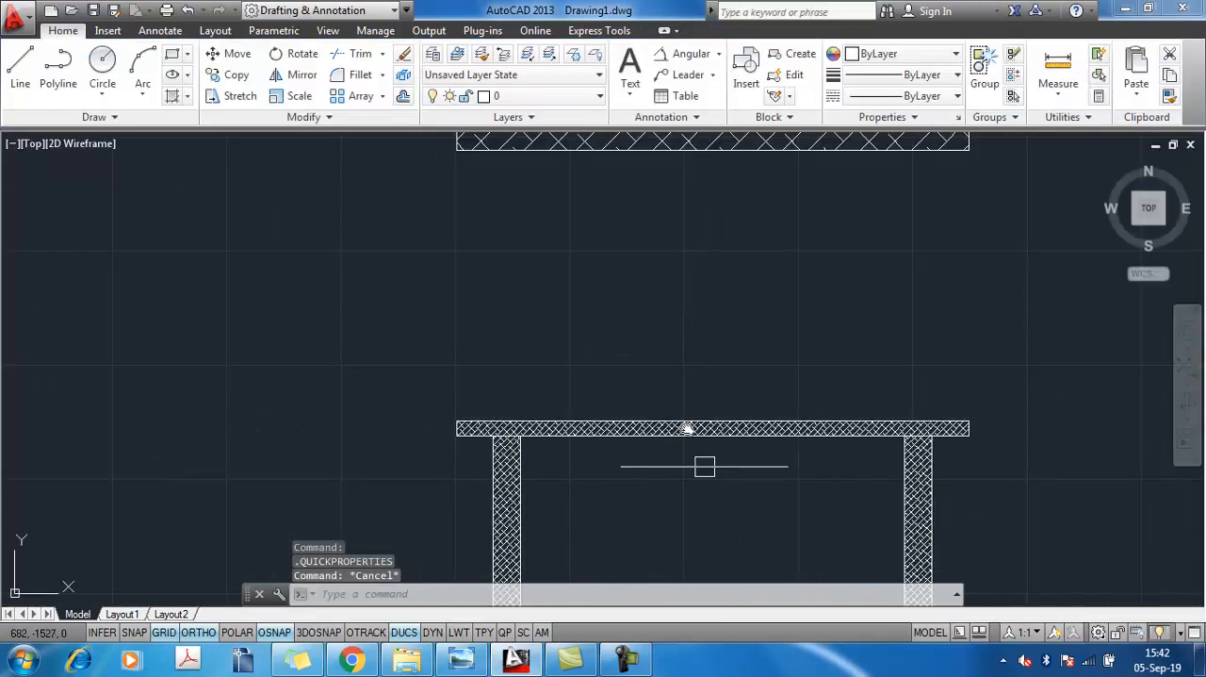
left_click(718, 53)
left_click(697, 84)
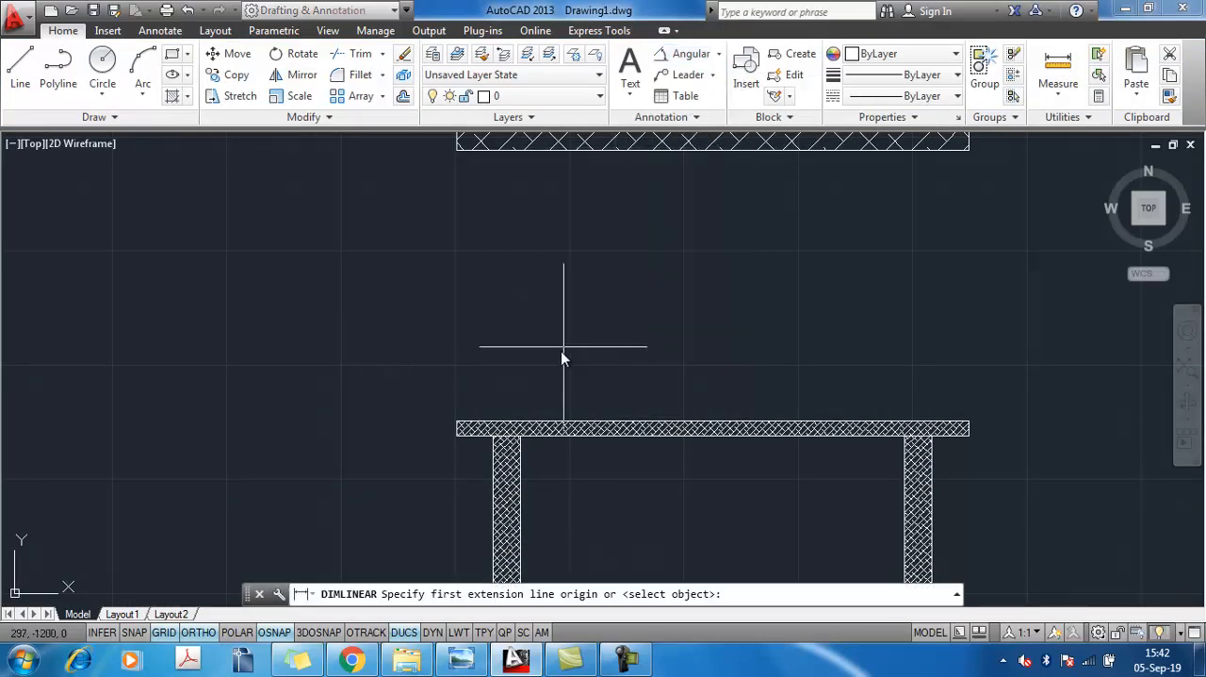
left_click(456, 422)
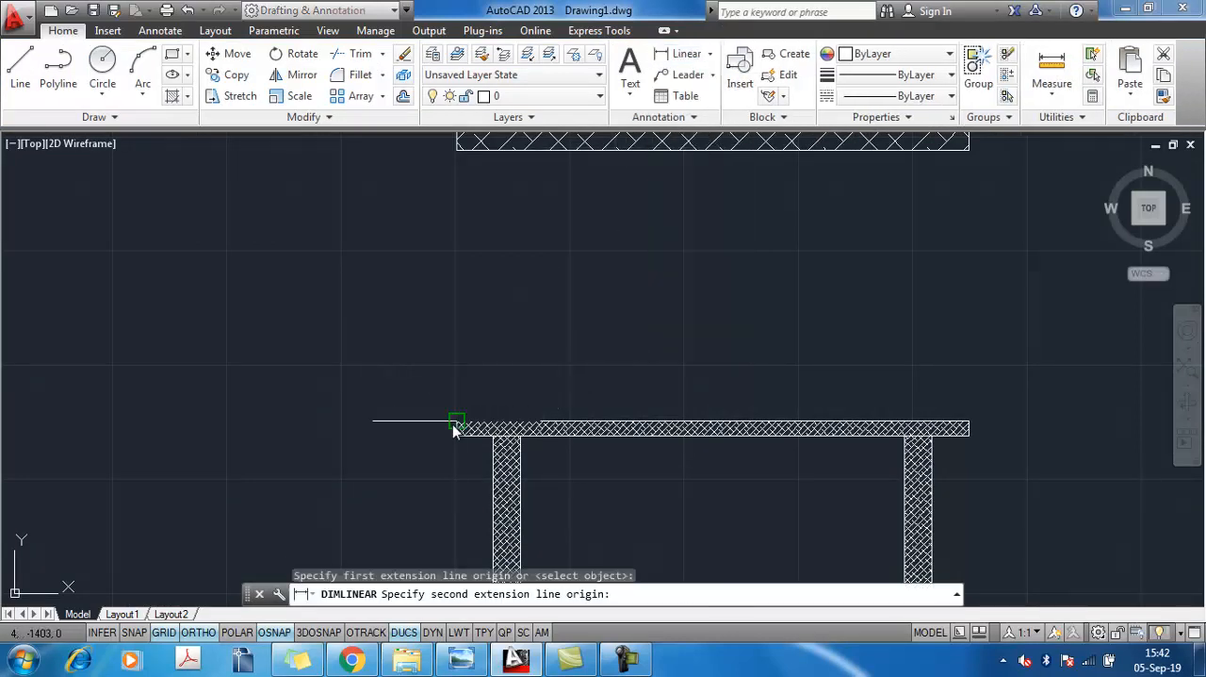
left_click(968, 422)
left_click(916, 393)
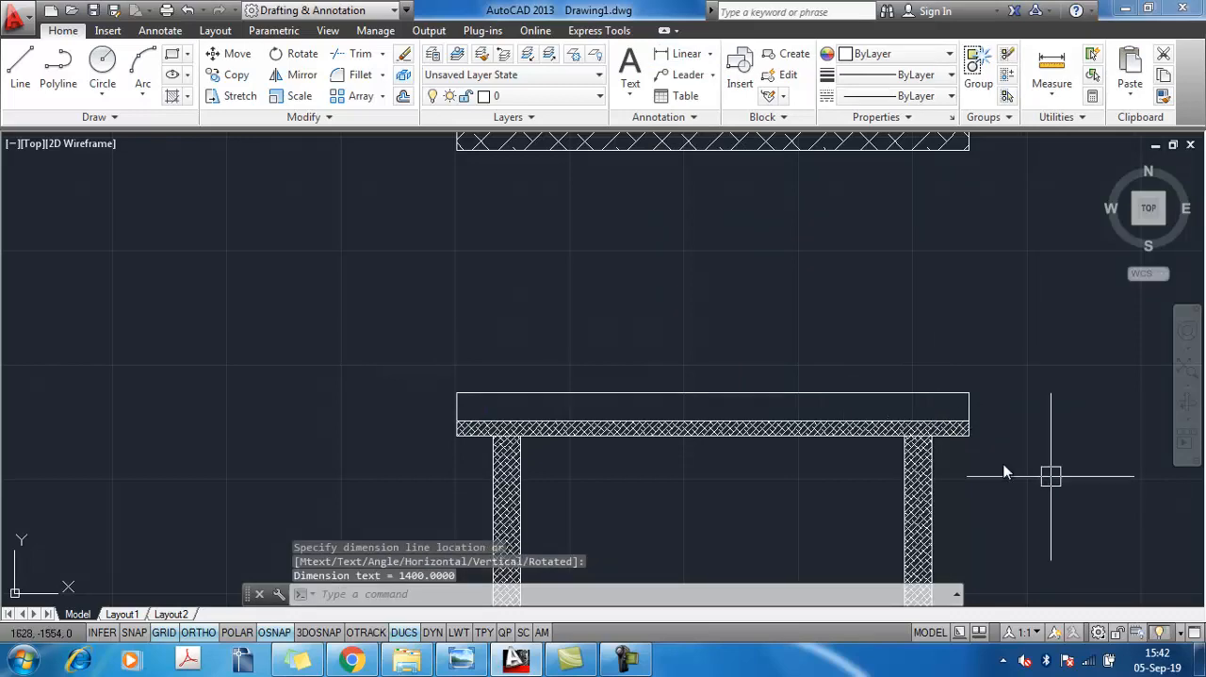
Set the Standard dimension style's text height to 5
type("d")
key("Return")
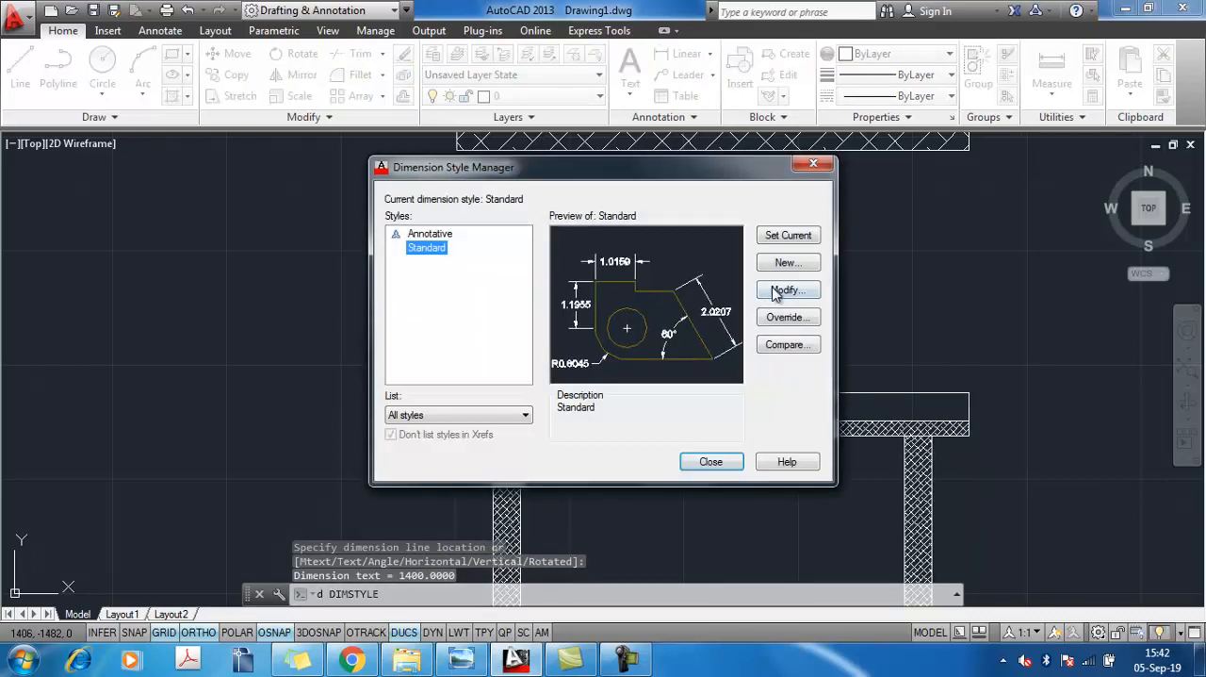
key("Return")
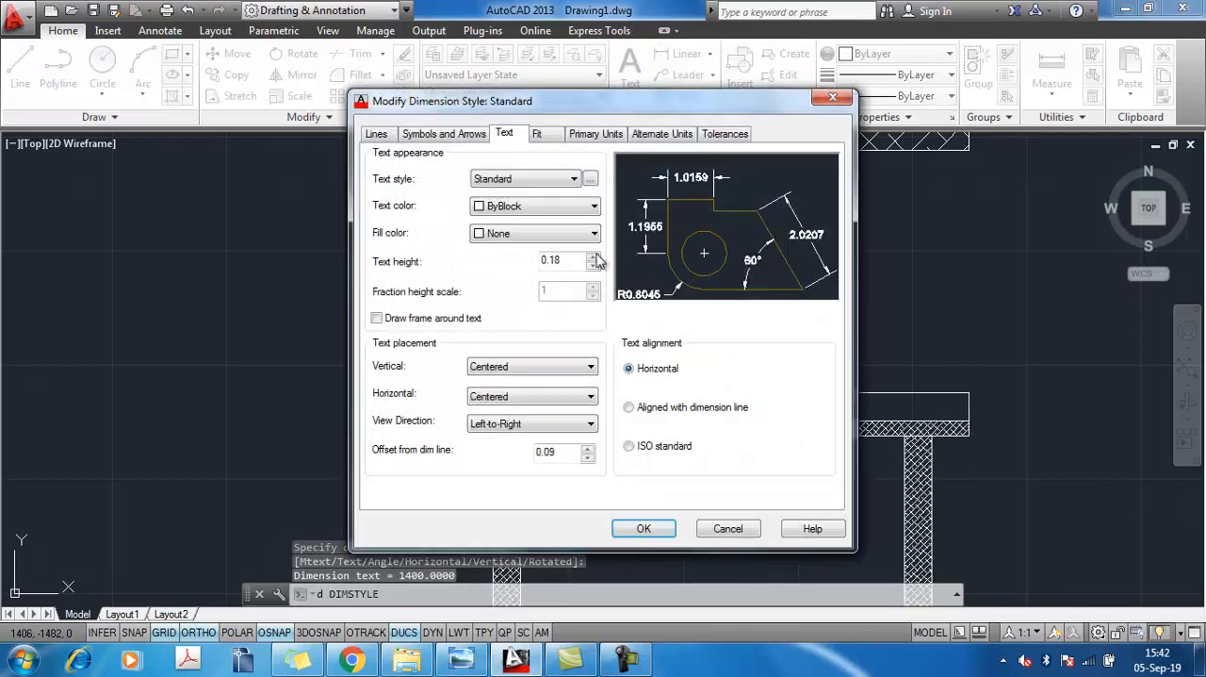
left_click(584, 134)
left_click(537, 134)
left_click(513, 135)
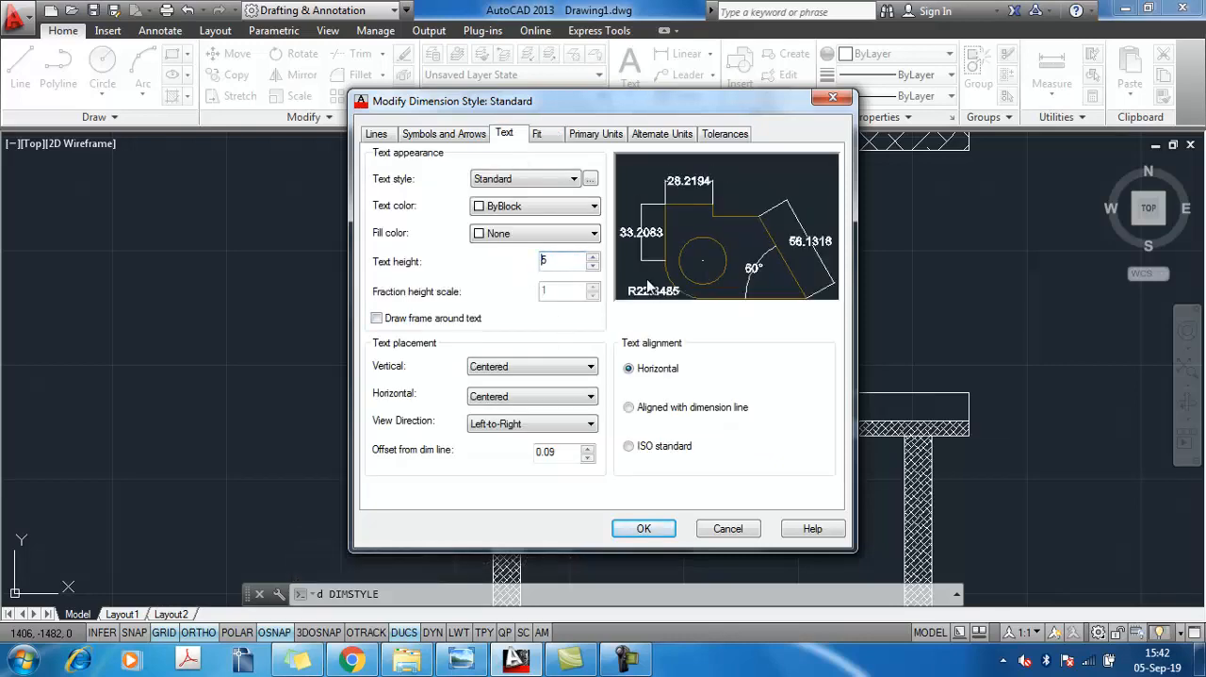
left_click(644, 528)
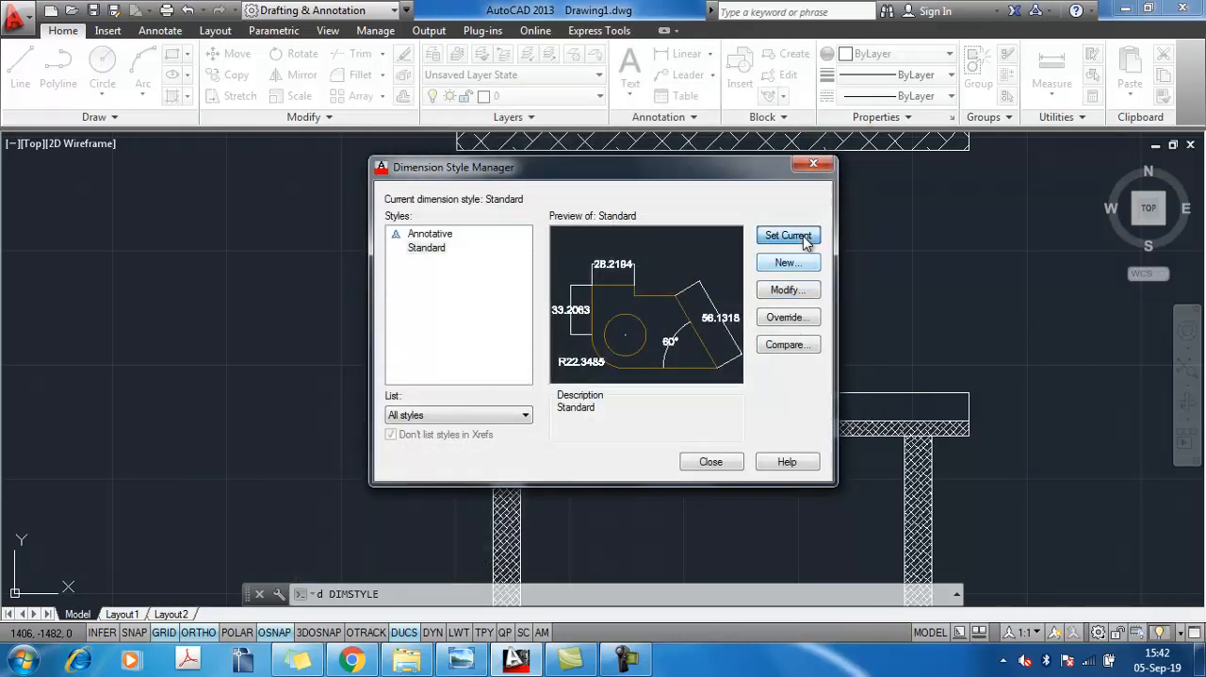
left_click(716, 465)
scroll(718, 393, "up", 5)
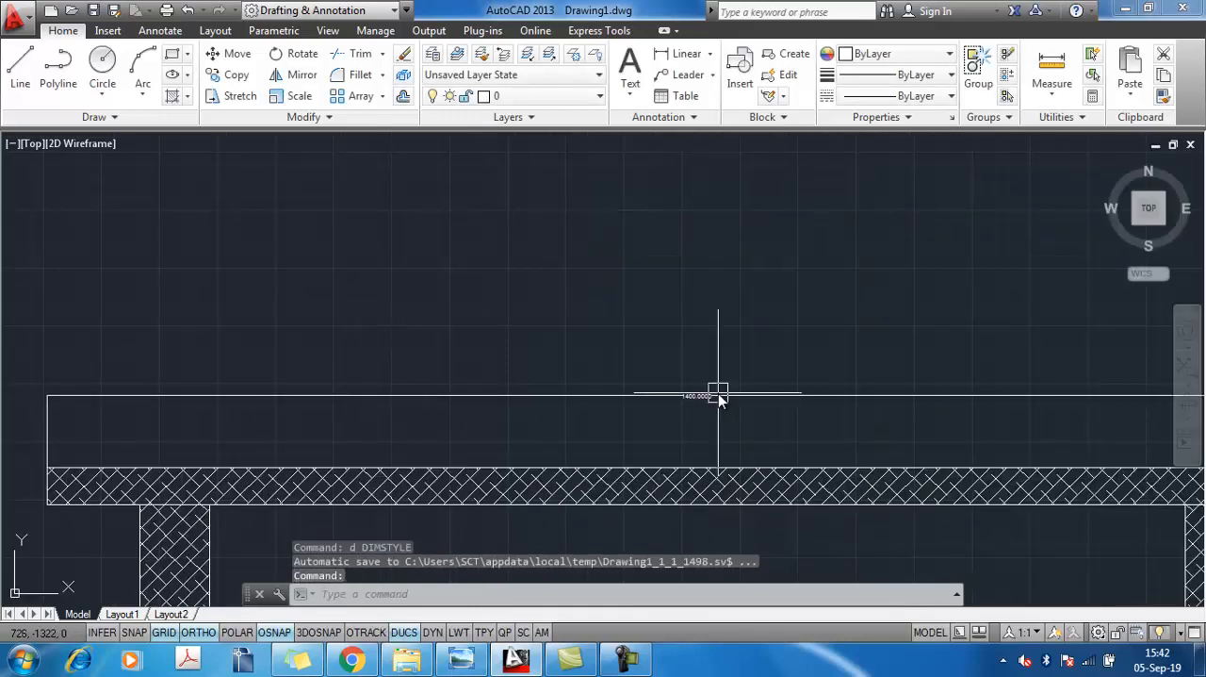
Modify the Standard dimension style to a linear precision of 0 and a text height of 20
key("Escape")
type("d")
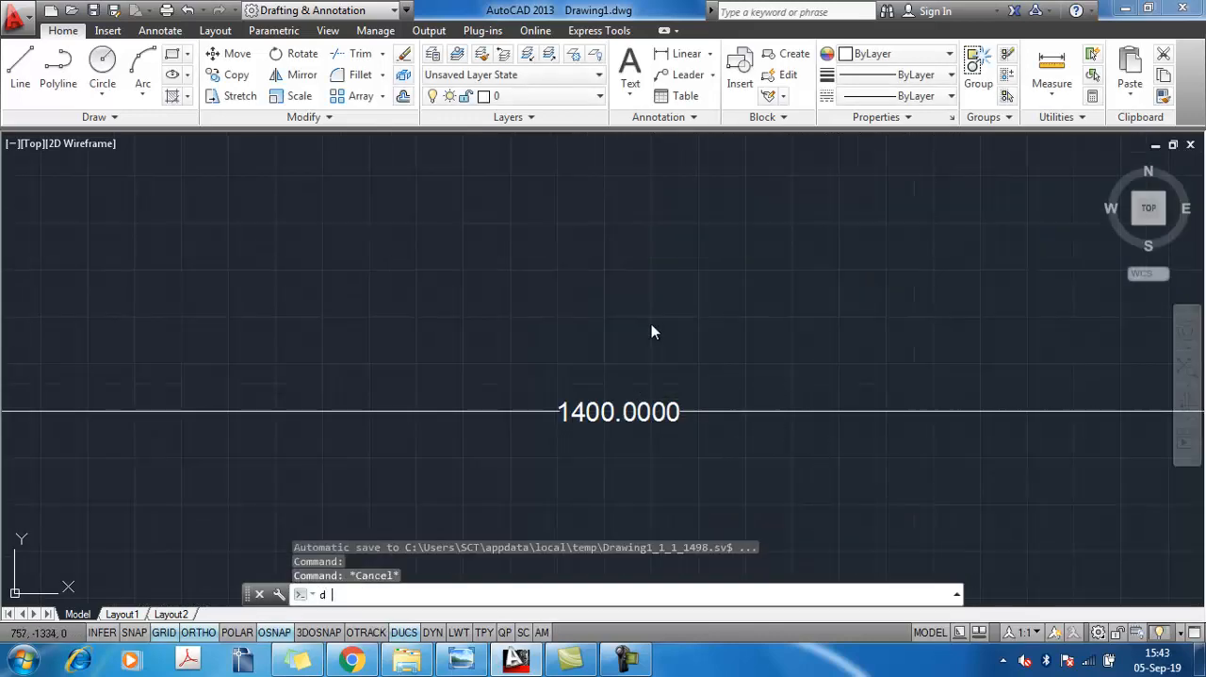
key("Return")
left_click(782, 288)
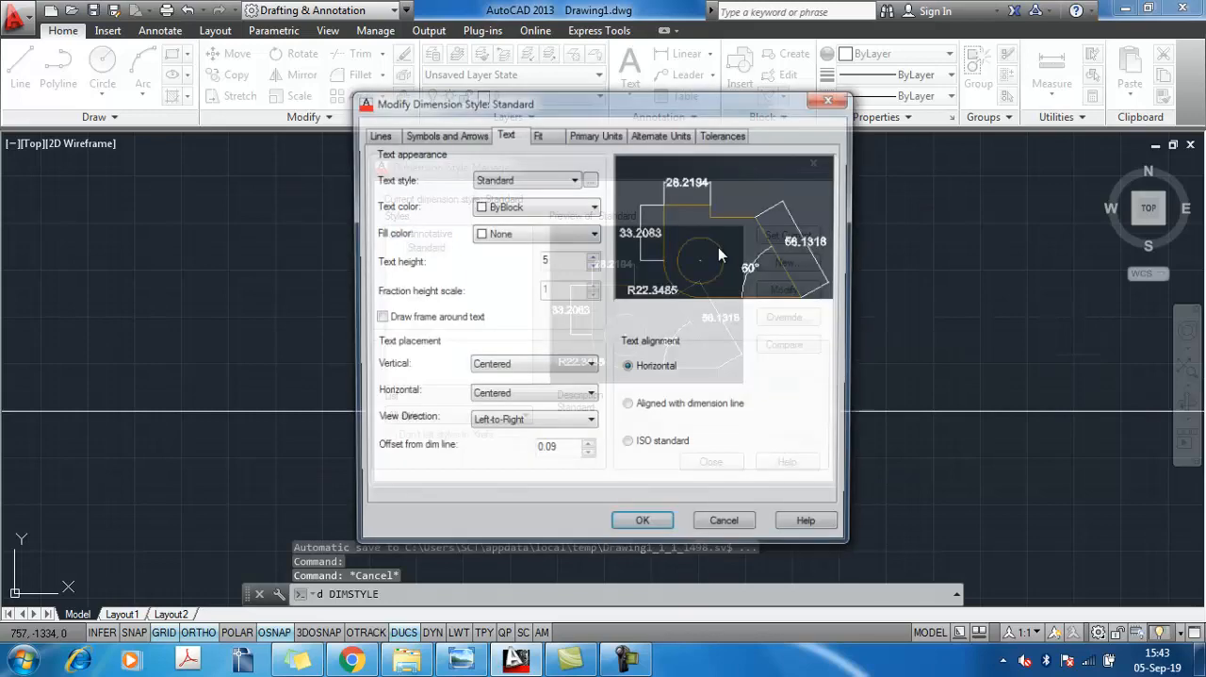
left_click(591, 135)
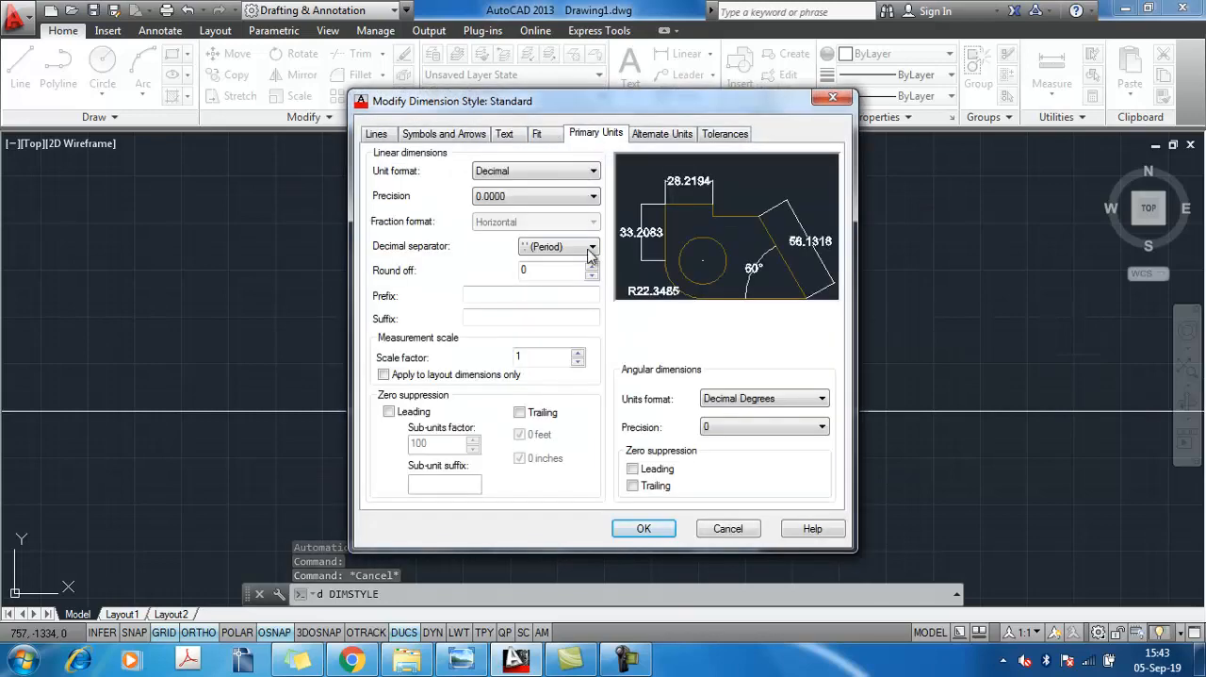
left_click(518, 198)
left_click(500, 212)
left_click(505, 134)
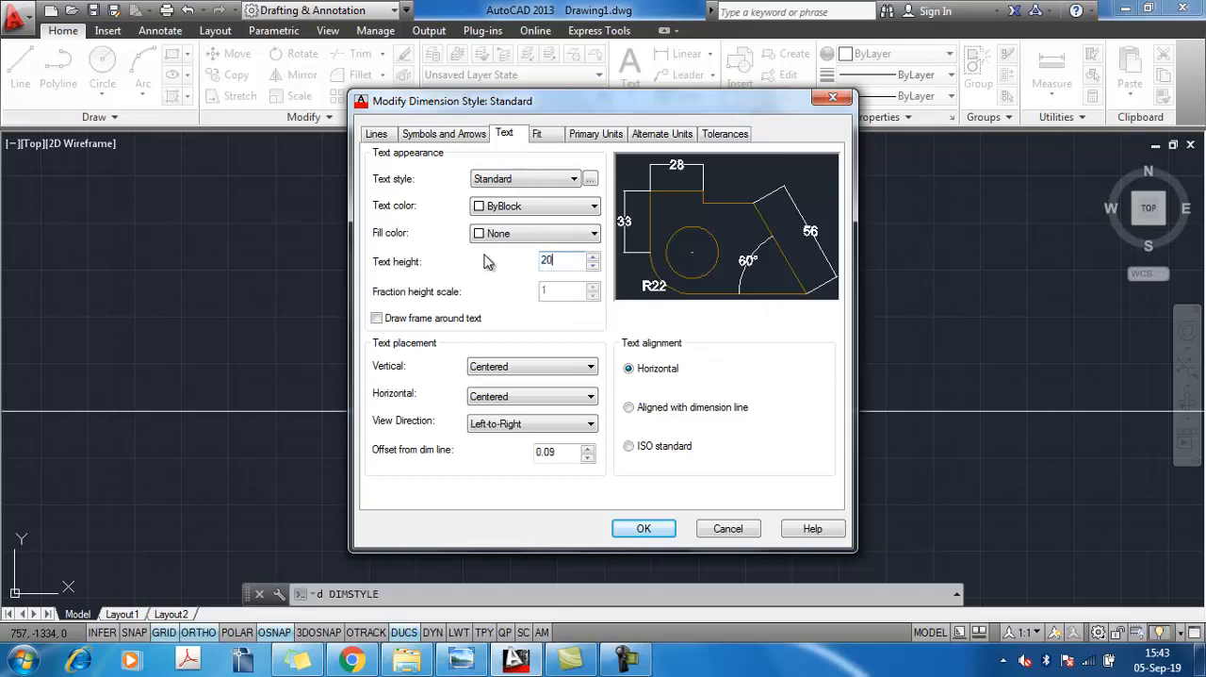
left_click(640, 529)
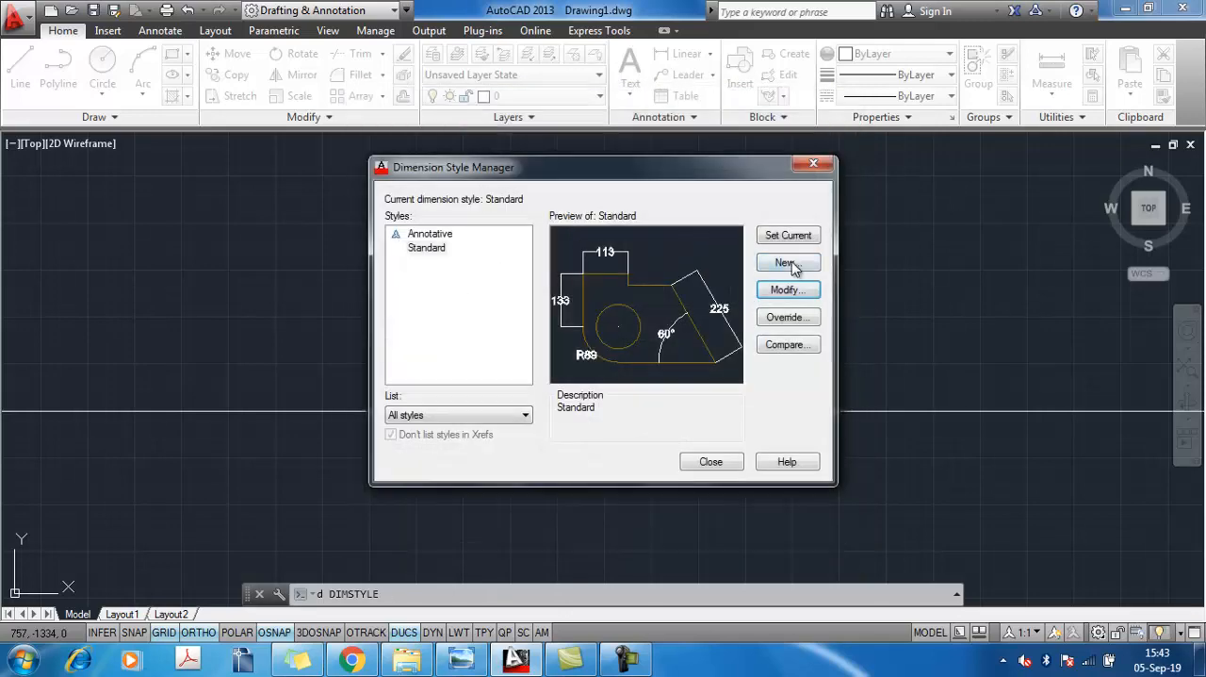
left_click(711, 461)
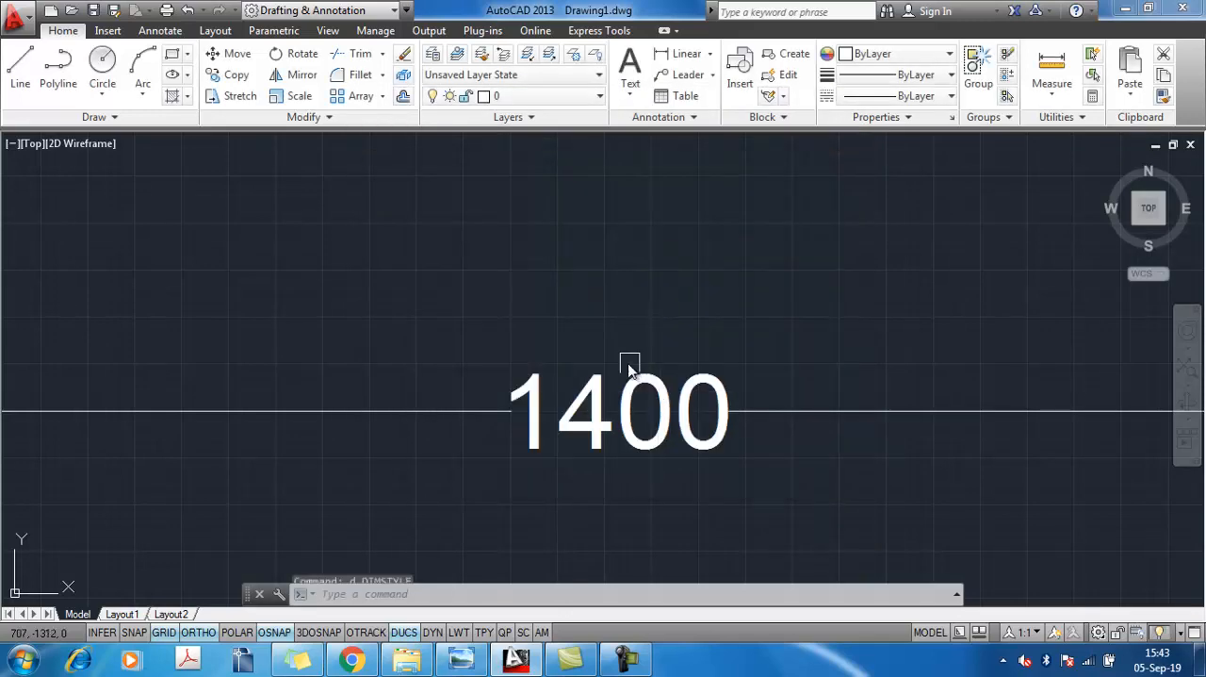
Dimension the tabletop's thickness at the left end of the front view
scroll(623, 365, "down", 5)
scroll(622, 370, "up", 2)
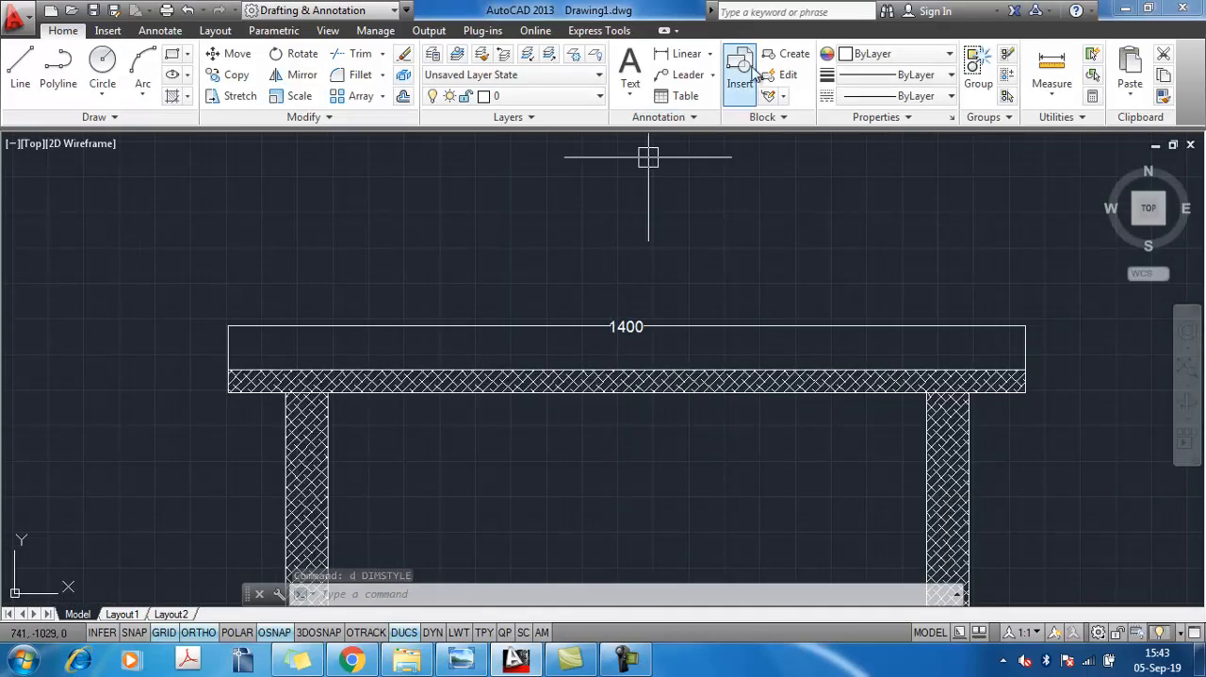
left_click(680, 54)
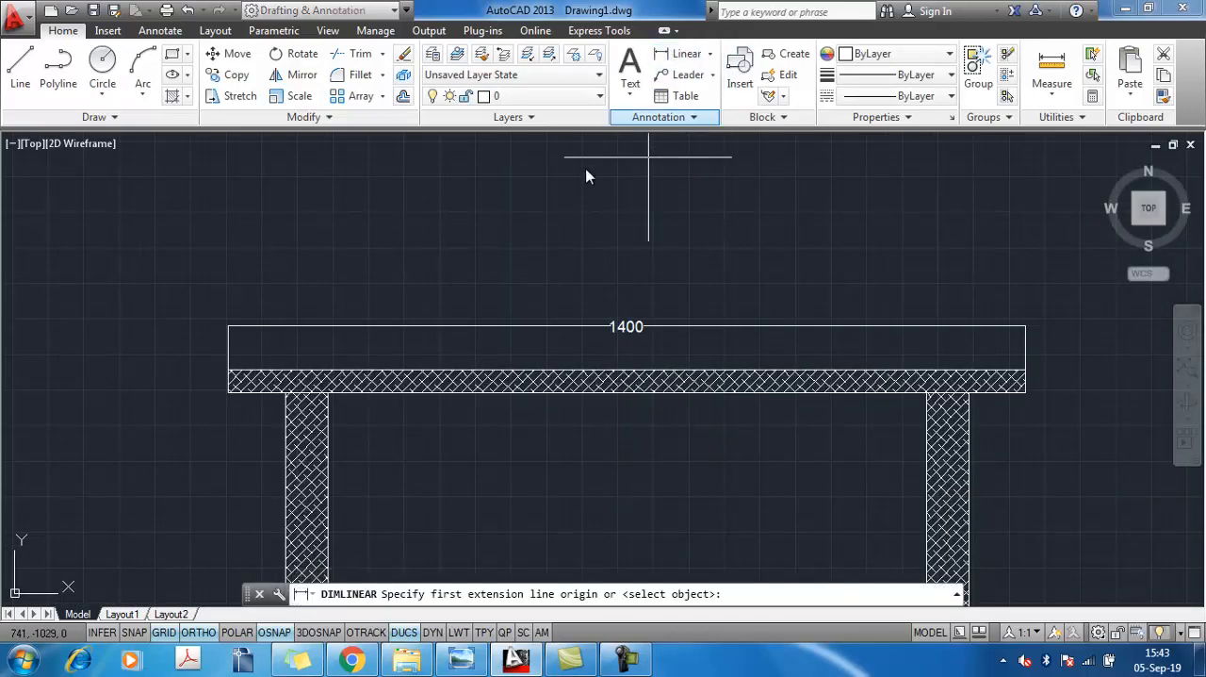
left_click(231, 394)
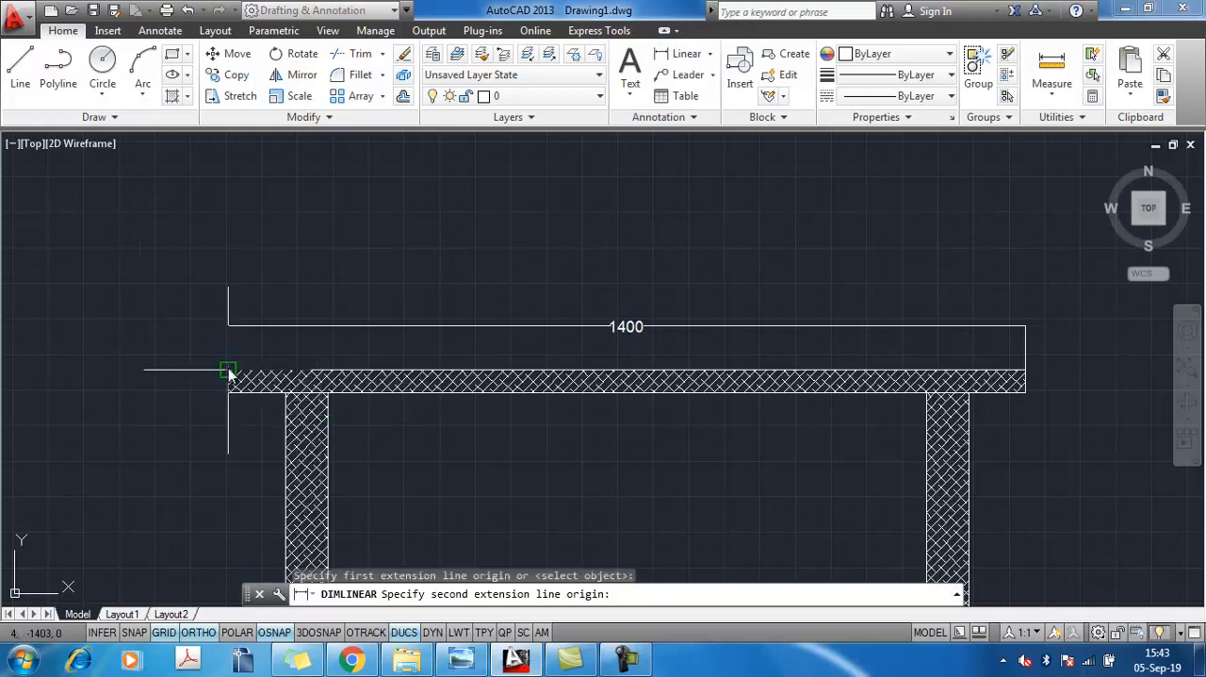
left_click(229, 372)
left_click(202, 377)
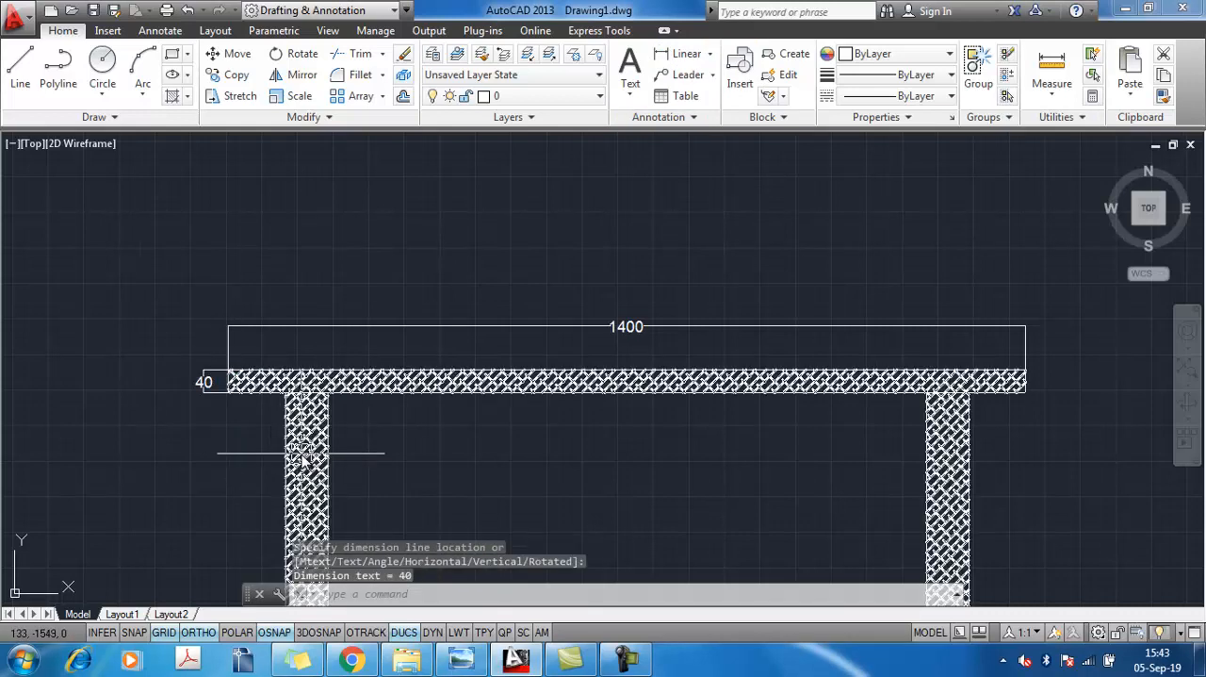
Dimension the left leg's width, placing the linear dimension above the tabletop
key("Return")
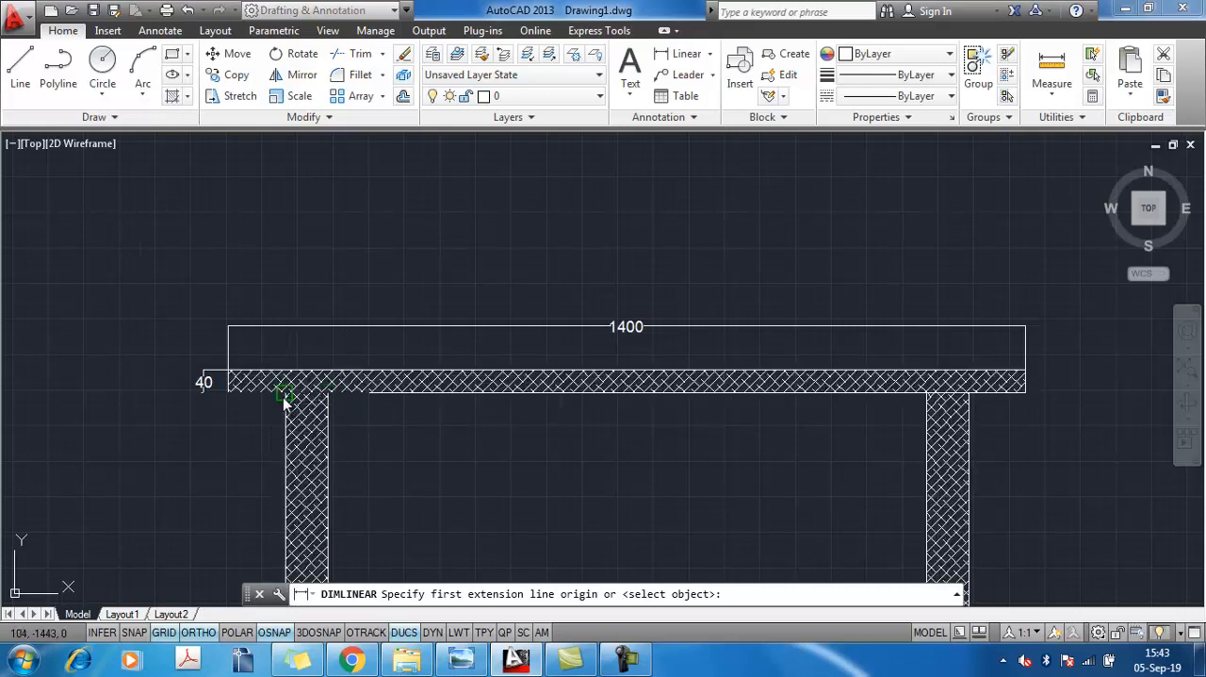
left_click(284, 397)
left_click(329, 397)
left_click(323, 349)
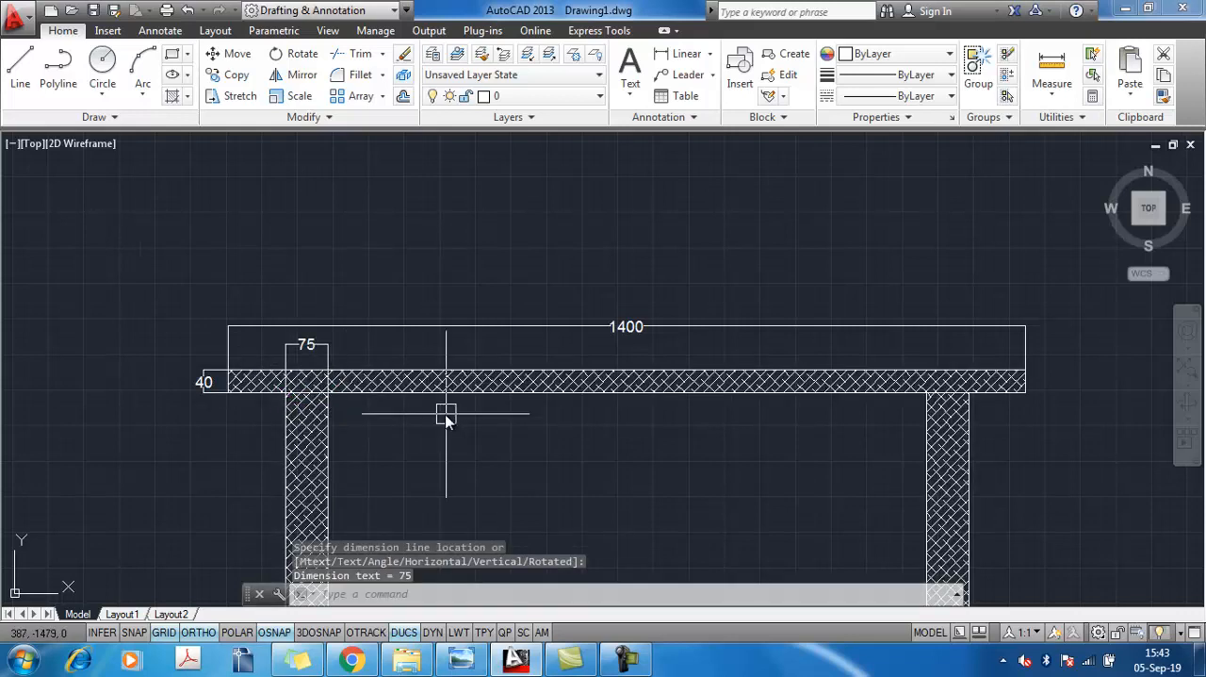
key("Return")
left_click(327, 370)
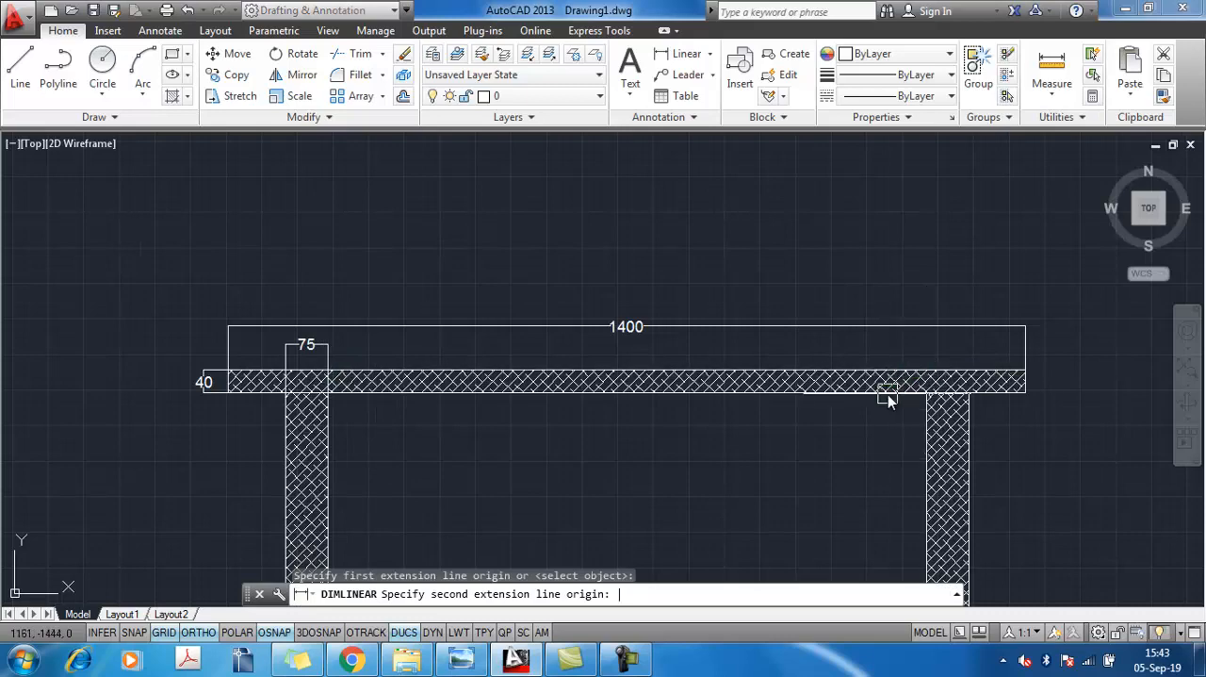
key("Escape")
Add a vertical dimension from the tabletop's upper left corner to the left leg's foot, placed left of the leg
key("Return")
middle_click_drag(355, 438, 427, 287)
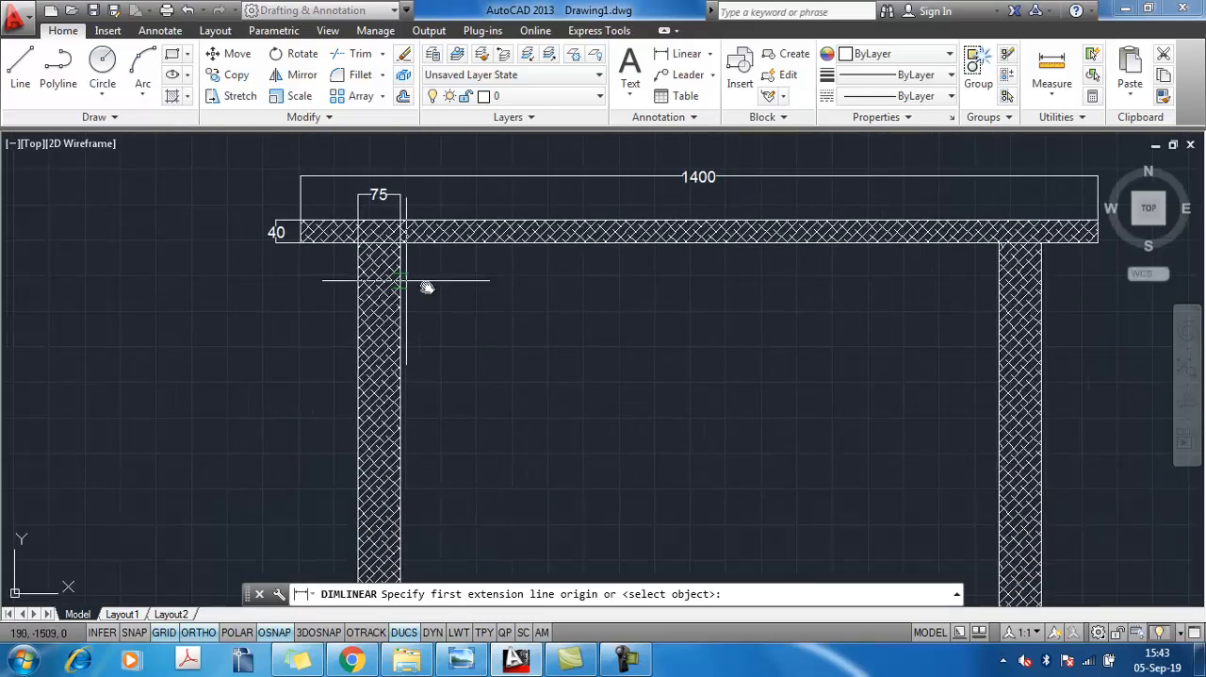
left_click(298, 221)
middle_click_drag(349, 439, 405, 248)
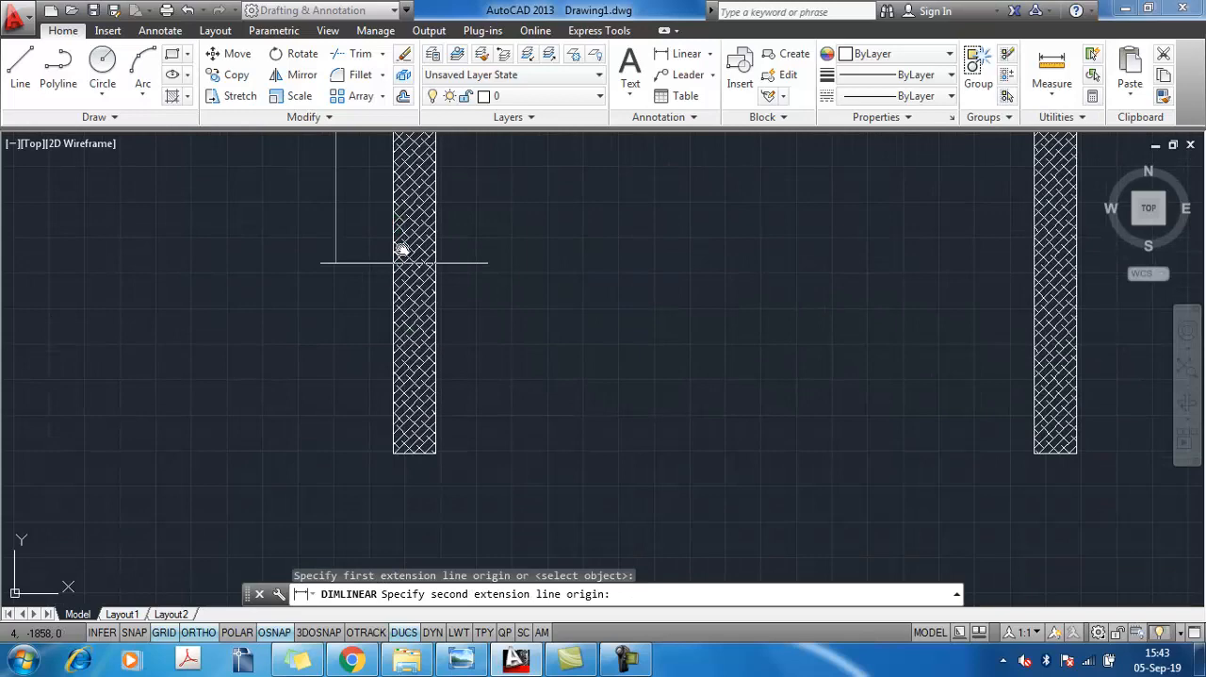
left_click(395, 453)
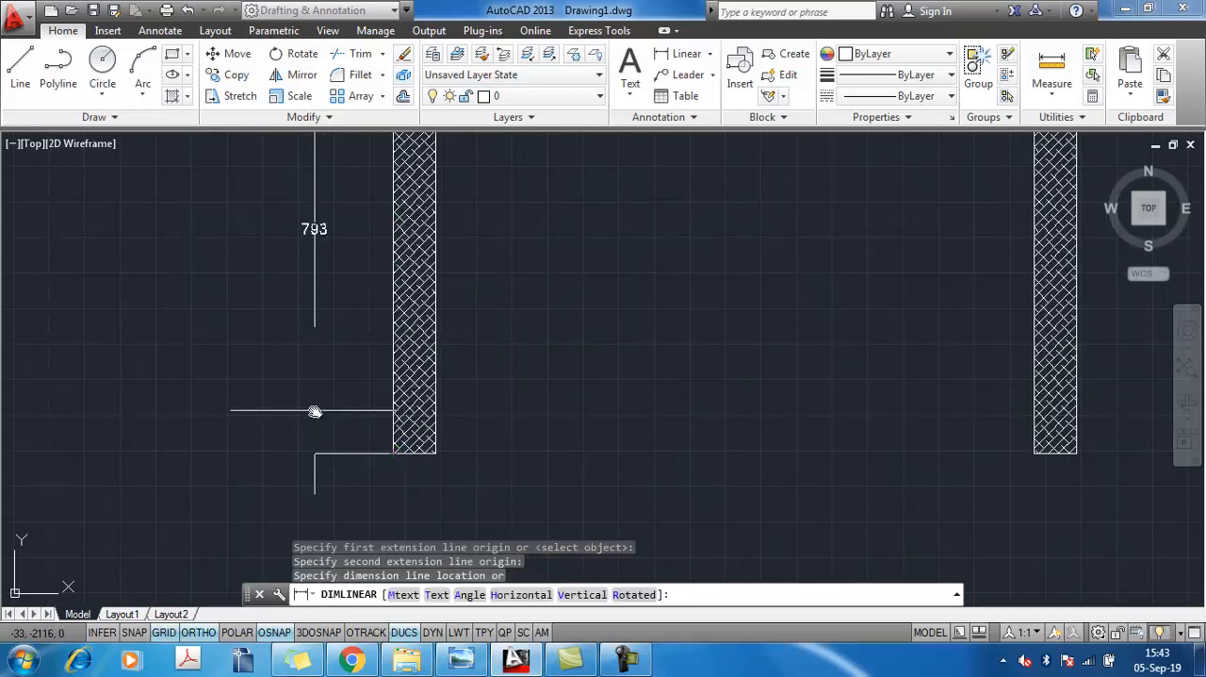
left_click(325, 415)
Stretch the overall height dimension's upper origin point onto the tabletop's exact upper left corner
scroll(404, 304, "down", 3)
scroll(404, 364, "up", 6)
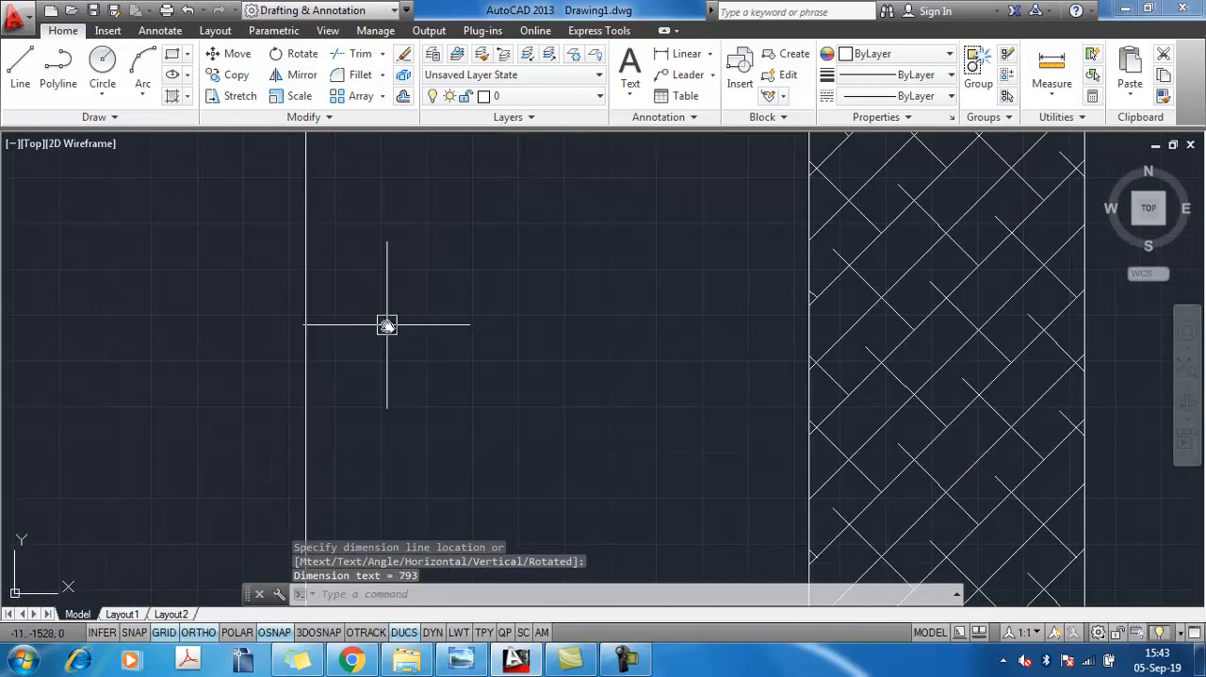
middle_click_drag(387, 325, 413, 488)
left_click(333, 362)
scroll(504, 294, "down", 2)
middle_click_drag(503, 294, 516, 482)
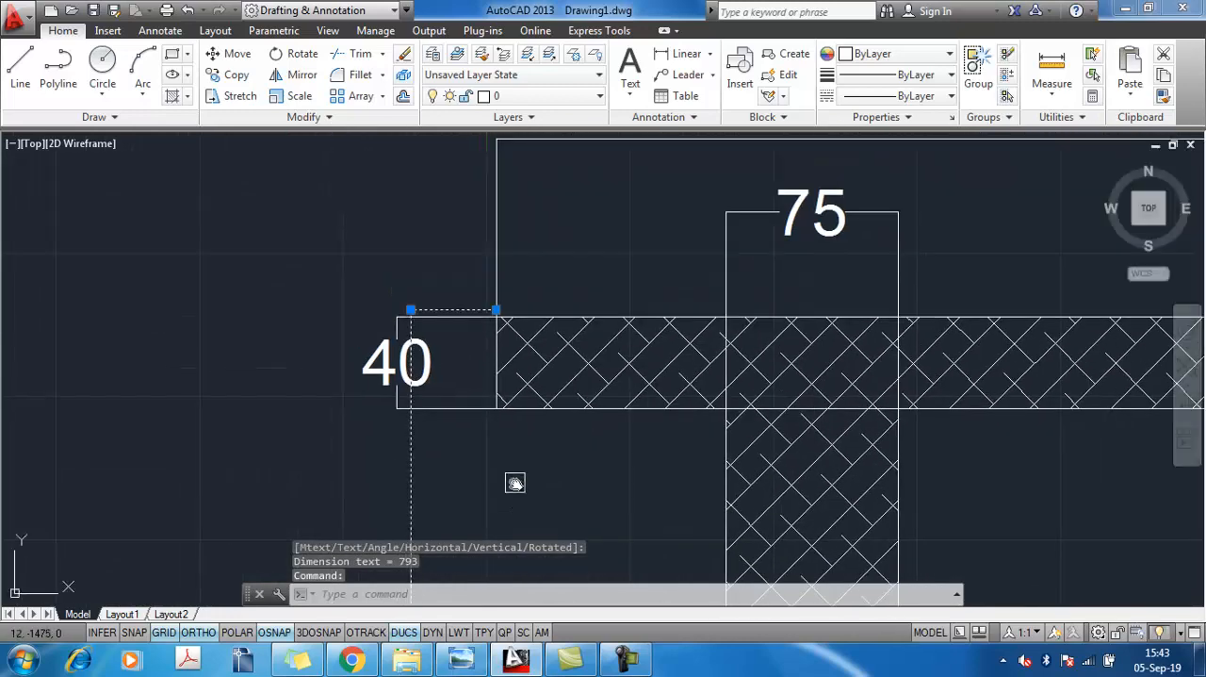
scroll(526, 332, "up", 6)
left_click(408, 241)
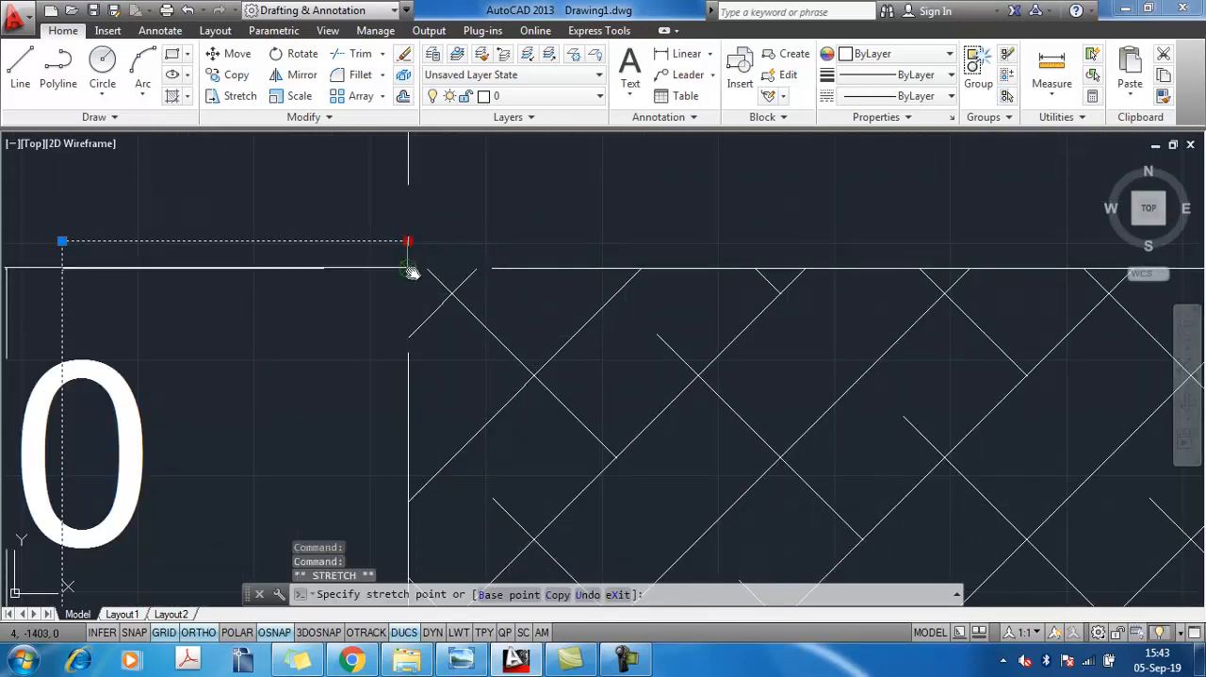
key("Escape")
scroll(629, 446, "down", 6)
mouse_move(650, 453)
middle_mouse_down()
mouse_move(735, 237)
mouse_move(757, 248)
middle_mouse_up()
scroll(757, 247, "down", 4)
middle_click_drag(757, 409, 730, 349)
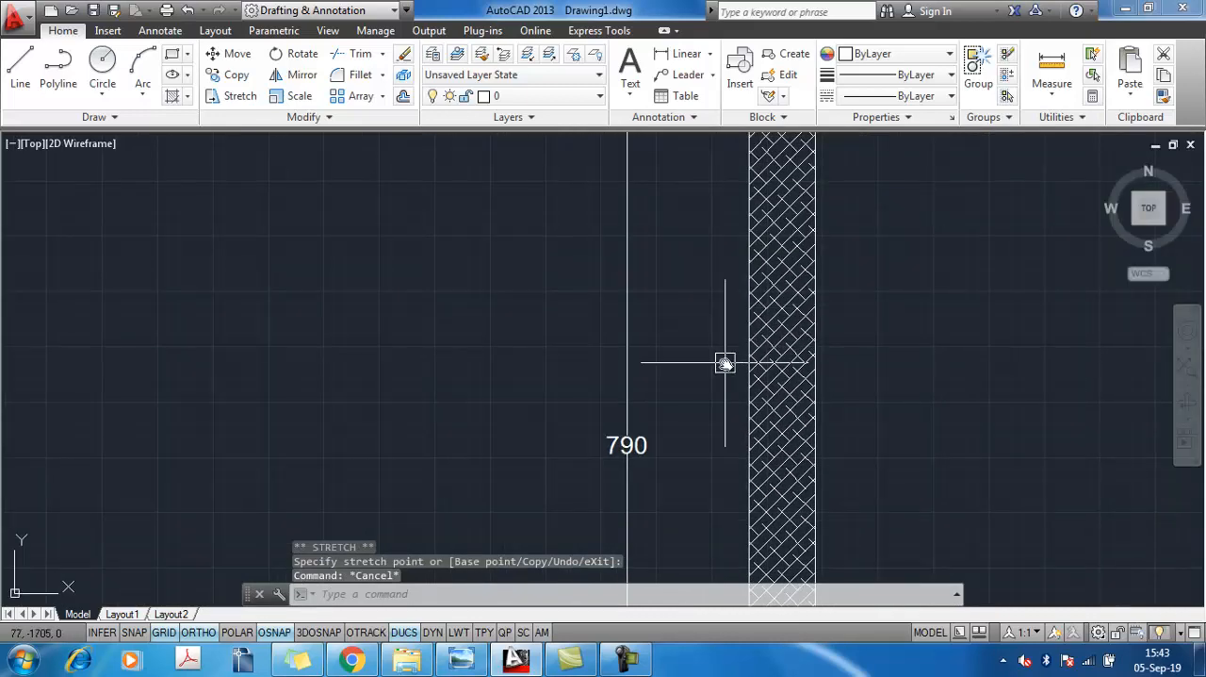
Check the reference image and dimension the front view's overall height beside the right leg, from its foot to the tabletop's upper edge
key("alt+Tab")
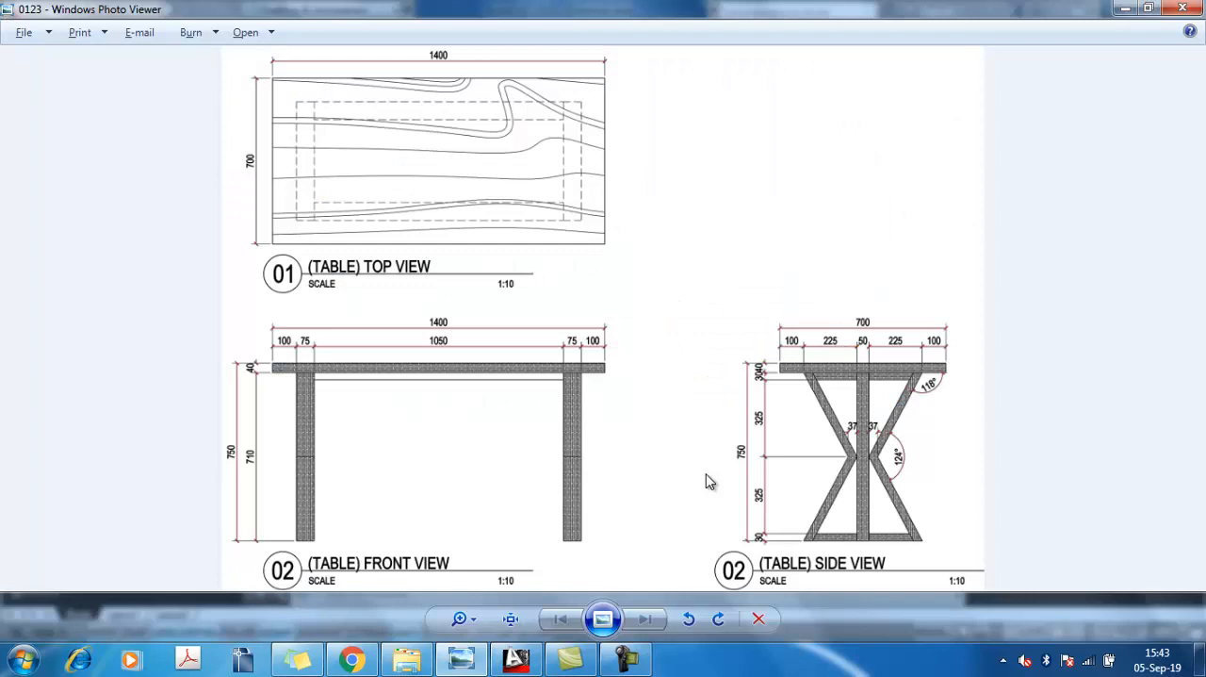
key("alt+Tab")
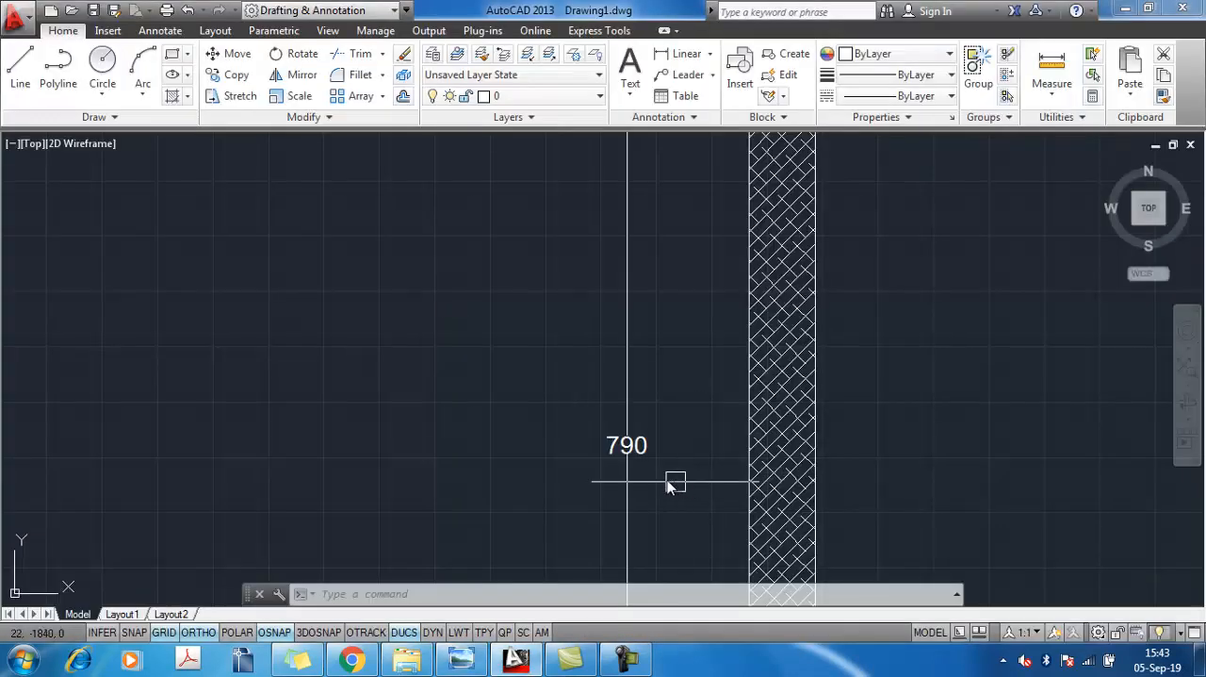
scroll(667, 480, "down", 5)
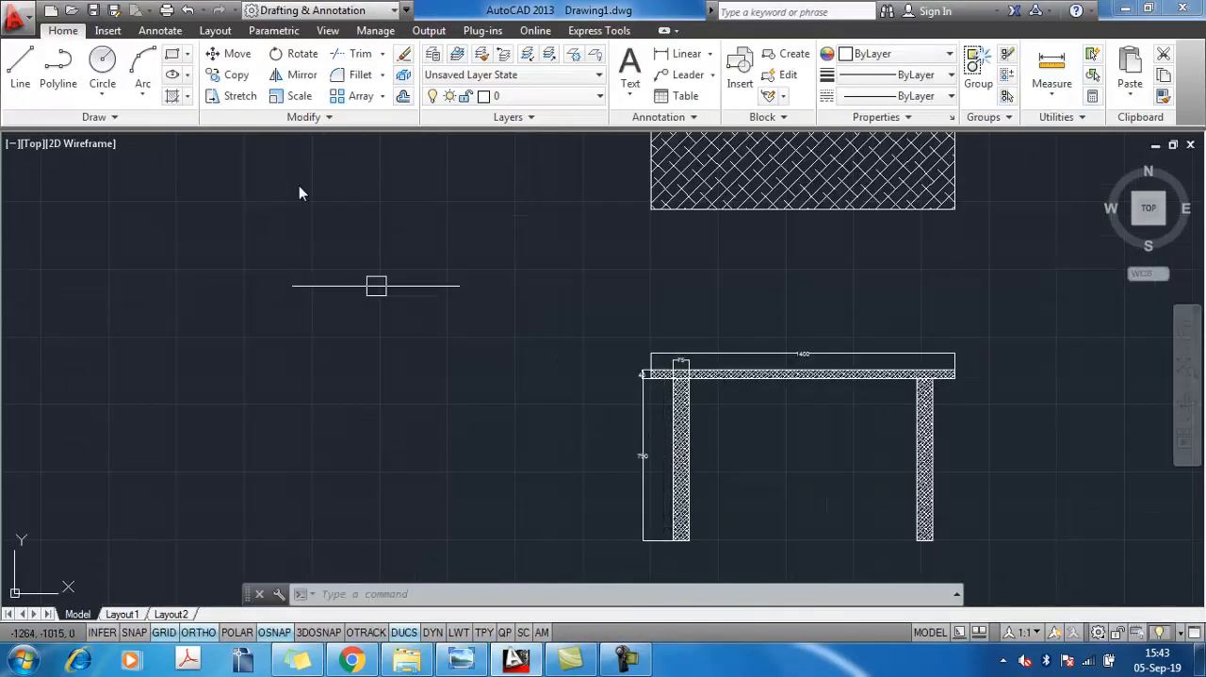
left_click(671, 54)
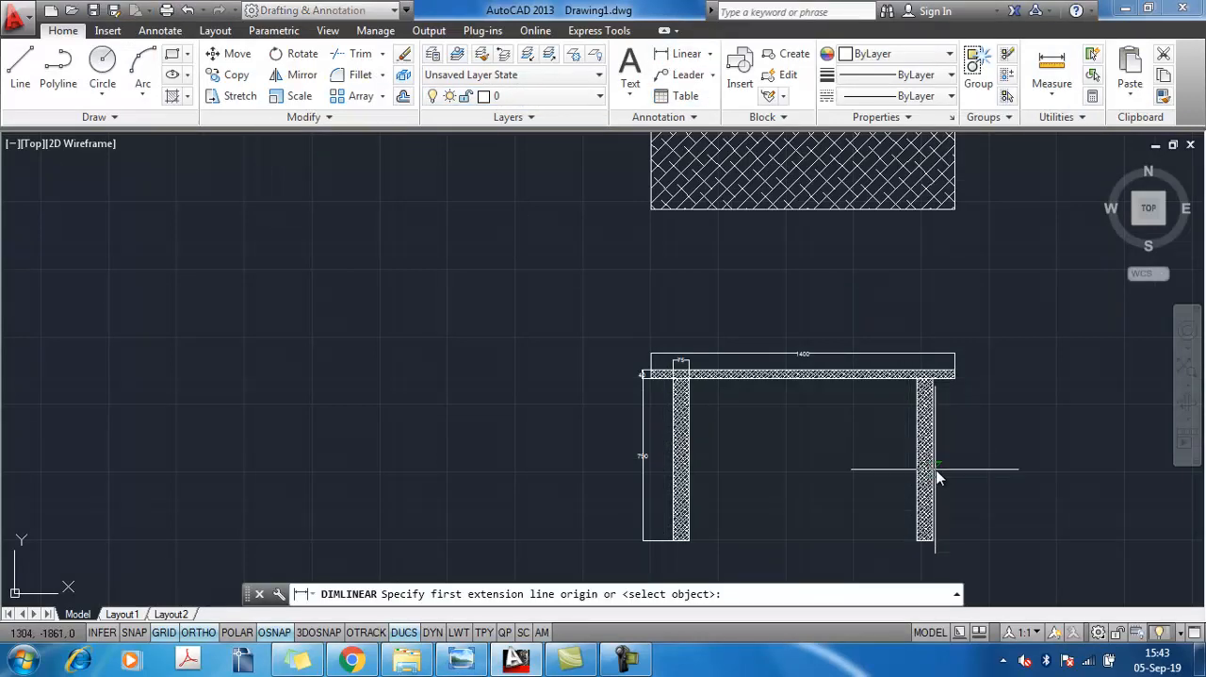
middle_click_drag(928, 434, 775, 369)
scroll(847, 500, "up", 8)
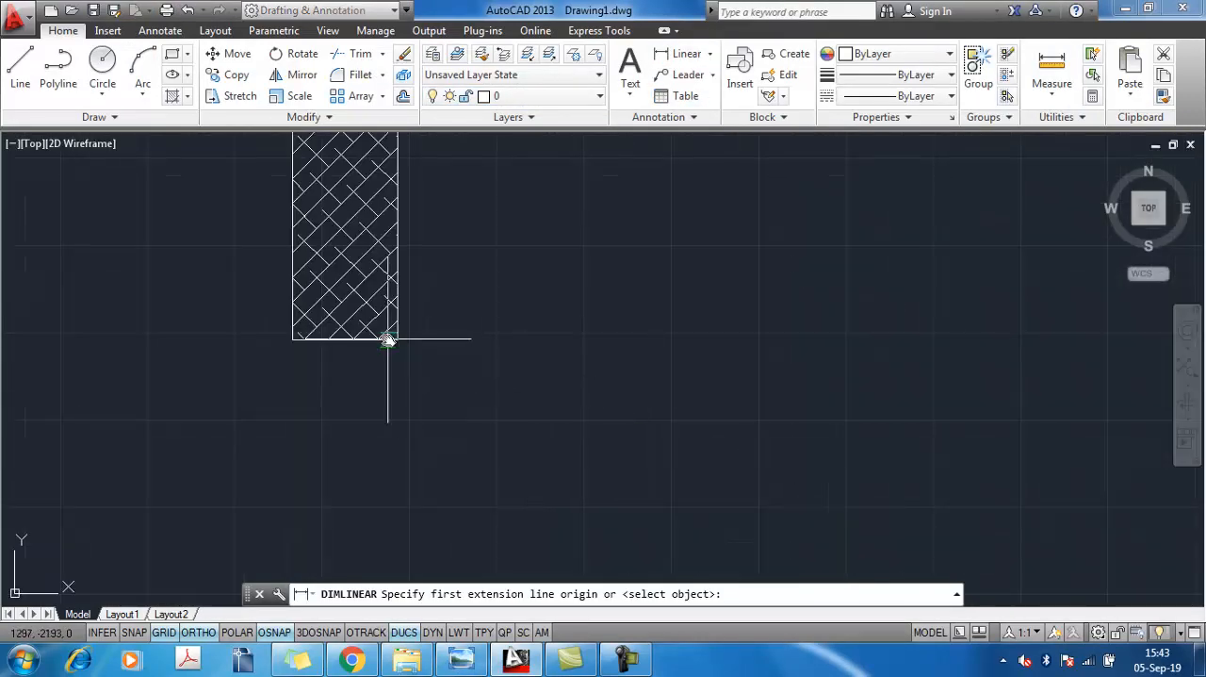
left_click(387, 341)
scroll(574, 369, "down", 6)
scroll(551, 253, "up", 4)
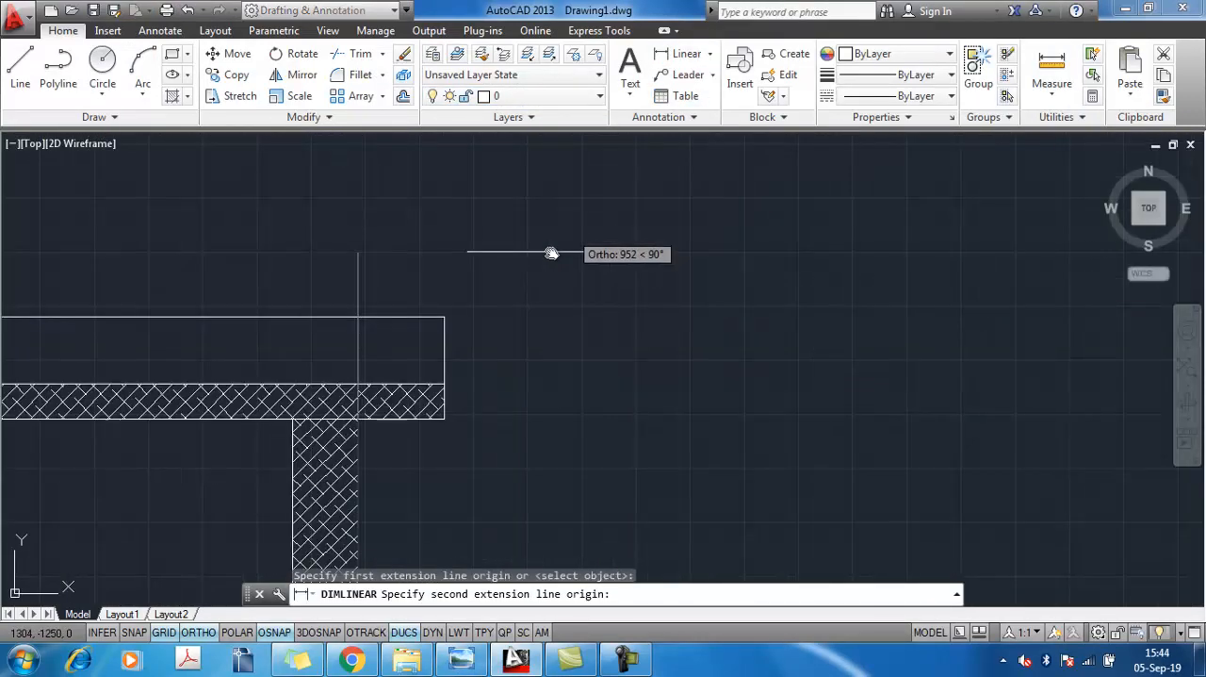
scroll(347, 499, "up", 6)
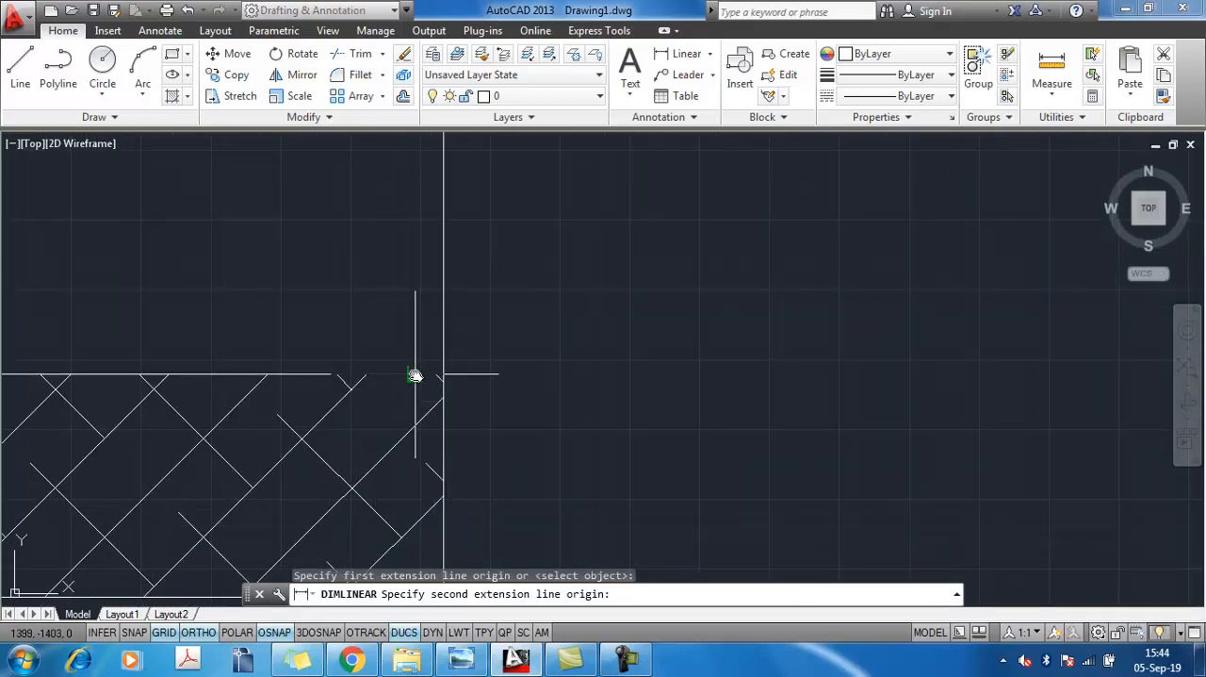
left_click(415, 375)
scroll(565, 363, "down", 5)
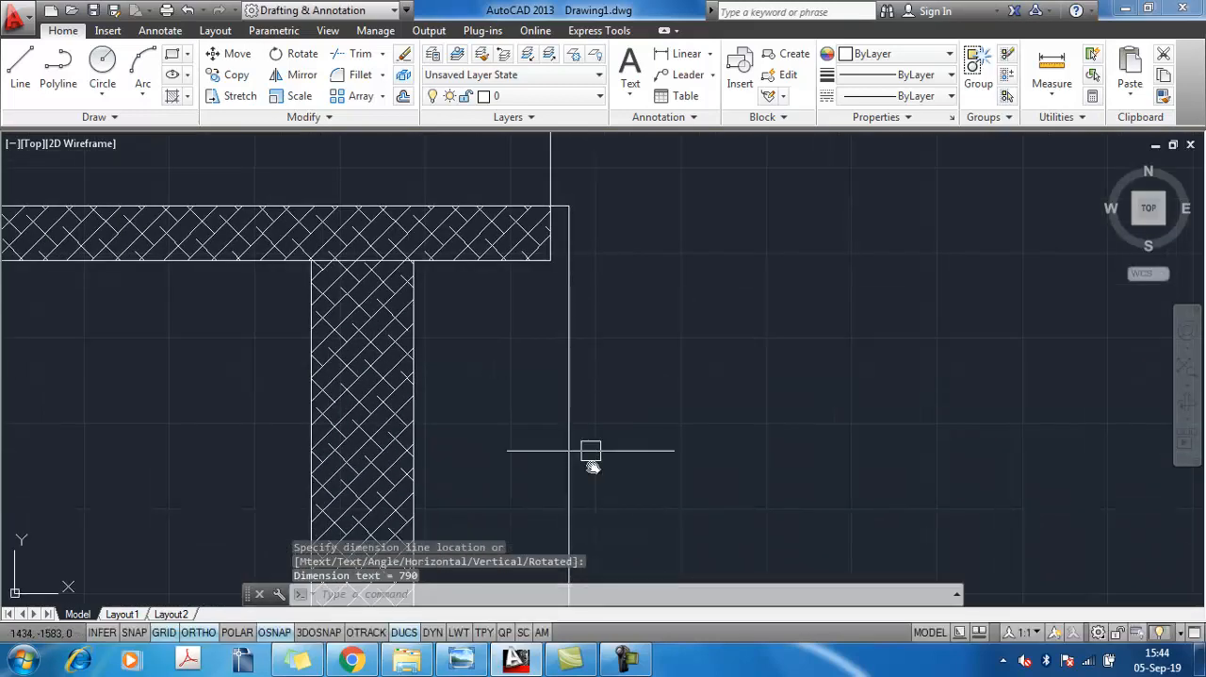
scroll(603, 434, "down", 5)
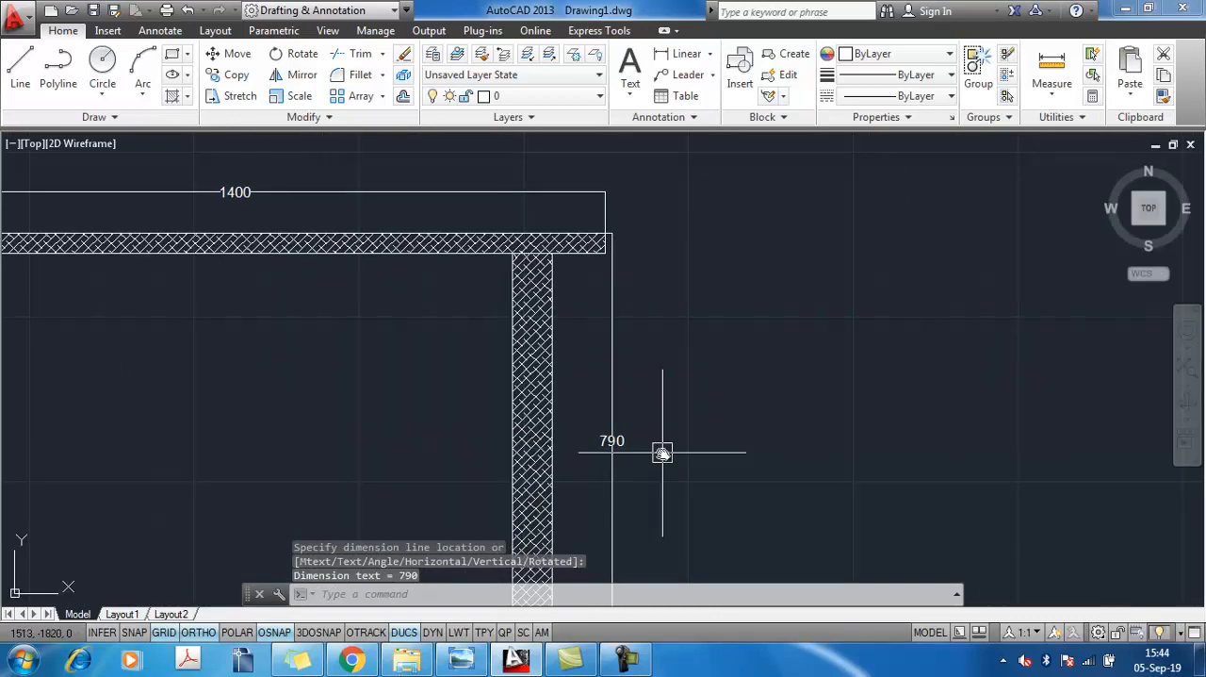
scroll(662, 454, "down", 4)
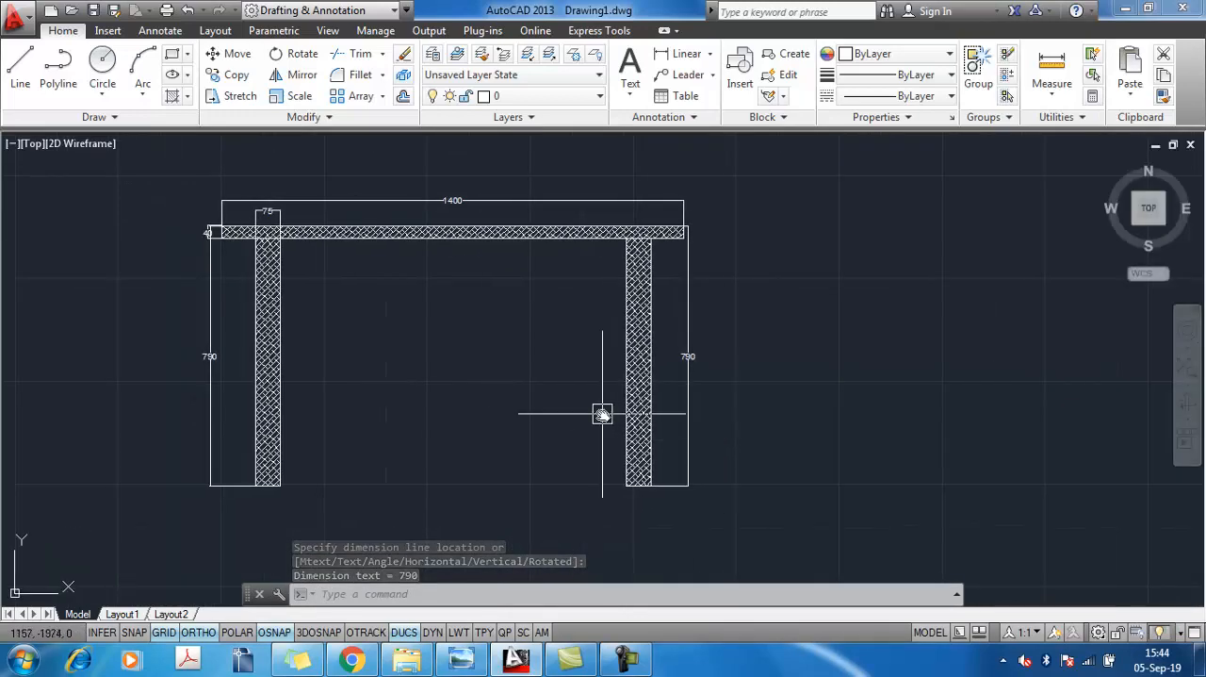
Check the overall height in the reference image and offset the tabletop's upper edge 750 mm downward across both legs
key("alt+Tab")
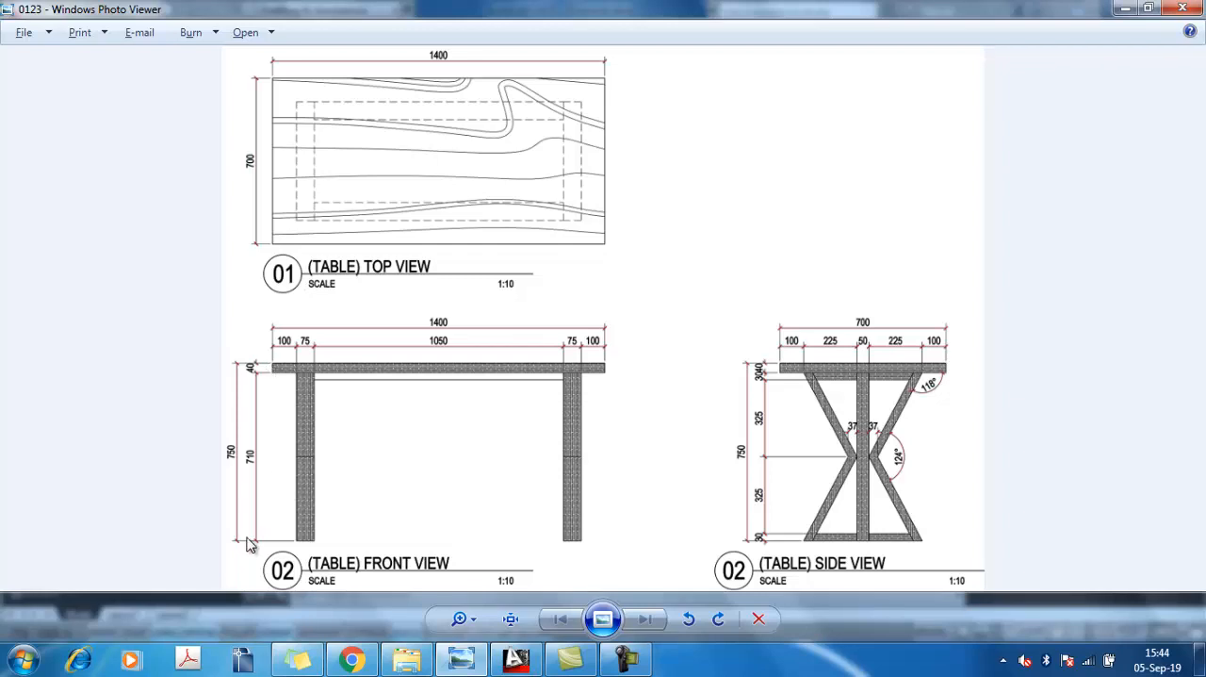
key("alt+Tab")
middle_click_drag(415, 358, 578, 393)
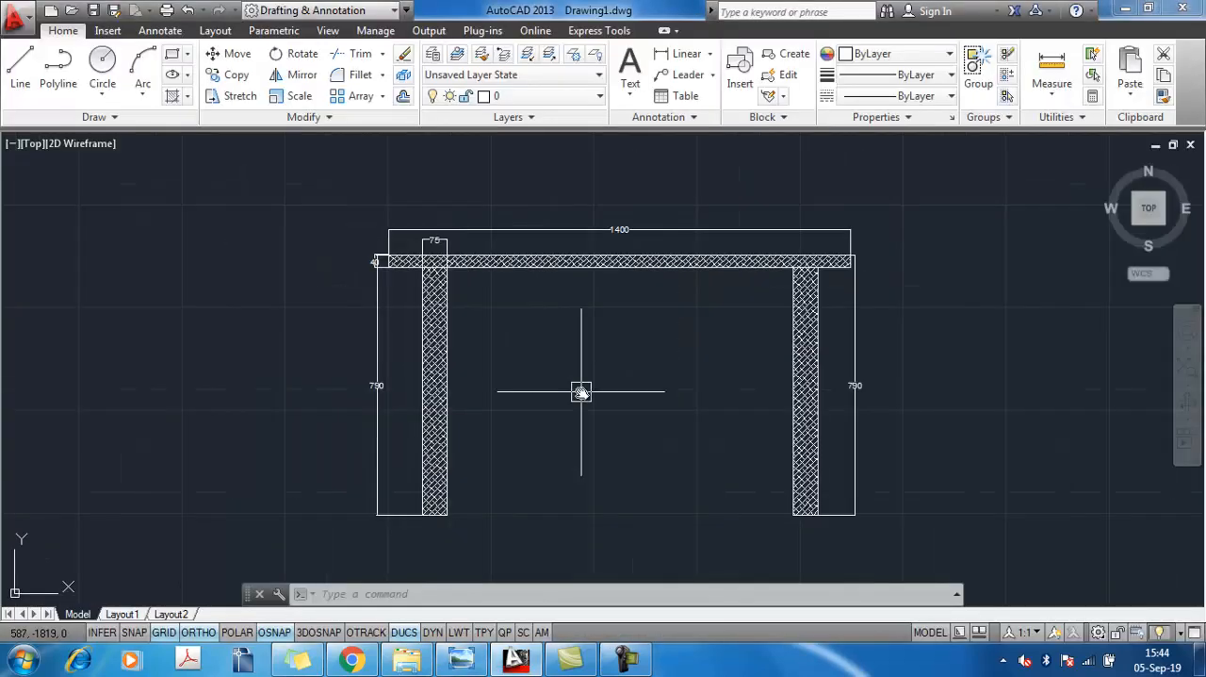
type("o")
key("Return")
type("7")
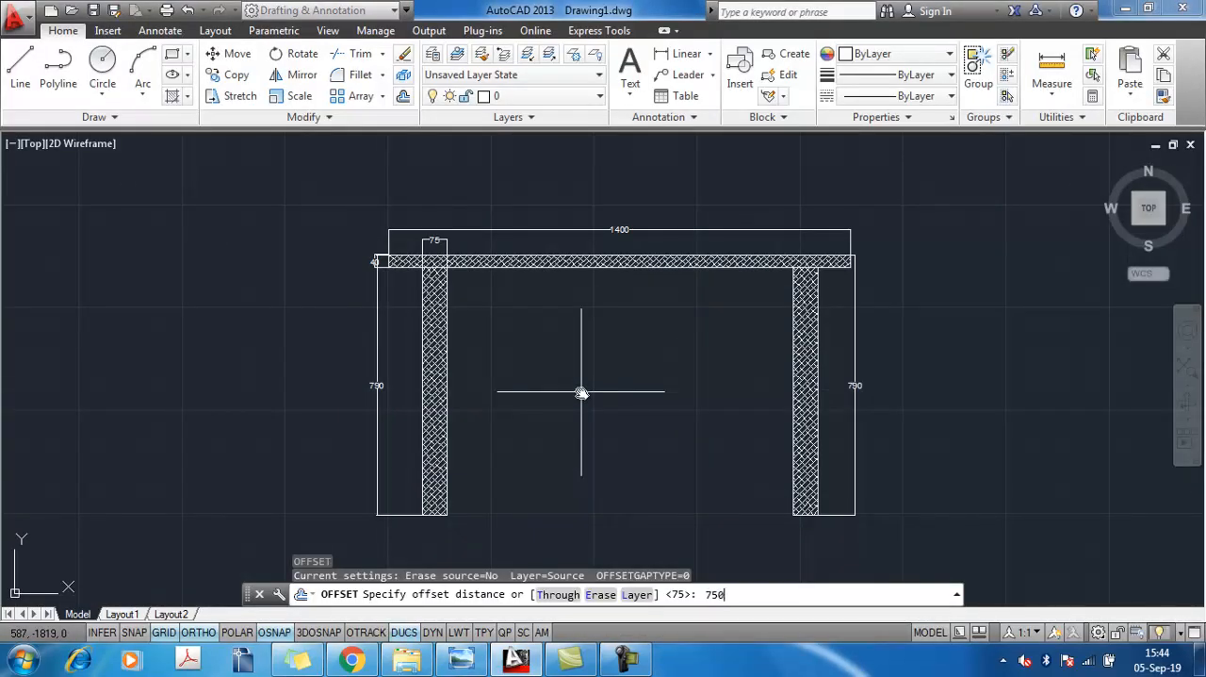
type("50")
key("Return")
scroll(434, 259, "up", 5)
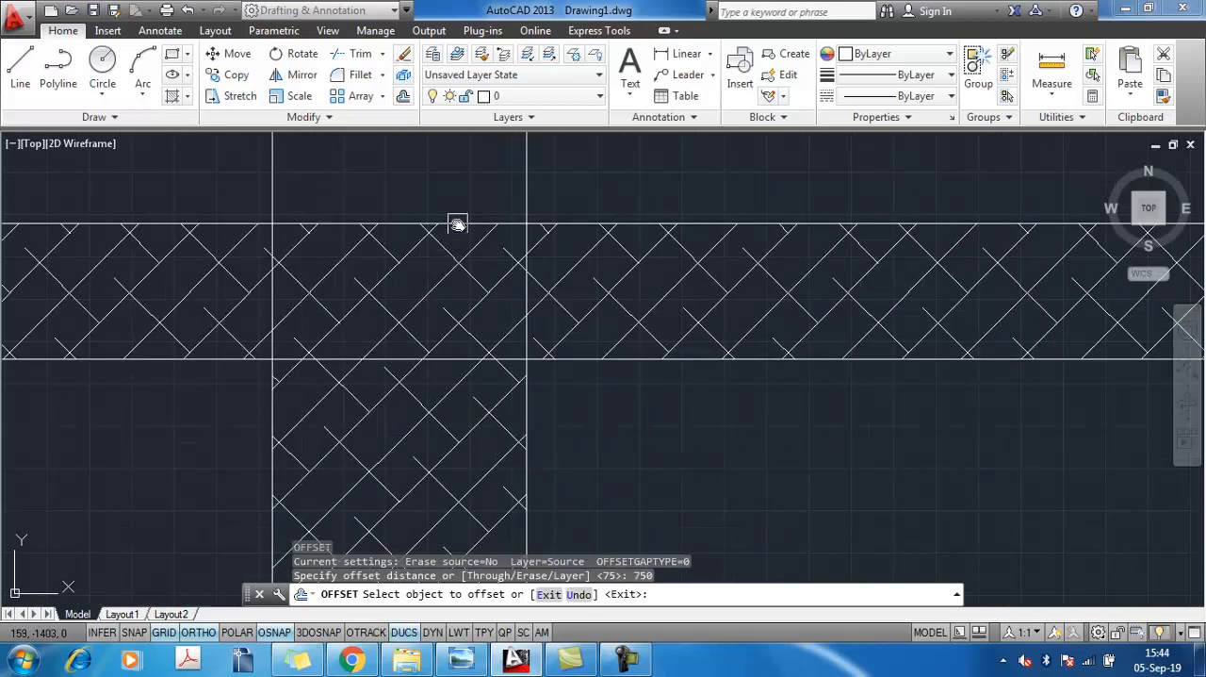
left_click(458, 223)
scroll(558, 441, "down", 4)
scroll(656, 489, "down", 6)
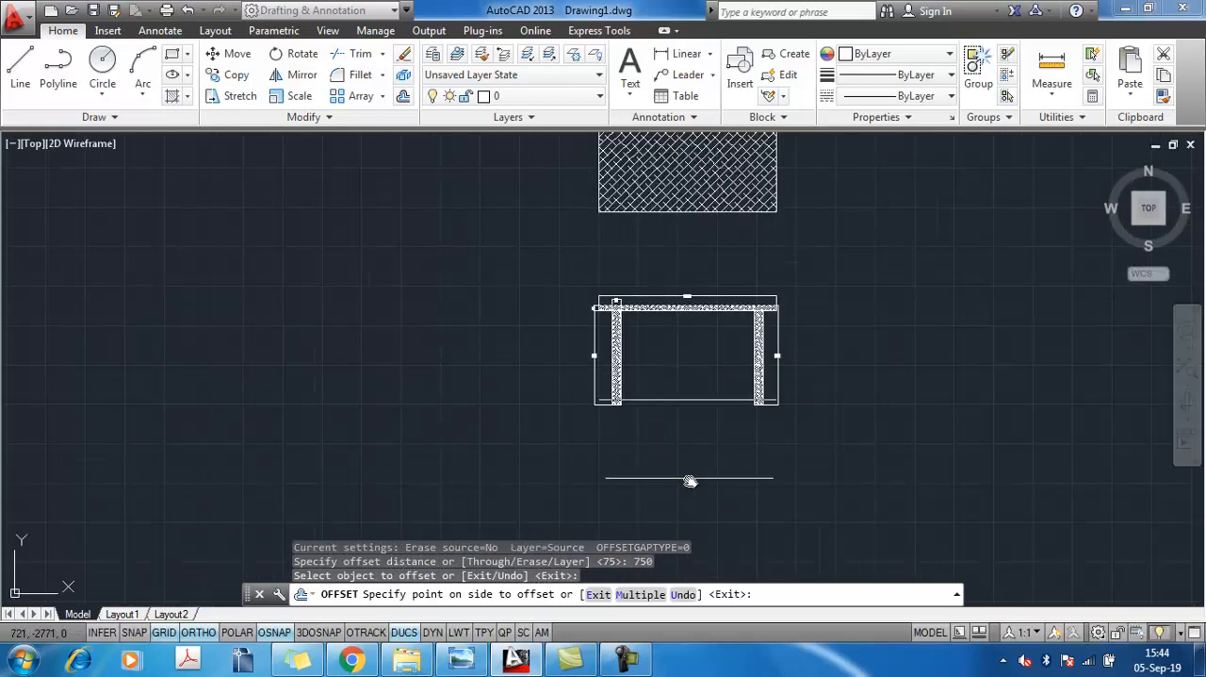
left_click(682, 461)
key("Escape")
Trim the left leg's outline below the offset line, and trim the offset line on both sides of that leg
scroll(647, 405, "up", 5)
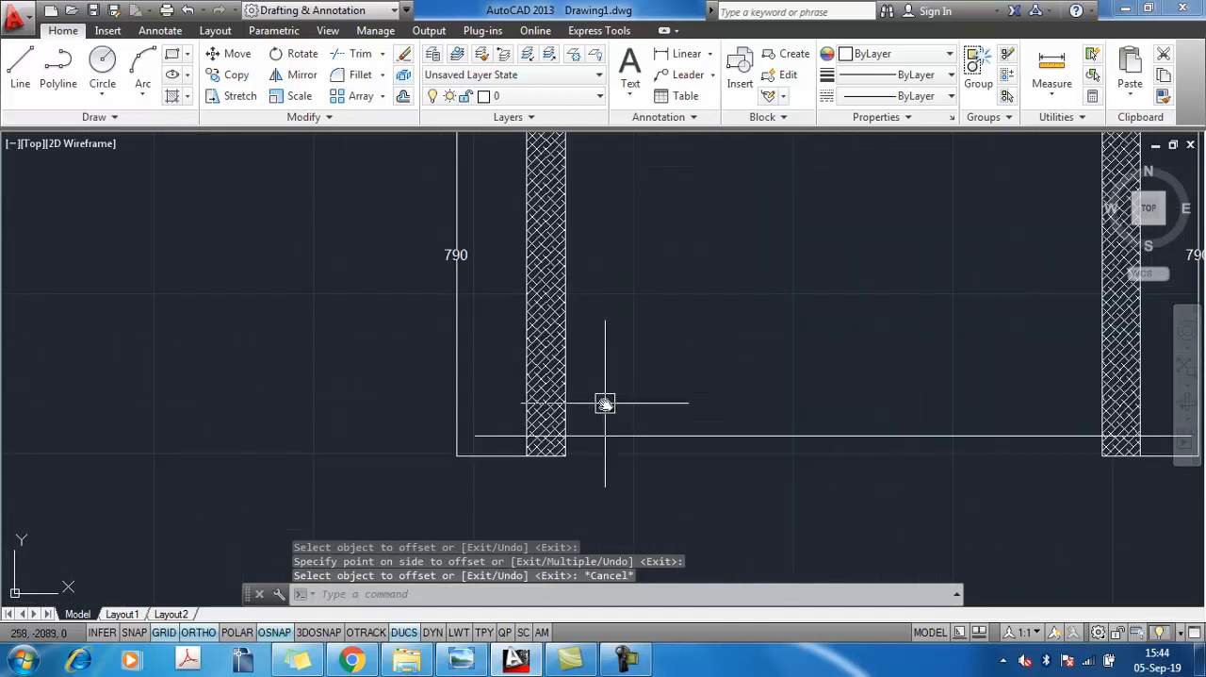
type("tr")
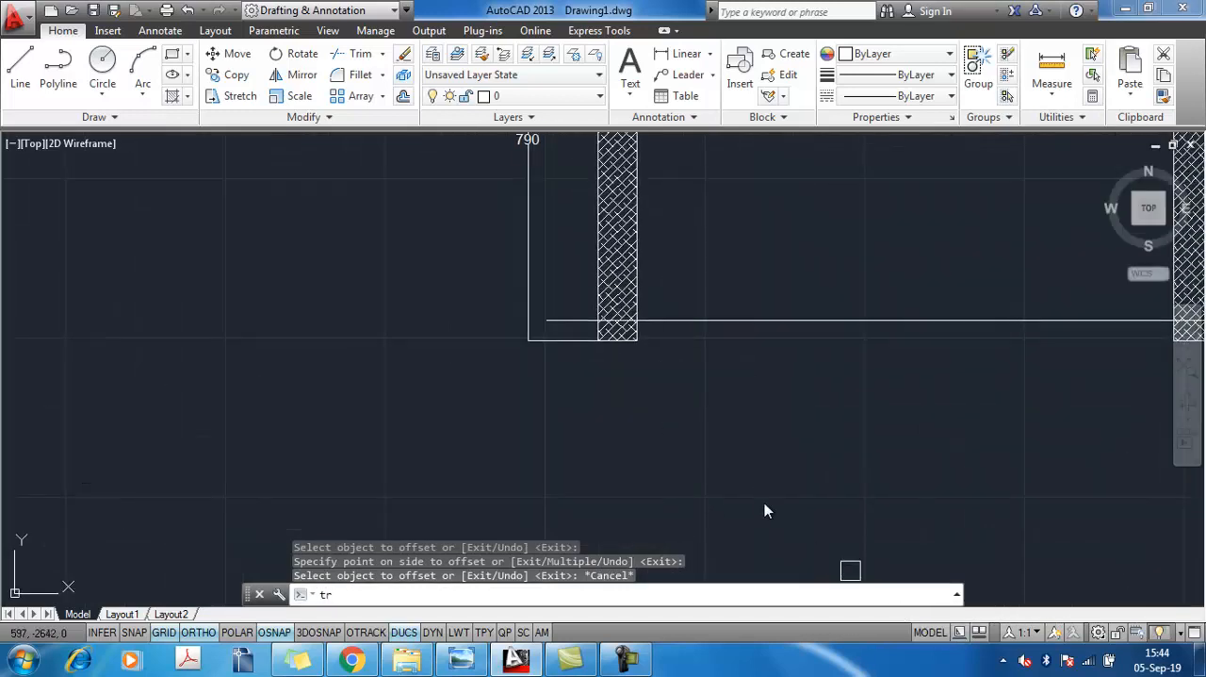
key("Return")
scroll(698, 377, "up", 2)
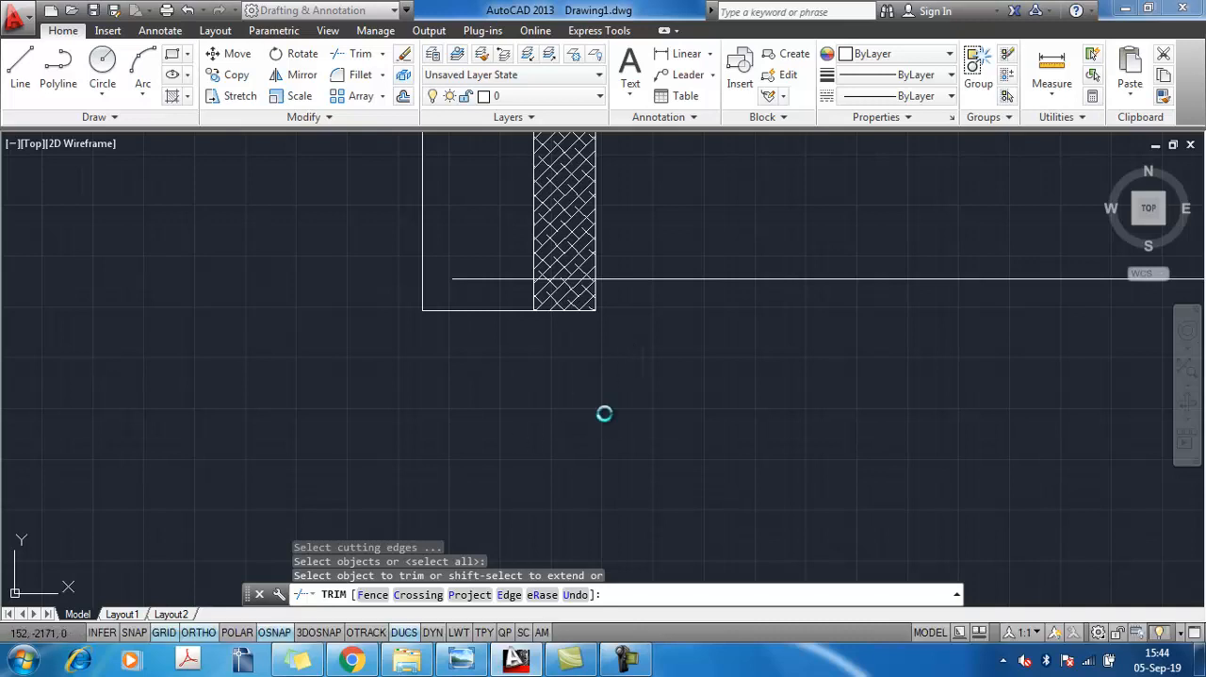
scroll(593, 356, "up", 5)
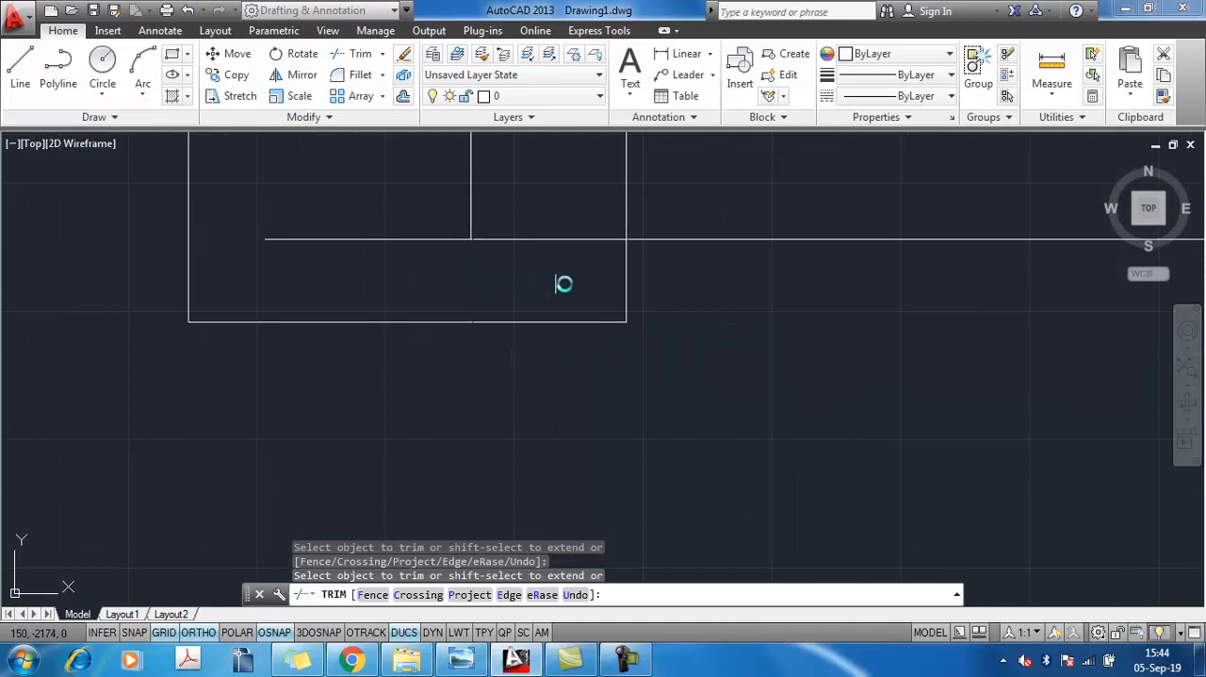
left_click(636, 240)
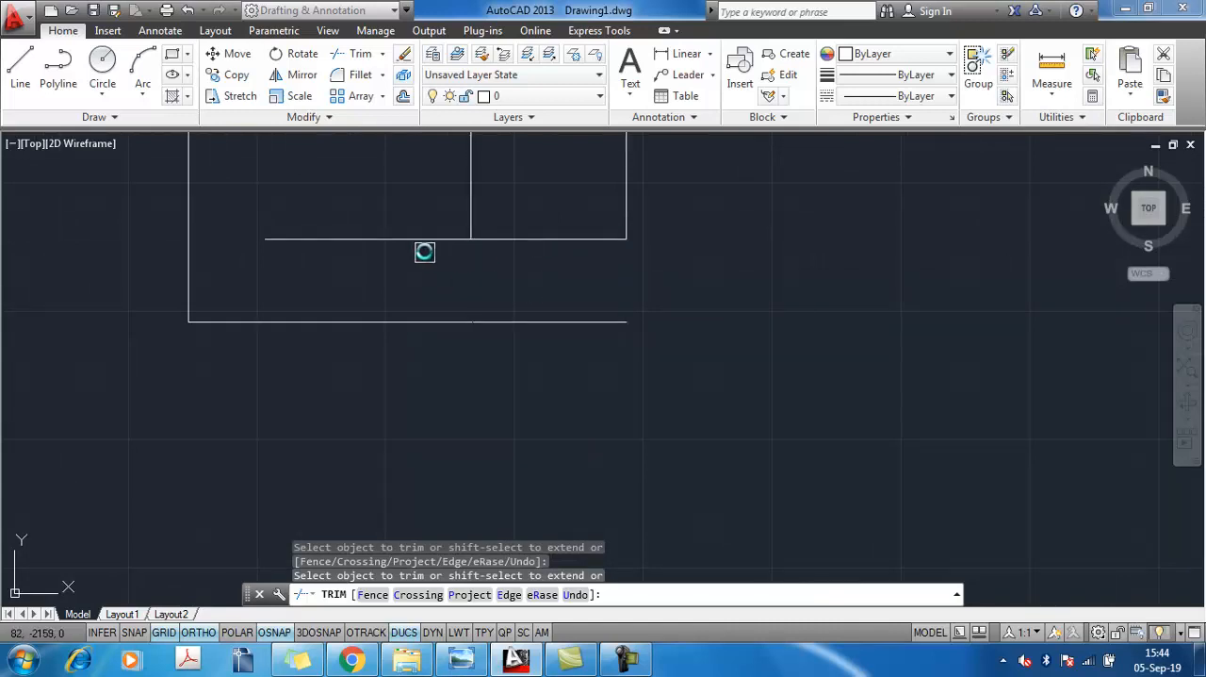
left_click(423, 239)
scroll(626, 312, "down", 6)
middle_click_drag(753, 340, 335, 390)
scroll(589, 336, "down", 2)
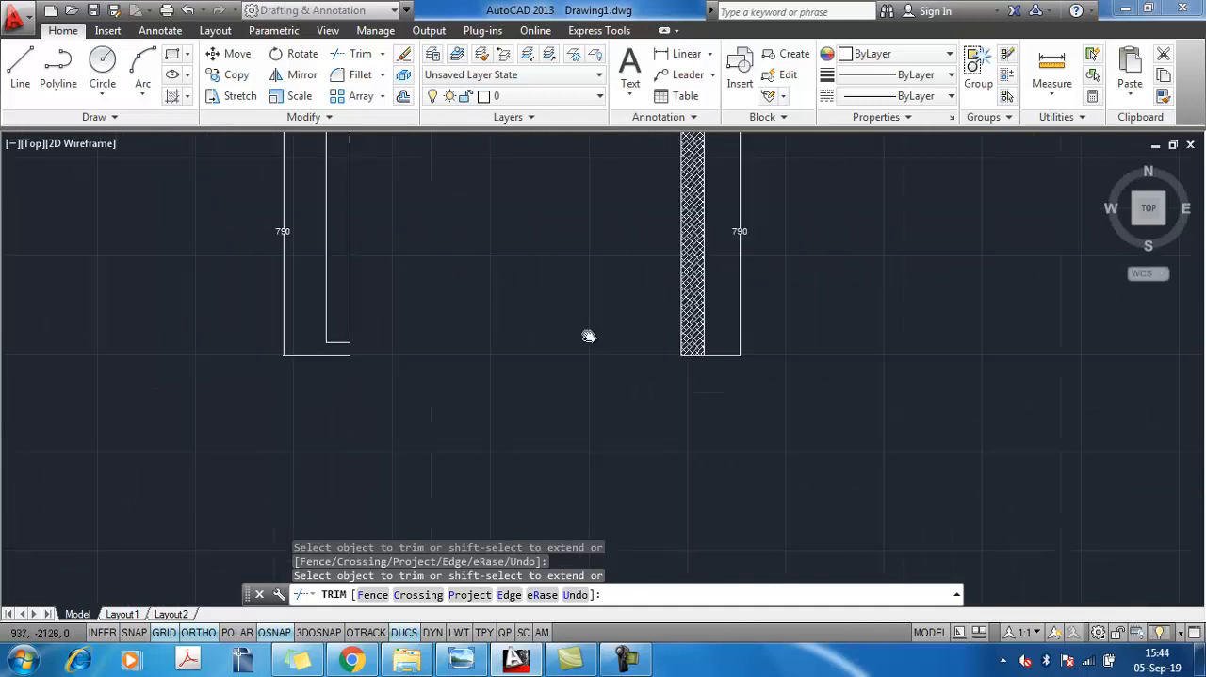
key("Escape")
key("Escape")
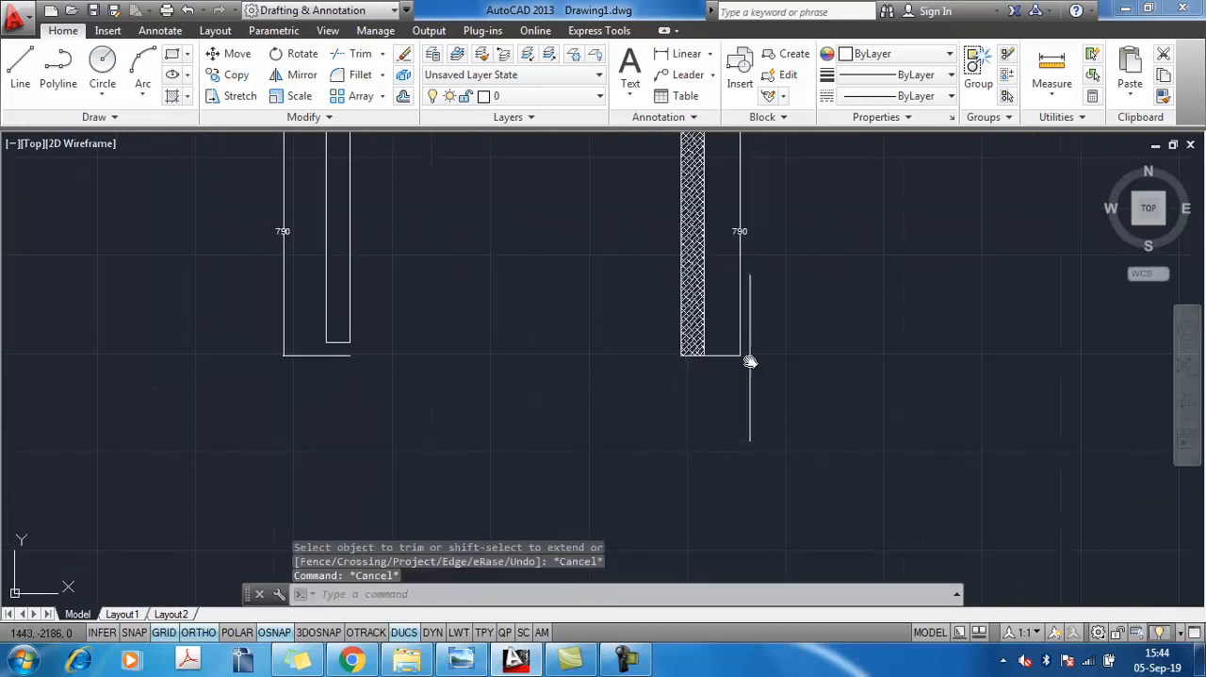
Erase the right leg's hatch and copy the left leg's new bottom line across onto the right leg
left_click(693, 301)
key("Delete")
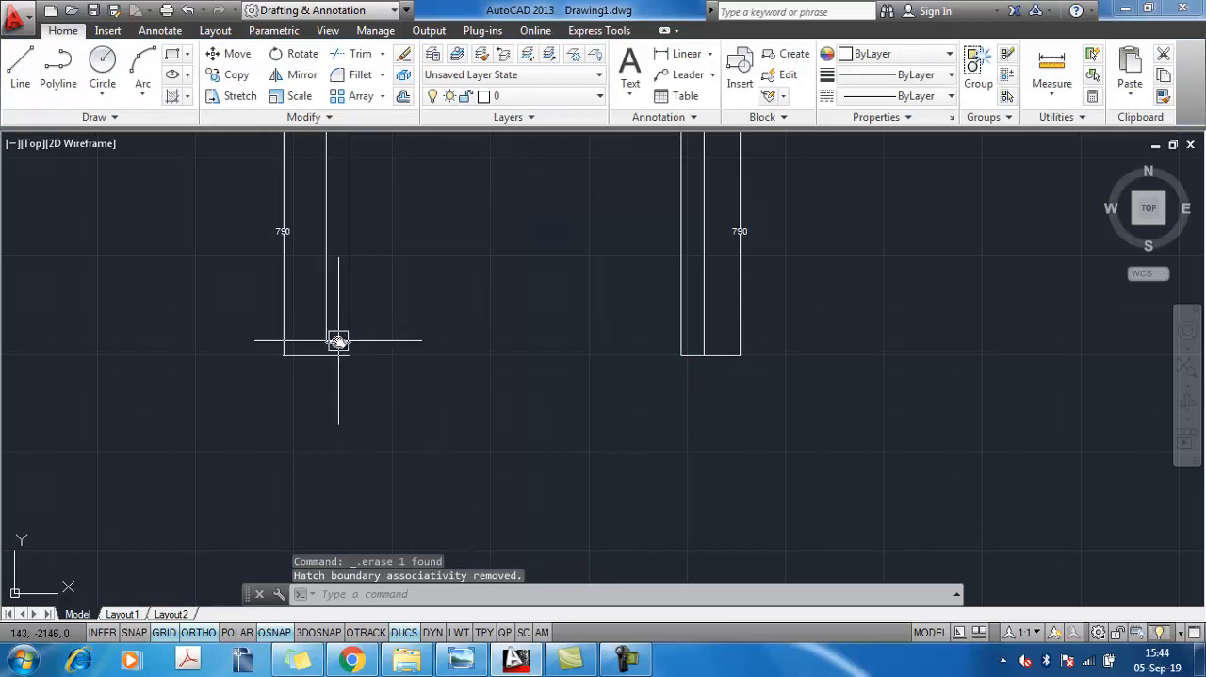
left_click(335, 342)
type("Cp")
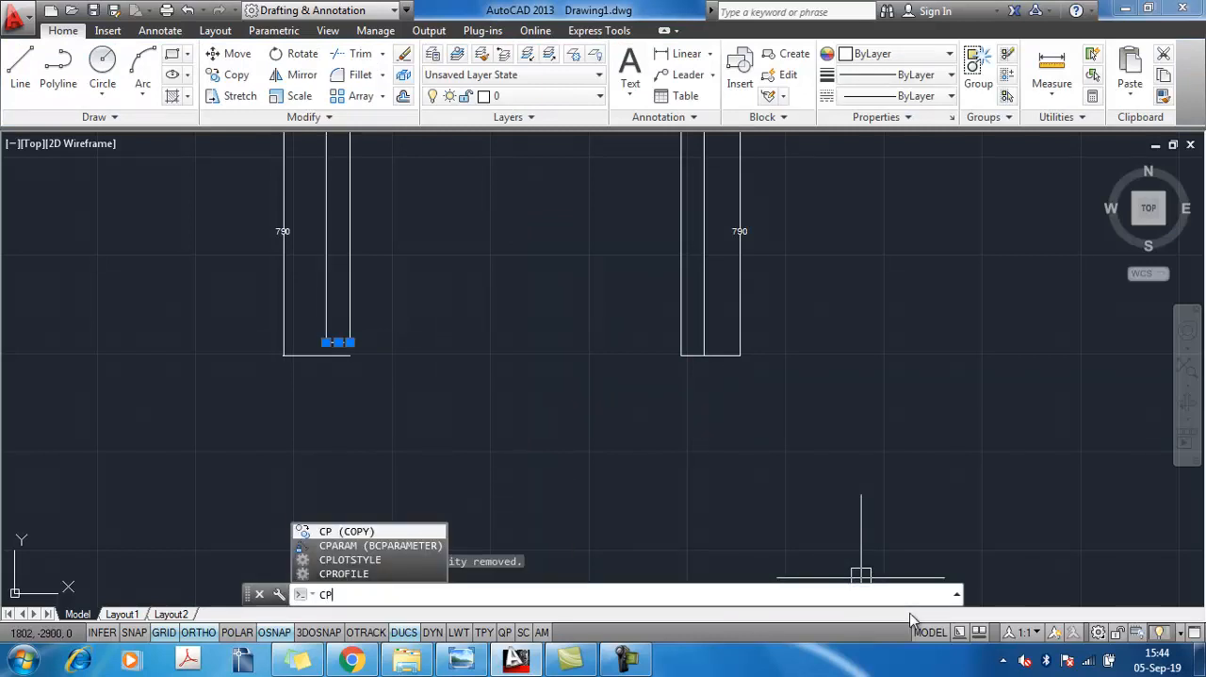
key("Return")
scroll(325, 340, "up", 2)
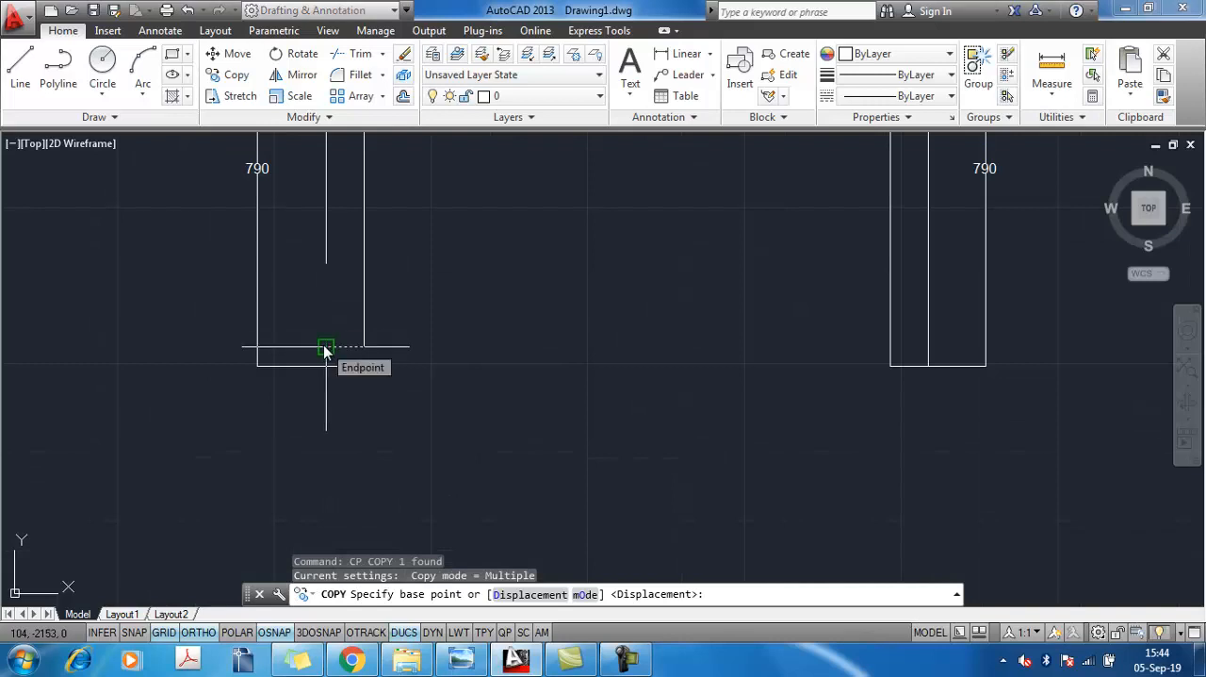
left_click(325, 348)
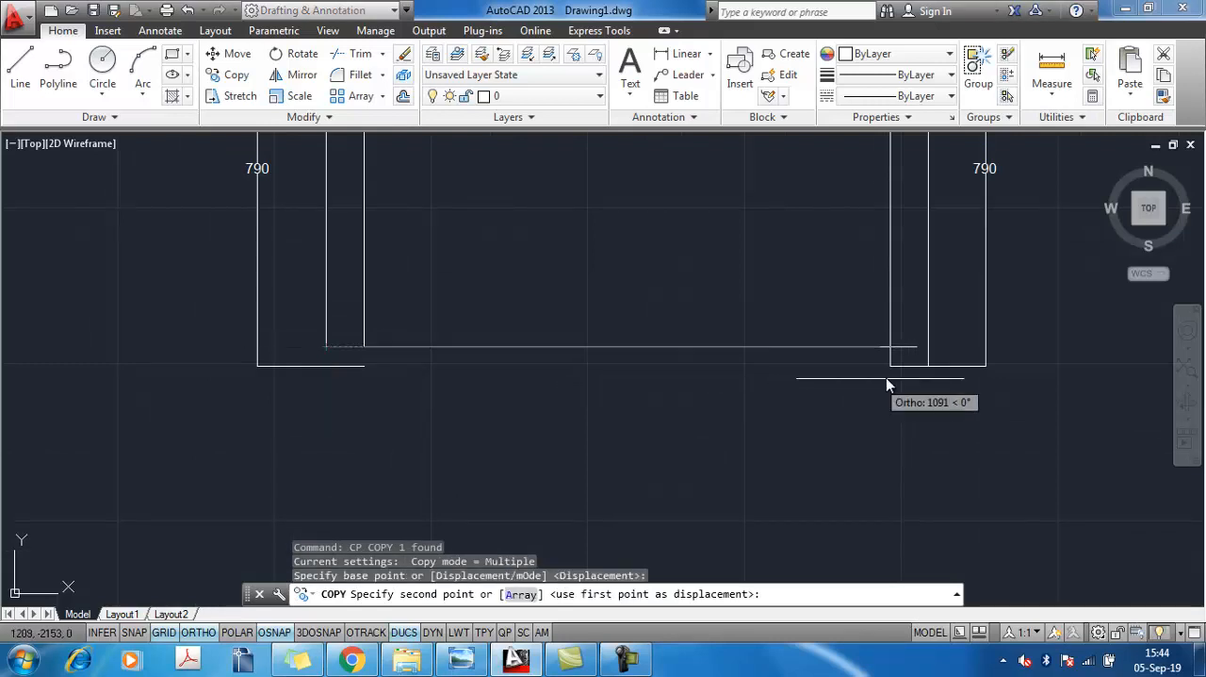
left_click(894, 353)
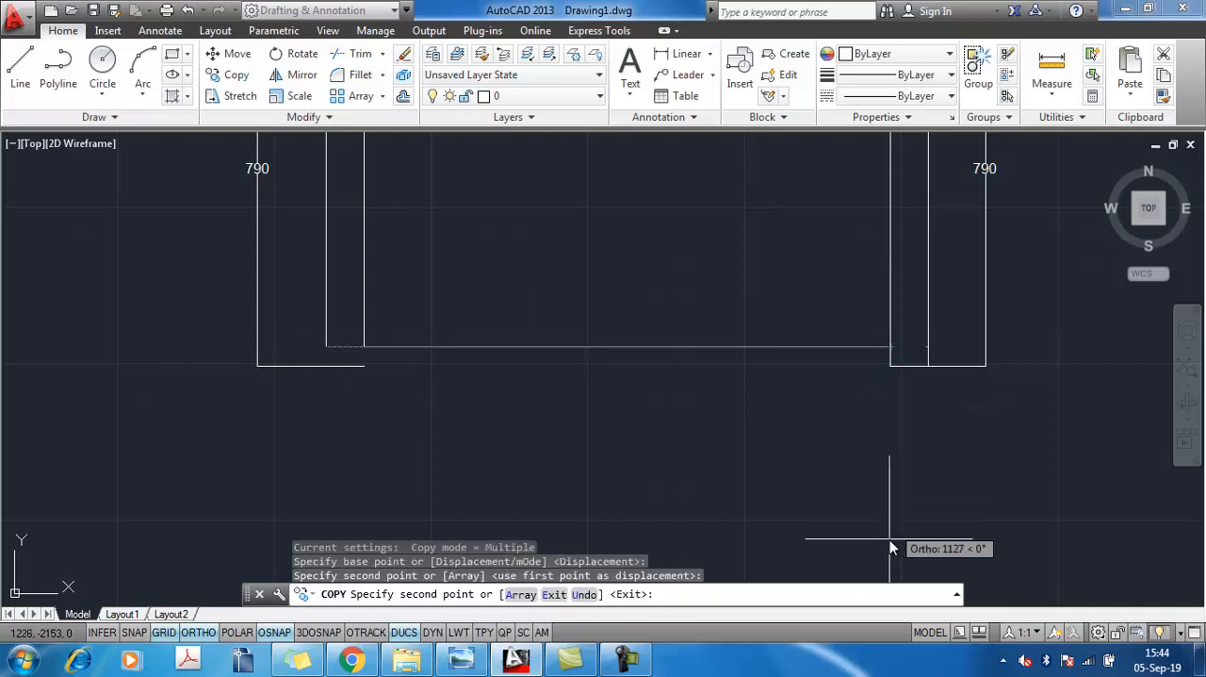
key("Escape")
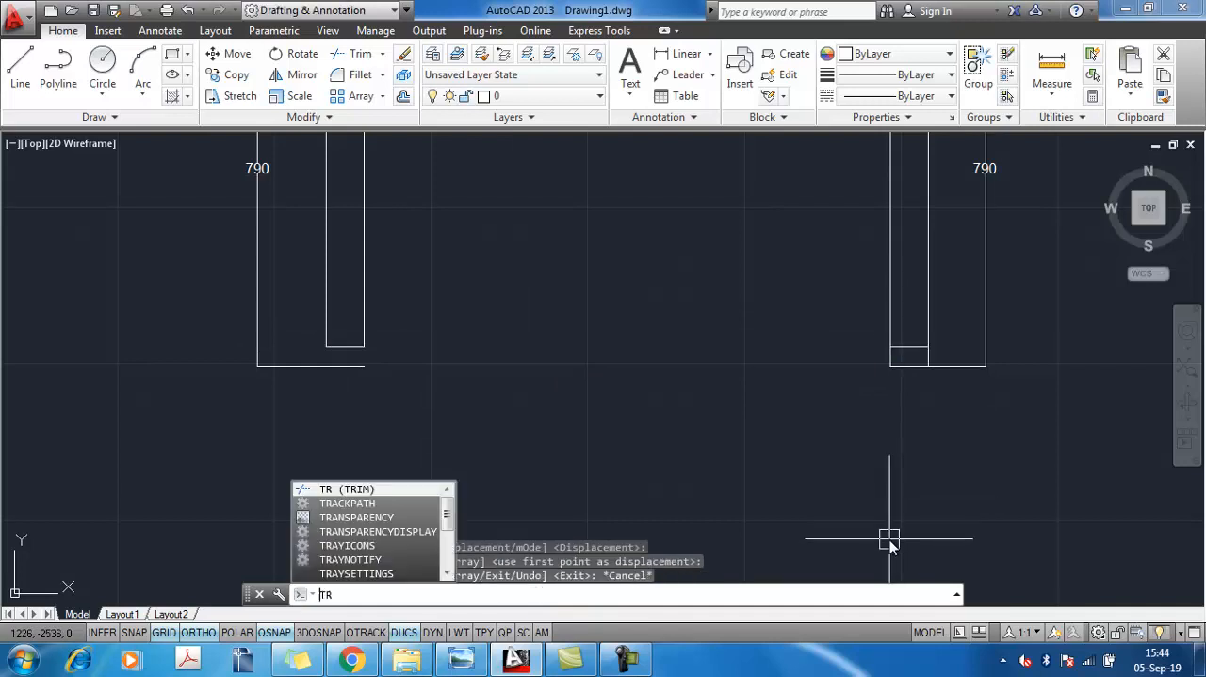
Trim the right leg's side lines below the copied bottom line
key("Return")
key("Return")
scroll(960, 331, "up", 4)
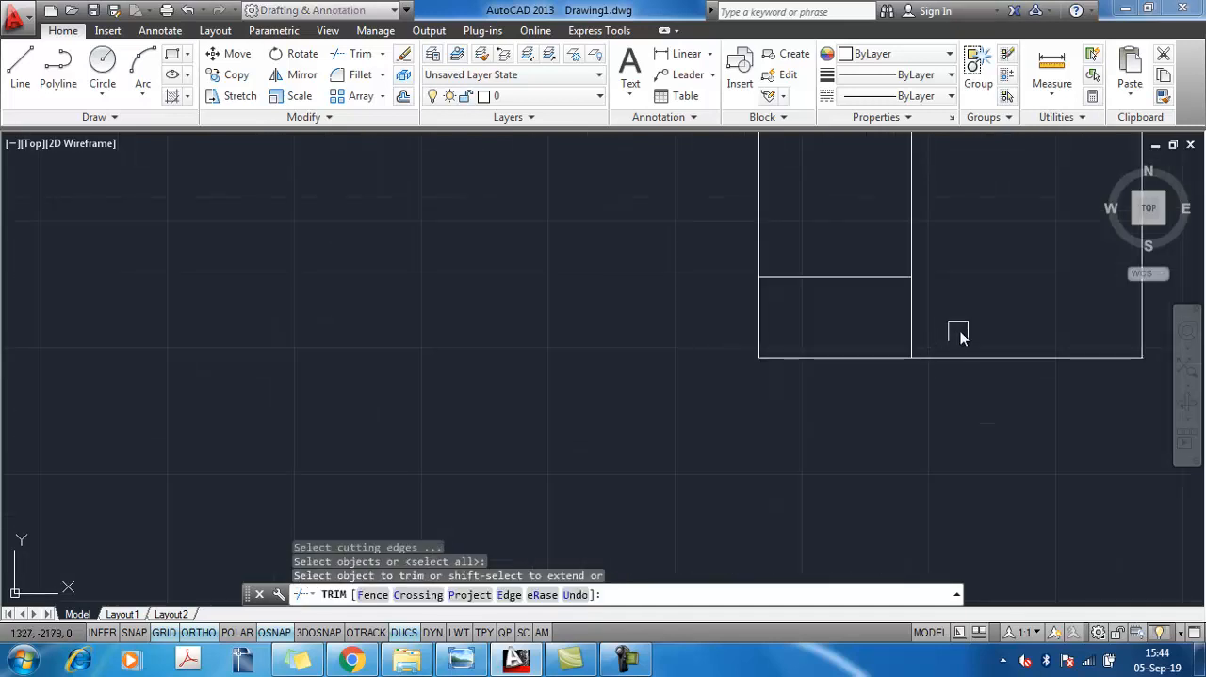
left_click(672, 313)
left_click(672, 313)
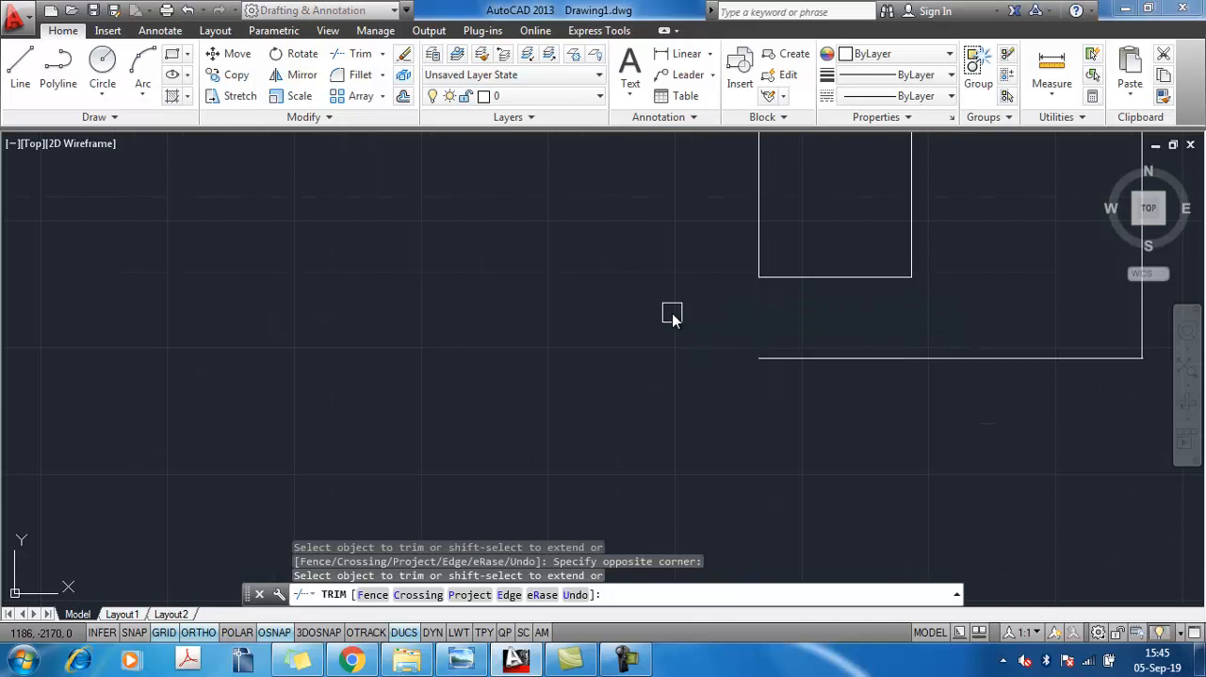
key("Escape")
Stretch the right-hand height dimension's lower origin point up to the right leg's new bottom corner
left_click(924, 359)
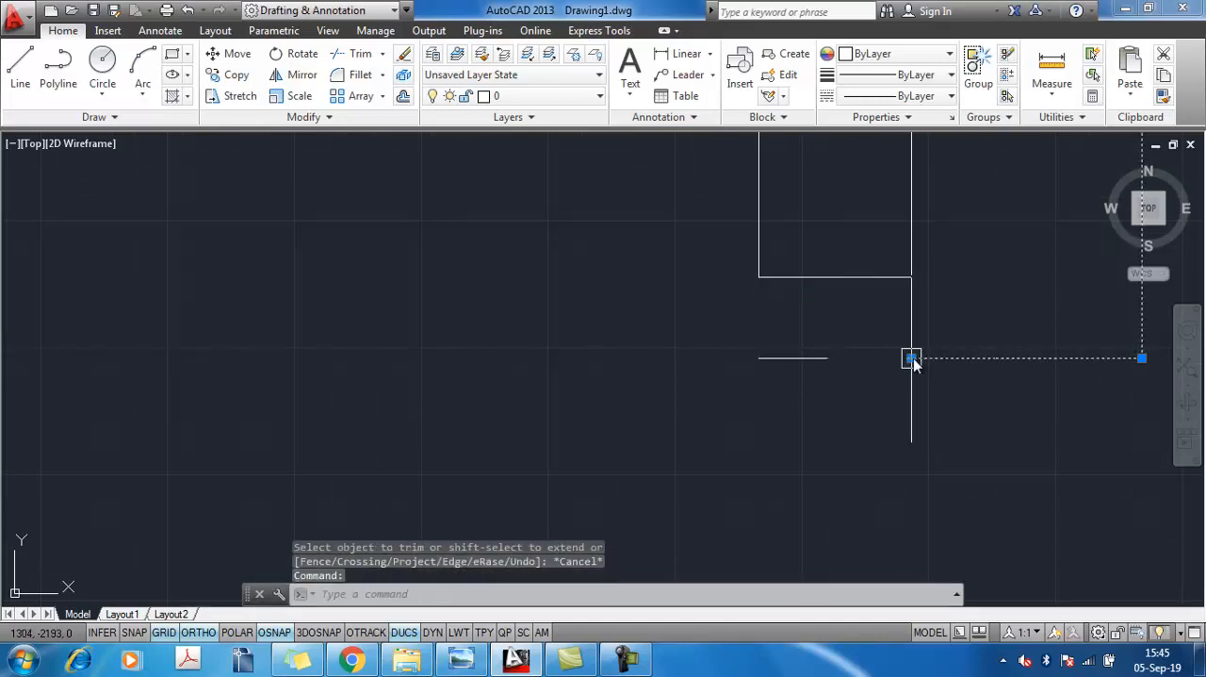
left_click(911, 358)
left_click(911, 276)
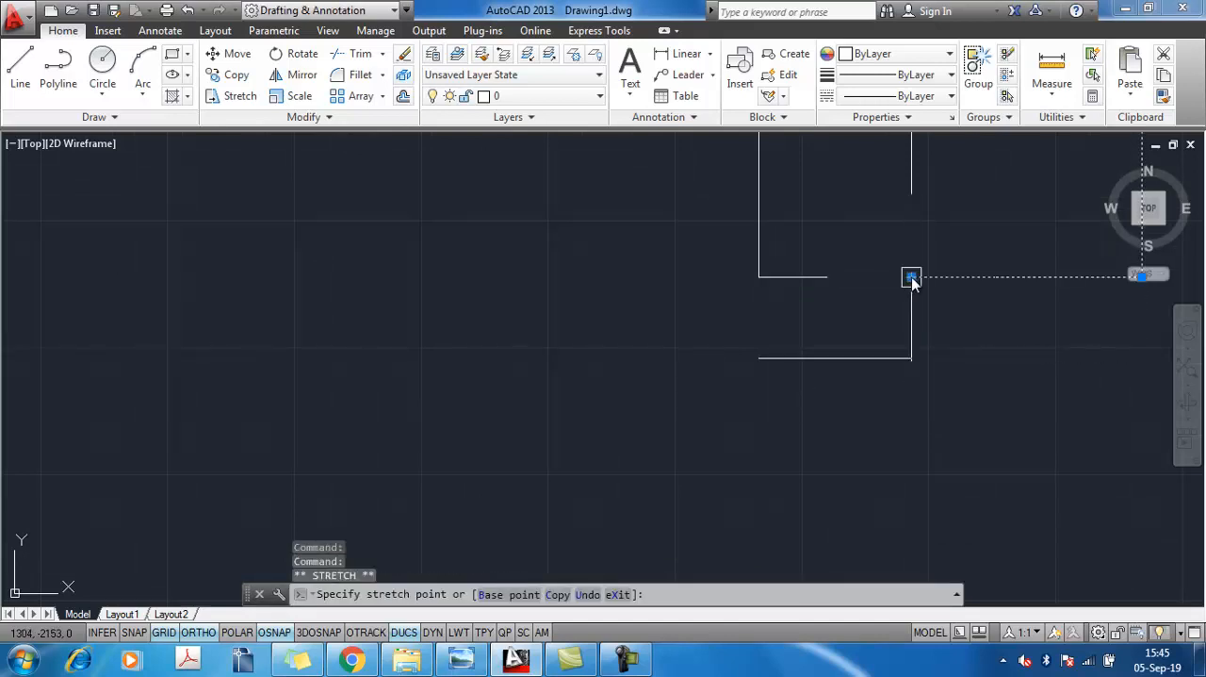
key("Escape")
Erase the leftover old foot line below the right leg
left_click(1001, 423)
left_click(613, 330)
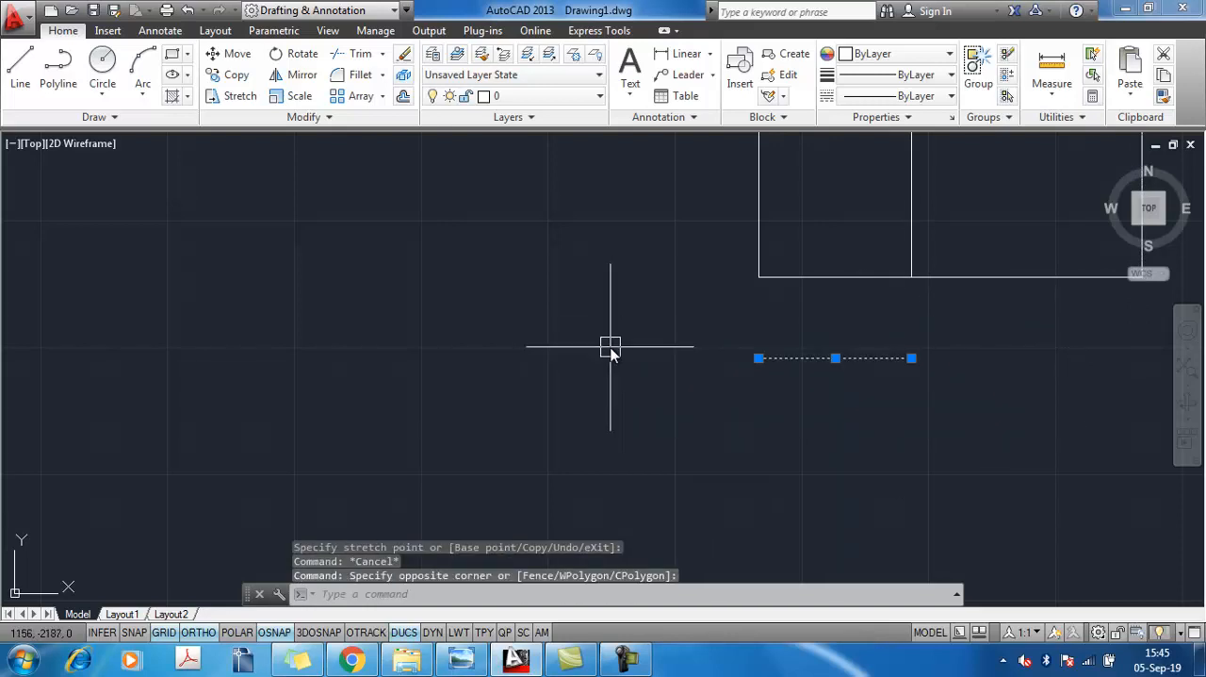
key("Delete")
Stretch the left-hand overall height dimension's lower origin point up to the left leg's new bottom corner
scroll(620, 372, "down", 6)
middle_click_drag(740, 420, 746, 513)
scroll(729, 339, "up", 2)
scroll(729, 339, "down", 2)
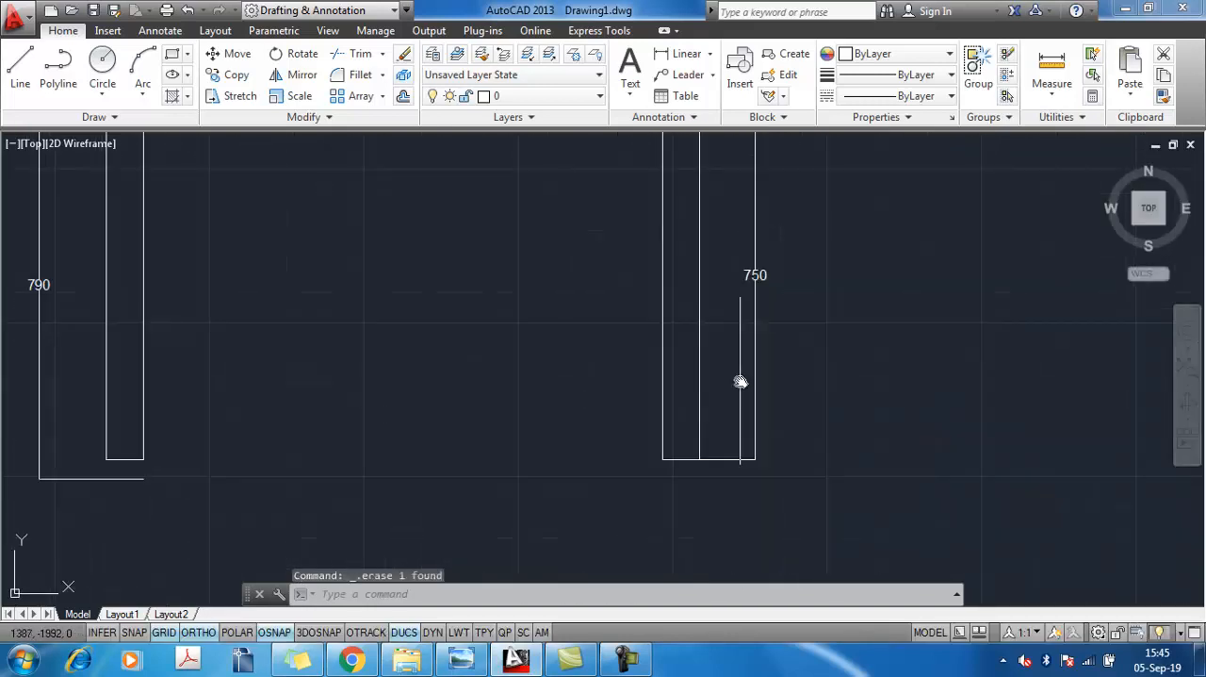
scroll(744, 400, "down", 5)
scroll(760, 433, "up", 2)
scroll(708, 415, "up", 5)
left_click(709, 368)
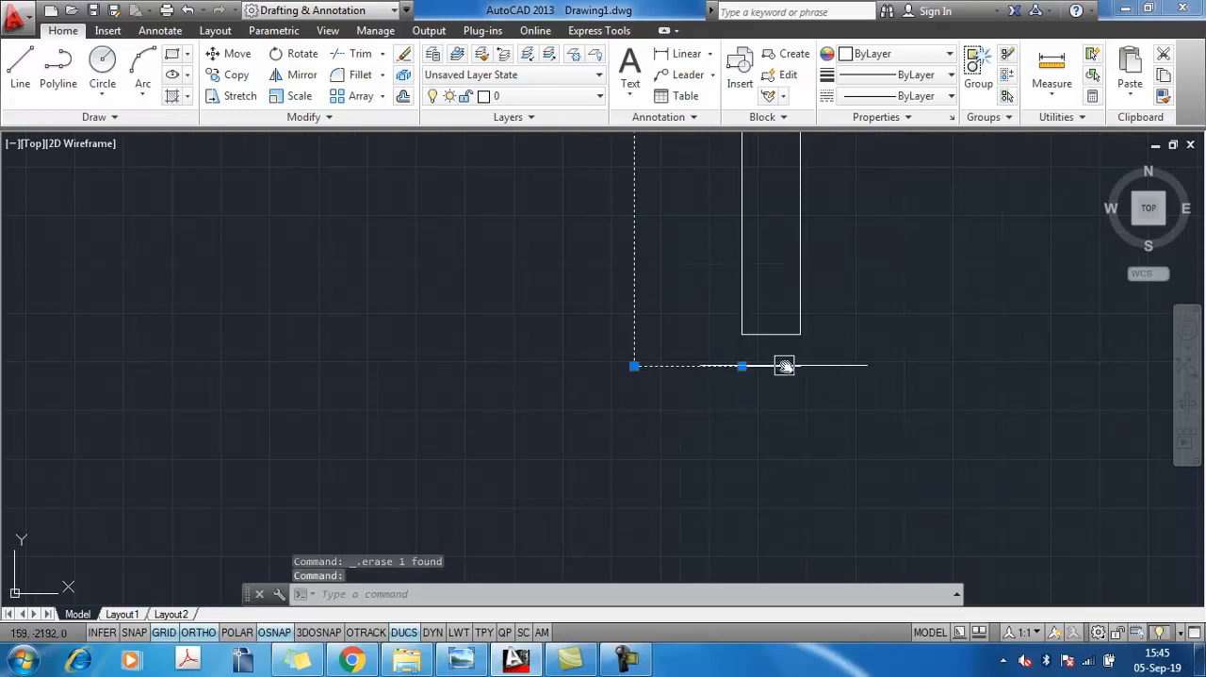
left_click_drag(679, 379, 734, 366)
left_click(741, 366)
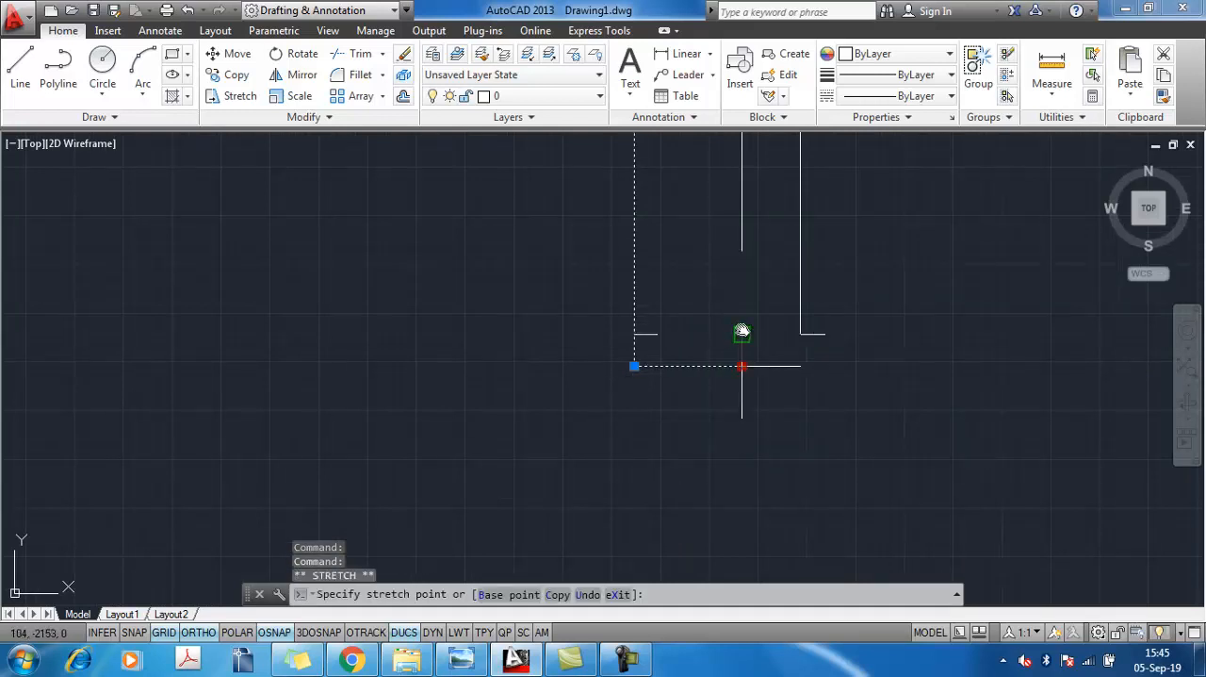
key("Escape")
Erase the leftover old foot line below the left leg
left_click(844, 385)
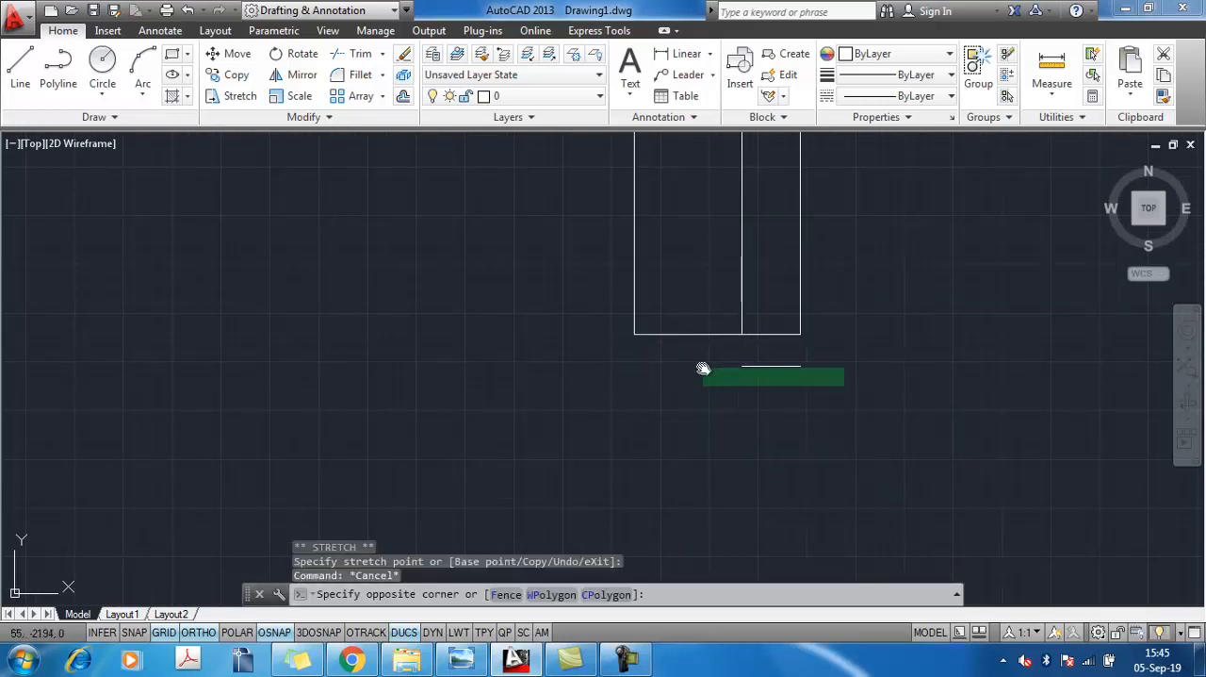
left_click(696, 360)
key("Delete")
Add a vertical linear dimension for the left leg's height, from the tabletop's underside to the foot, placed between the leg and the overall height dimension
scroll(801, 405, "down", 3)
middle_click_drag(861, 458, 458, 426)
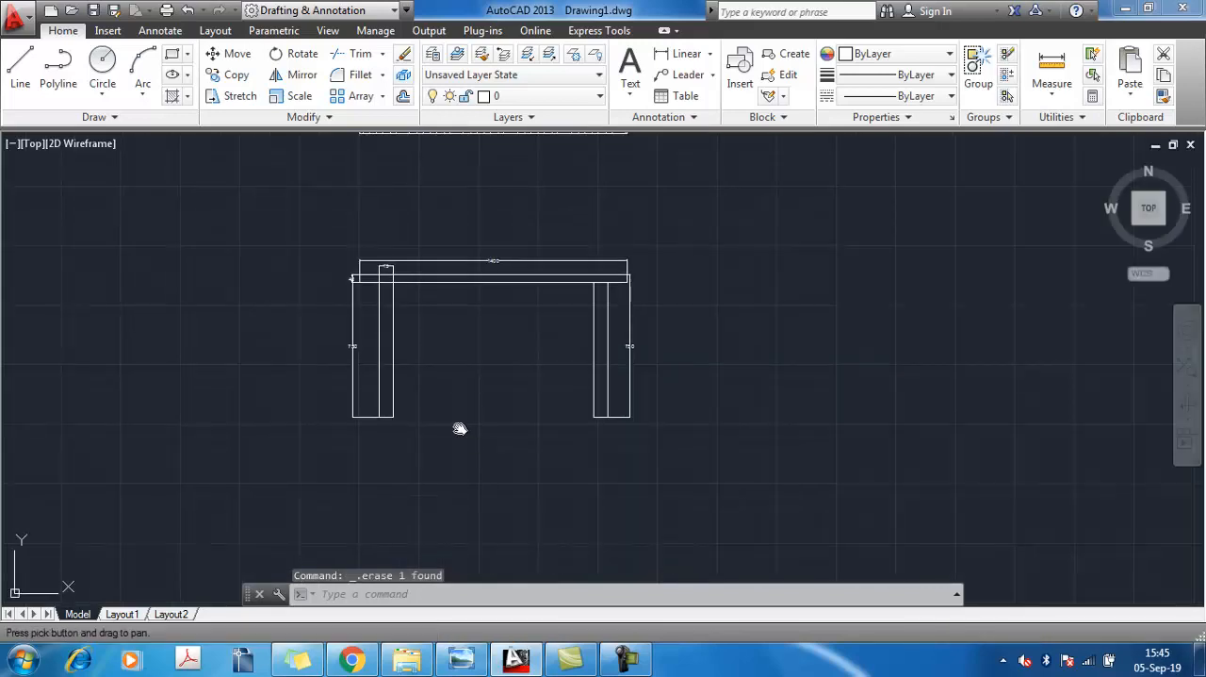
scroll(315, 289, "up", 6)
middle_click_drag(636, 384, 555, 420)
mouse_move(613, 461)
middle_mouse_down()
mouse_move(600, 409)
mouse_move(562, 364)
middle_mouse_up()
scroll(693, 430, "down", 6)
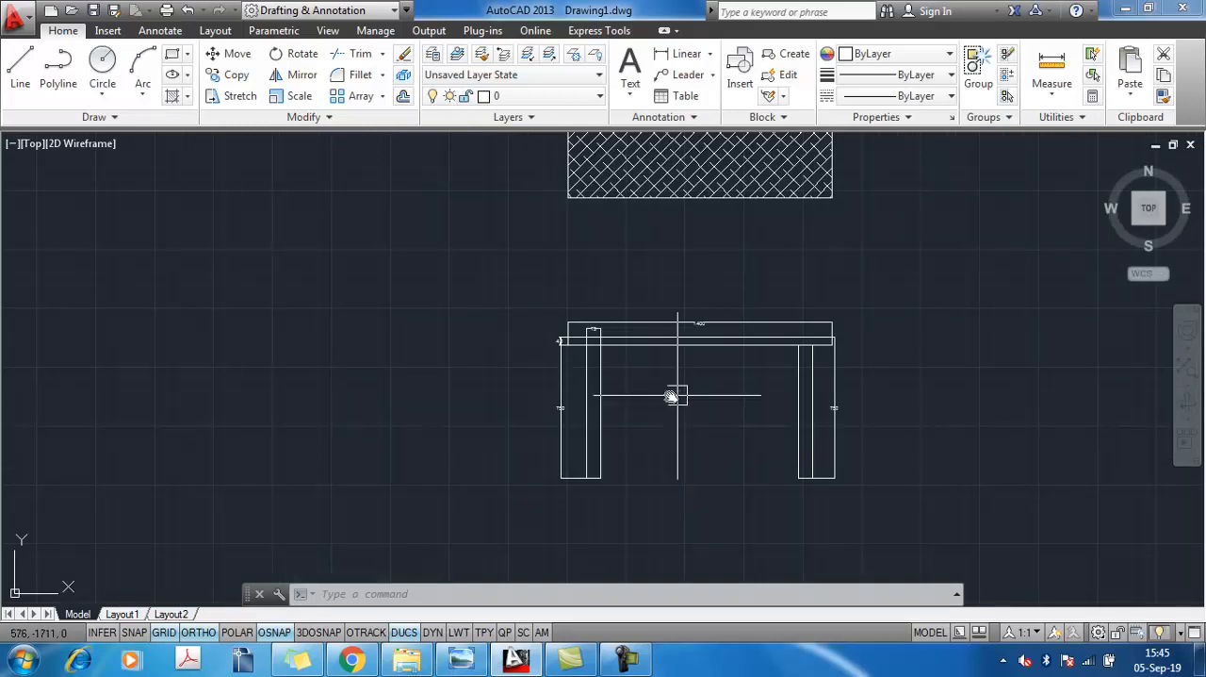
scroll(676, 434, "down", 4)
scroll(675, 434, "up", 8)
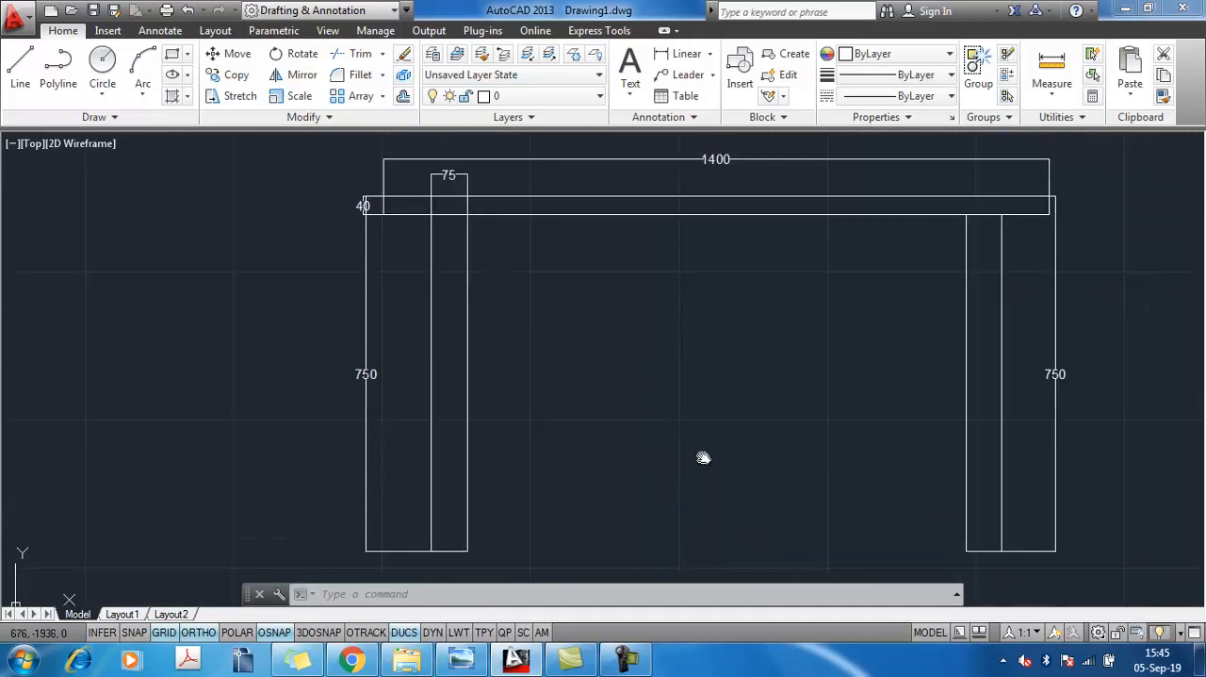
left_click(686, 54)
left_click(435, 251)
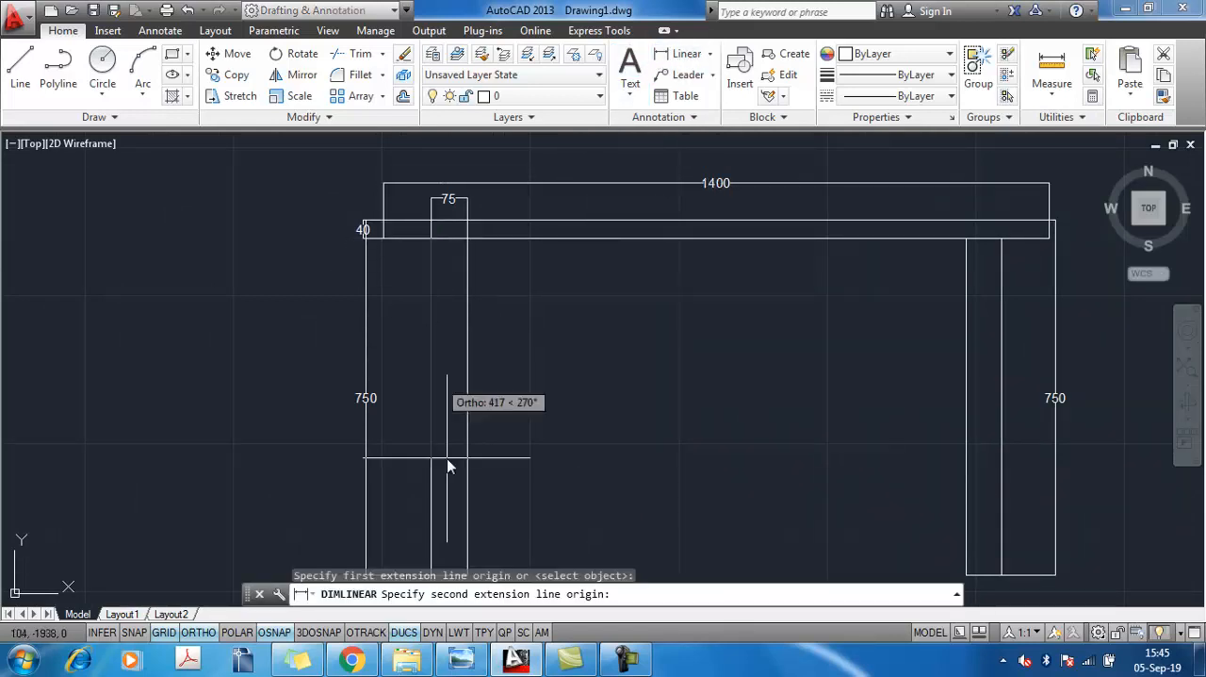
middle_click_drag(447, 462, 449, 349)
left_click(432, 442)
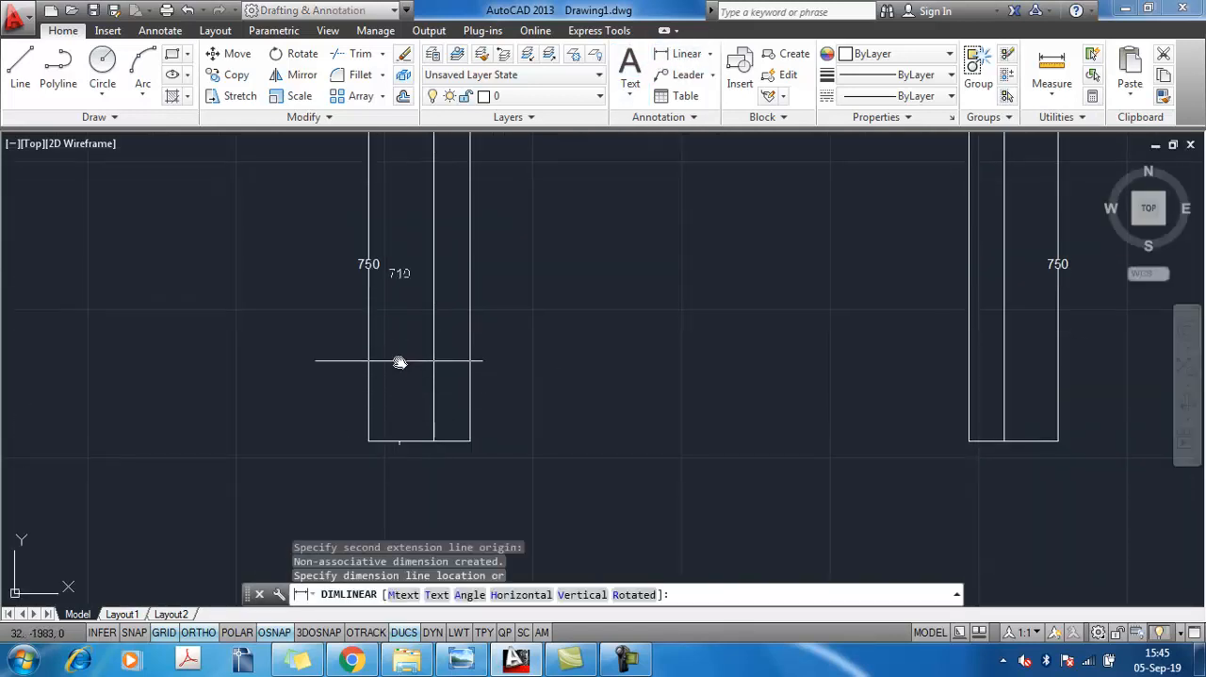
left_click(399, 359)
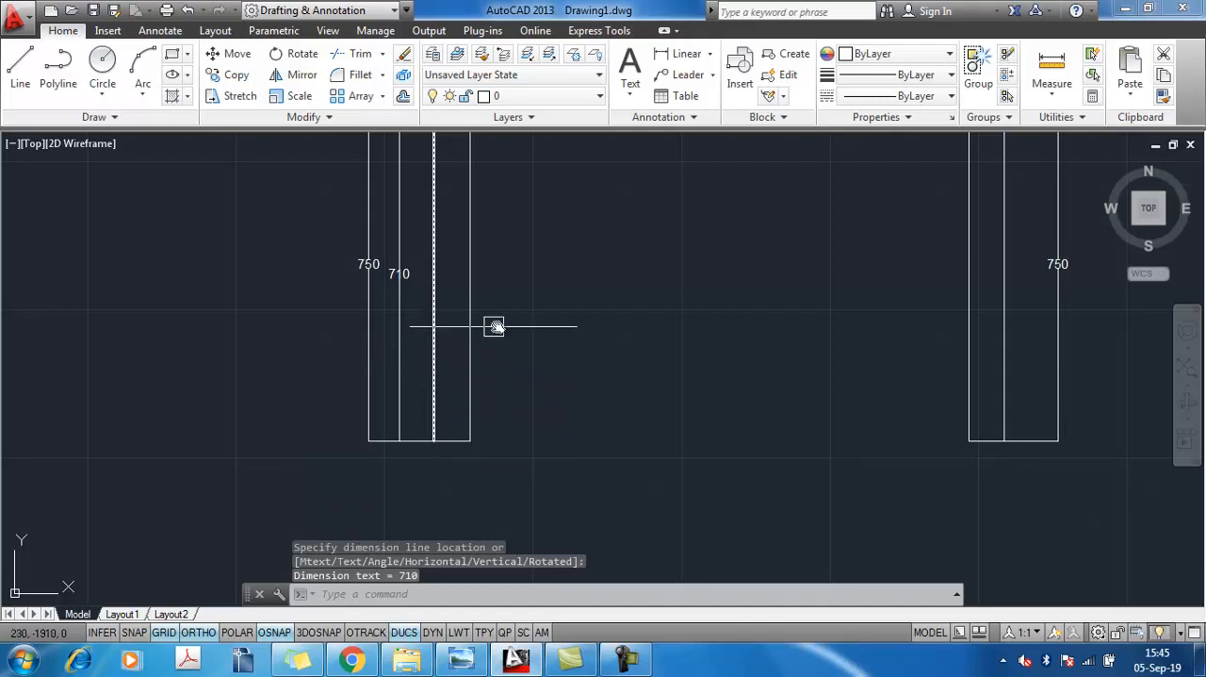
Hatch the front view's tabletop and both legs with the ANSI38 pattern at scale 100
scroll(492, 326, "down", 2)
type("h")
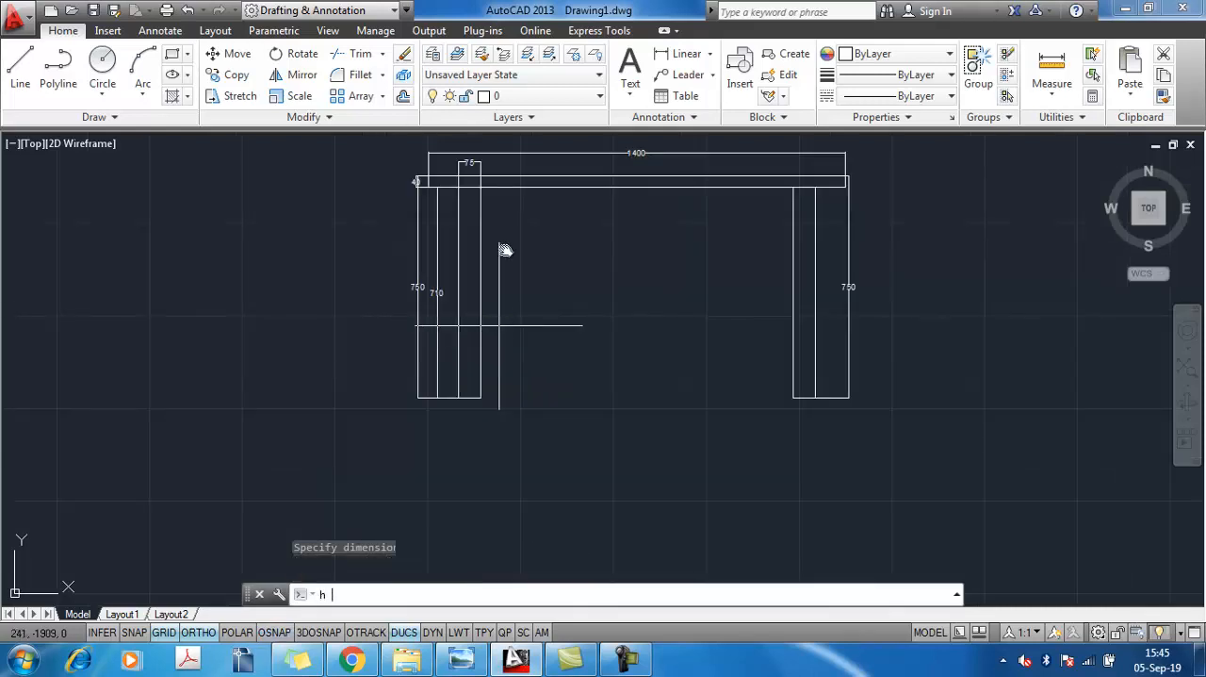
key("Return")
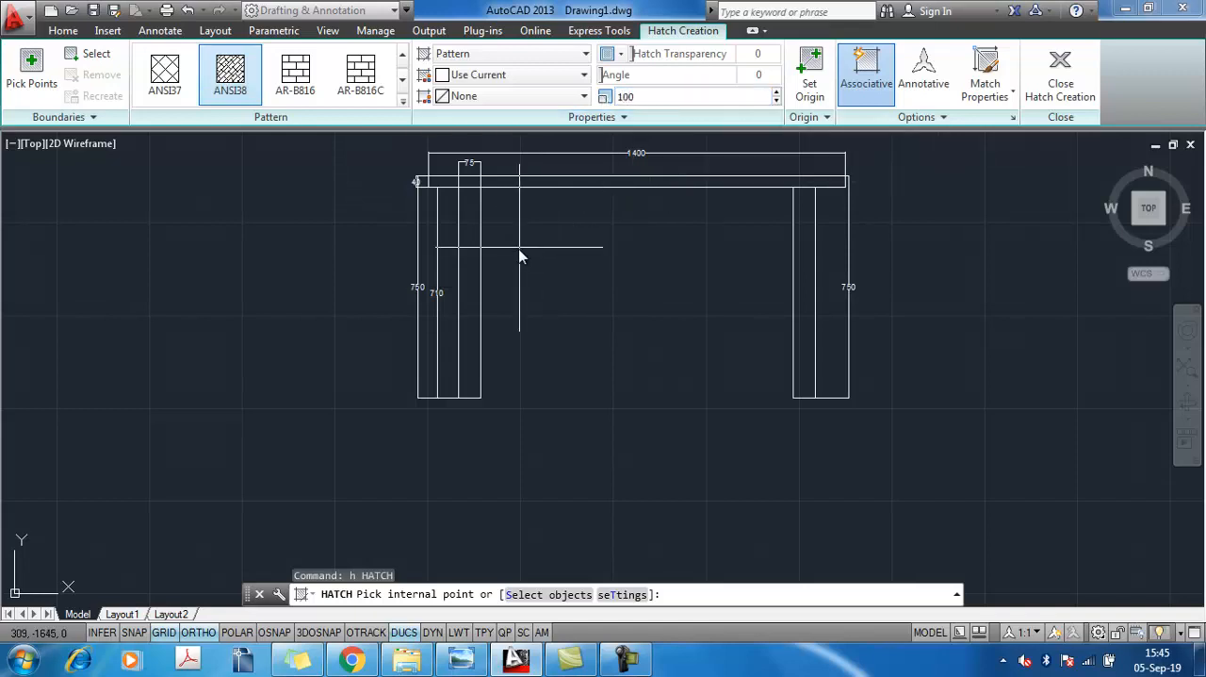
left_click(476, 292)
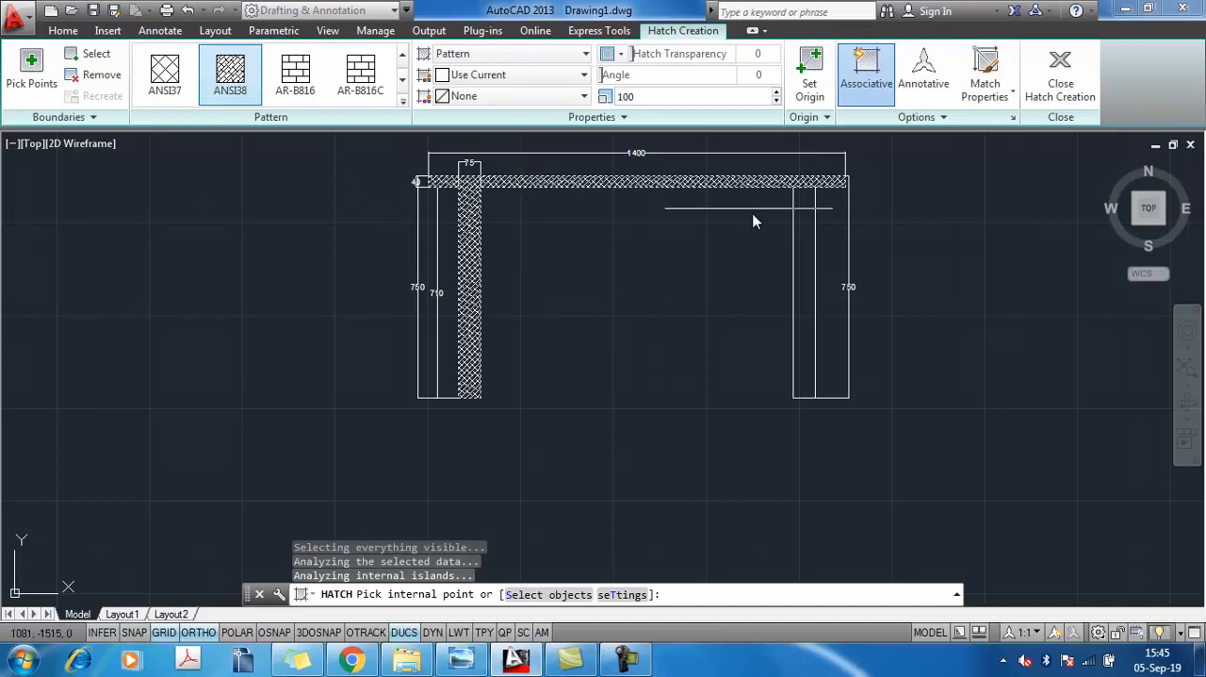
left_click(809, 281)
key("Return")
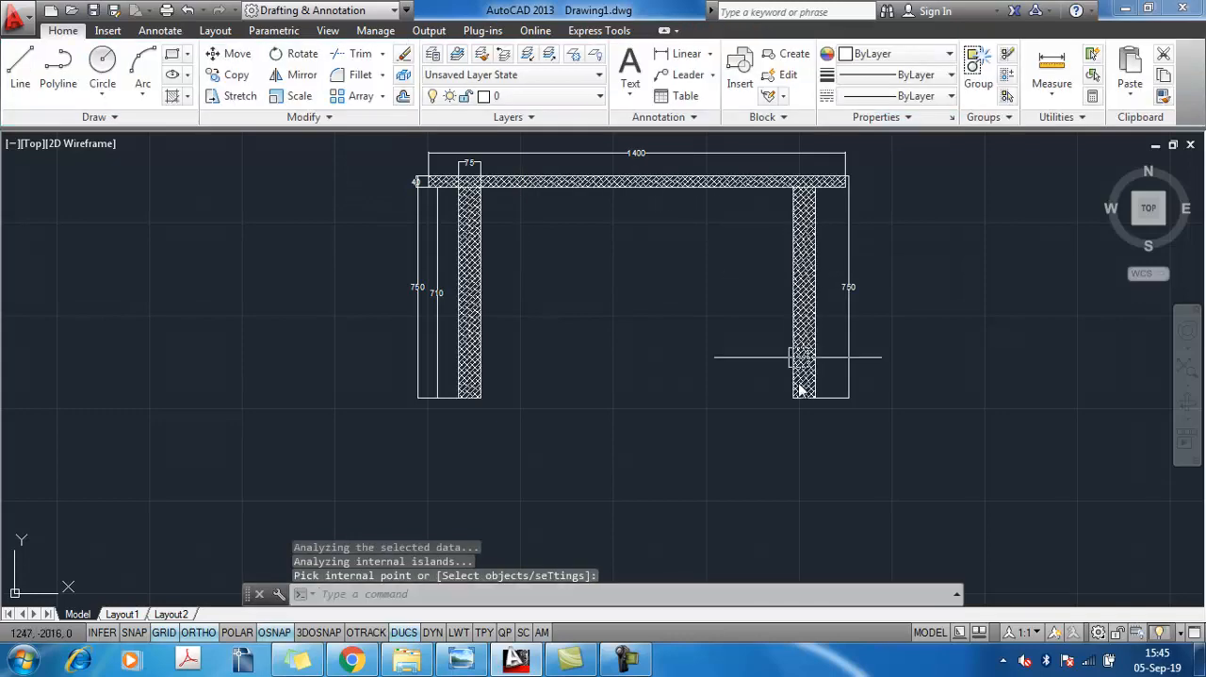
Add a horizontal linear dimension for the top view's length, placed just below its lower edge
scroll(792, 396, "down", 4)
scroll(626, 311, "up", 6)
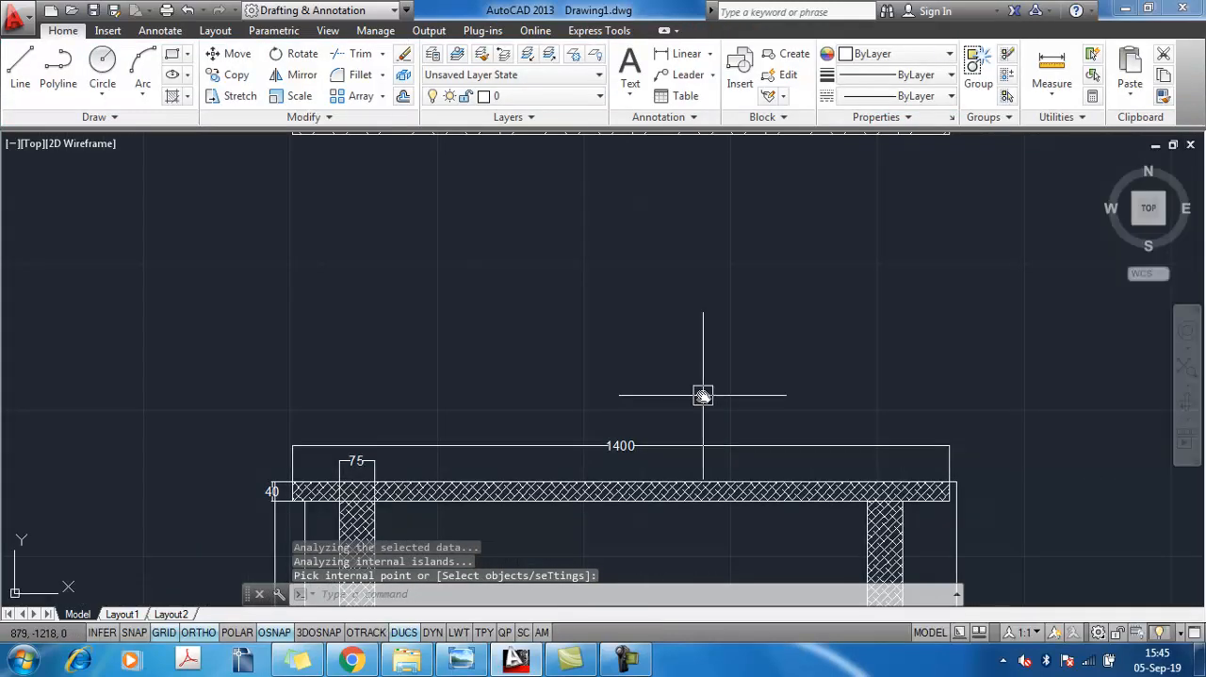
scroll(703, 399, "down", 3)
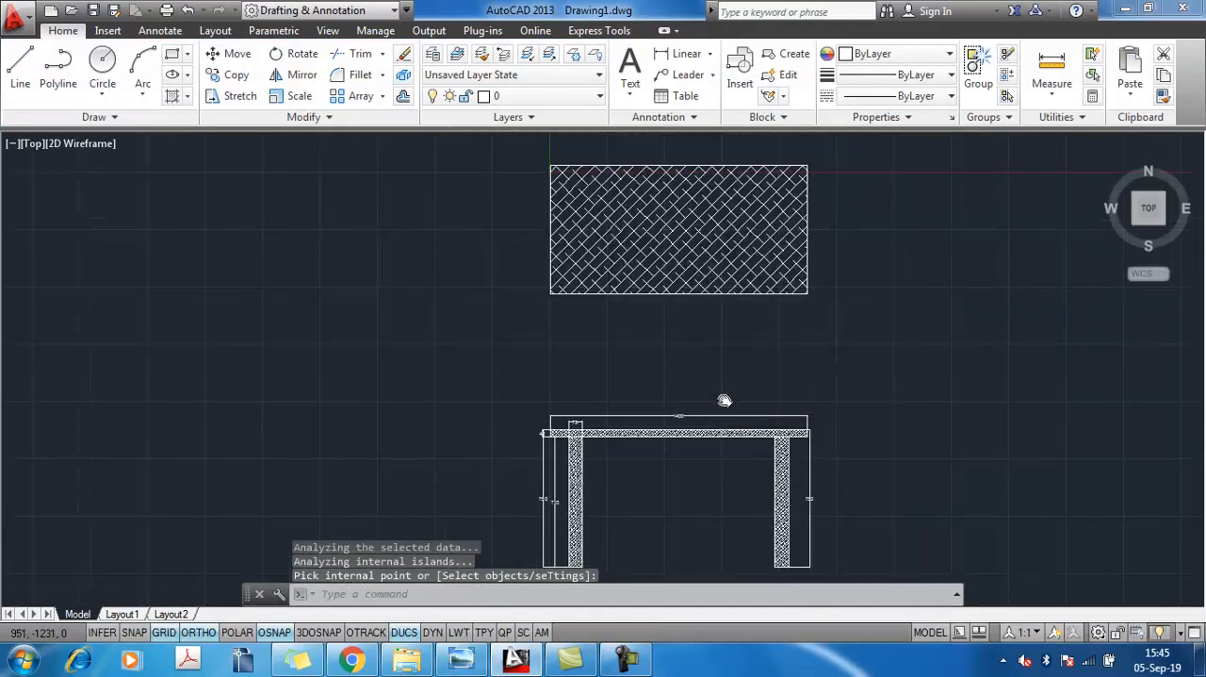
left_click(686, 54)
left_click(499, 268)
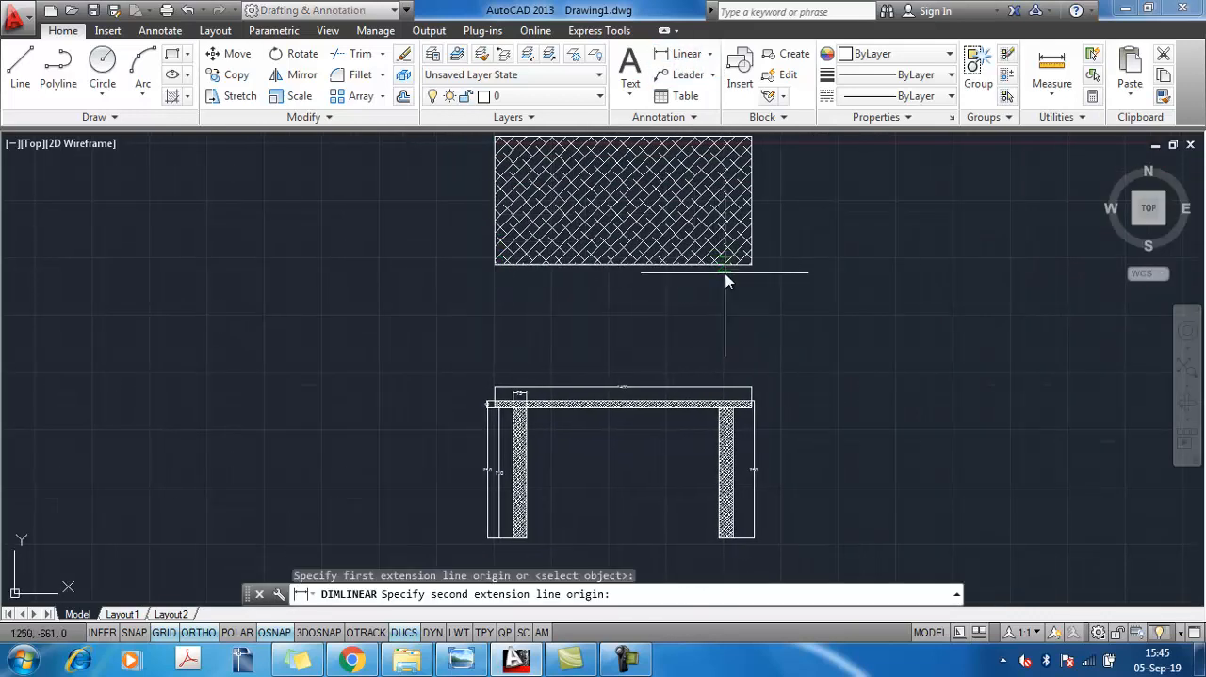
left_click(750, 265)
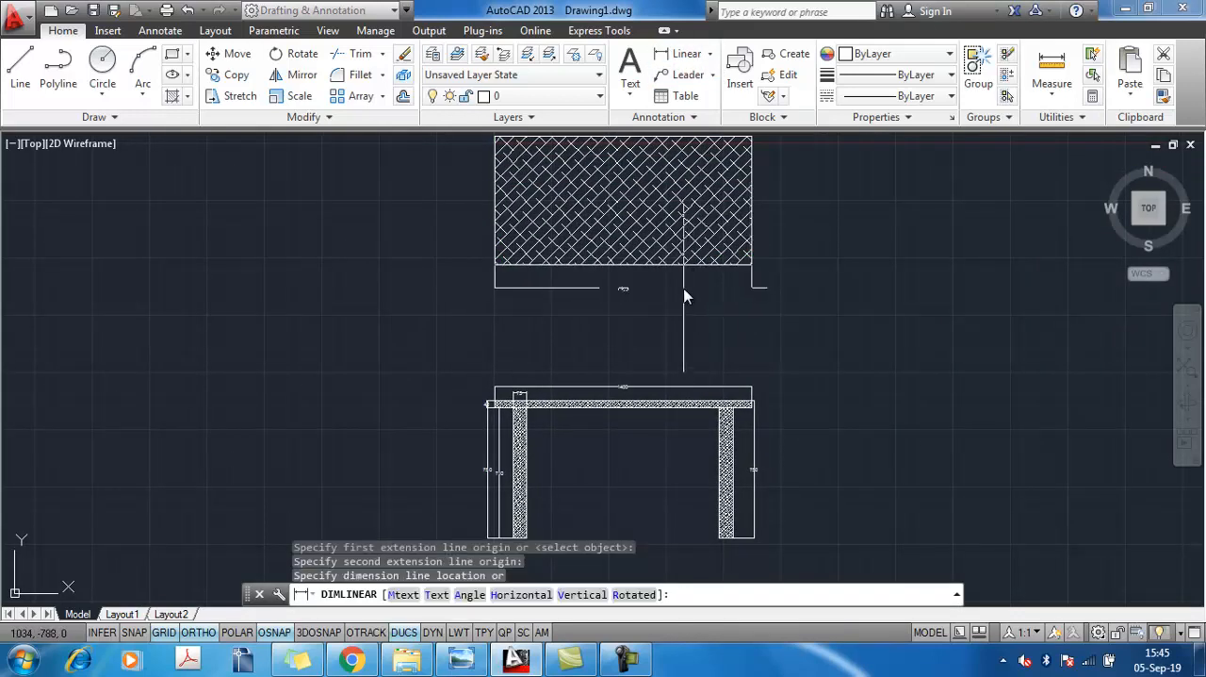
left_click(640, 295)
scroll(629, 298, "up", 5)
middle_click_drag(632, 302, 670, 374)
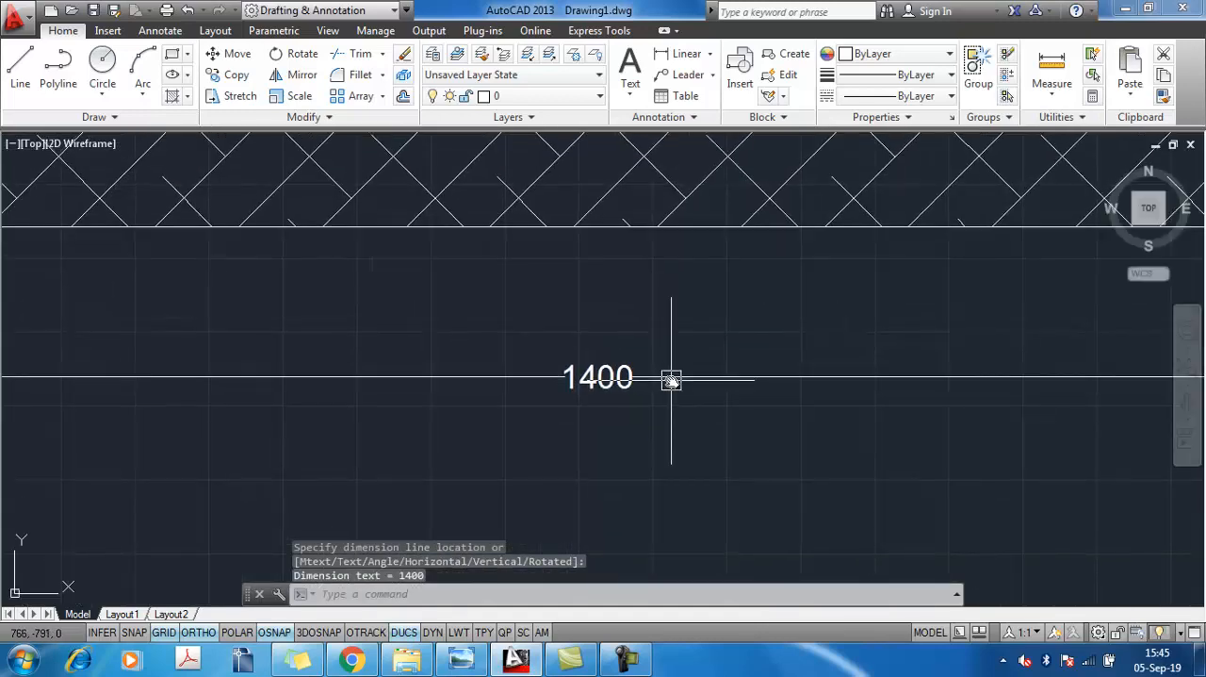
Add a vertical linear dimension for the top view's depth, placed just outside its right edge
key("Return")
scroll(695, 398, "down", 4)
mouse_move(562, 202)
middle_mouse_down()
mouse_move(590, 345)
mouse_move(601, 305)
middle_mouse_up()
middle_click_drag(964, 272, 485, 242)
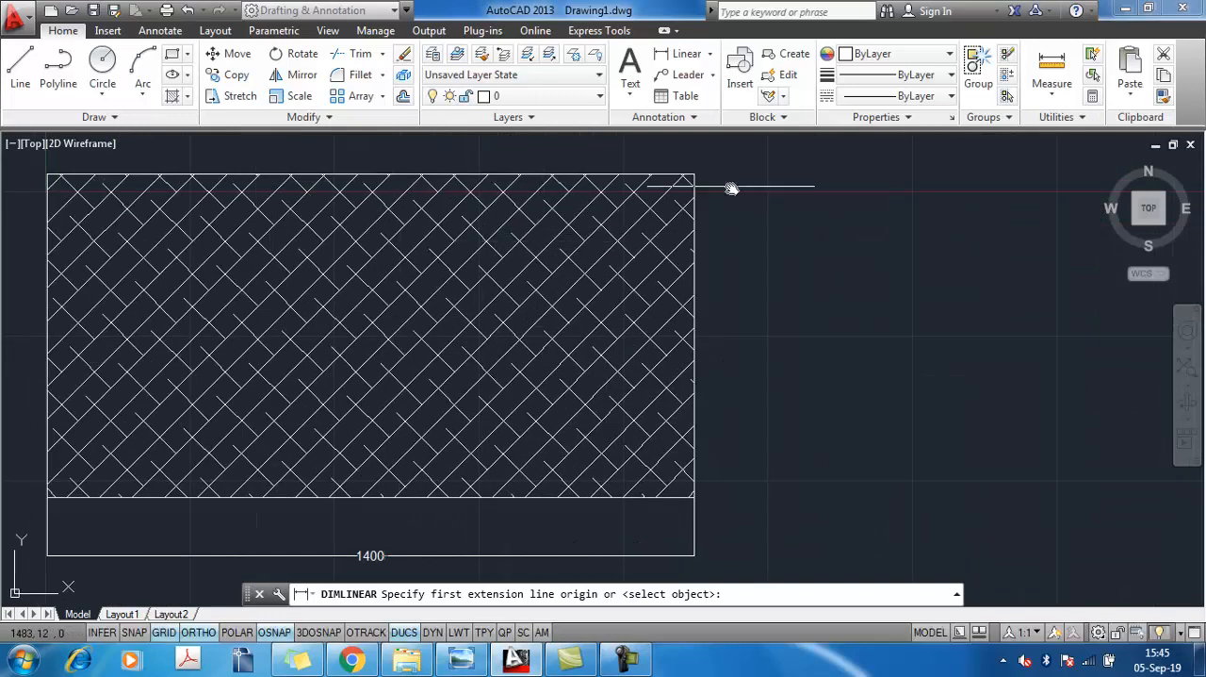
left_click(694, 174)
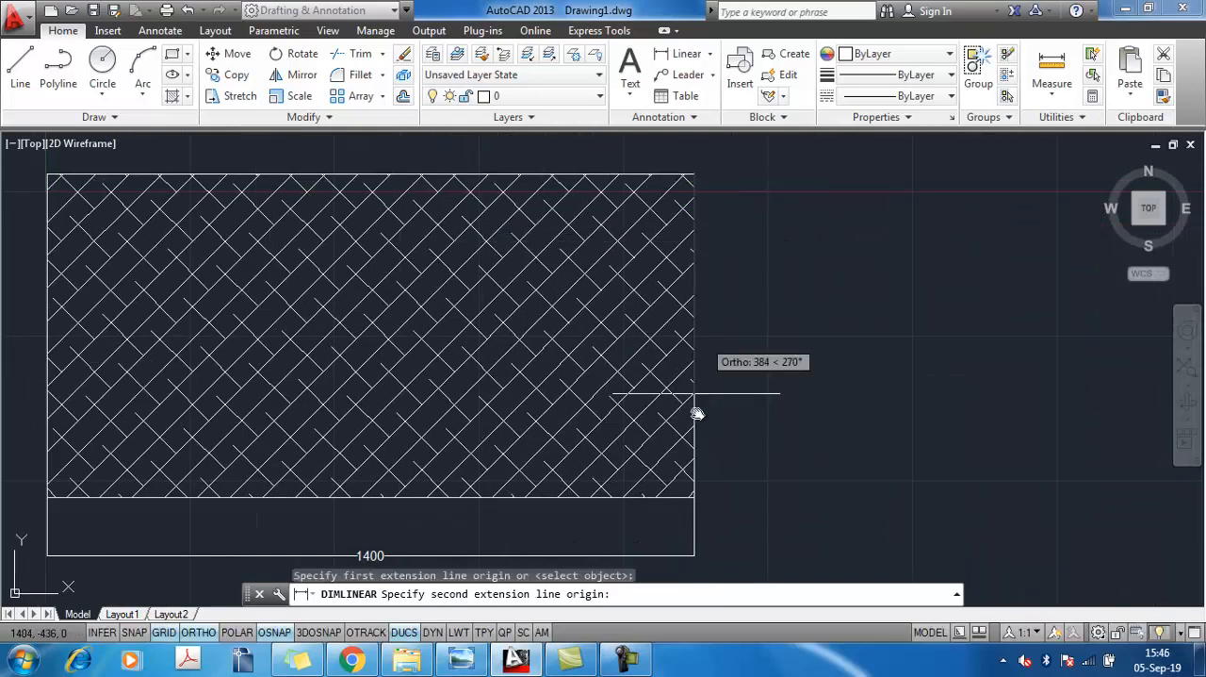
left_click(693, 499)
left_click(750, 417)
scroll(821, 423, "down", 4)
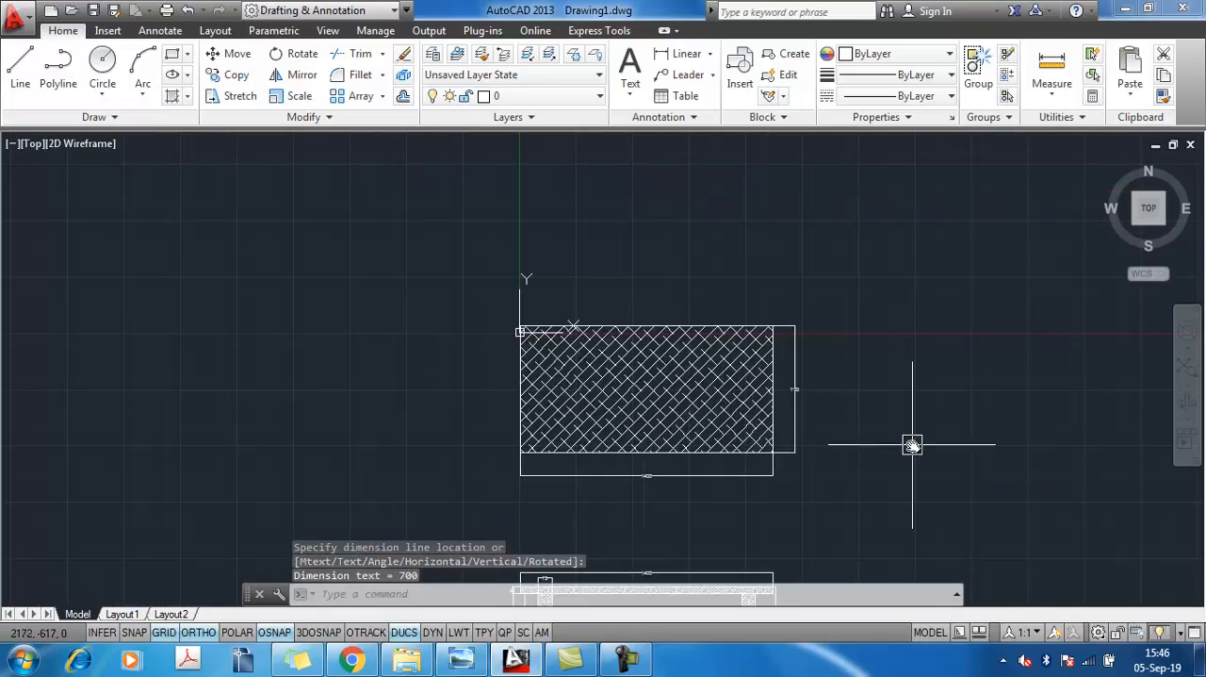
key("Escape")
Close the drawing program after checking the dimensioned top view
scroll(797, 386, "down", 4)
mouse_move(797, 385)
middle_mouse_down()
mouse_move(719, 264)
mouse_move(767, 350)
middle_mouse_up()
scroll(699, 268, "up", 5)
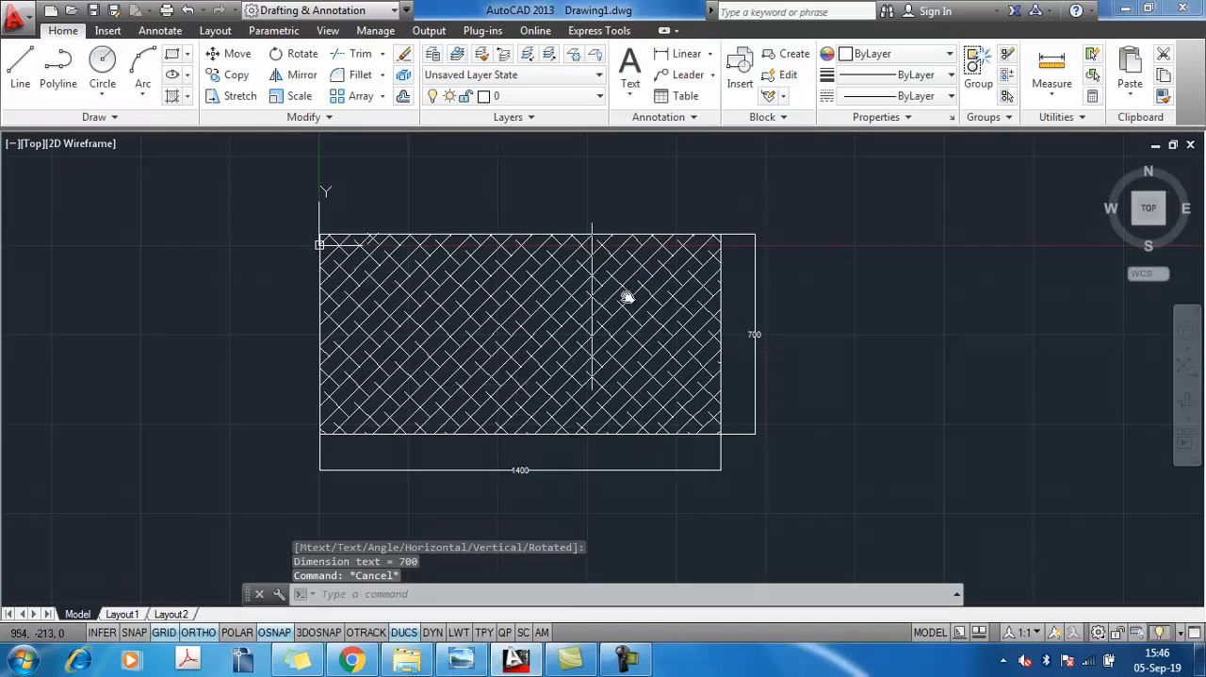
middle_click_drag(653, 376, 655, 304)
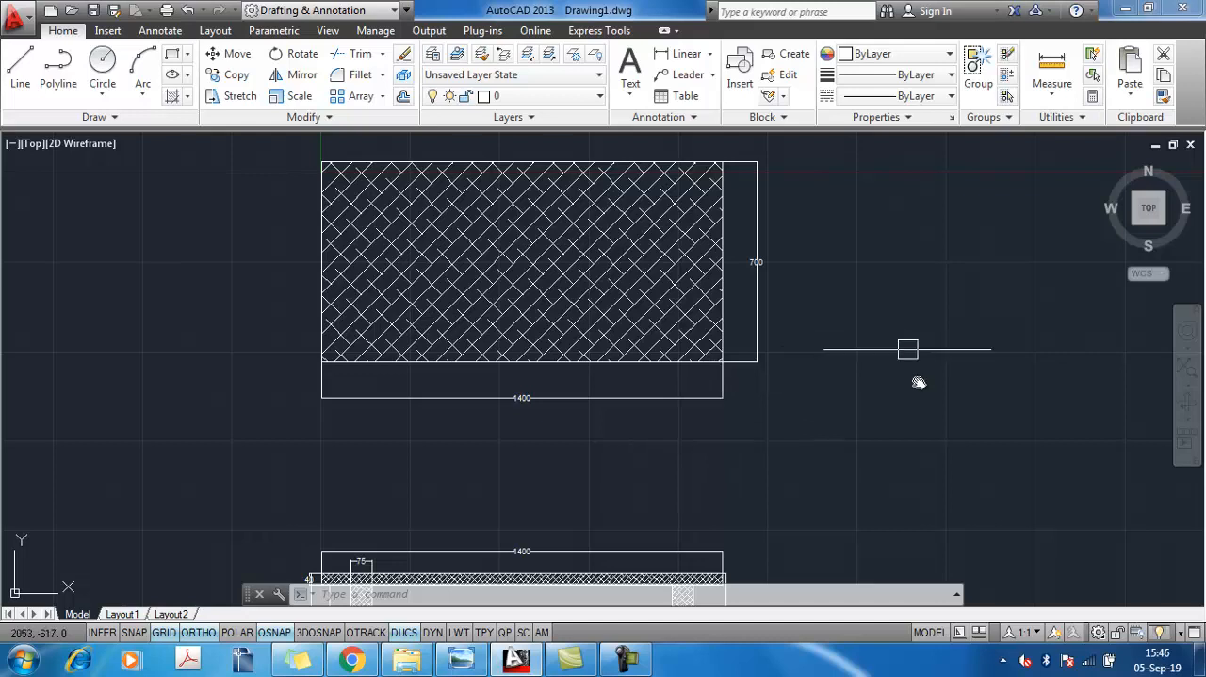
left_click(1178, 11)
left_click(618, 368)
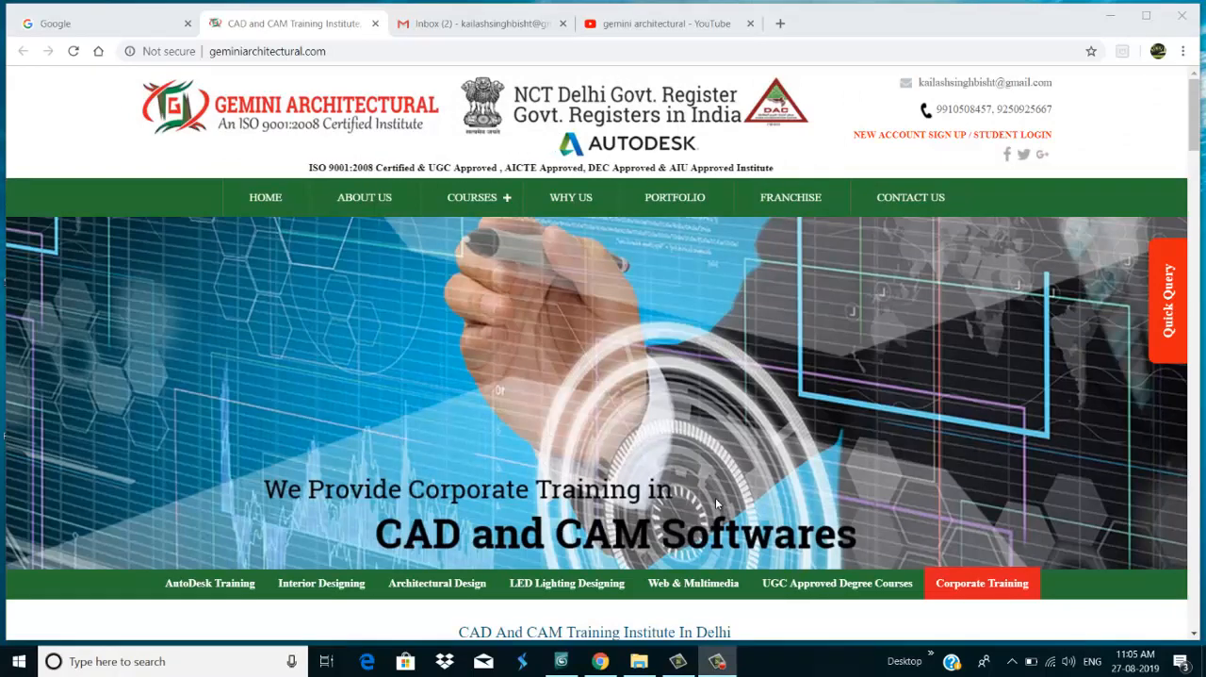
Look through the architectural courses offered on the Gemini Architectural website
left_click(490, 210)
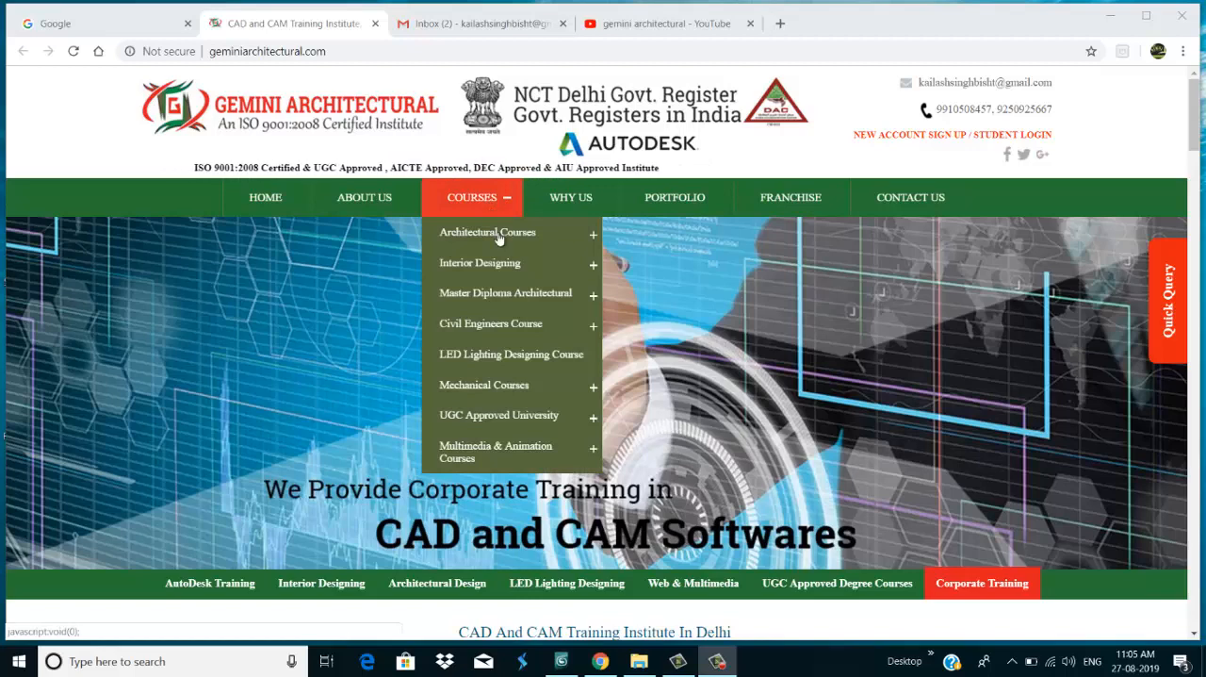
left_click(500, 237)
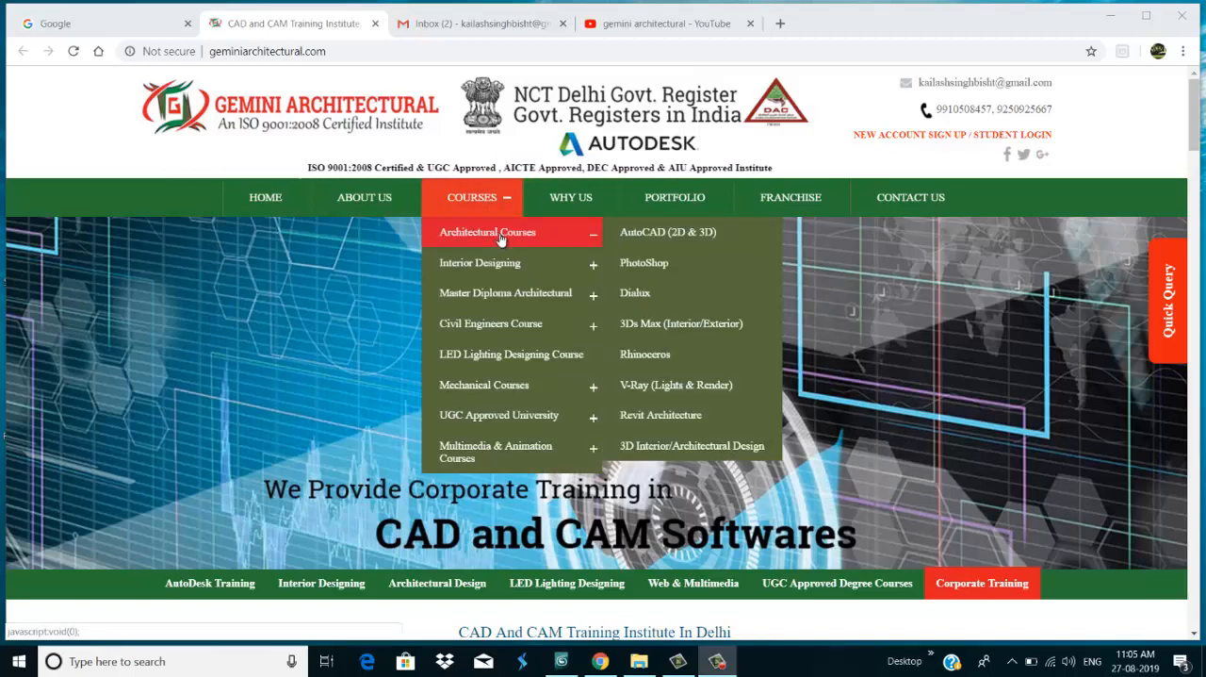
mouse_move(496, 200)
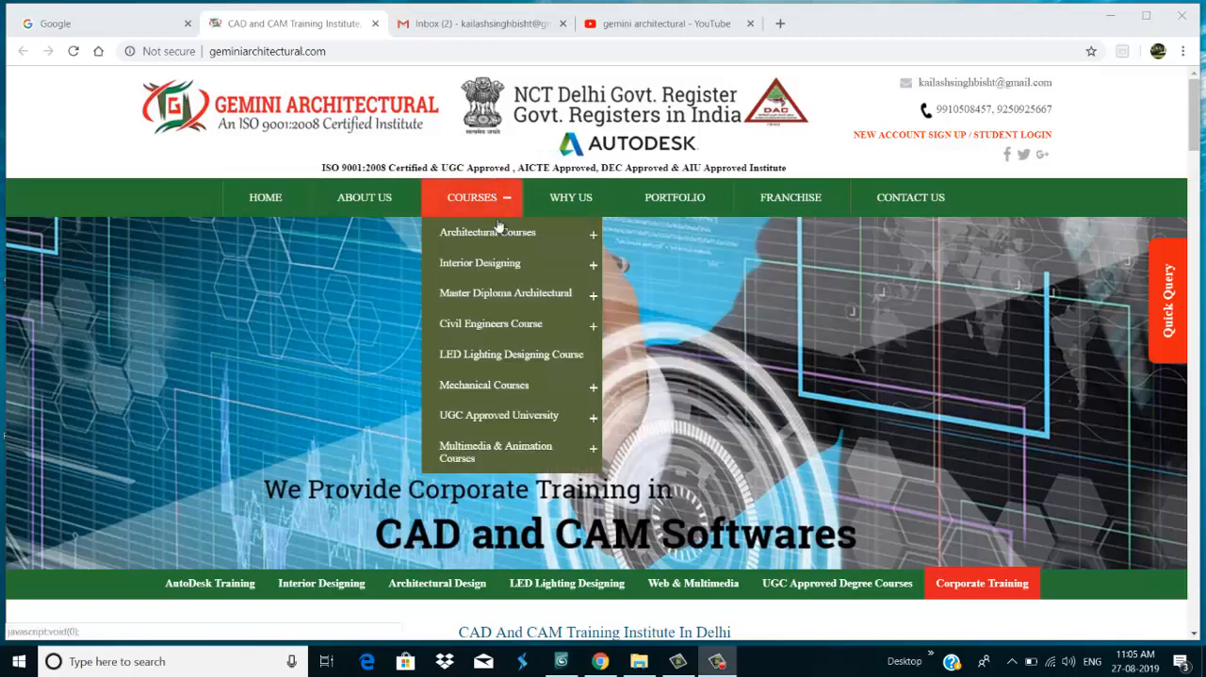
mouse_move(502, 234)
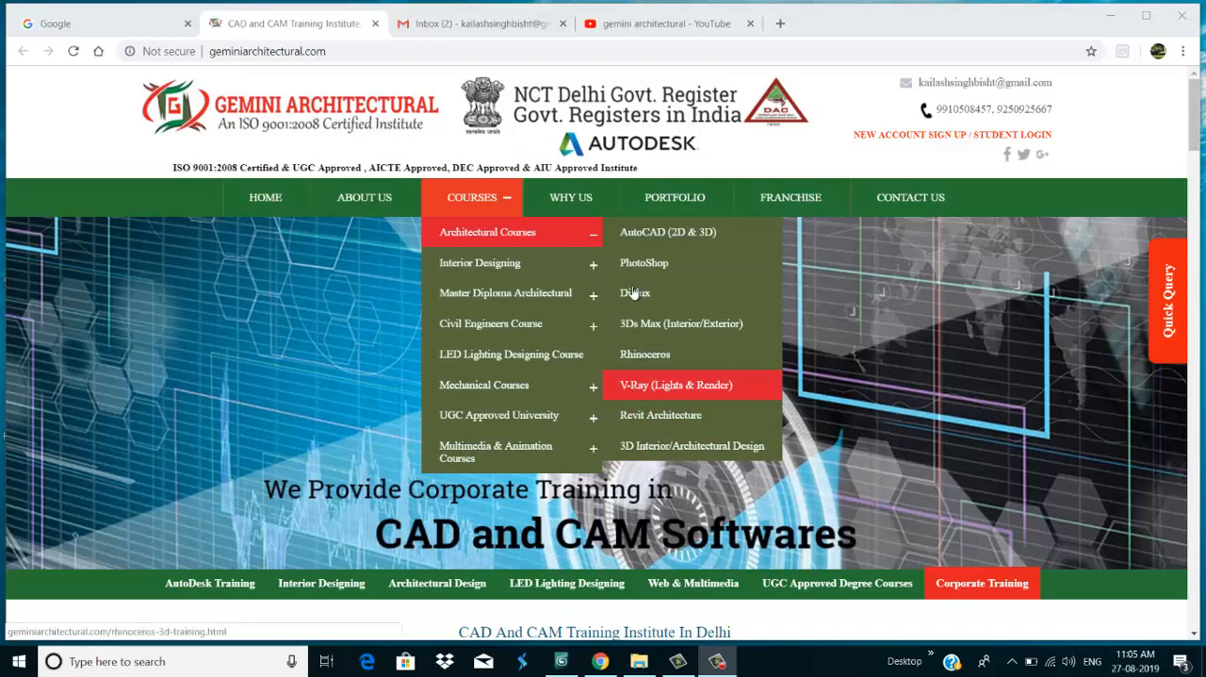
View the Gemini Architectural channel in the YouTube search results and bring up the screen recorder
left_click(663, 23)
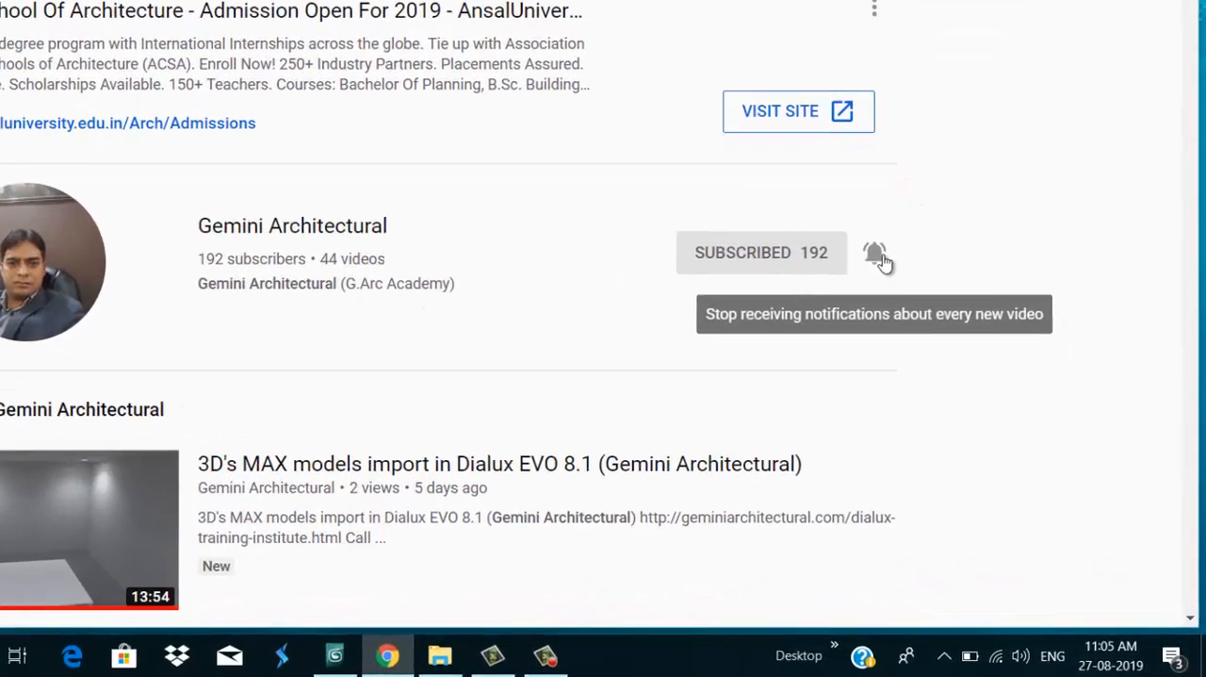
left_click(517, 659)
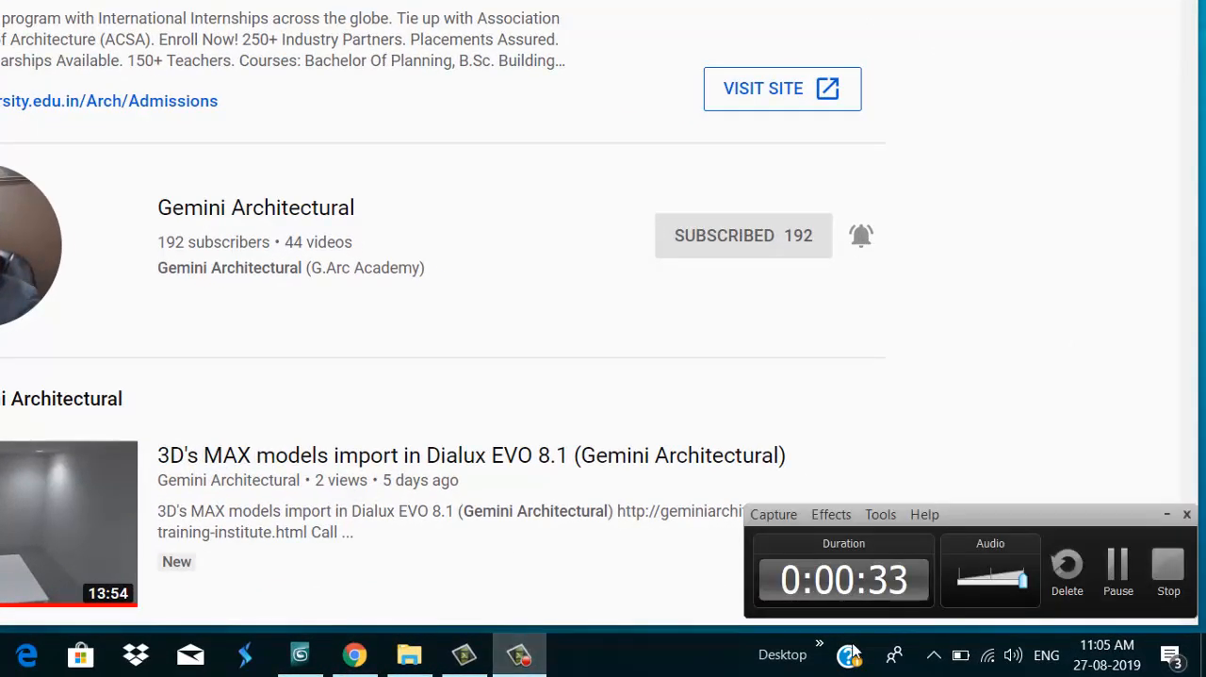